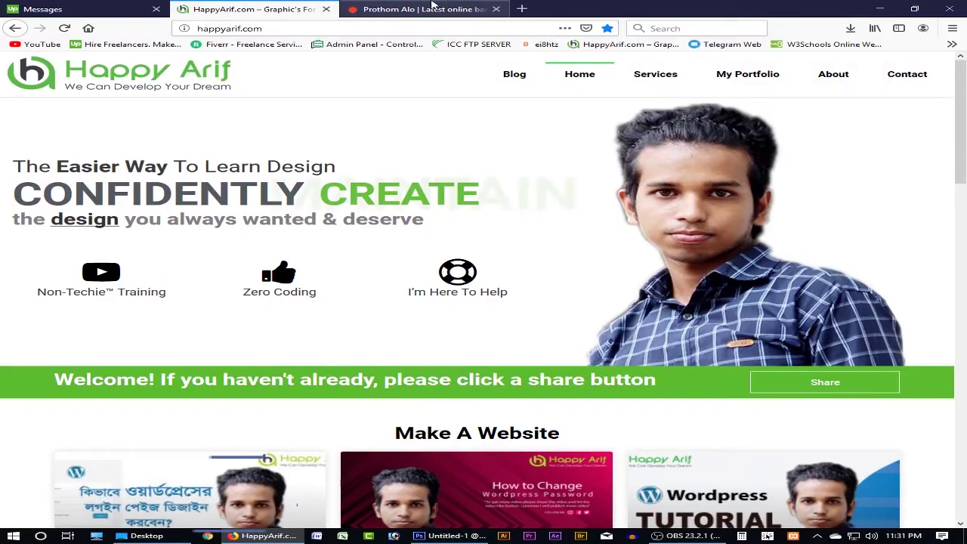
Step: Switch to the Prothom Alo homepage tab in Firefox
{"action": "left_click", "coordinate": [432, 8]}
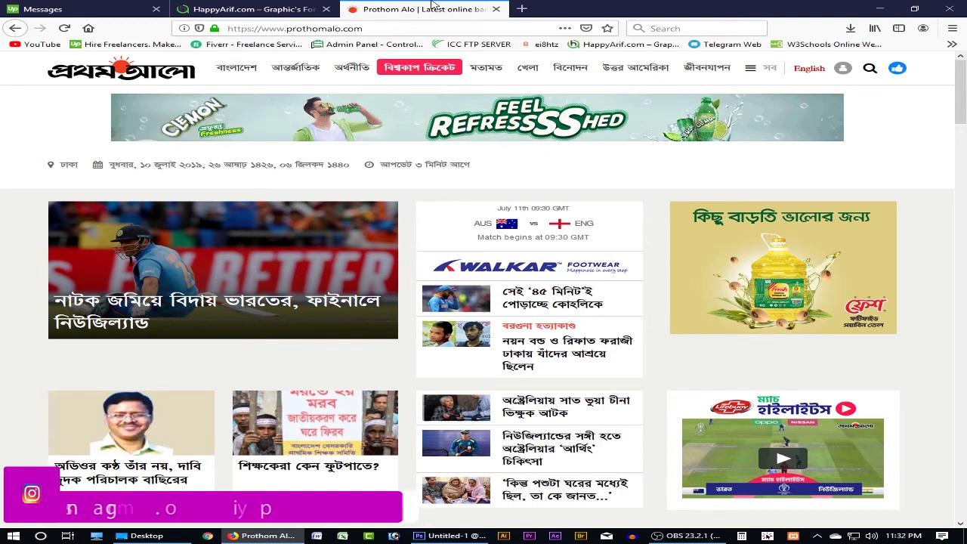
Step: Close the old Untitled-1 document in Photoshop without saving
{"action": "left_click", "coordinate": [446, 536]}
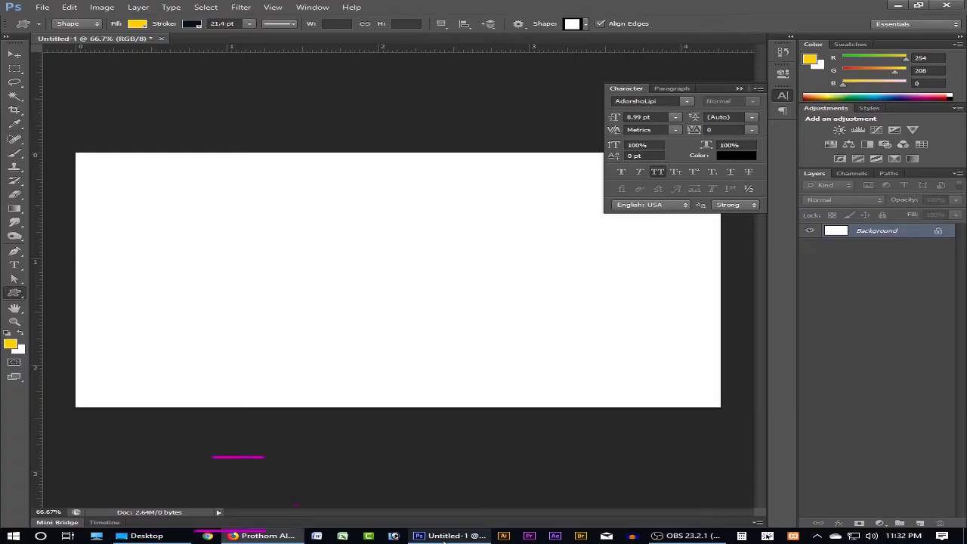
{"action": "left_click", "coordinate": [161, 38]}
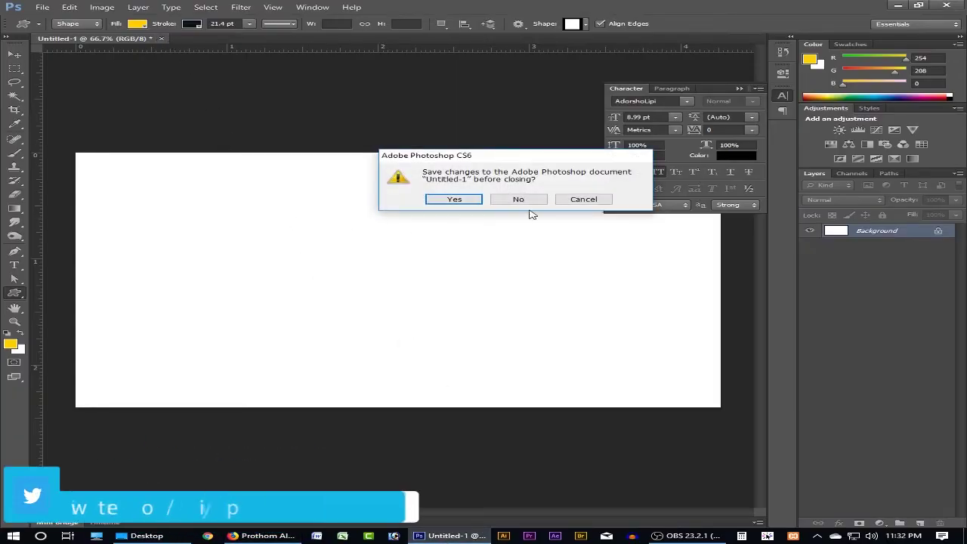
{"action": "left_click", "coordinate": [519, 200]}
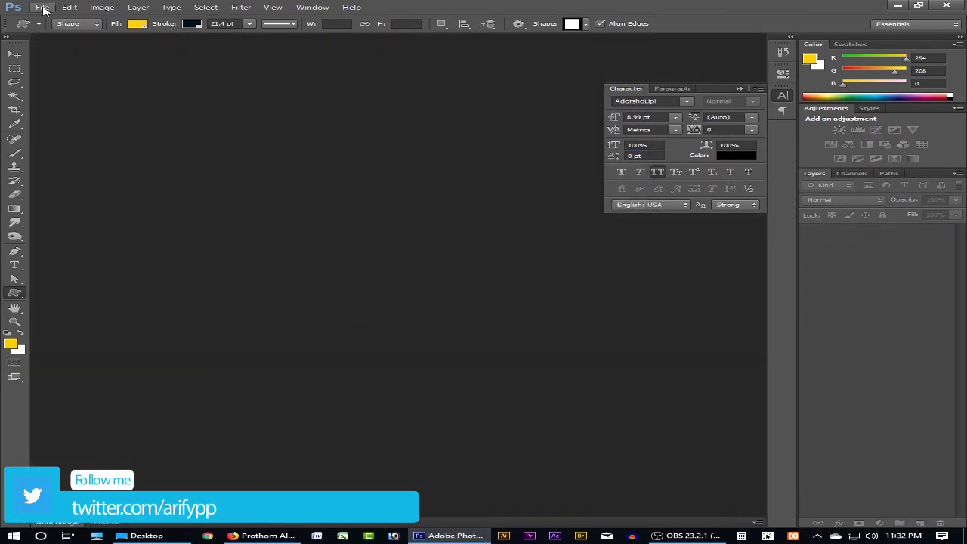
Step: Create a new white 1280×720 px document at 300 ppi
{"action": "left_click", "coordinate": [43, 9]}
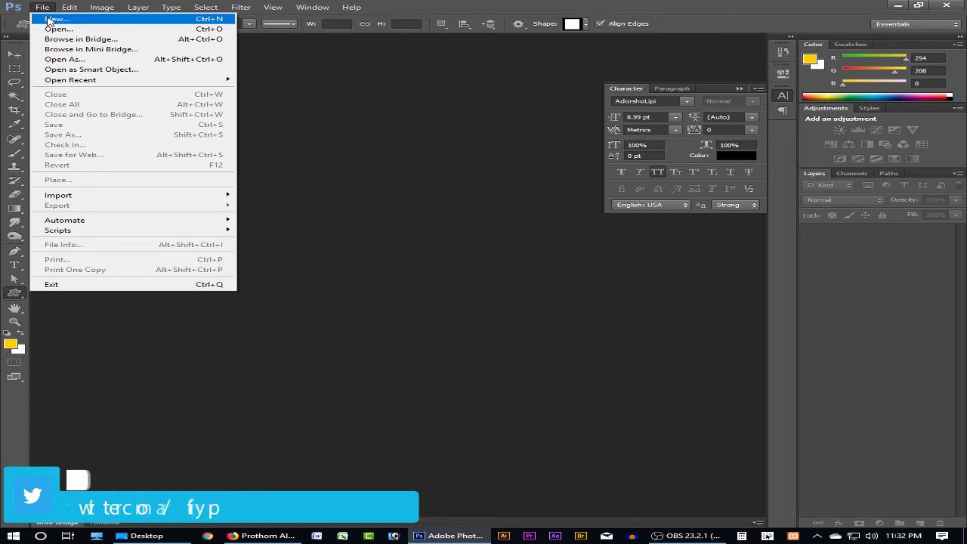
{"action": "left_click", "coordinate": [48, 19]}
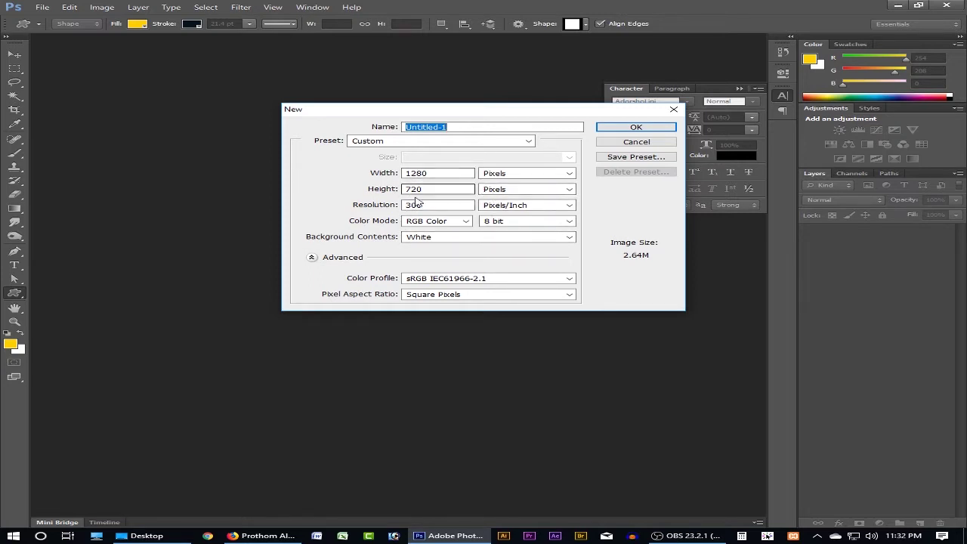
{"action": "left_click", "coordinate": [621, 129]}
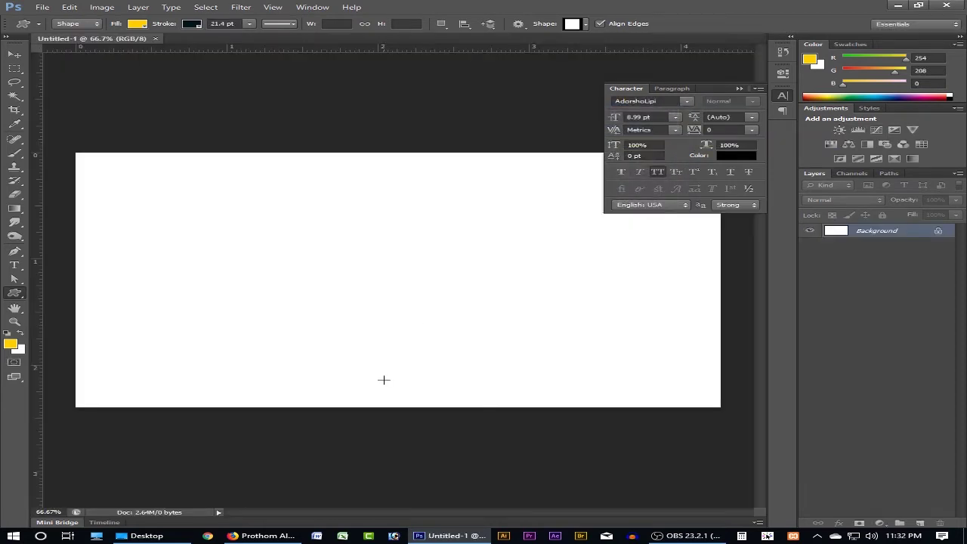
{"action": "left_click", "coordinate": [261, 536]}
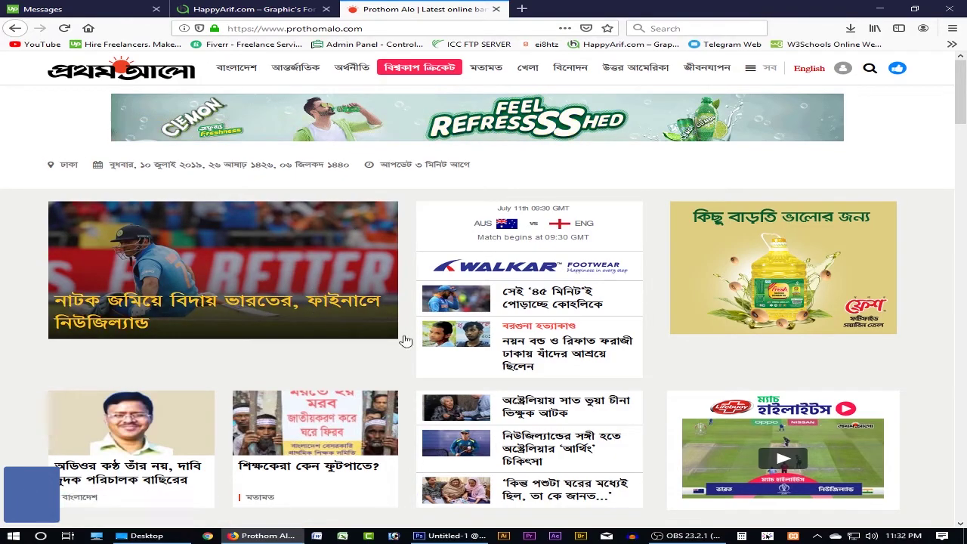
Step: Open Firefox's Inspect Element panel on the Prothom Alo page
{"action": "scroll", "coordinate": [468, 344], "scroll_direction": "down", "scroll_amount": 6}
{"action": "scroll", "coordinate": [533, 337], "scroll_direction": "up", "scroll_amount": 6}
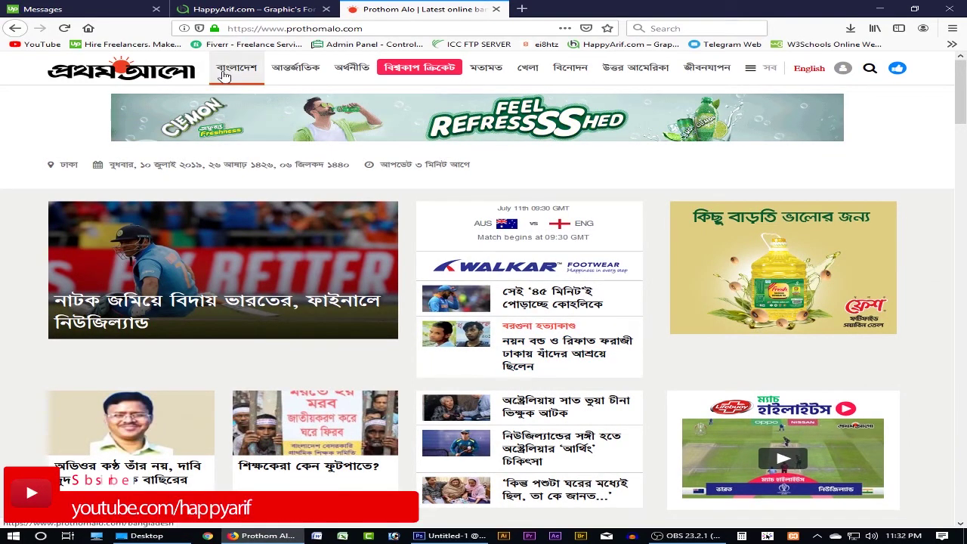
{"action": "right_click", "coordinate": [15, 68]}
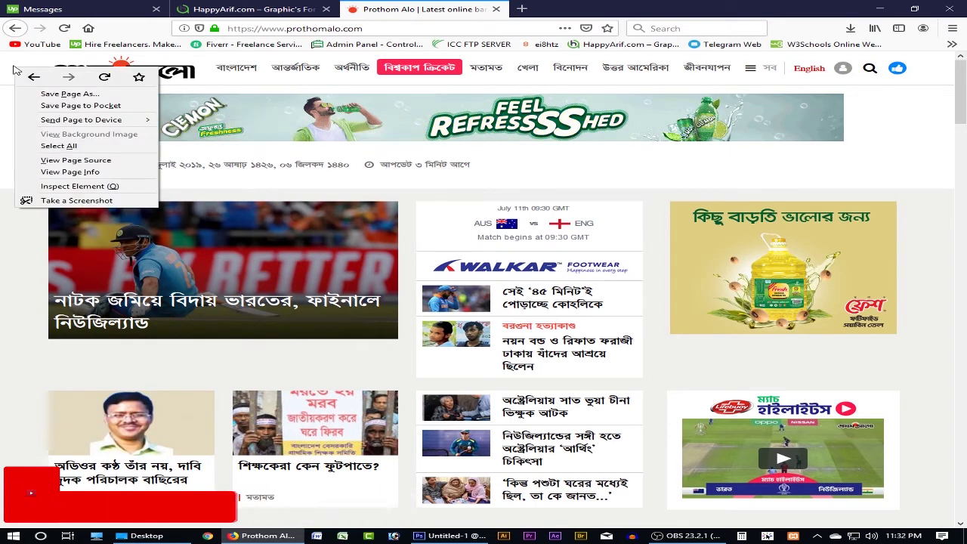
{"action": "left_click", "coordinate": [119, 188]}
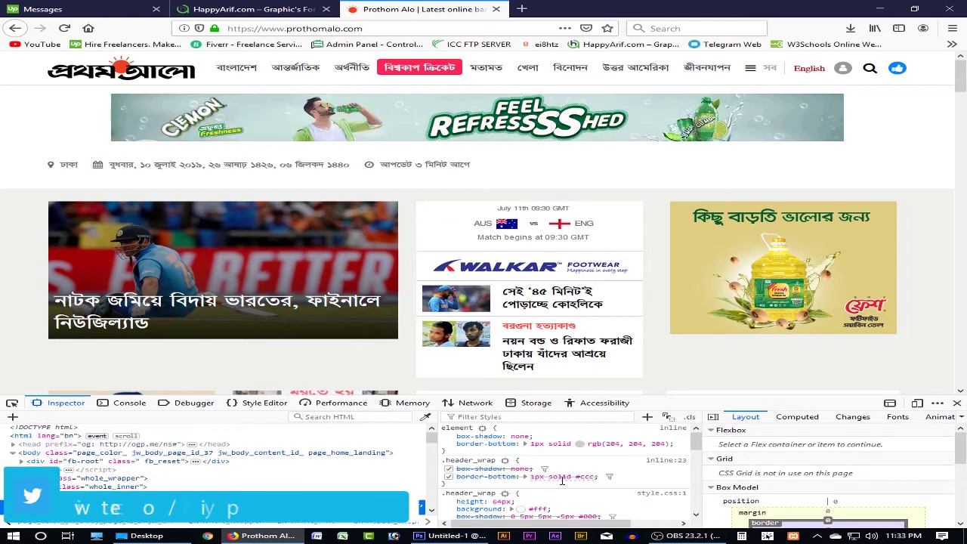
Step: Find the .header_wrap rule's height: 64px in the inspector's styles
{"action": "scroll", "coordinate": [563, 483], "scroll_direction": "down", "scroll_amount": 1}
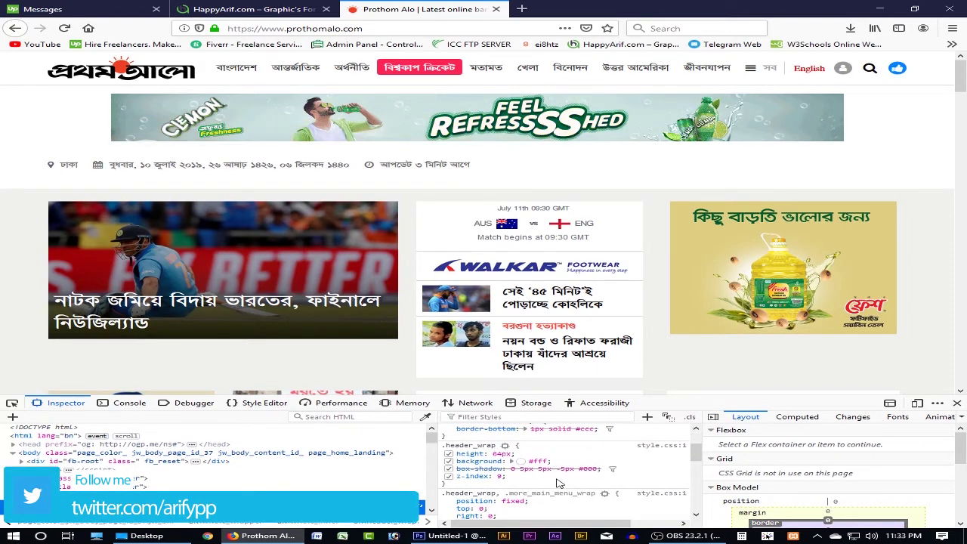
{"action": "scroll", "coordinate": [560, 483], "scroll_direction": "down", "scroll_amount": 1}
{"action": "scroll", "coordinate": [559, 483], "scroll_direction": "down", "scroll_amount": 2}
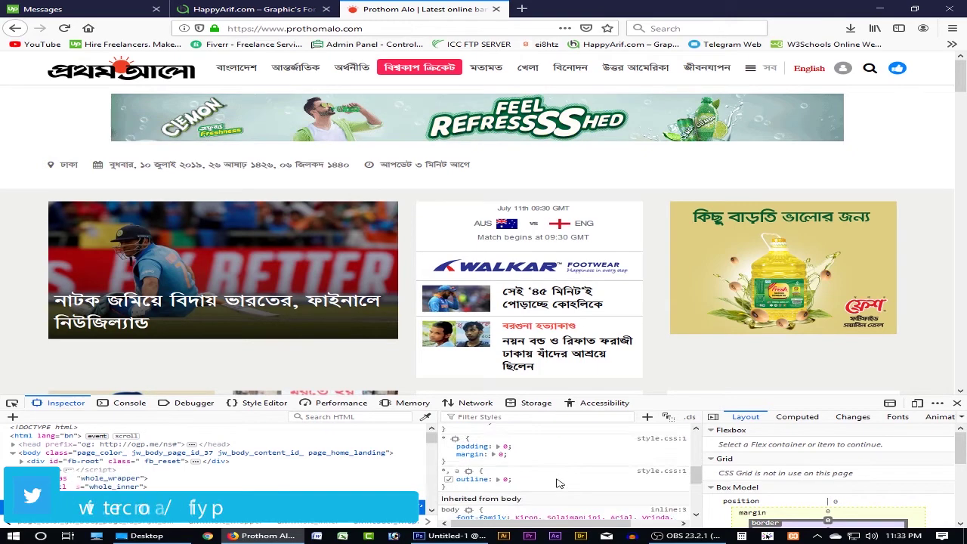
{"action": "scroll", "coordinate": [559, 484], "scroll_direction": "down", "scroll_amount": 4}
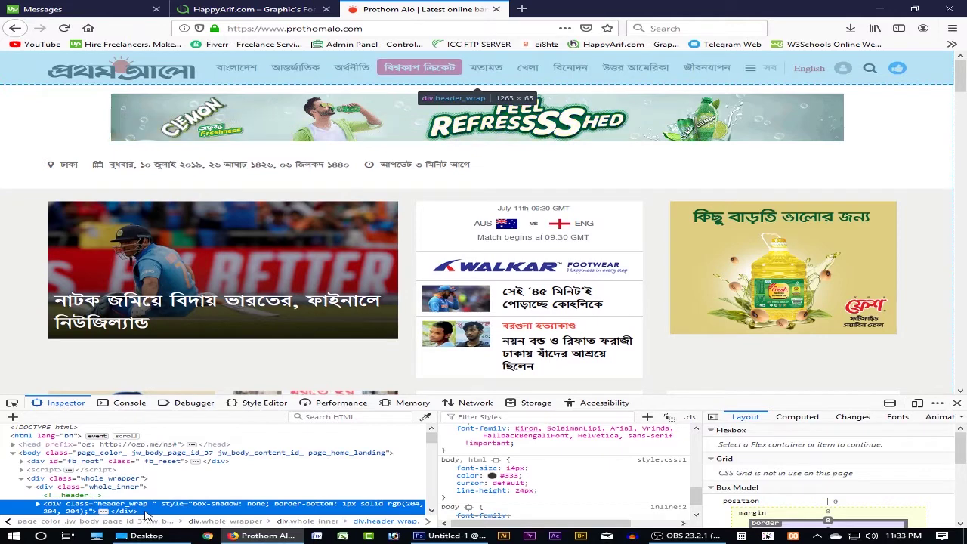
{"action": "scroll", "coordinate": [538, 484], "scroll_direction": "down", "scroll_amount": 2}
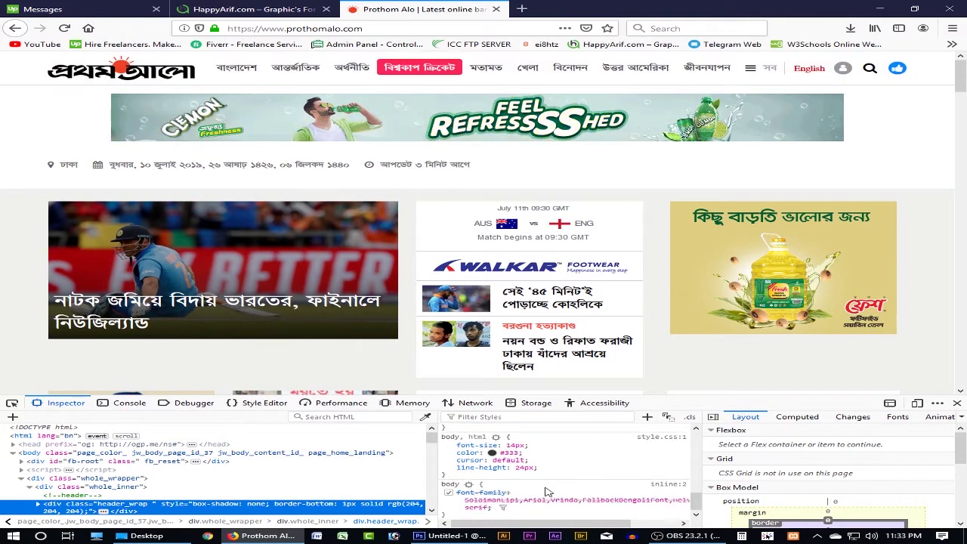
{"action": "scroll", "coordinate": [548, 493], "scroll_direction": "up", "scroll_amount": 5}
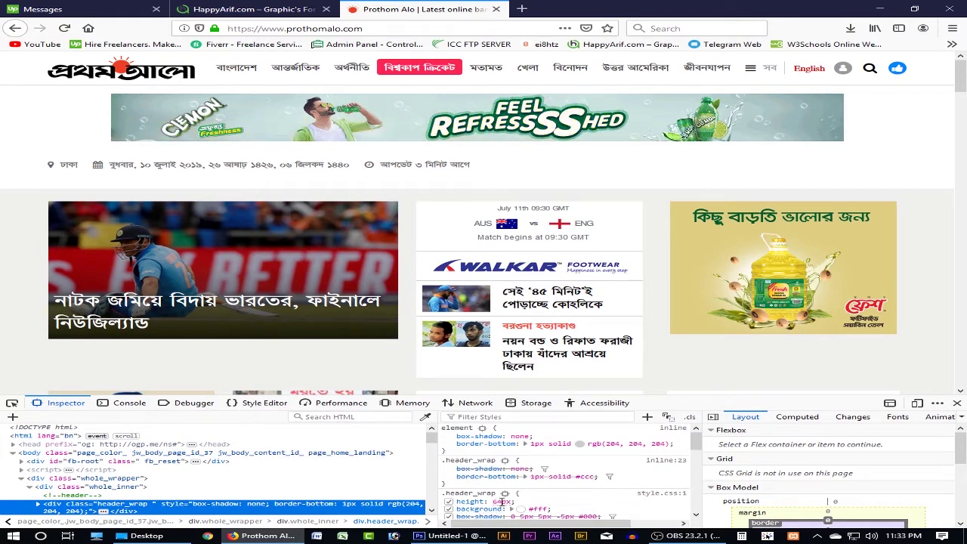
{"action": "left_click", "coordinate": [502, 501]}
{"action": "key", "text": "BackSpace"}
{"action": "left_click", "coordinate": [450, 536]}
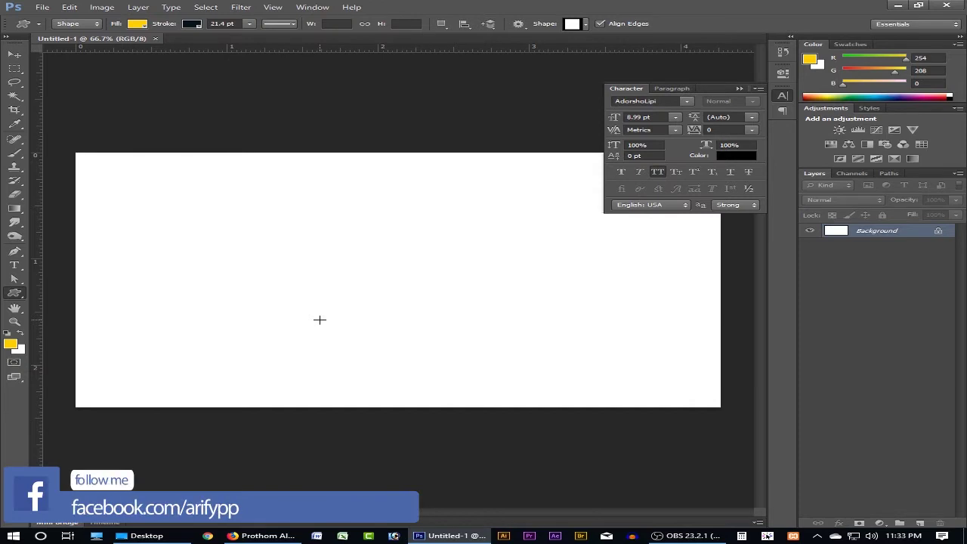
Step: Switch the shape tool to the Custom Shape Tool
{"action": "right_click", "coordinate": [15, 294]}
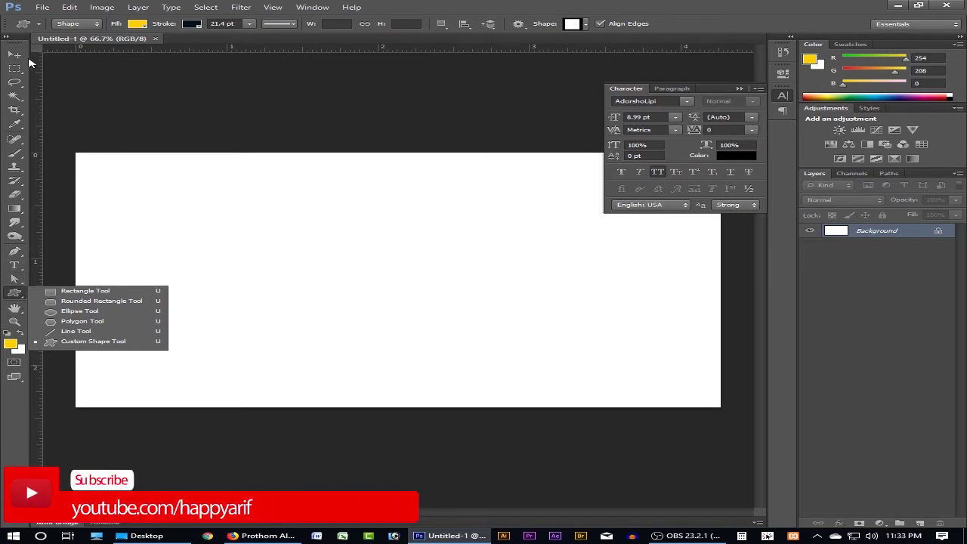
{"action": "left_click", "coordinate": [10, 296]}
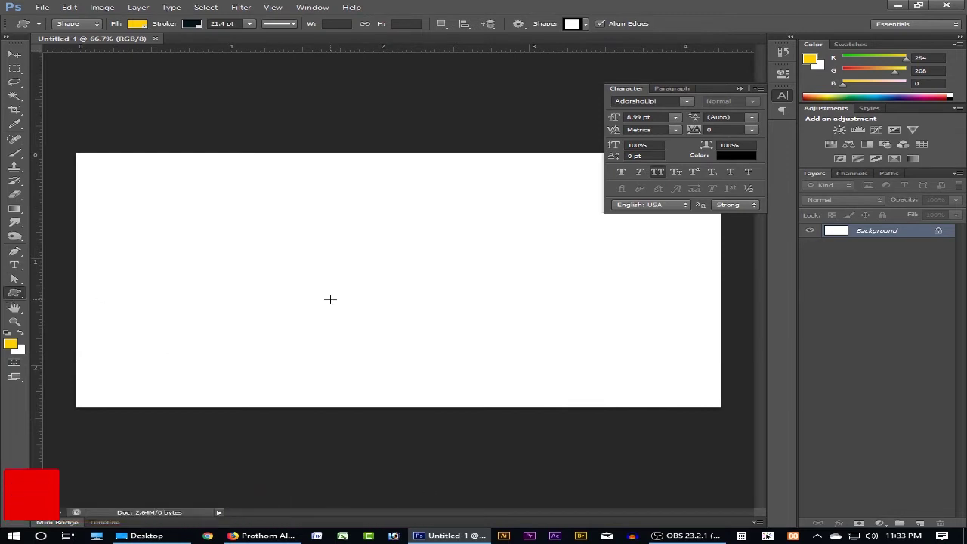
{"action": "left_click", "coordinate": [18, 296]}
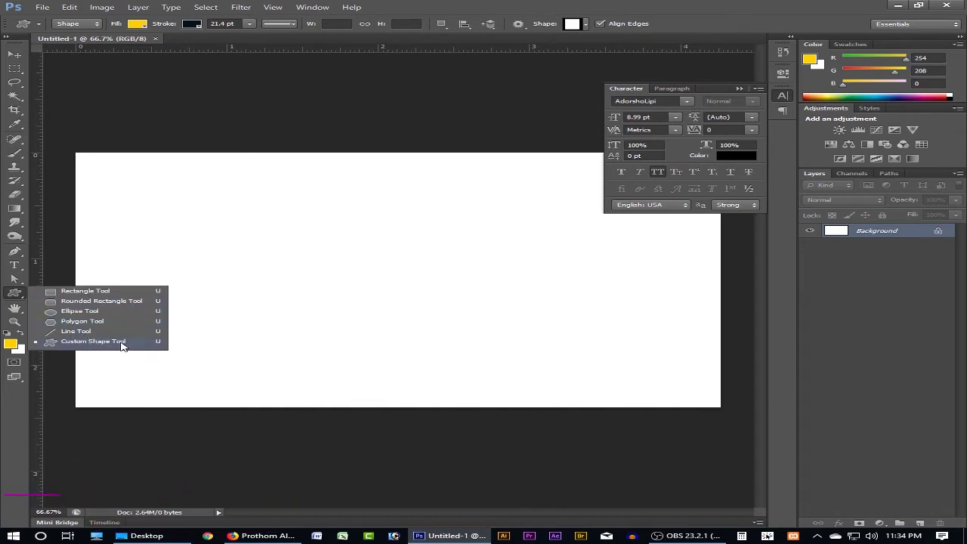
{"action": "left_click", "coordinate": [122, 344]}
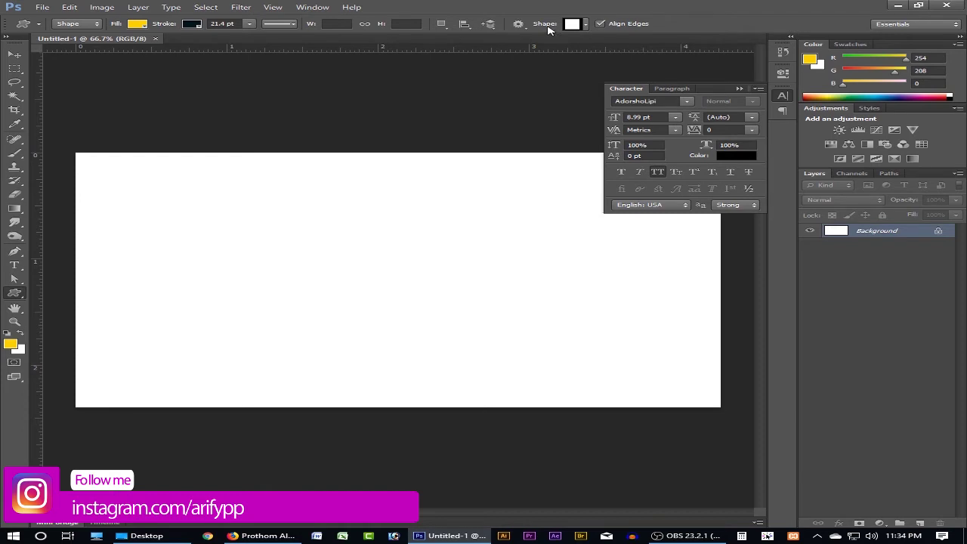
Step: Pick the plain square from the custom shape library
{"action": "left_click", "coordinate": [586, 25]}
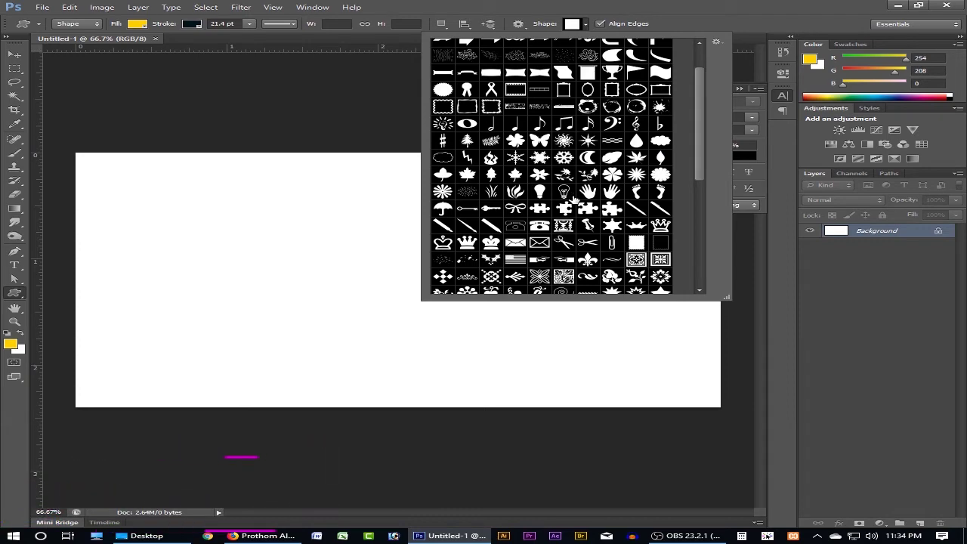
{"action": "scroll", "coordinate": [576, 201], "scroll_direction": "down", "scroll_amount": 1}
{"action": "scroll", "coordinate": [576, 200], "scroll_direction": "down", "scroll_amount": 1}
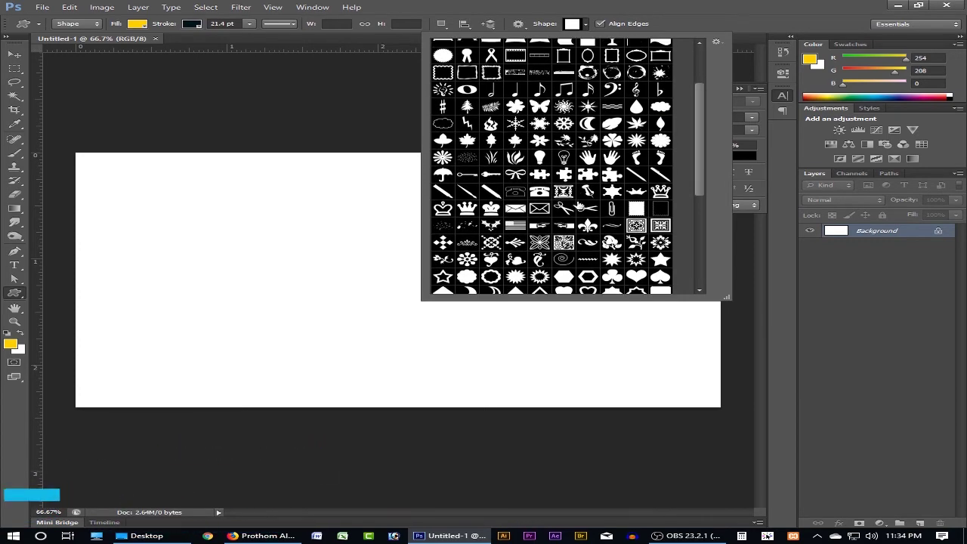
{"action": "scroll", "coordinate": [582, 203], "scroll_direction": "down", "scroll_amount": 1}
{"action": "scroll", "coordinate": [582, 204], "scroll_direction": "down", "scroll_amount": 3}
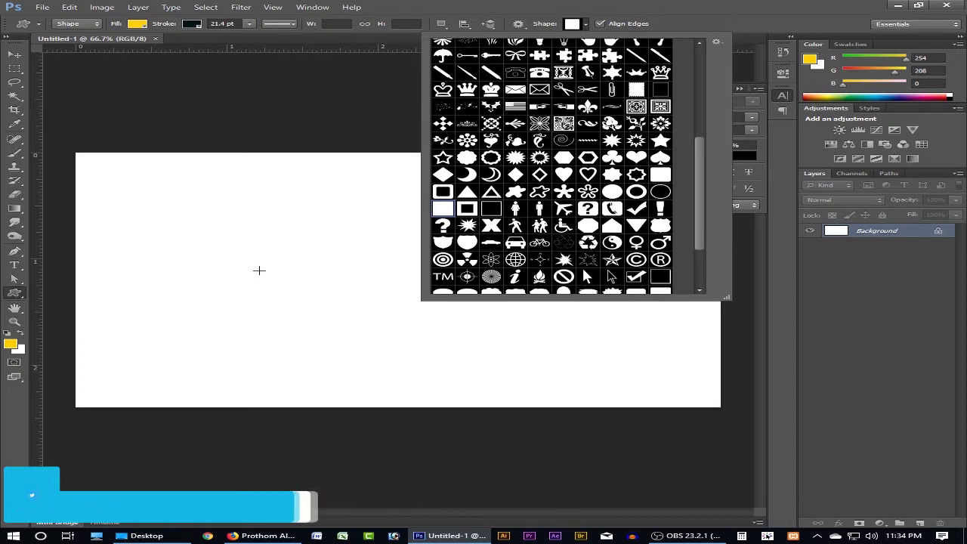
Step: Create a 1280×64 px header bar and move it to the canvas's top-left edge
{"action": "left_click", "coordinate": [248, 242]}
{"action": "left_click", "coordinate": [247, 242]}
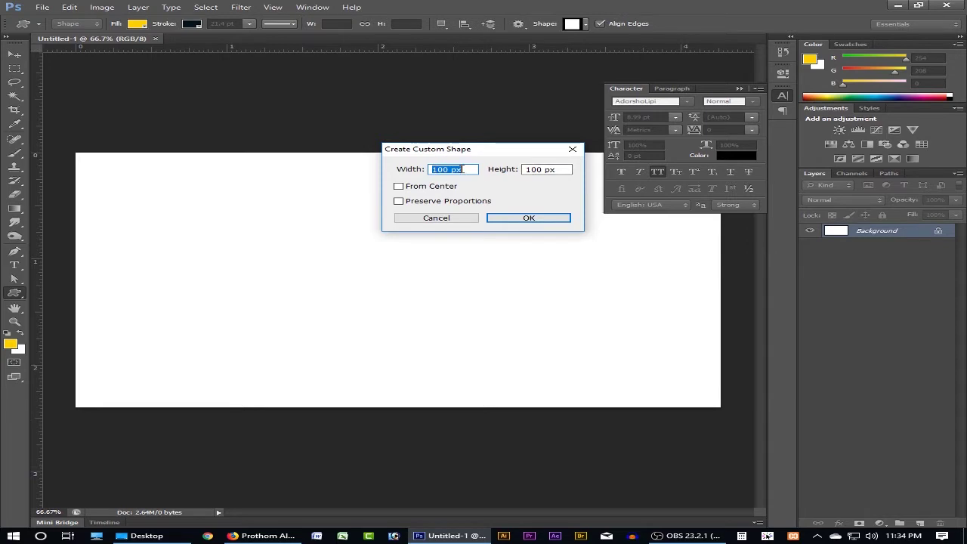
{"action": "type", "text": "1280"}
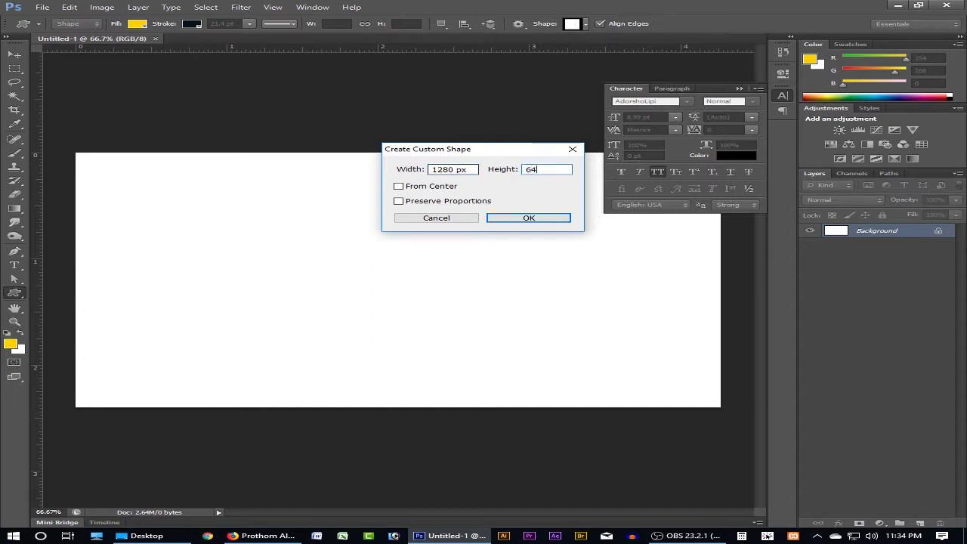
{"action": "left_click", "coordinate": [529, 219]}
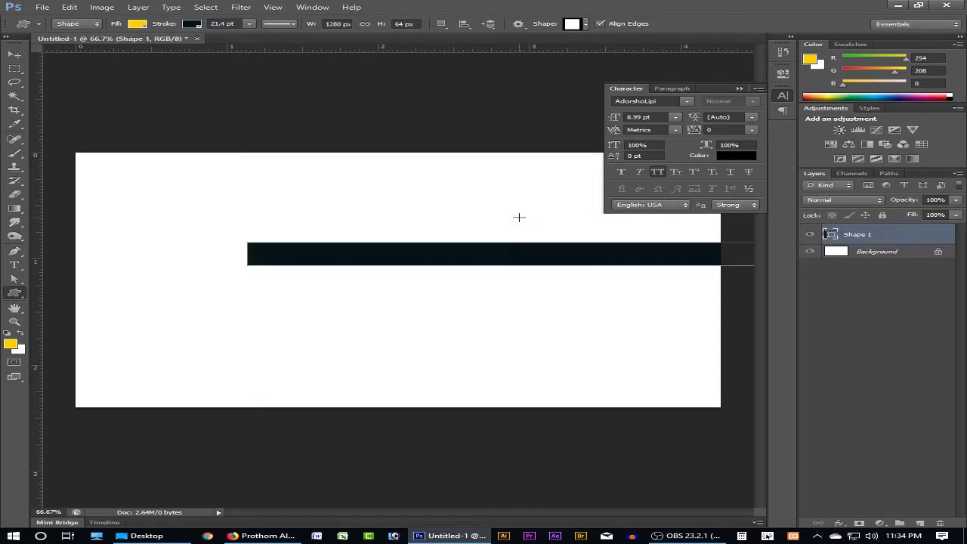
{"action": "left_click", "coordinate": [15, 56]}
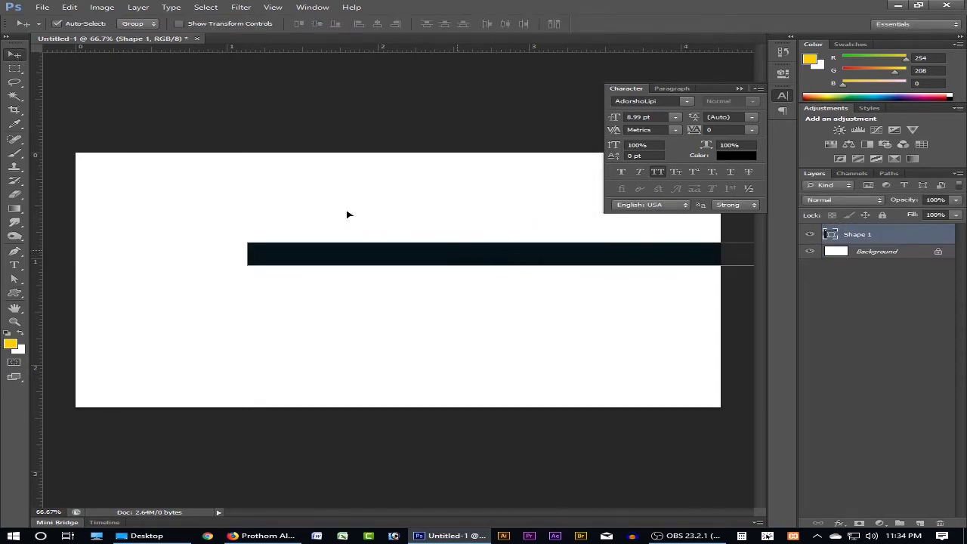
{"action": "left_click_drag", "start_coordinate": [340, 256], "coordinate": [331, 173]}
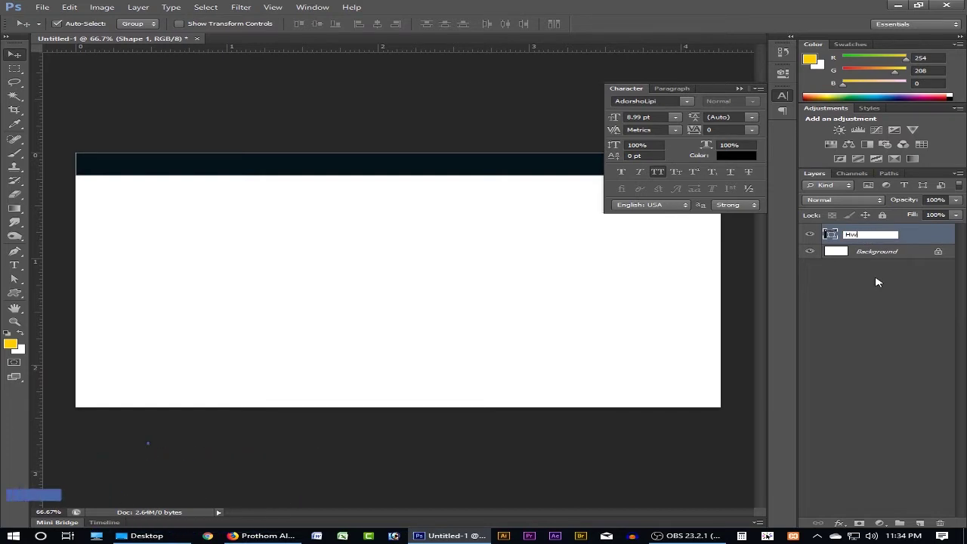
Step: Correct the header bar's layer name to 'Head baxck'
{"action": "key", "text": "BackSpace"}
{"action": "key", "text": "BackSpace"}
{"action": "key", "text": "BackSpace"}
{"action": "key", "text": "BackSpace"}
{"action": "key", "text": "BackSpace"}
{"action": "type", "text": "ead"}
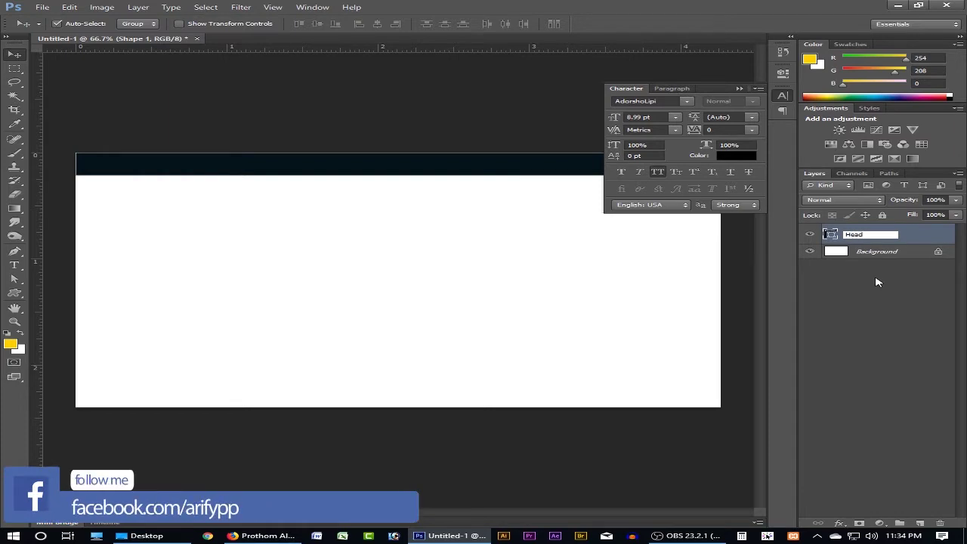
{"action": "type", "text": " baxck"}
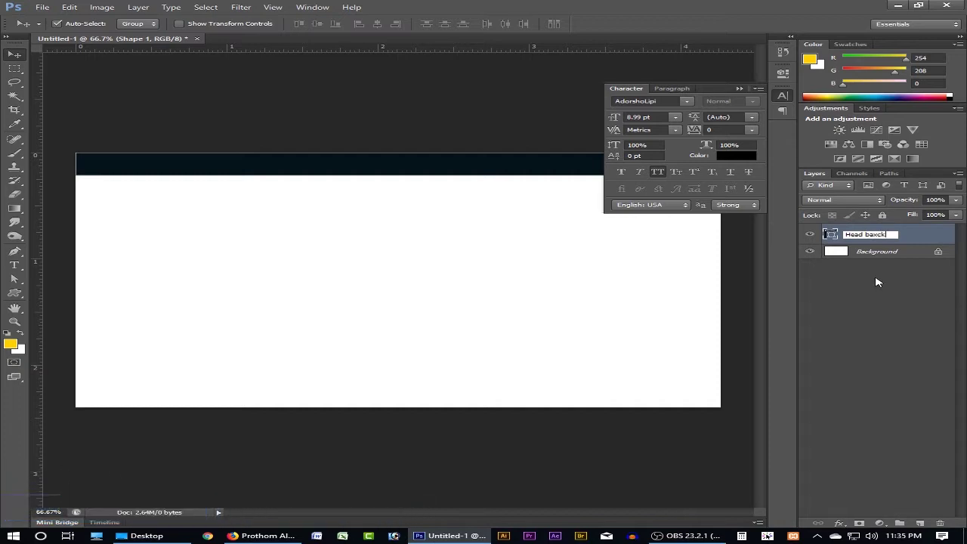
{"action": "key", "text": "Return"}
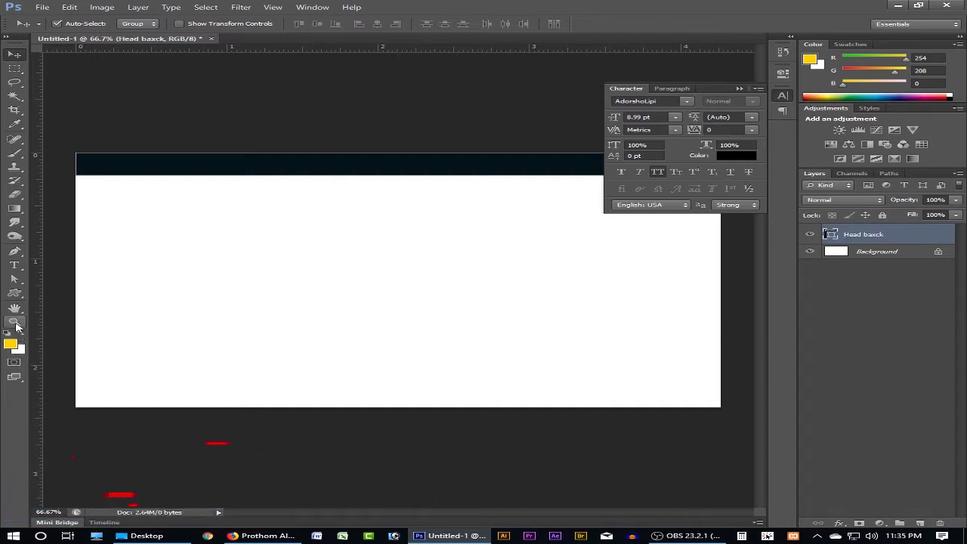
Step: Set the header bar's stroke to 0 pt with no colour
{"action": "left_click", "coordinate": [18, 295]}
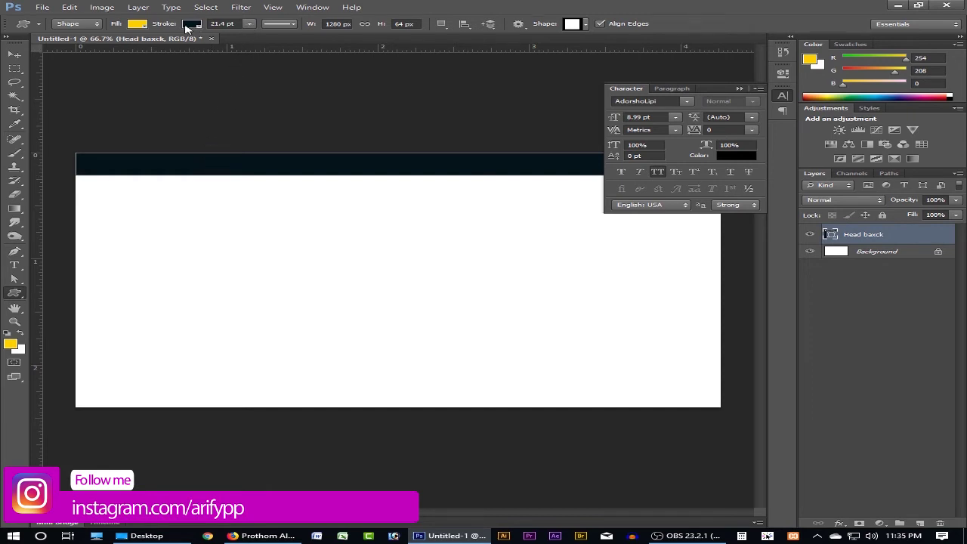
{"action": "left_click", "coordinate": [250, 24]}
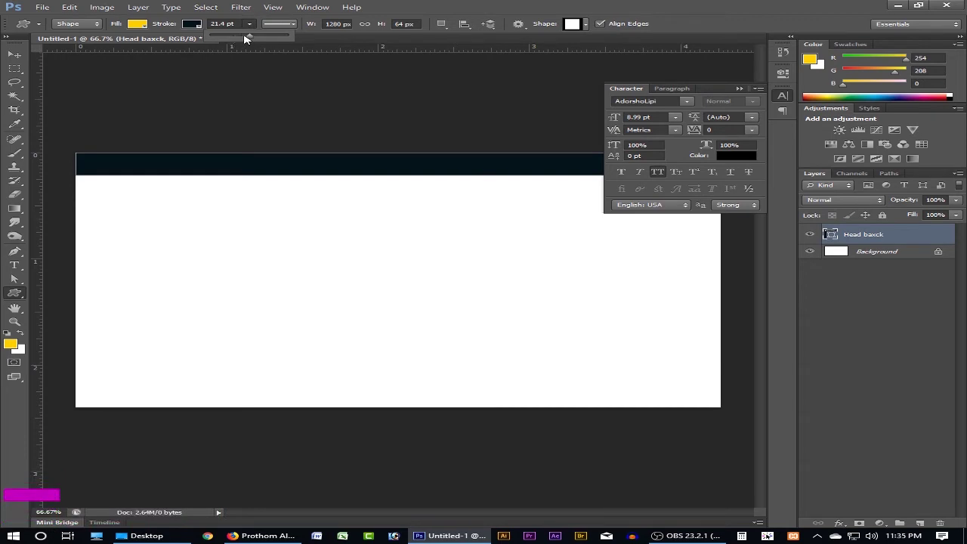
{"action": "left_click_drag", "start_coordinate": [242, 38], "coordinate": [230, 36]}
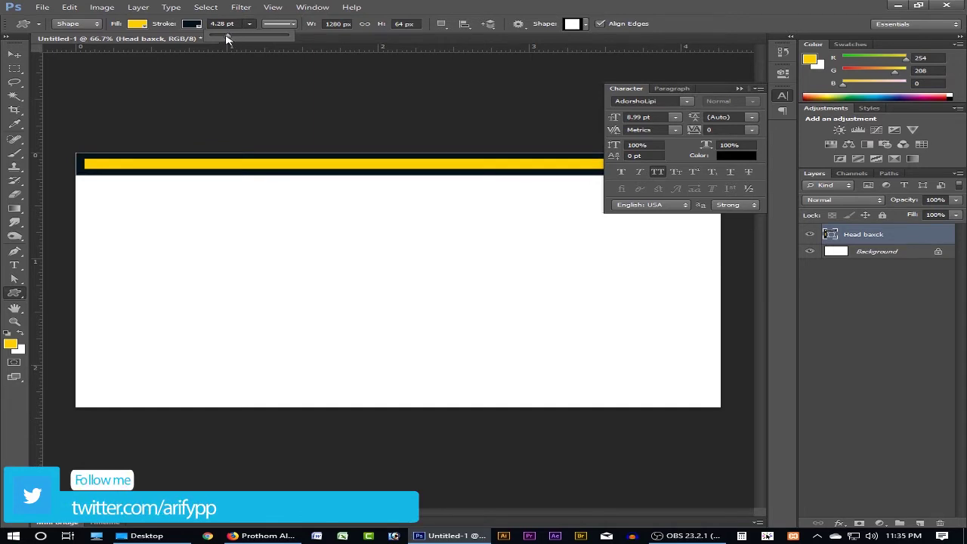
{"action": "left_click_drag", "start_coordinate": [227, 35], "coordinate": [200, 35]}
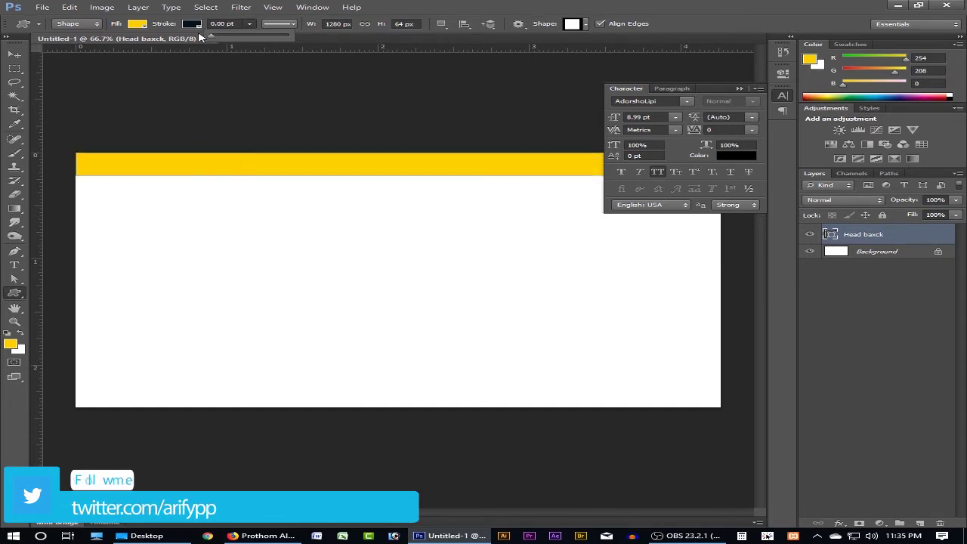
{"action": "left_click", "coordinate": [192, 24]}
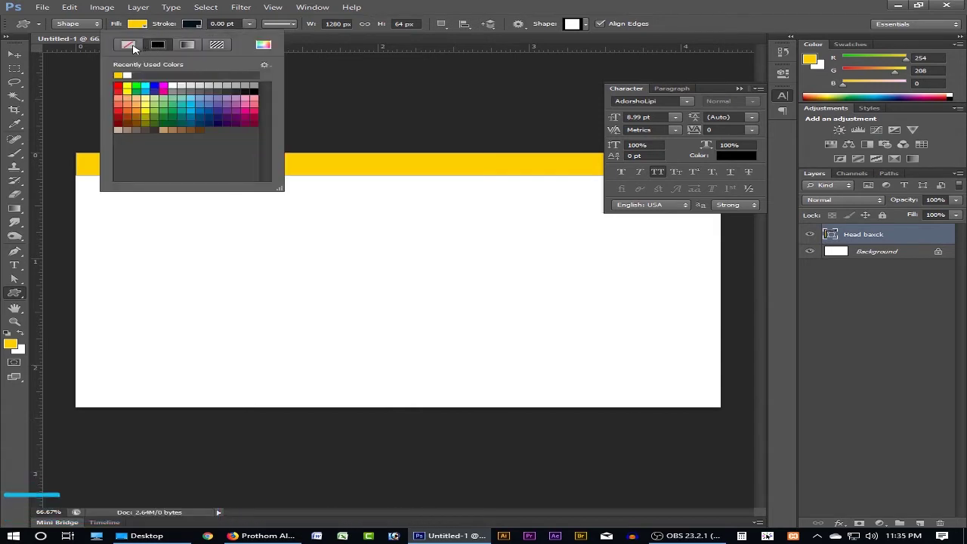
{"action": "left_click", "coordinate": [130, 46]}
{"action": "left_click", "coordinate": [444, 5]}
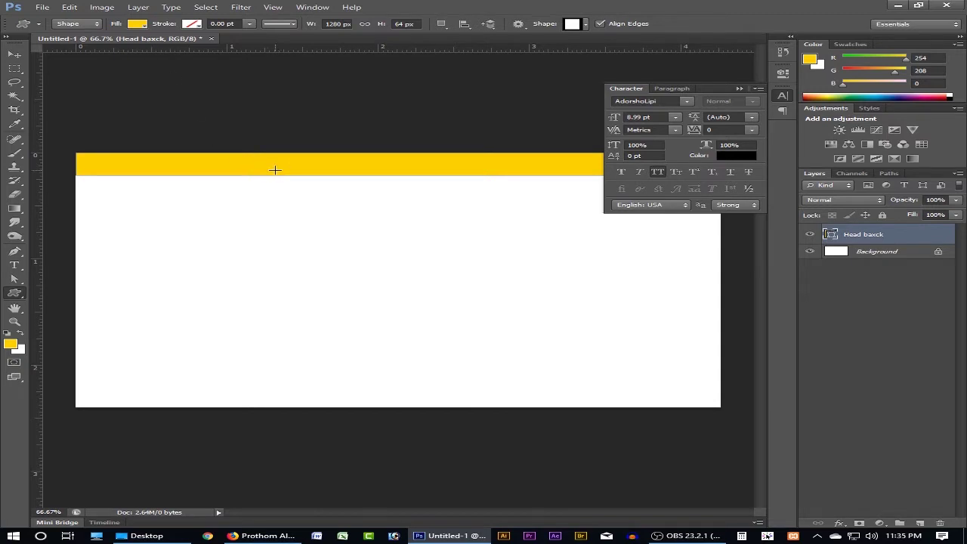
Step: Change the header bar's fill to white, deselect it and hide the panels
{"action": "left_click", "coordinate": [137, 23]}
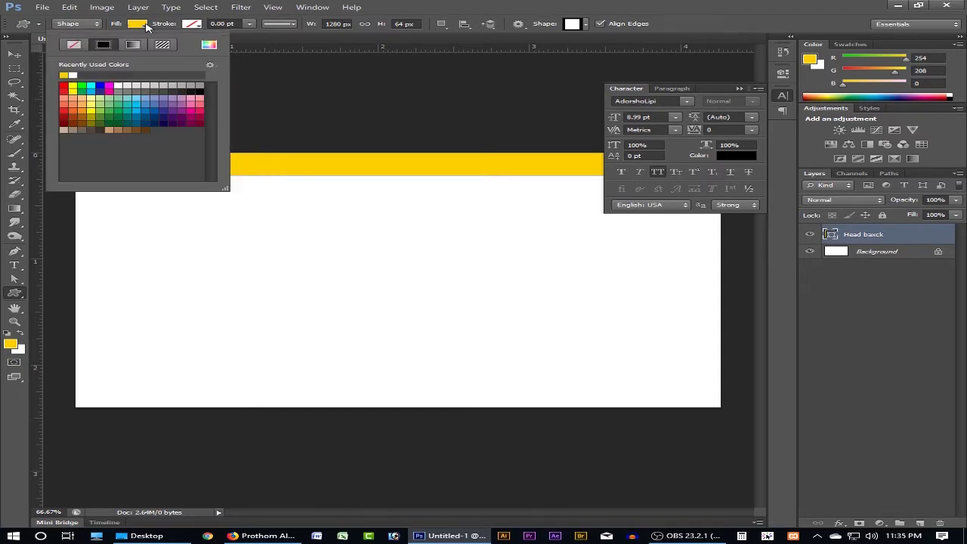
{"action": "left_click", "coordinate": [124, 85]}
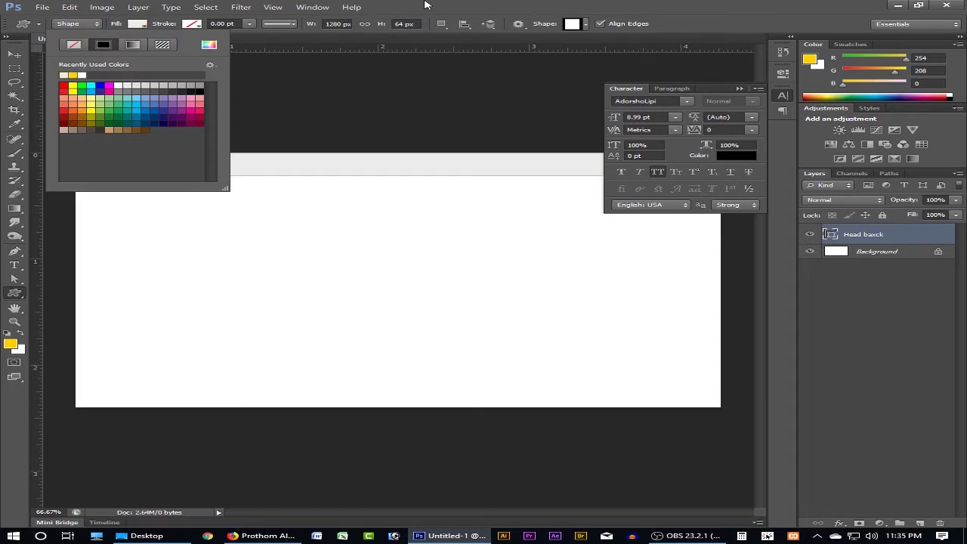
{"action": "left_click", "coordinate": [425, 5]}
{"action": "left_click", "coordinate": [14, 55]}
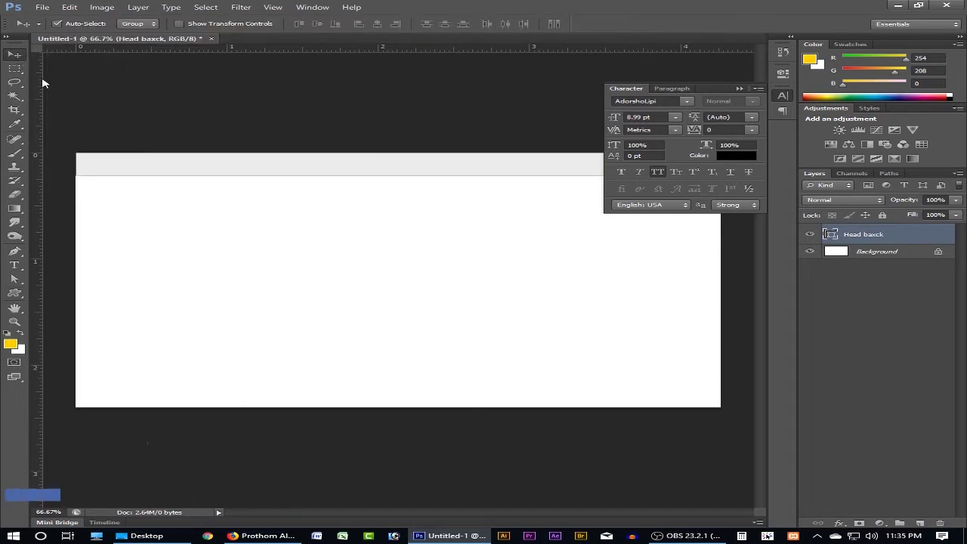
{"action": "left_click", "coordinate": [301, 231]}
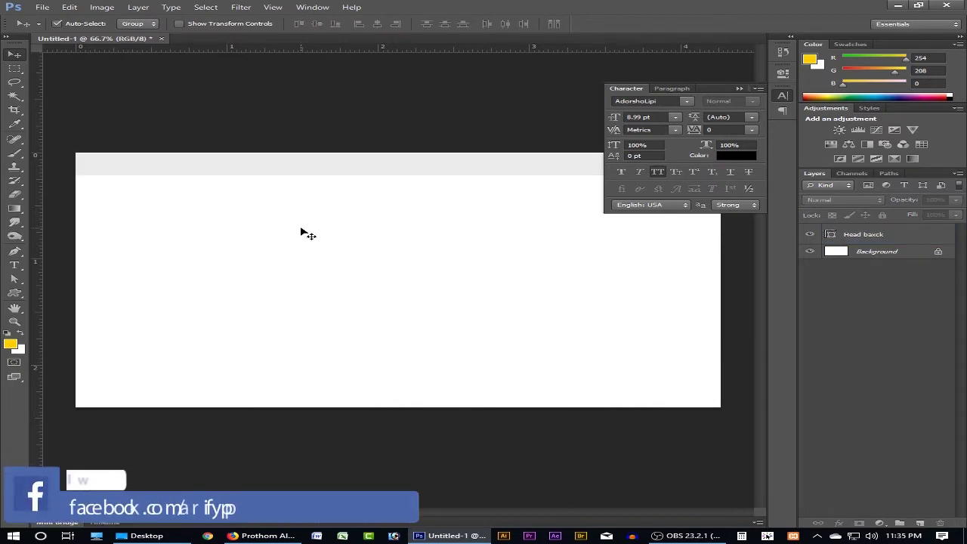
{"action": "key", "text": "Tab"}
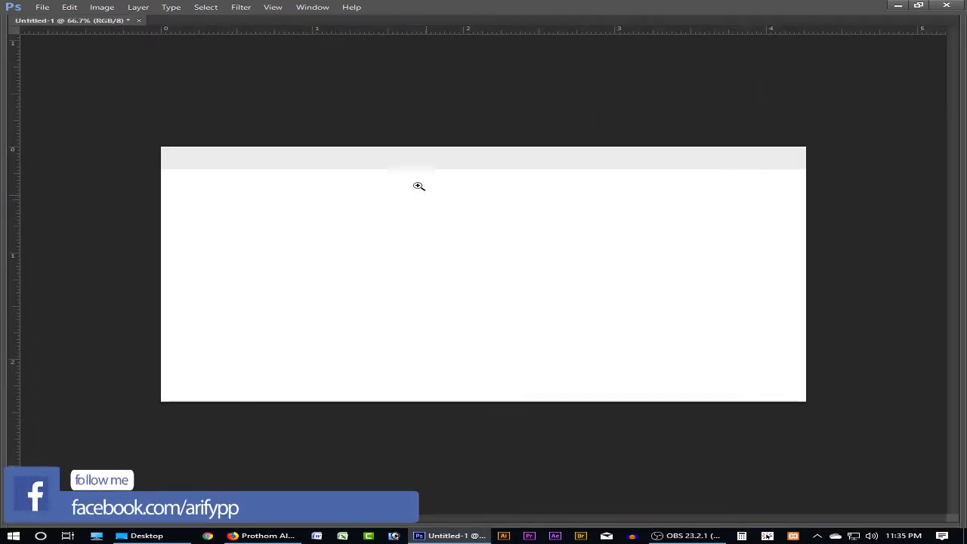
{"action": "left_click", "coordinate": [417, 186], "text": "ctrl"}
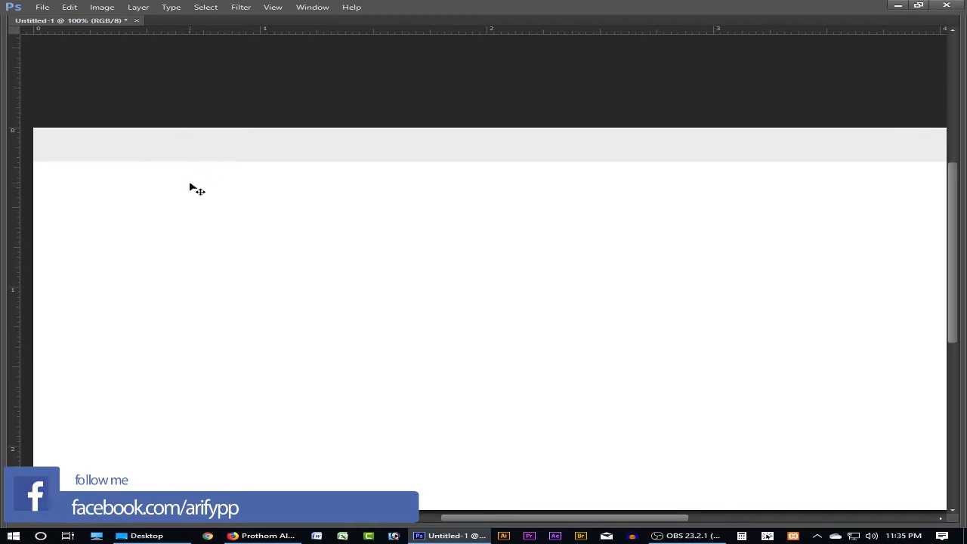
{"action": "left_click", "coordinate": [264, 536]}
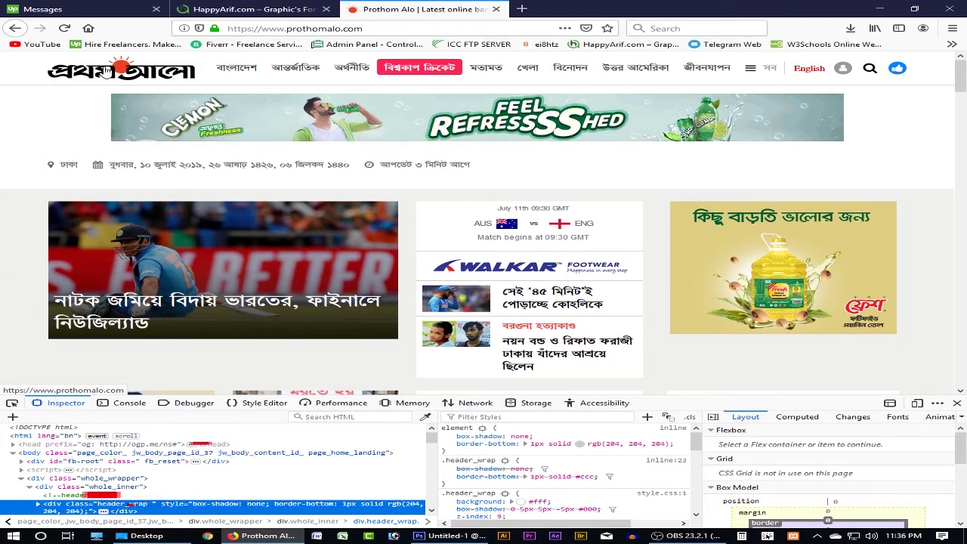
{"action": "right_click", "coordinate": [106, 70]}
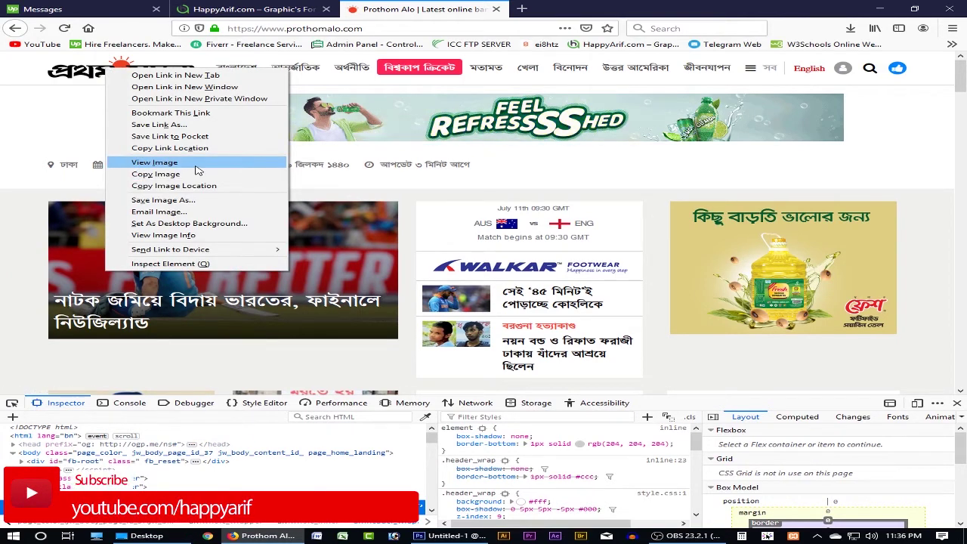
{"action": "left_click", "coordinate": [454, 536]}
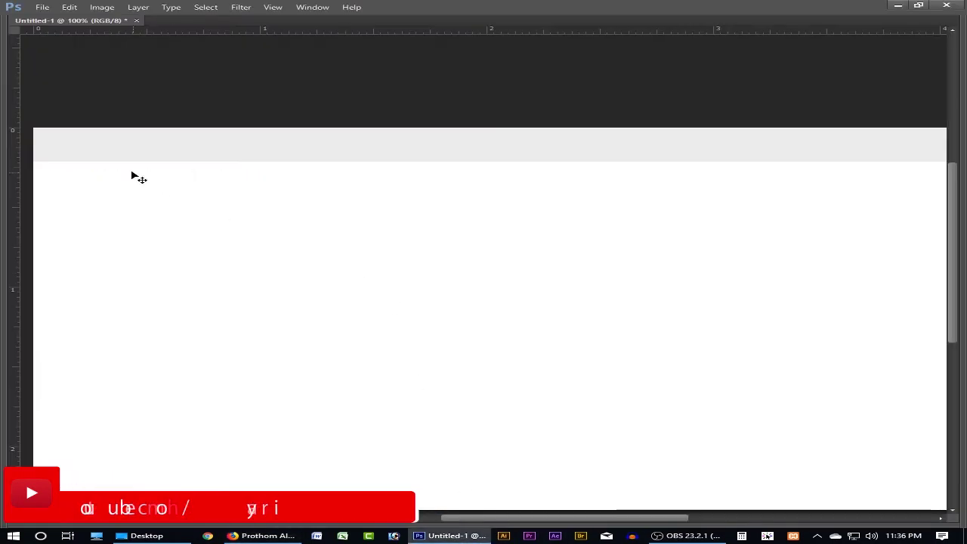
Step: Browse the Open dialog to the Downloads folder
{"action": "left_click", "coordinate": [39, 6]}
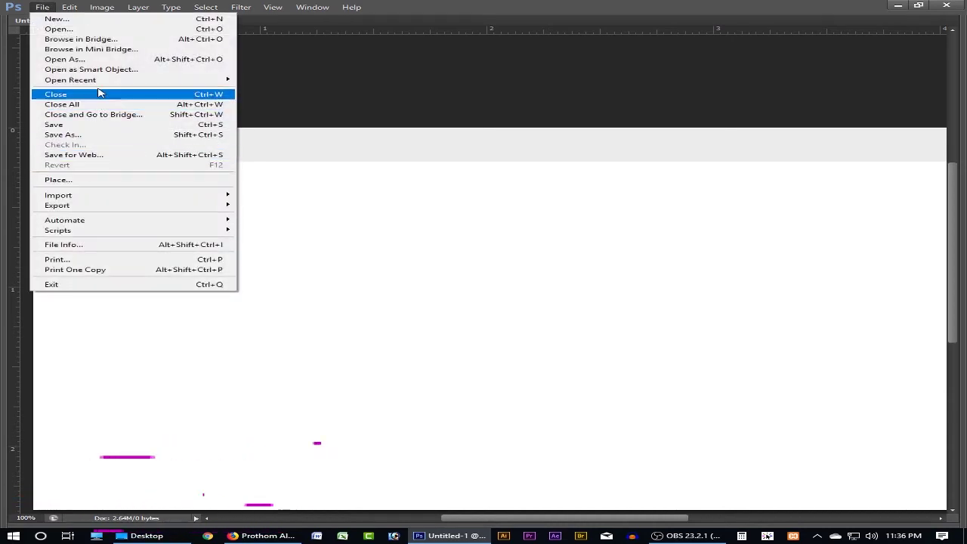
{"action": "key", "text": "Escape"}
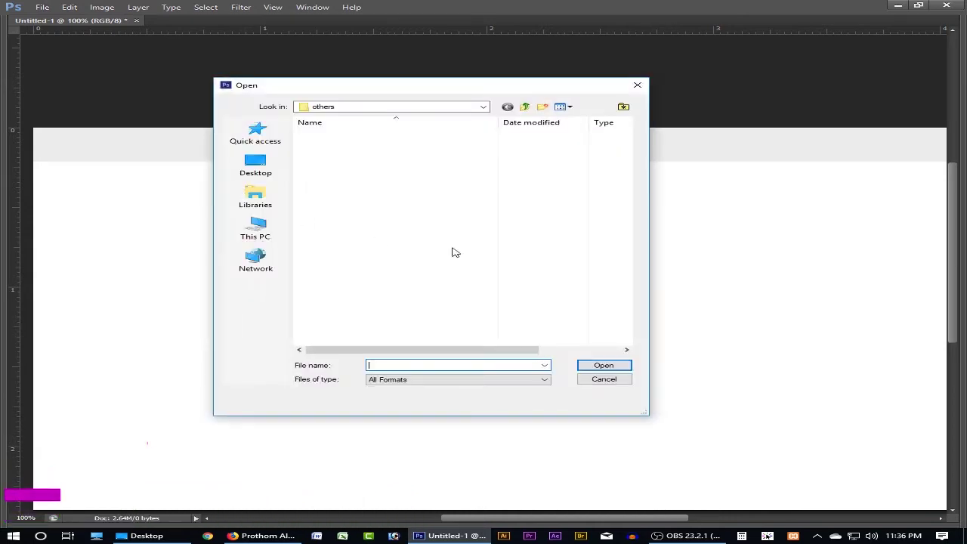
{"action": "left_click", "coordinate": [254, 165]}
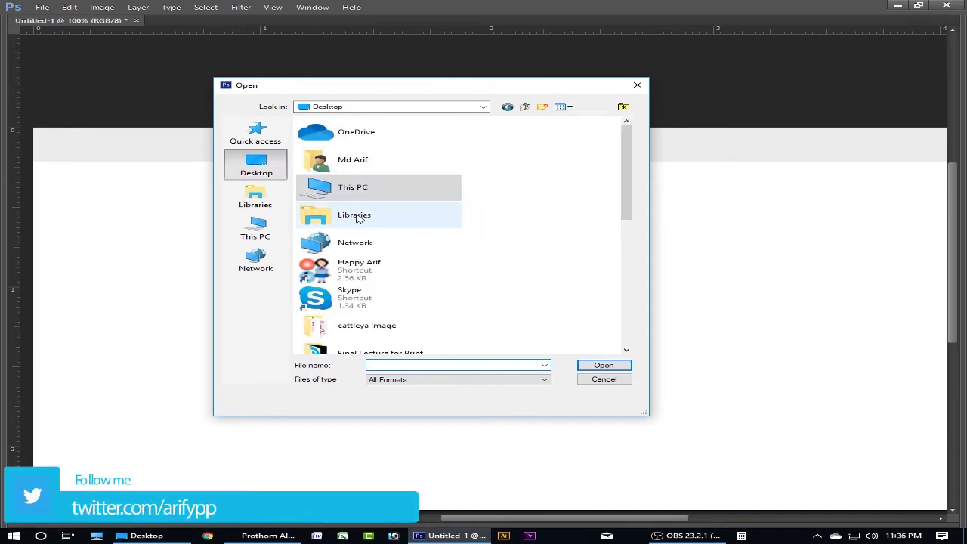
{"action": "double_click", "coordinate": [433, 159]}
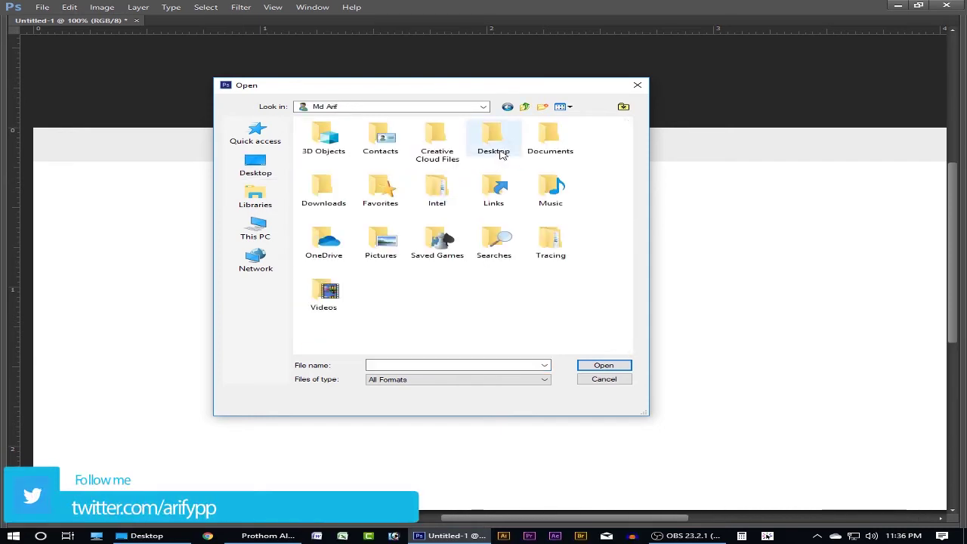
{"action": "left_click", "coordinate": [325, 187]}
{"action": "key", "text": "Return"}
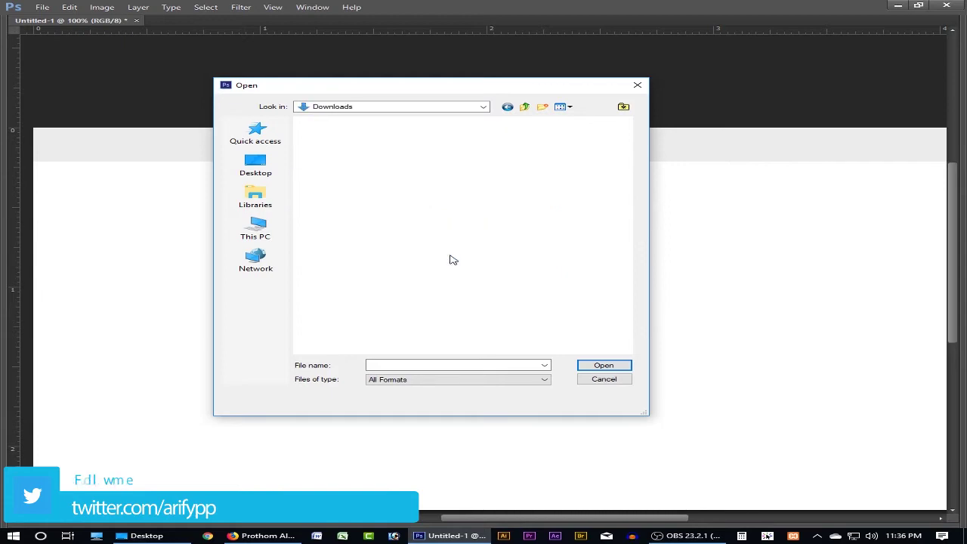
Step: Open Prothom-Alo.png from Downloads
{"action": "scroll", "coordinate": [451, 259], "scroll_direction": "down", "scroll_amount": 10}
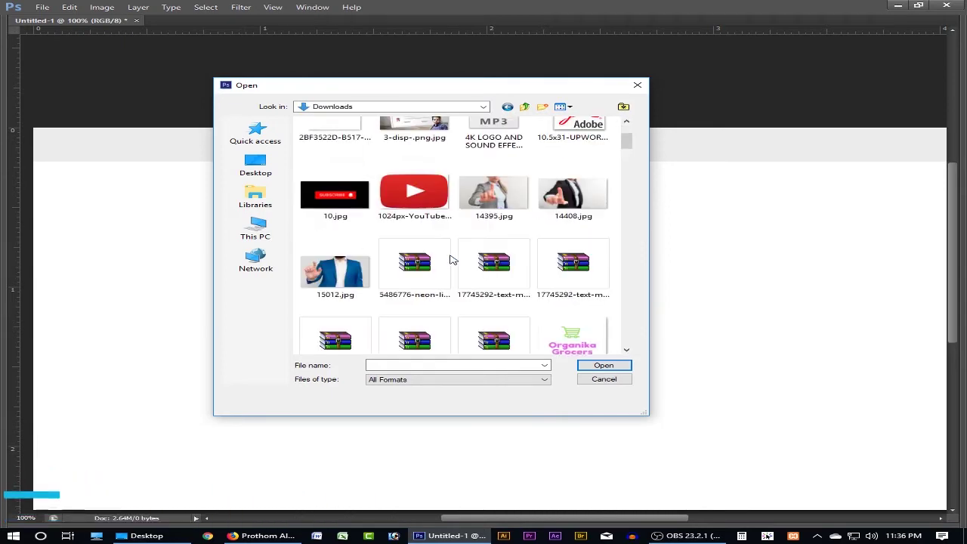
{"action": "scroll", "coordinate": [452, 260], "scroll_direction": "down", "scroll_amount": 10}
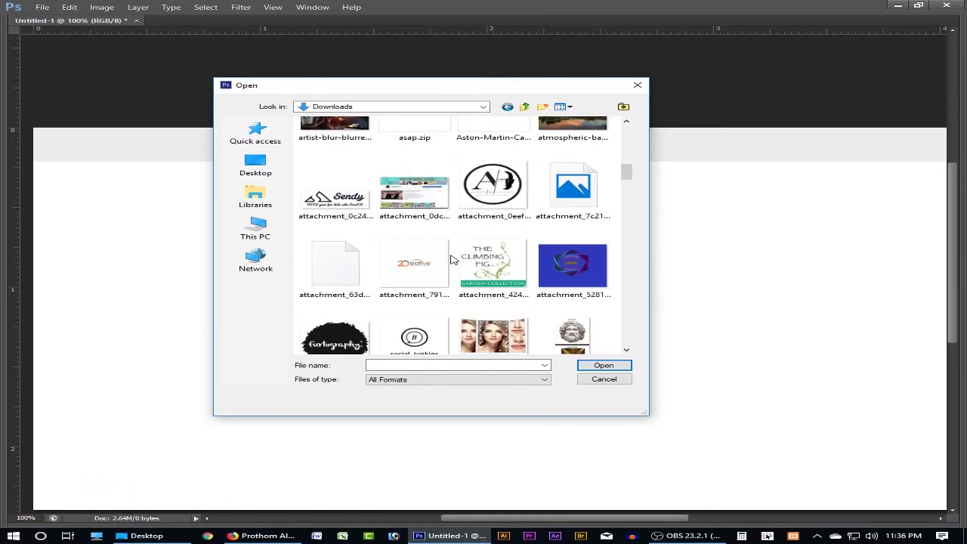
{"action": "scroll", "coordinate": [452, 260], "scroll_direction": "down", "scroll_amount": 10}
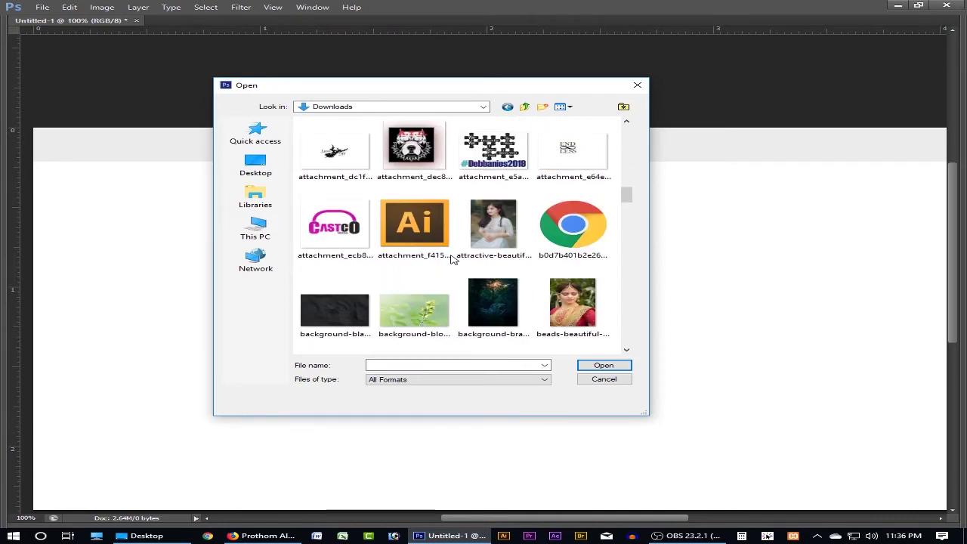
{"action": "scroll", "coordinate": [453, 261], "scroll_direction": "down", "scroll_amount": 10}
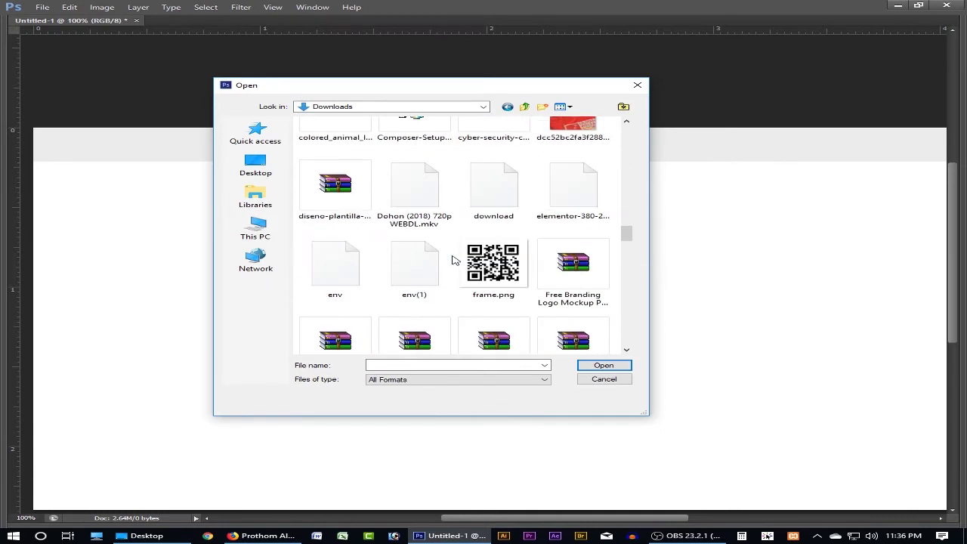
{"action": "scroll", "coordinate": [454, 260], "scroll_direction": "down", "scroll_amount": 10}
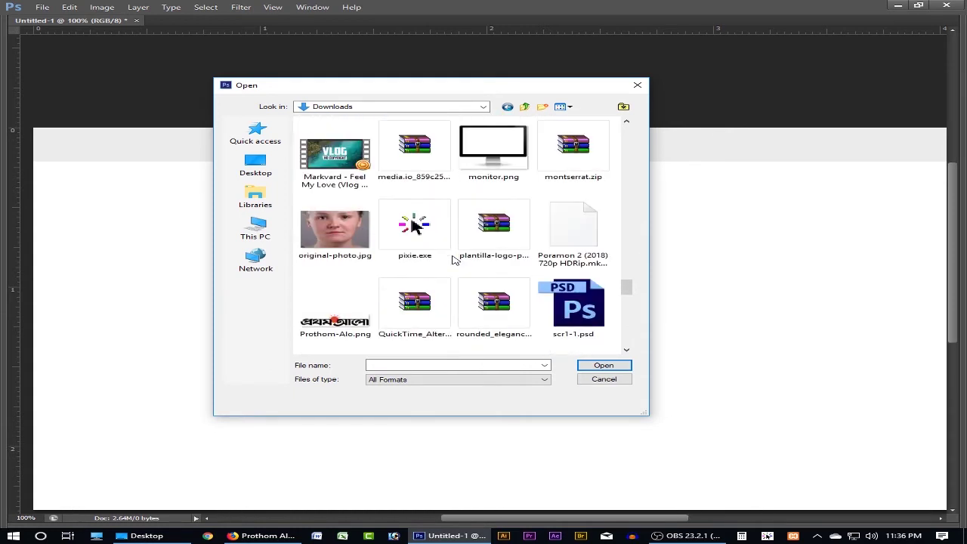
{"action": "left_click", "coordinate": [355, 325]}
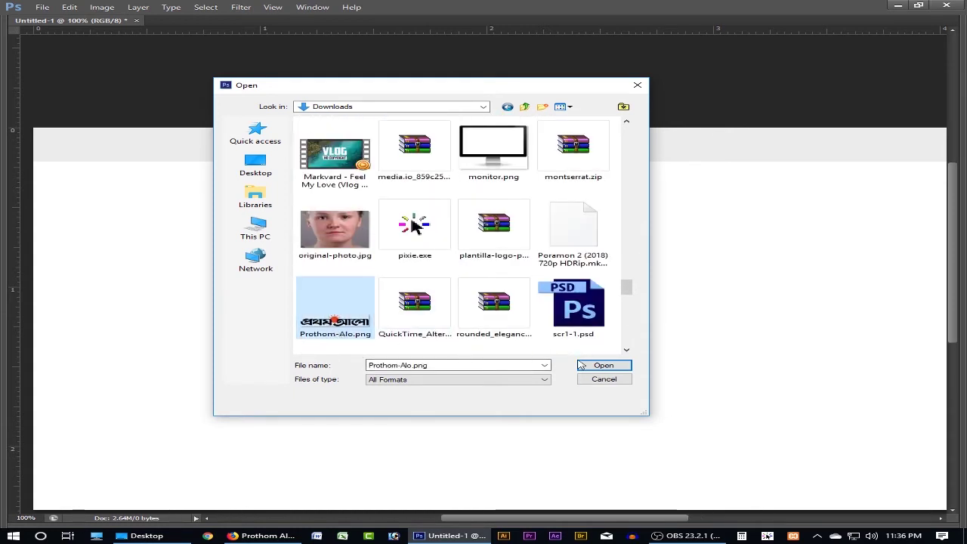
{"action": "left_click", "coordinate": [604, 366]}
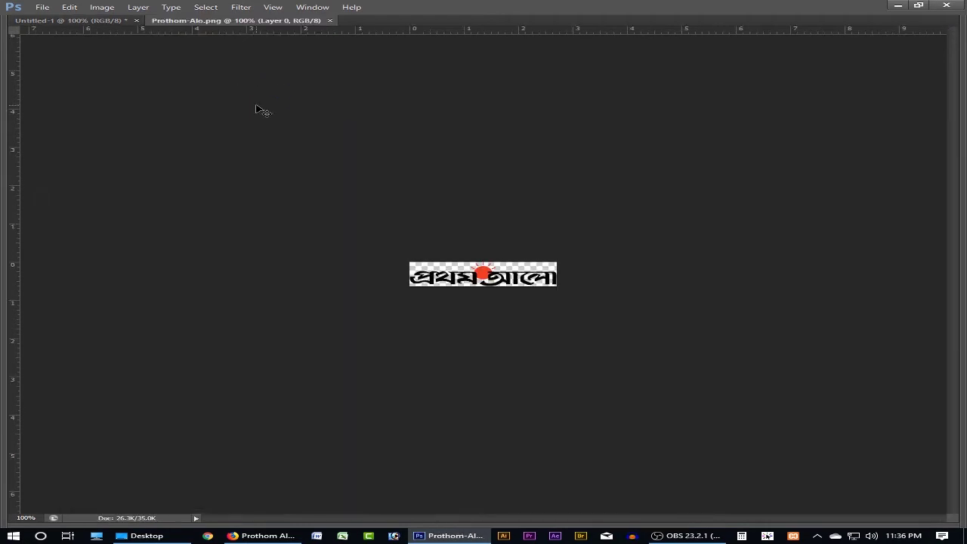
Step: Drag the logo into Untitled-1, restore the panels, then delete that copied logo layer
{"action": "left_click", "coordinate": [95, 21]}
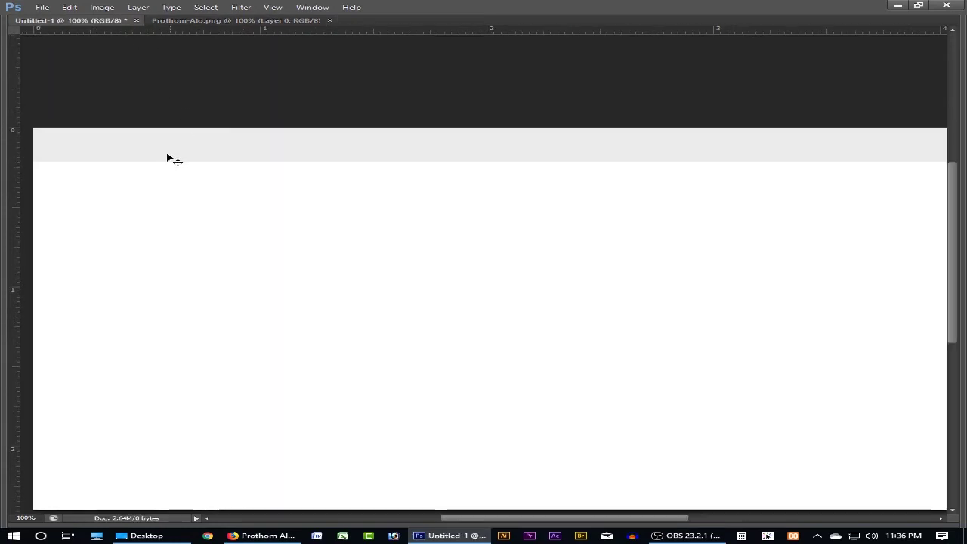
{"action": "left_click", "coordinate": [200, 21]}
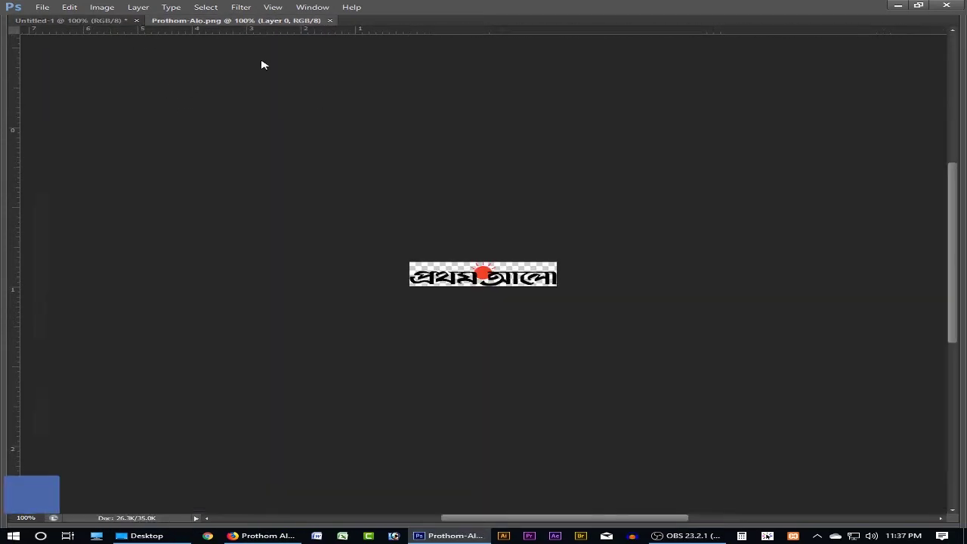
{"action": "left_click_drag", "start_coordinate": [484, 275], "coordinate": [122, 142]}
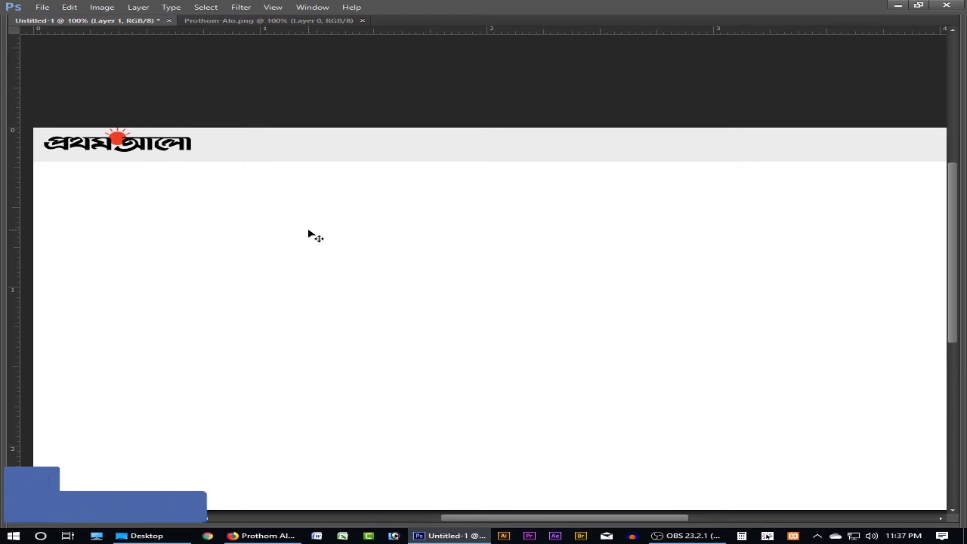
{"action": "key", "text": "Tab"}
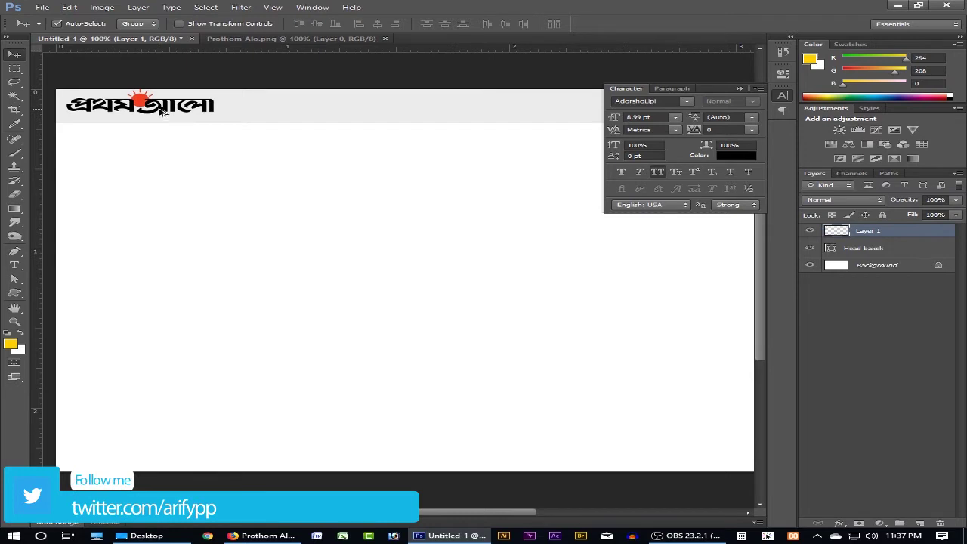
{"action": "key", "text": "Delete"}
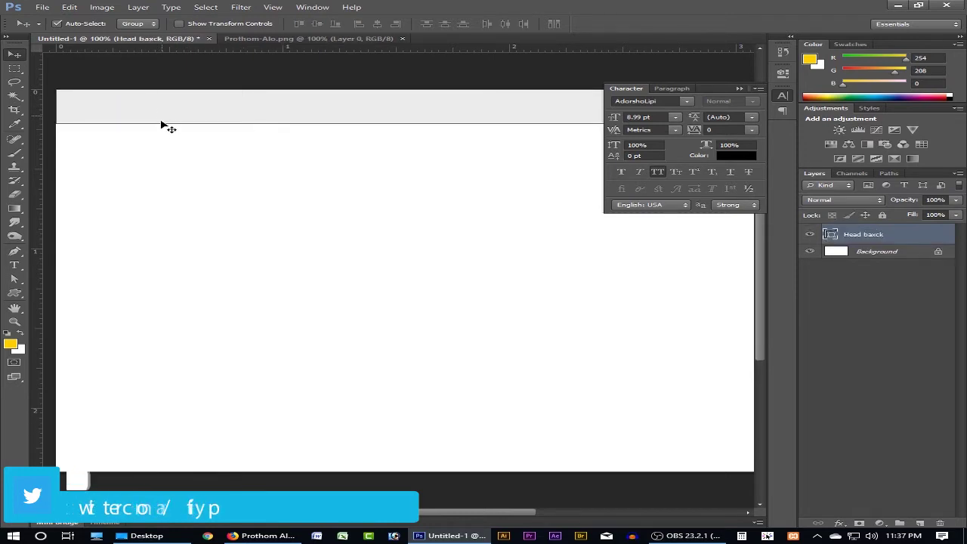
Step: Place Prothom-Alo.png into Untitled-1 and shrink it
{"action": "left_click", "coordinate": [43, 7]}
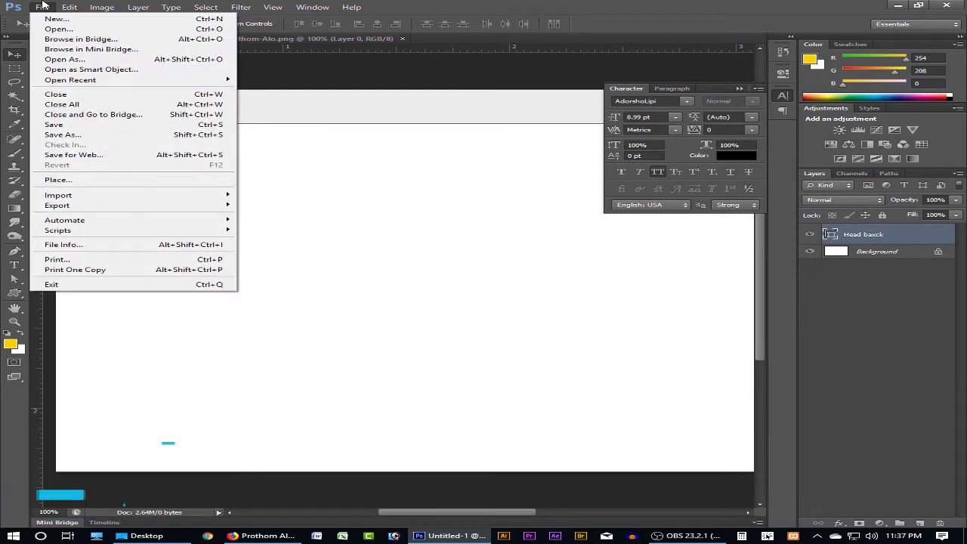
{"action": "left_click", "coordinate": [61, 182]}
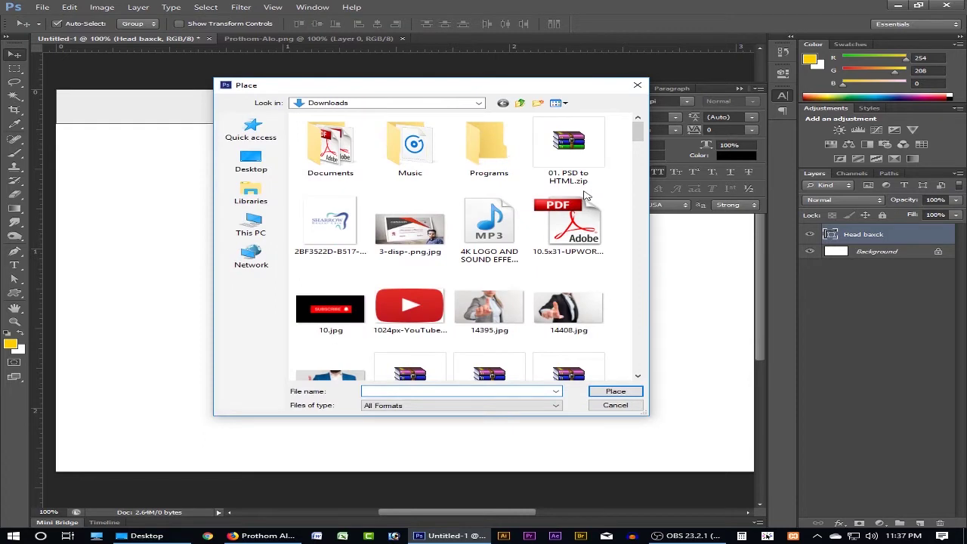
{"action": "type", "text": "pr"}
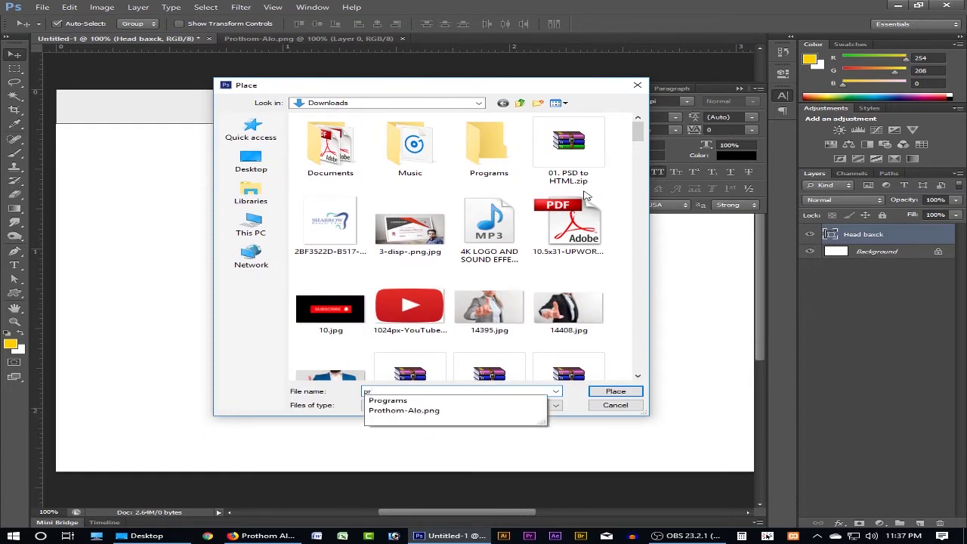
{"action": "left_click", "coordinate": [438, 412]}
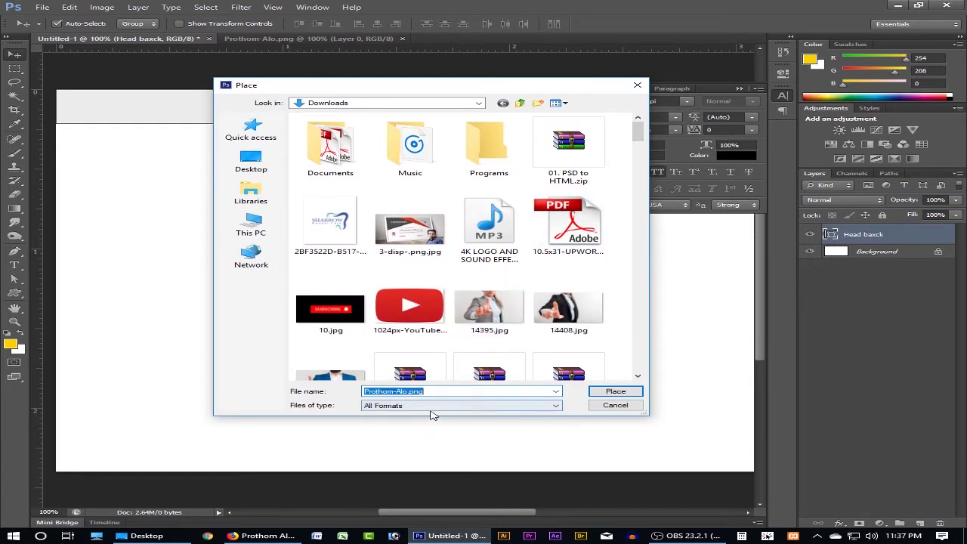
{"action": "left_click", "coordinate": [613, 393]}
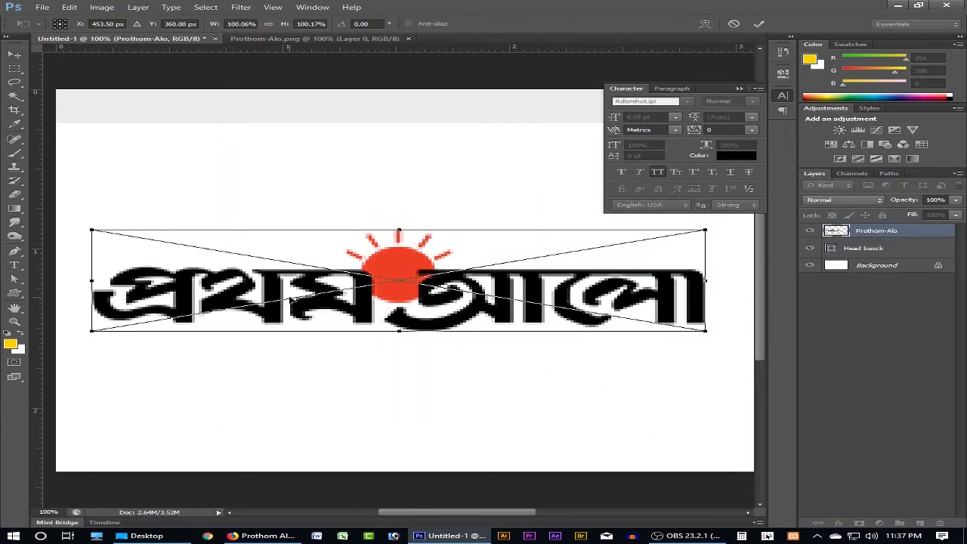
{"action": "left_click_drag", "start_coordinate": [706, 331], "coordinate": [261, 259]}
{"action": "key", "text": "Return"}
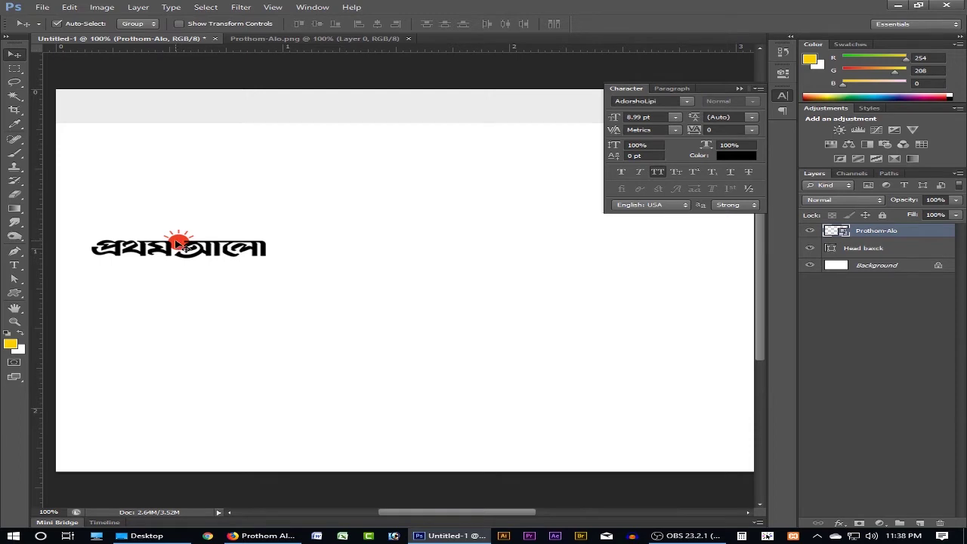
Step: Move the logo to the header's top-left and scale it to fit the band
{"action": "left_click_drag", "start_coordinate": [181, 245], "coordinate": [152, 100]}
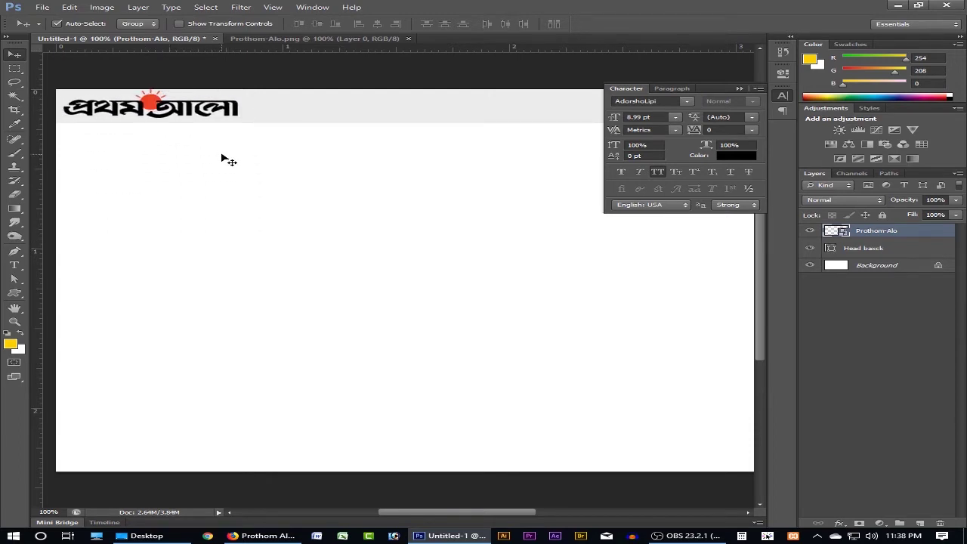
{"action": "key", "text": "ctrl+t"}
{"action": "left_click_drag", "start_coordinate": [239, 119], "coordinate": [175, 112]}
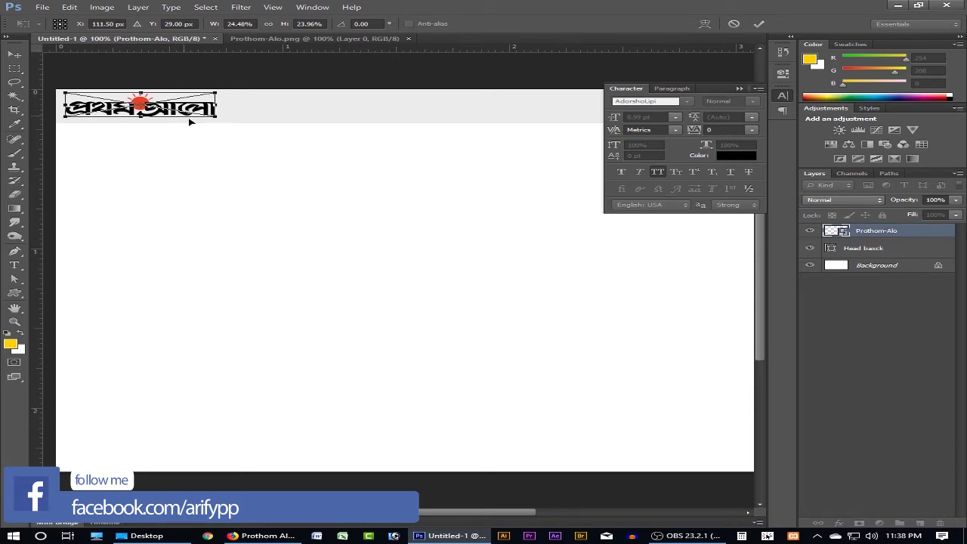
{"action": "key", "text": "Return"}
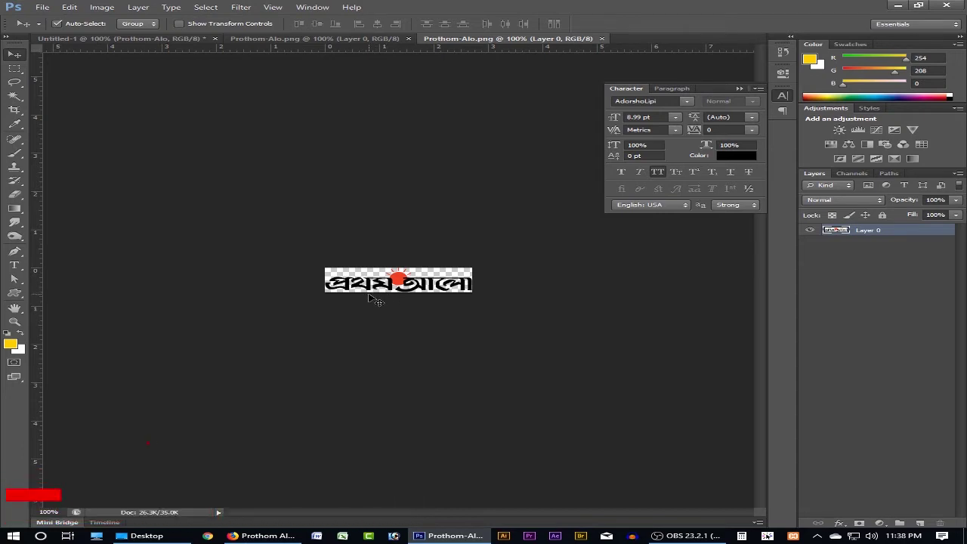
Step: Collapse the Character panel in Untitled-1, hide all panels, and bring Firefox forward
{"action": "left_click", "coordinate": [112, 39]}
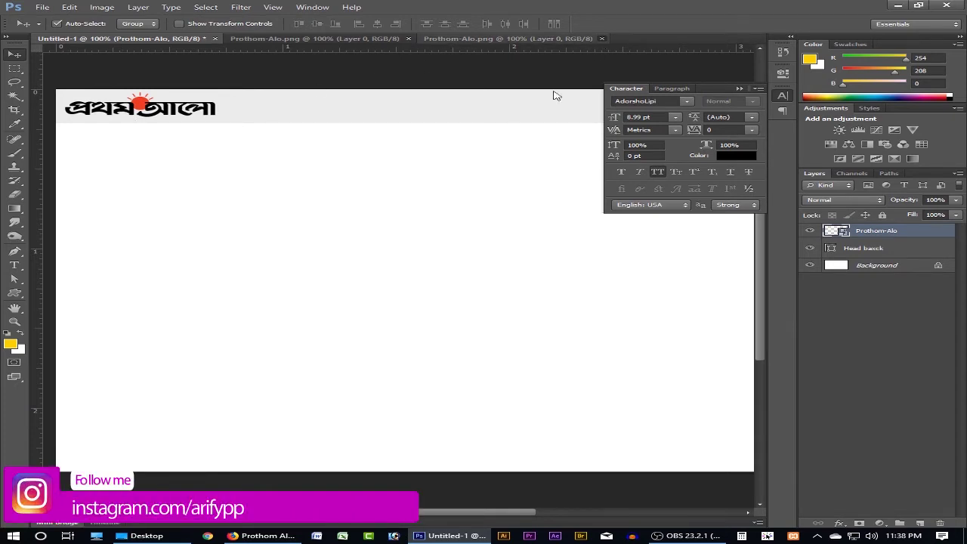
{"action": "left_click", "coordinate": [414, 232]}
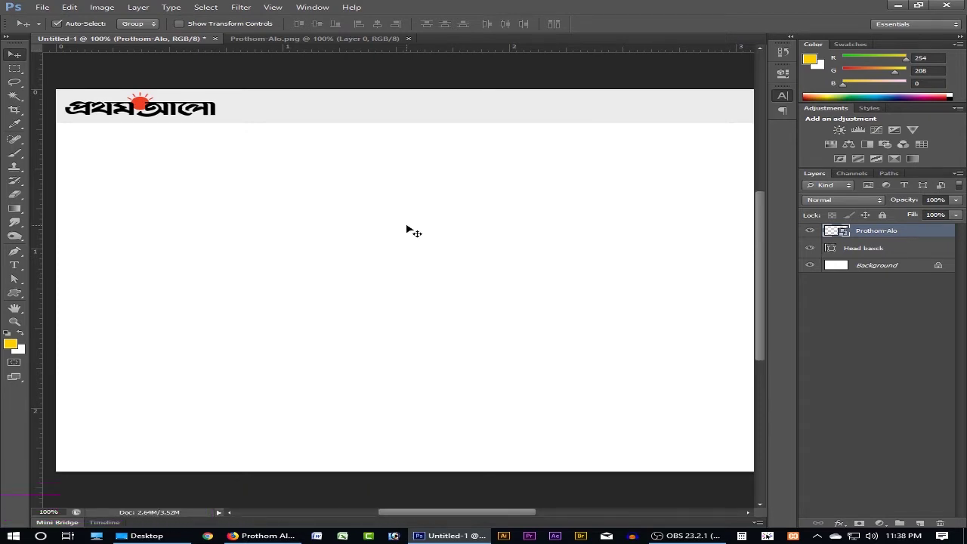
{"action": "key", "text": "Tab"}
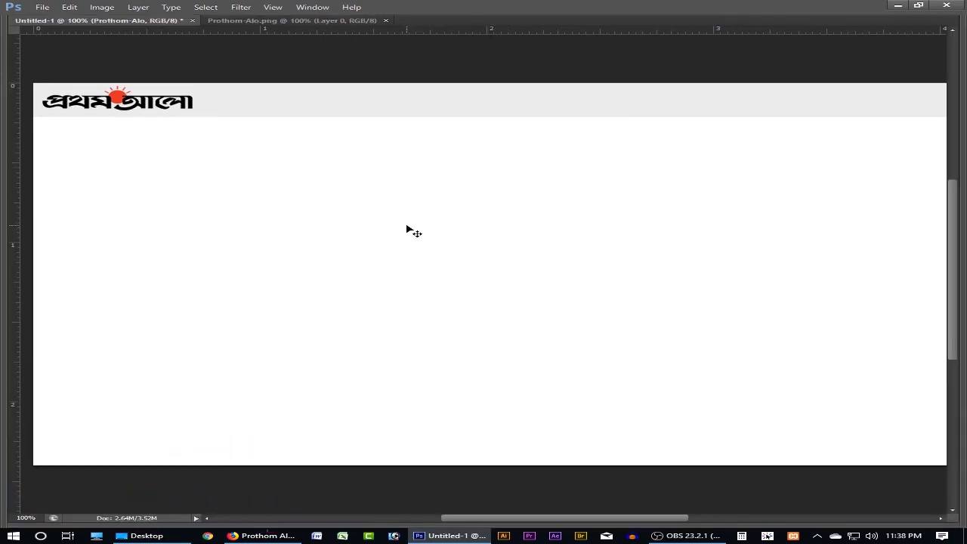
{"action": "left_click", "coordinate": [261, 536]}
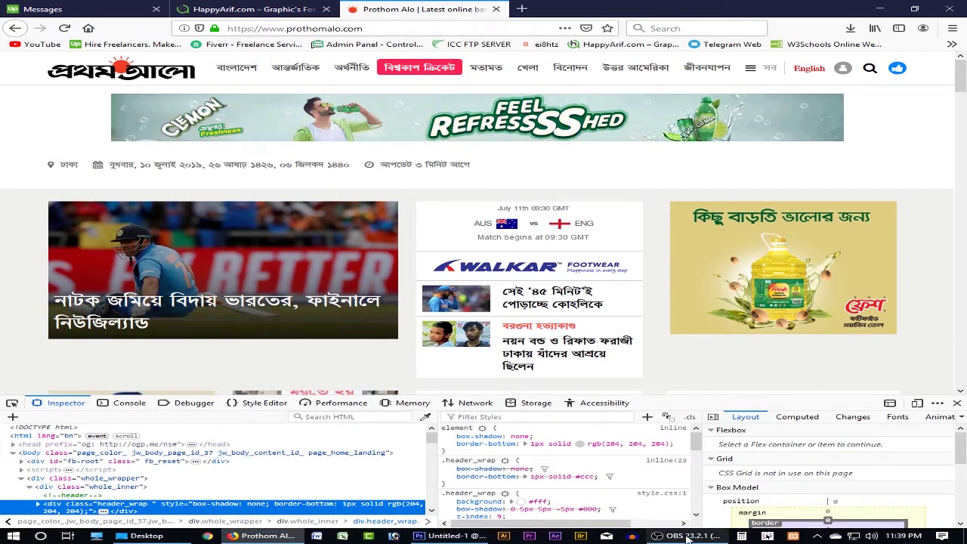
Step: Compare the live Prothom Alo homepage in Firefox, finishing back on the Photoshop mockup
{"action": "left_click", "coordinate": [450, 536]}
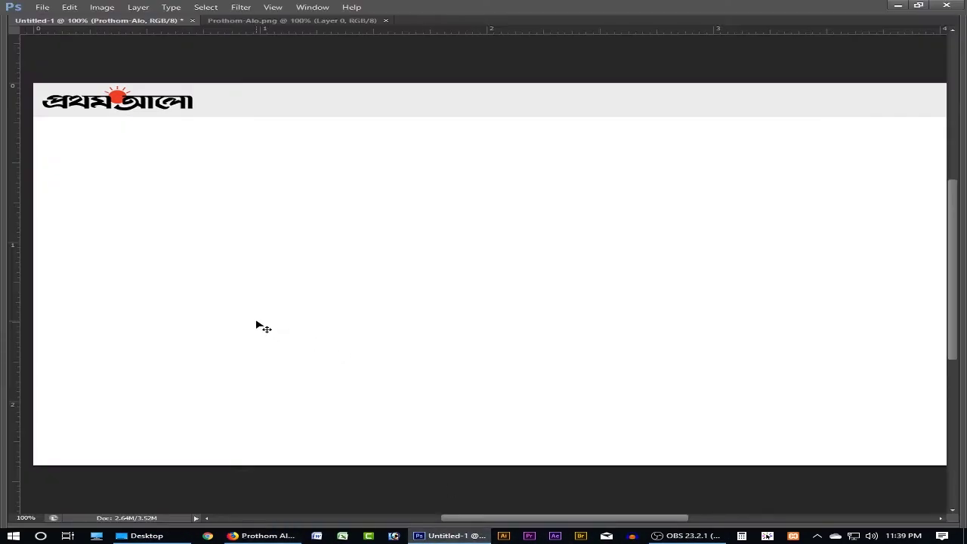
{"action": "left_click", "coordinate": [263, 536]}
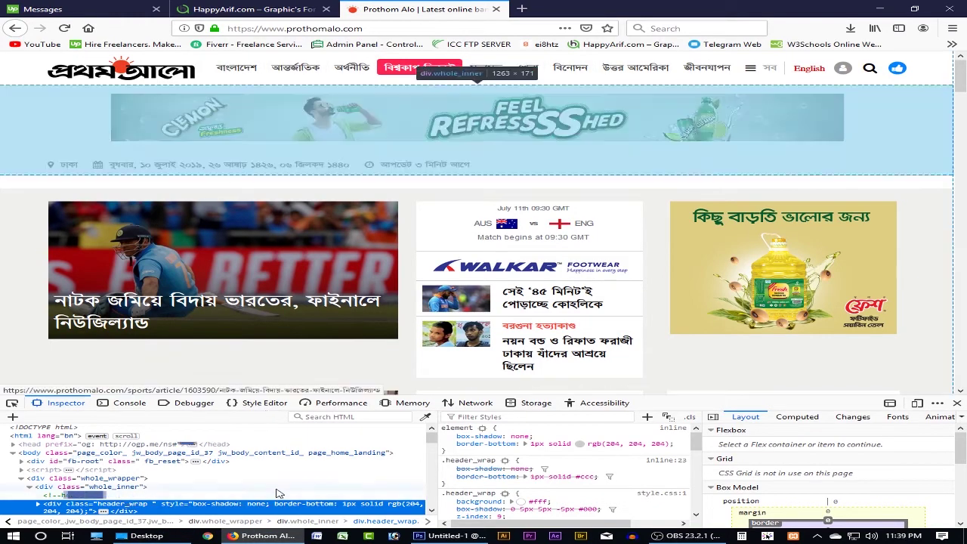
{"action": "left_click", "coordinate": [451, 536]}
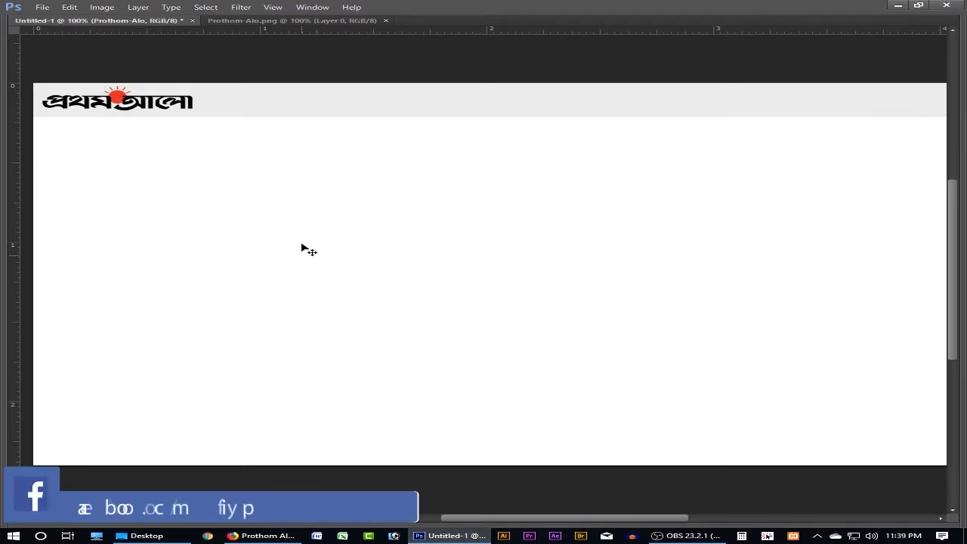
Step: Pick the Type tool, hide the panels, and start a text entry below the header
{"action": "key", "text": "Tab"}
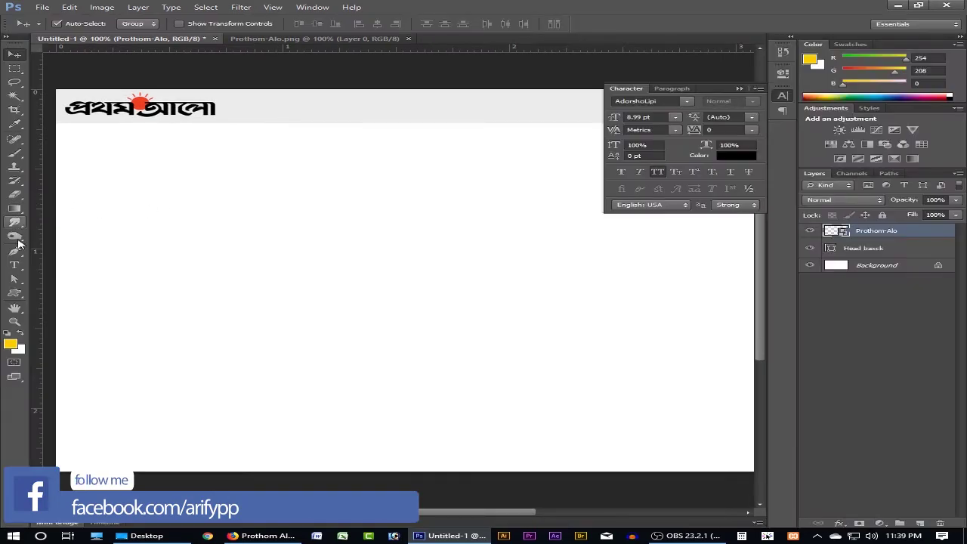
{"action": "left_click", "coordinate": [19, 270]}
{"action": "key", "text": "Tab"}
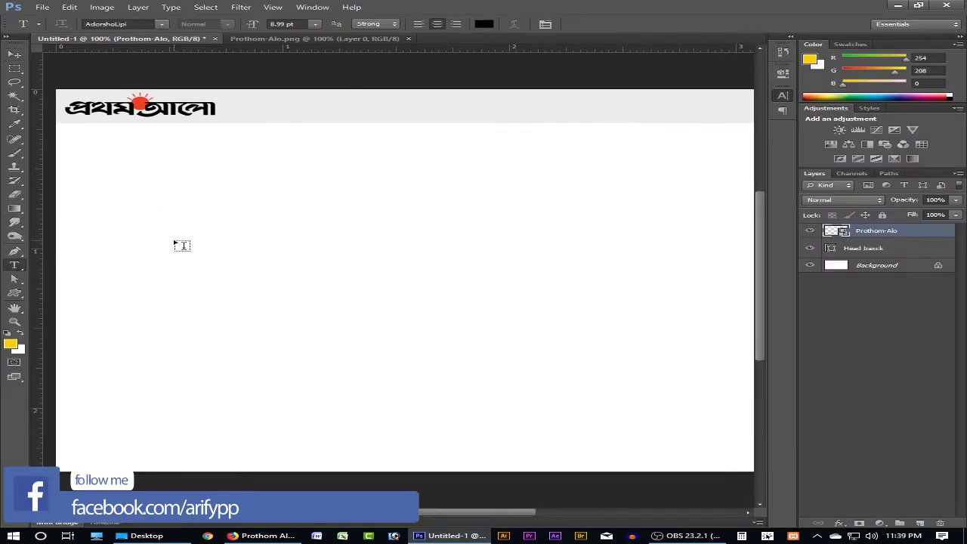
{"action": "key", "text": "Tab"}
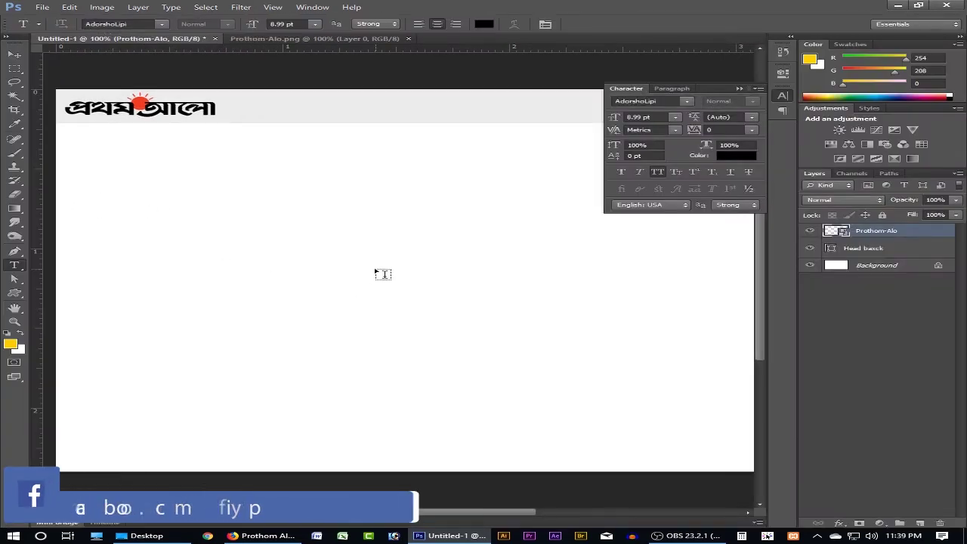
{"action": "key", "text": "Tab"}
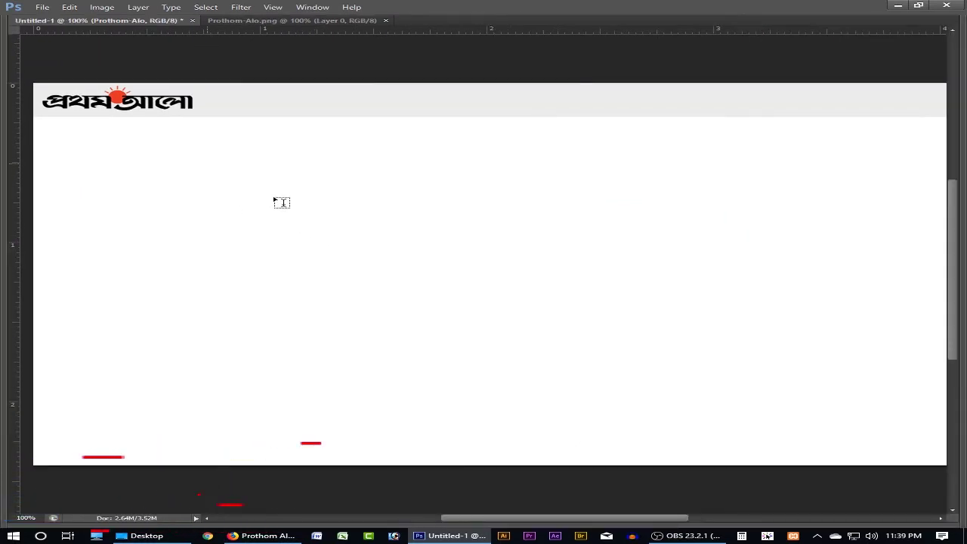
{"action": "left_click", "coordinate": [207, 161]}
Step: Set the type font to SutonnyMJ in the Character panel
{"action": "key", "text": "ctrl+t"}
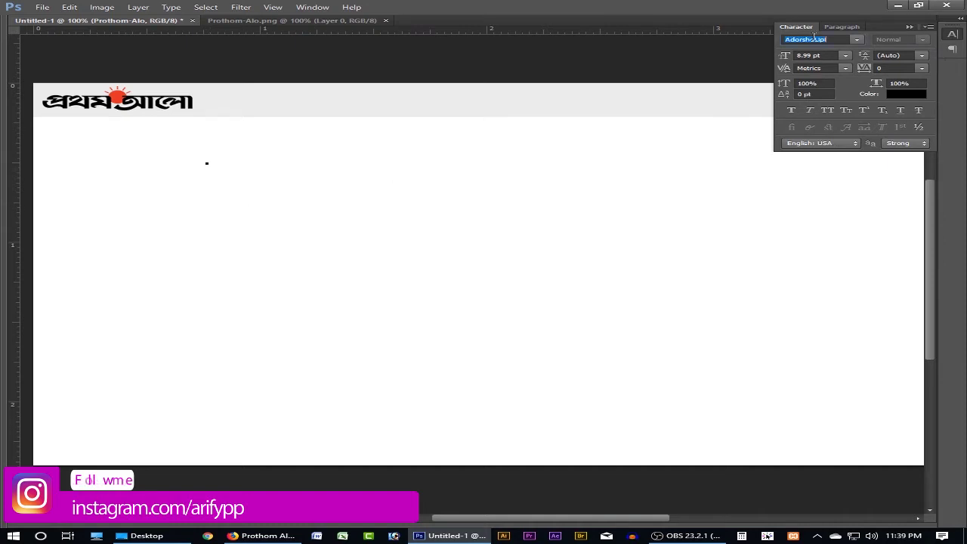
{"action": "type", "text": "sutonny"}
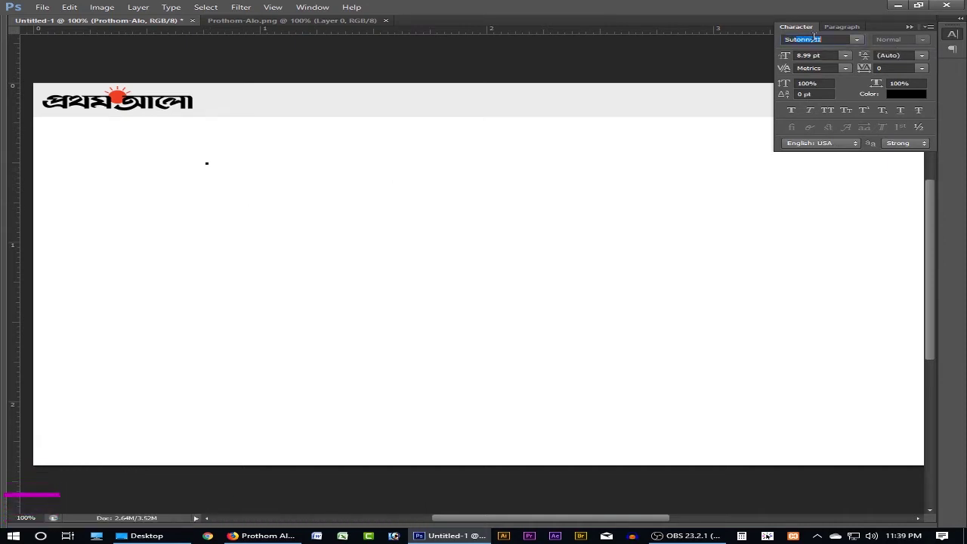
{"action": "key", "text": "Return"}
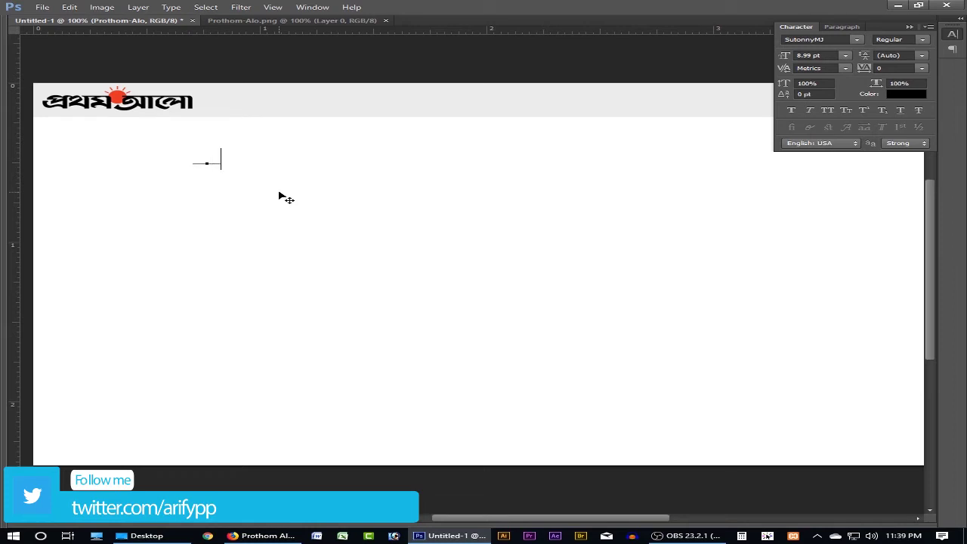
Step: Delete the garbled Bijoy characters from the text line
{"action": "key", "text": "ctrl+a"}
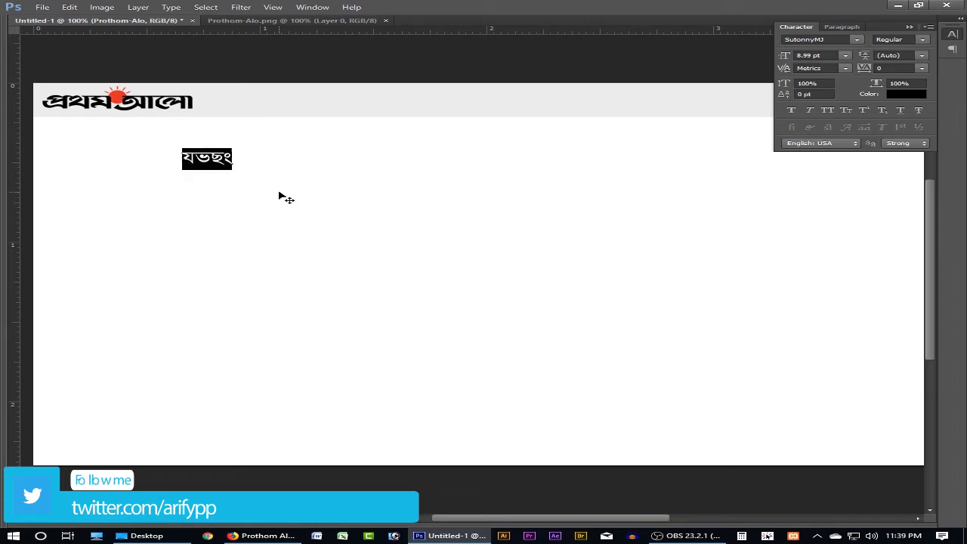
{"action": "key", "text": "Right"}
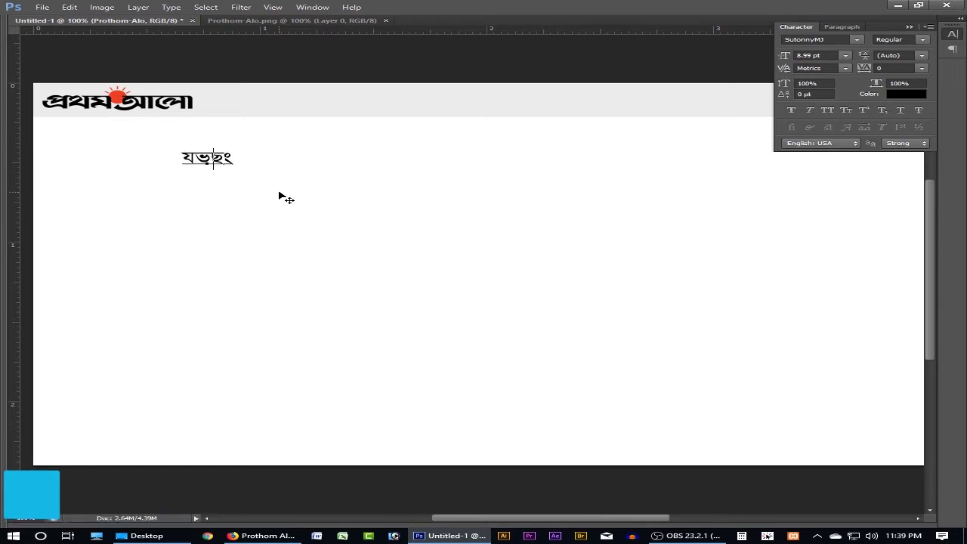
{"action": "key", "text": "BackSpace"}
{"action": "key", "text": "BackSpace"}
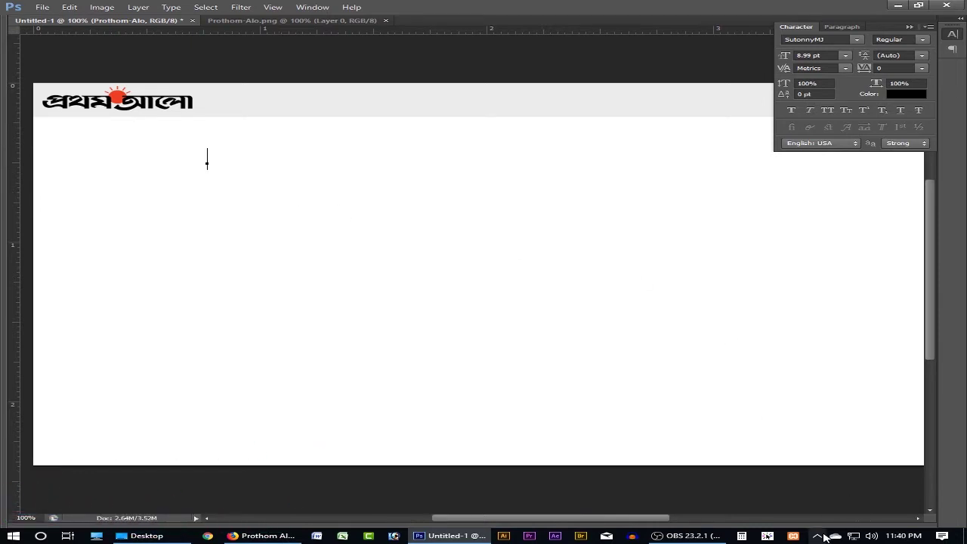
Step: Close the Bijoy keyboard program from its system tray icon
{"action": "left_click", "coordinate": [819, 536]}
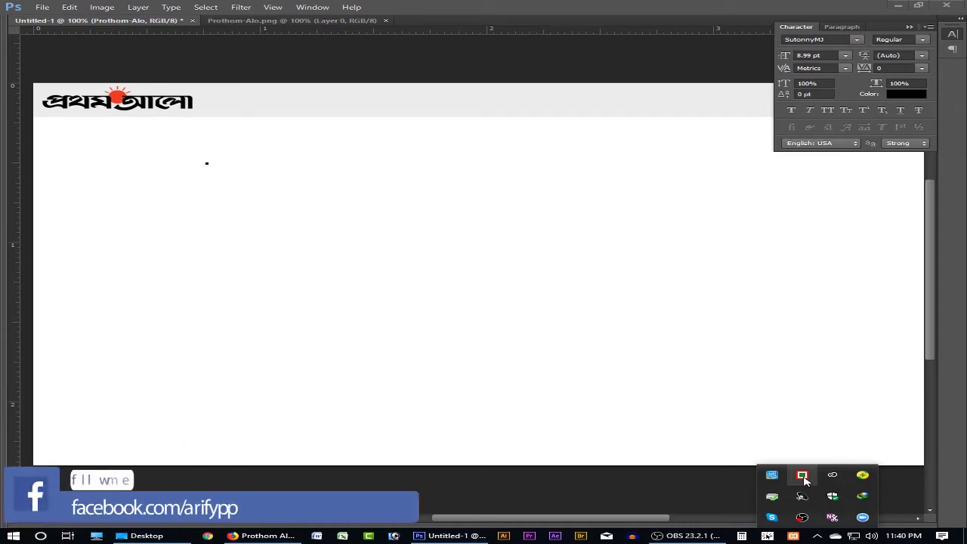
{"action": "right_click", "coordinate": [803, 476]}
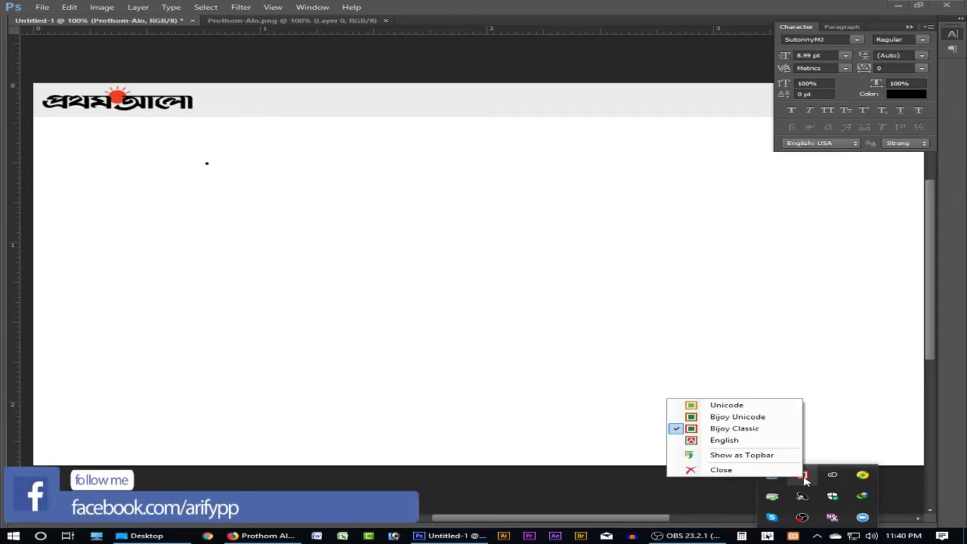
{"action": "left_click", "coordinate": [721, 470]}
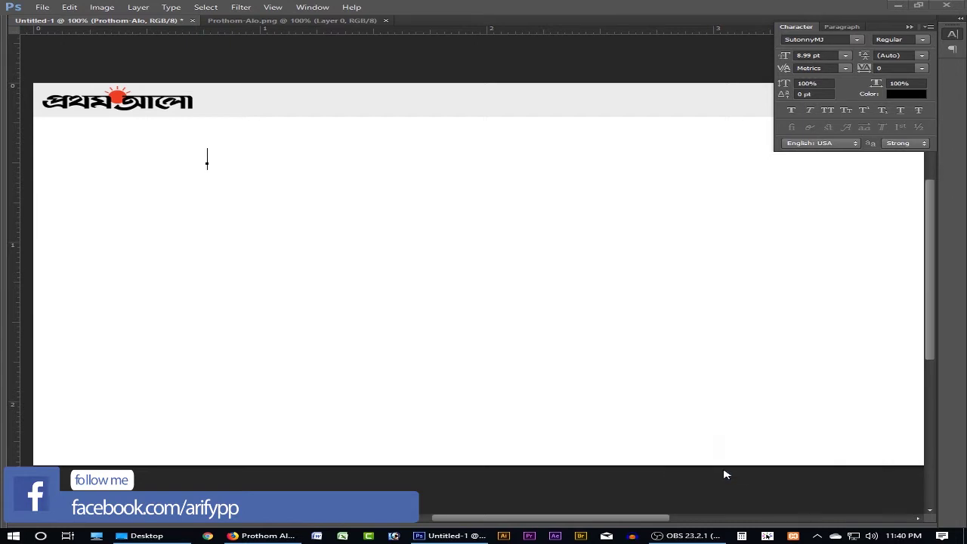
{"action": "left_click", "coordinate": [817, 536]}
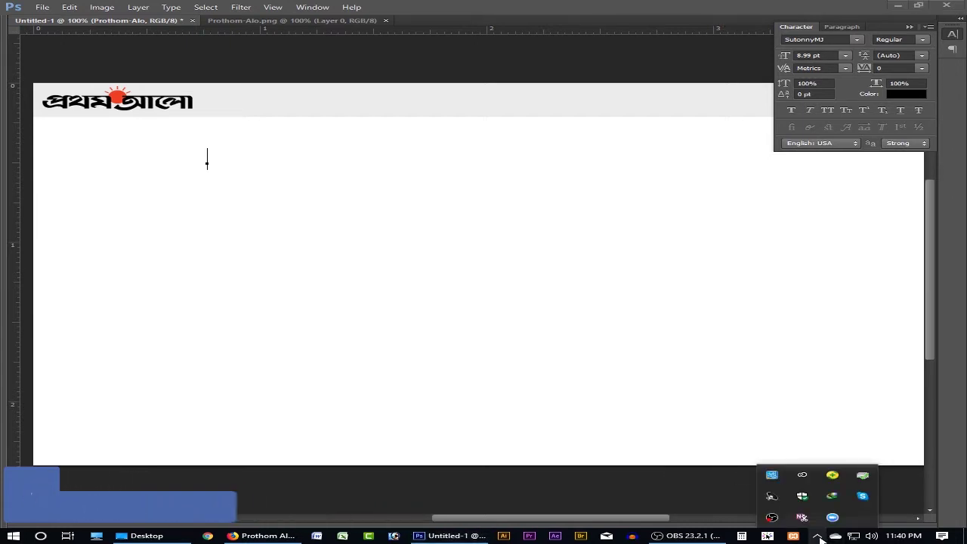
{"action": "left_click", "coordinate": [817, 536]}
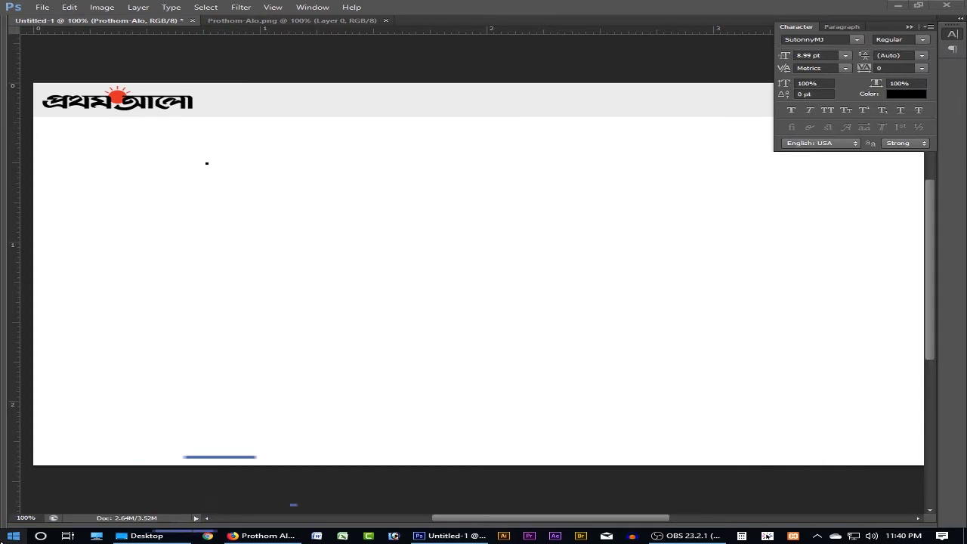
Step: Relaunch BijoyBayanno from the Start menu and start a new text line below the logo
{"action": "left_click", "coordinate": [11, 539]}
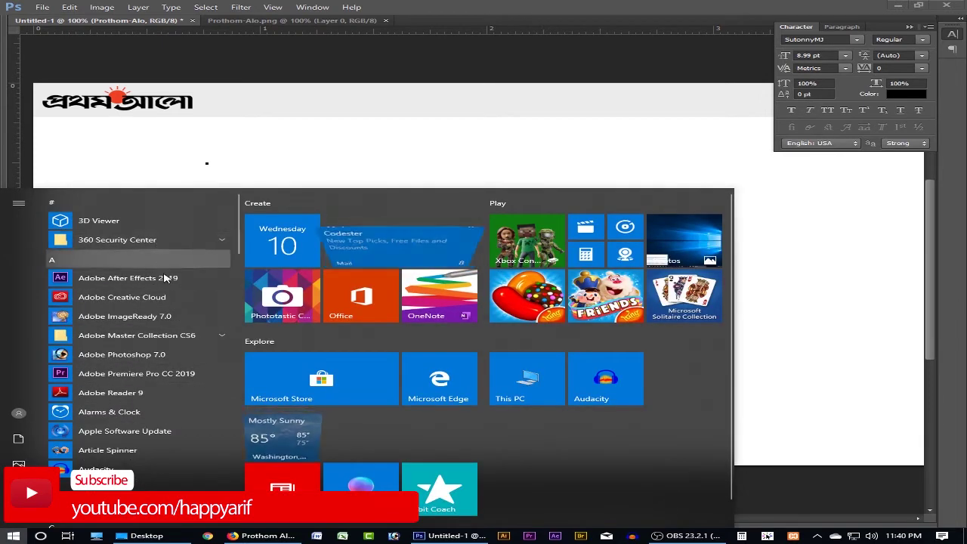
{"action": "scroll", "coordinate": [151, 302], "scroll_direction": "down", "scroll_amount": 3}
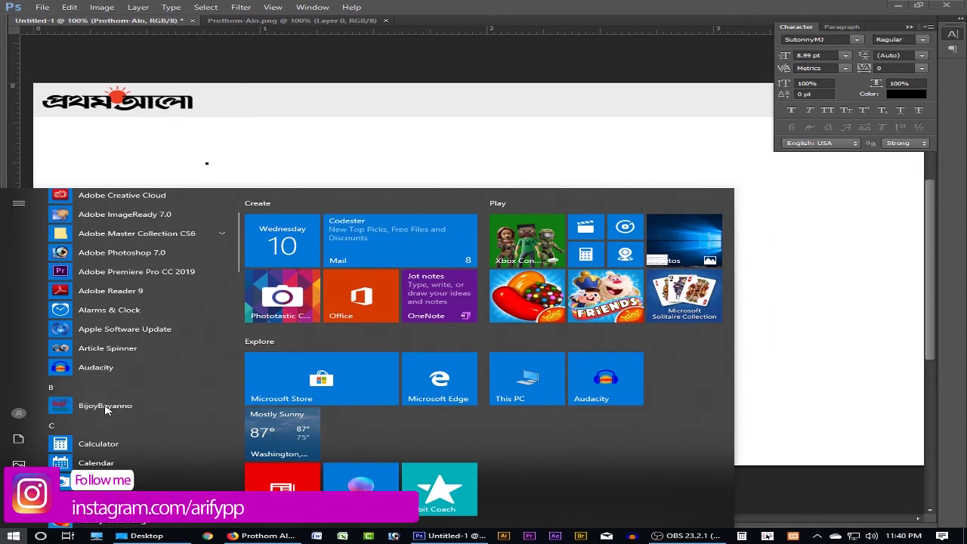
{"action": "left_click", "coordinate": [106, 408]}
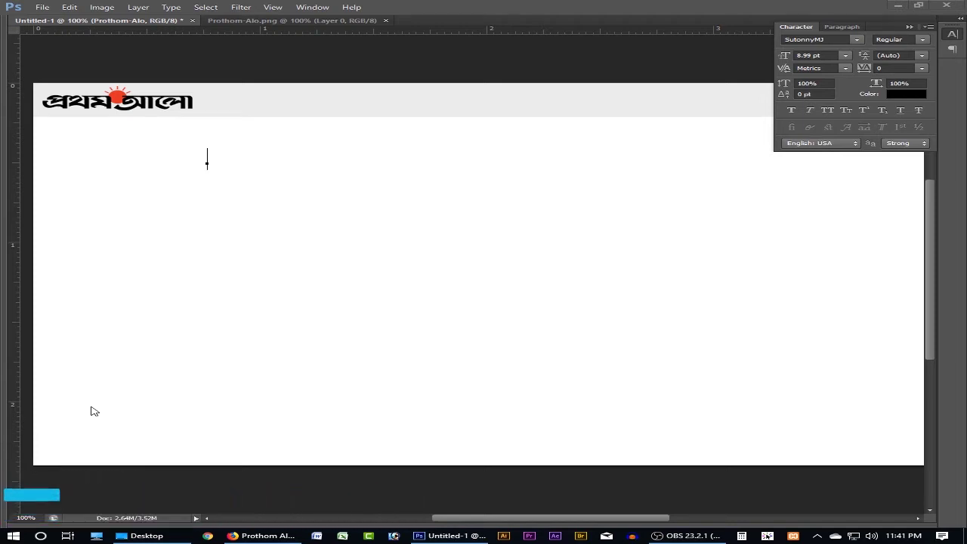
{"action": "left_click", "coordinate": [819, 536]}
{"action": "left_click", "coordinate": [832, 518]}
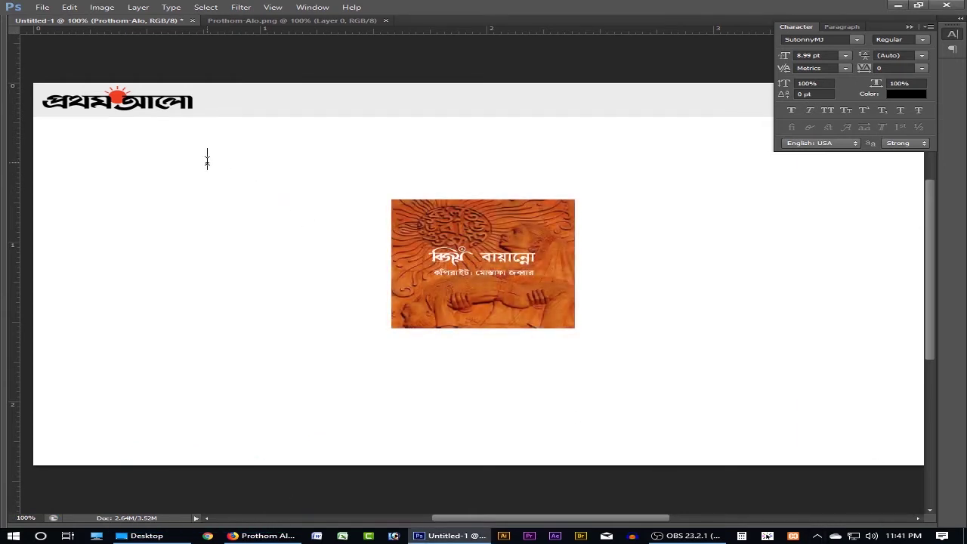
{"action": "left_click", "coordinate": [207, 161]}
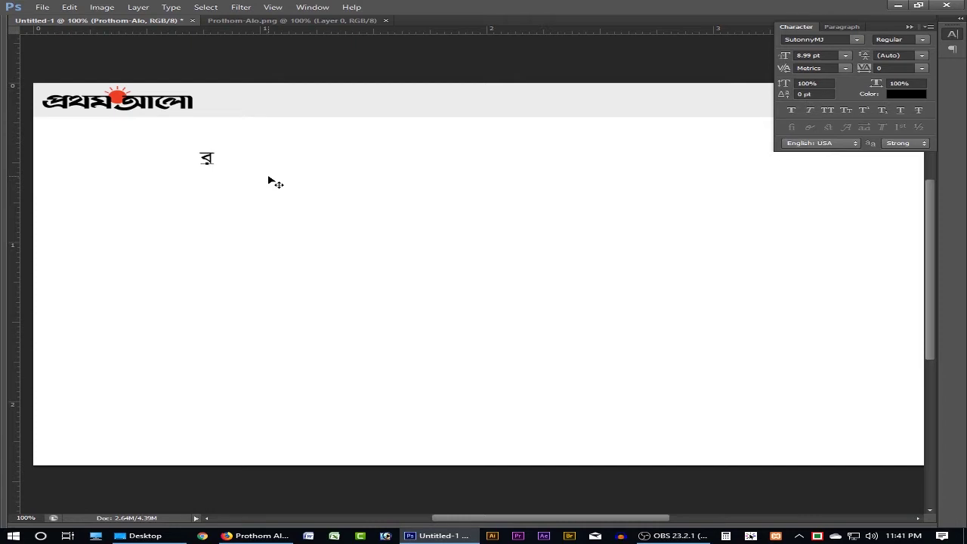
Step: Type বাংলাদেশ below the logo, fixing the last letter, and add a vertical guide beside the logo
{"action": "type", "text": "লা"}
{"action": "type", "text": "তে"}
{"action": "key", "text": "BackSpace"}
{"action": "type", "text": "দে"}
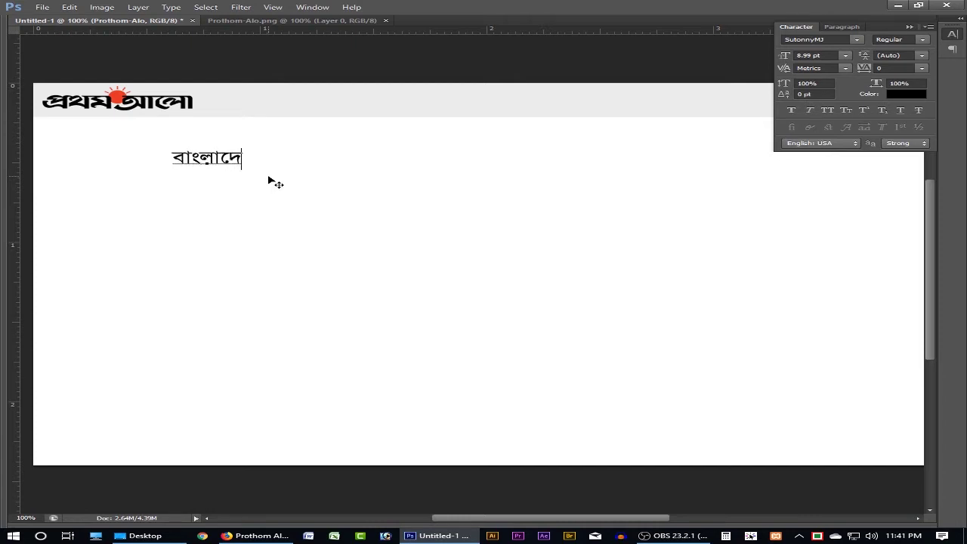
{"action": "type", "text": "শ"}
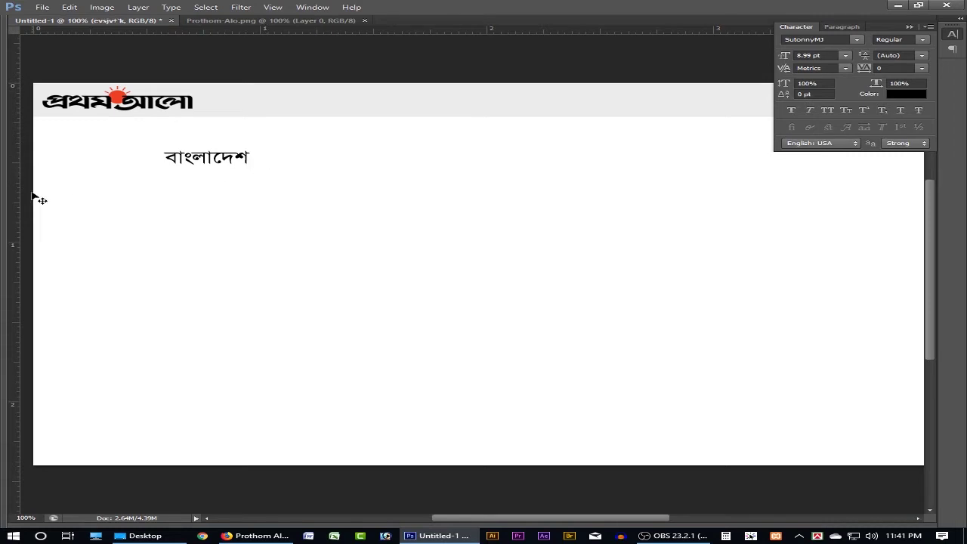
{"action": "left_click_drag", "start_coordinate": [16, 199], "coordinate": [206, 259]}
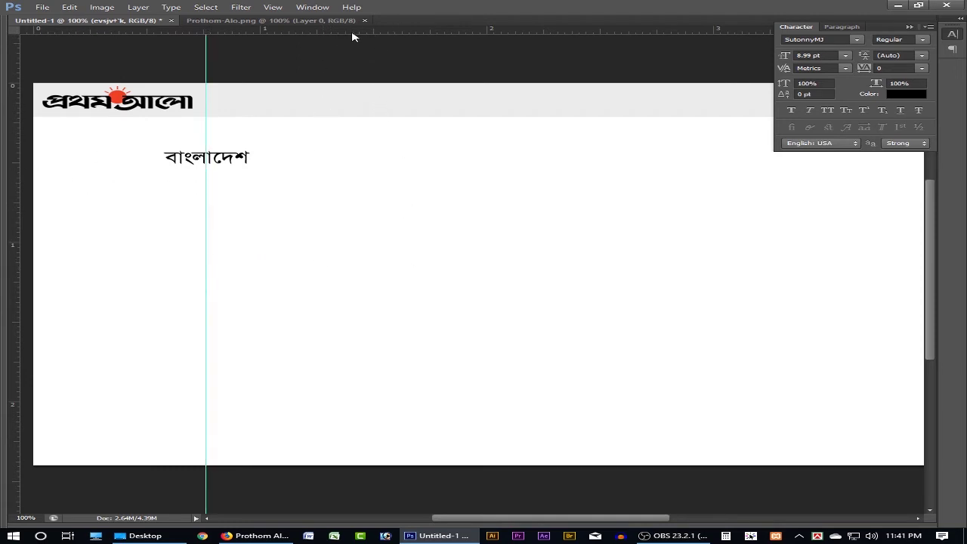
Step: Add a horizontal guide and move বাংলাদেশ into the header bar beside the logo
{"action": "left_click_drag", "start_coordinate": [350, 35], "coordinate": [350, 97]}
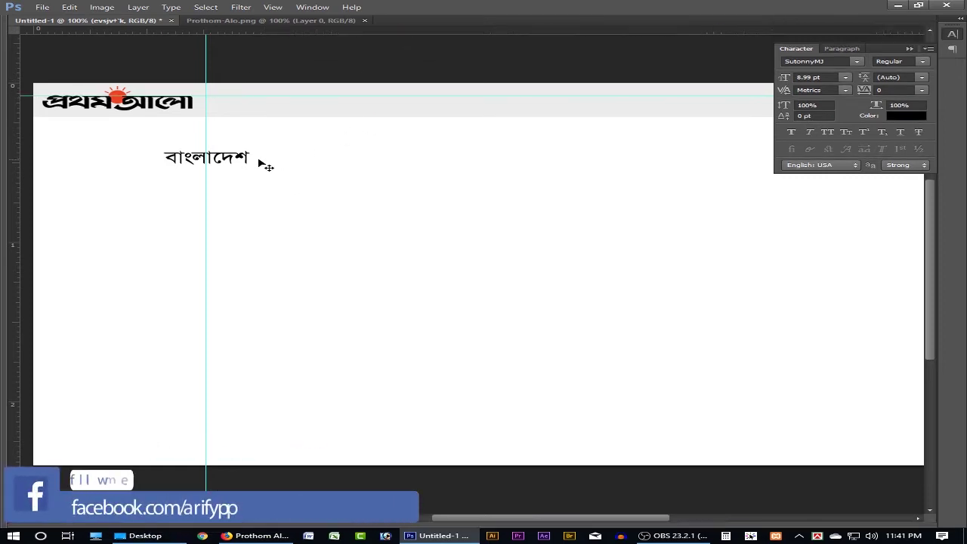
{"action": "key", "text": "Tab"}
{"action": "key", "text": "Tab"}
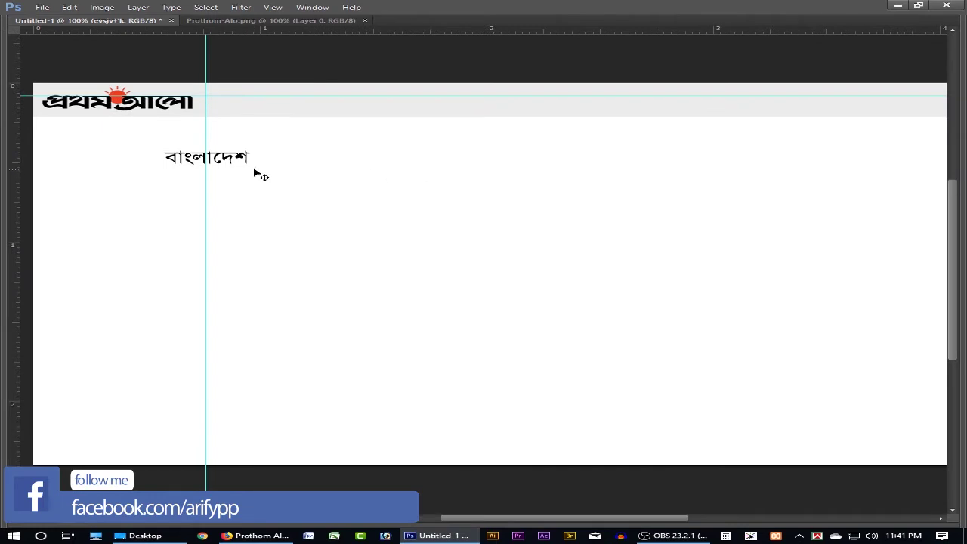
{"action": "left_click_drag", "start_coordinate": [245, 157], "coordinate": [288, 96]}
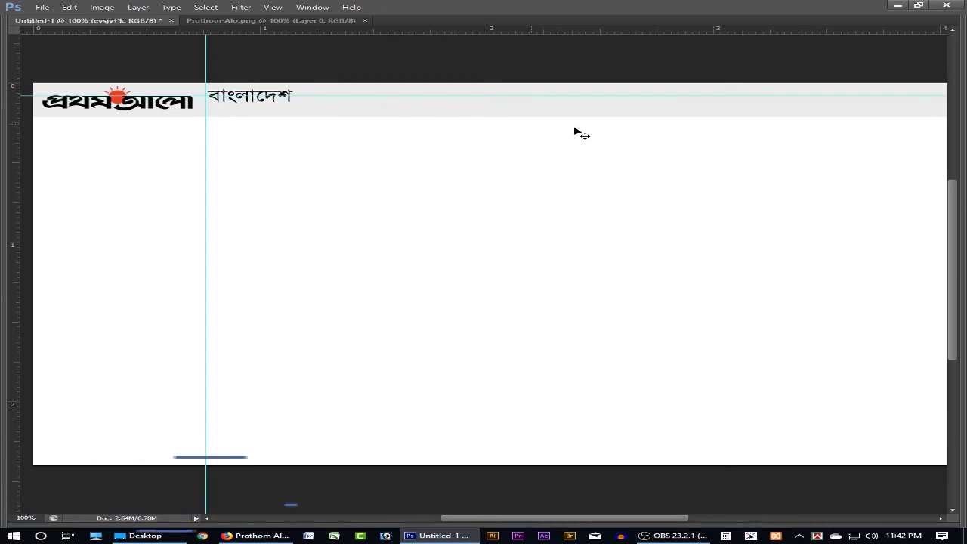
{"action": "key", "text": "ctrl+t"}
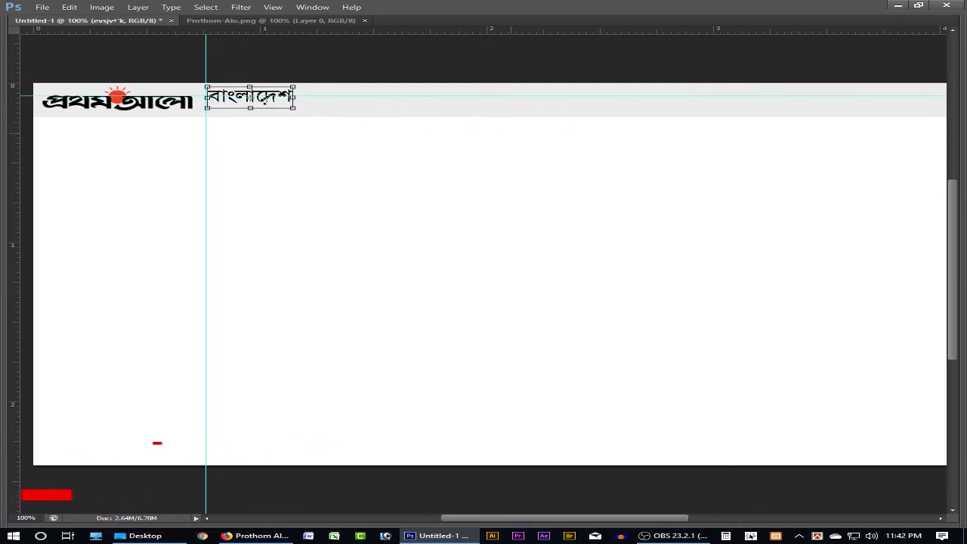
{"action": "key", "text": "Return"}
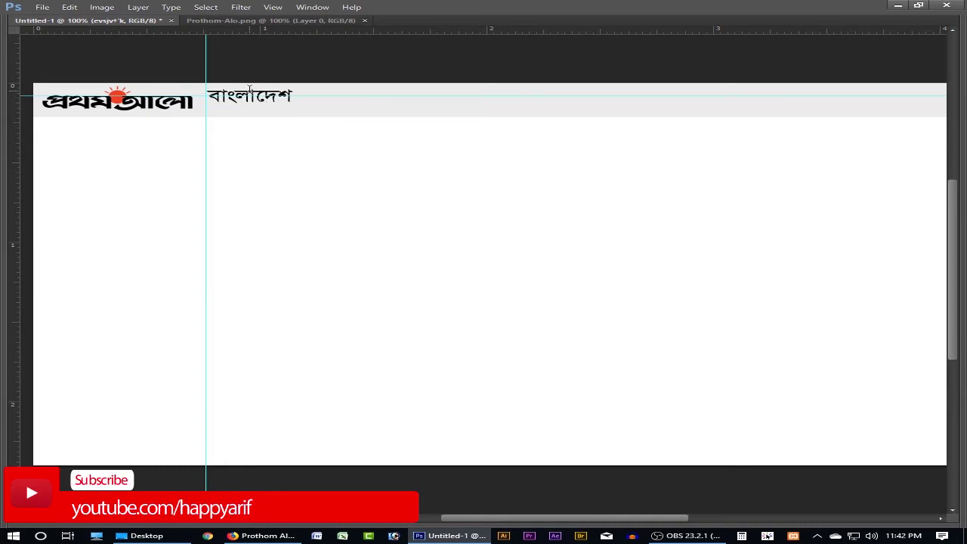
{"action": "left_click", "coordinate": [391, 125]}
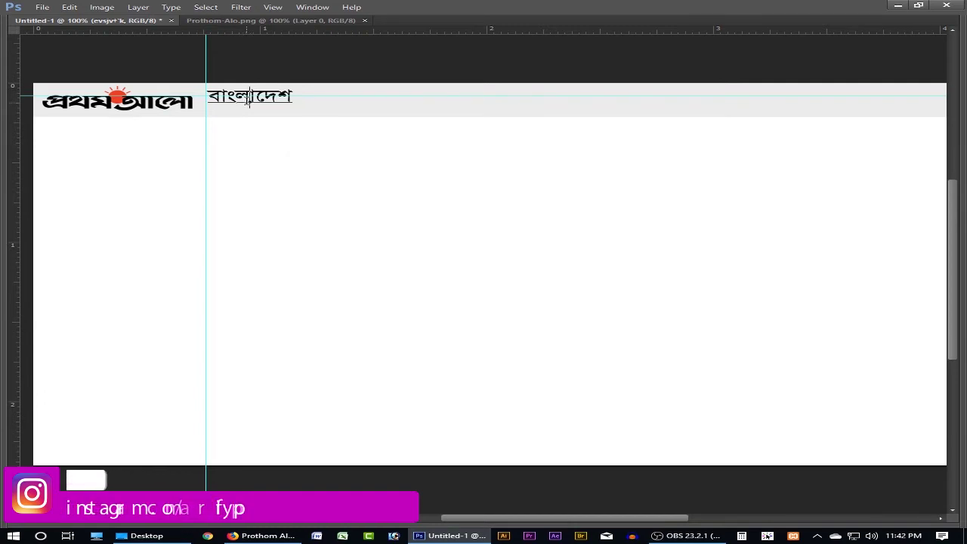
Step: Set the বাংলাদেশ text to 5 pt in the Character panel
{"action": "key", "text": "ctrl+a"}
{"action": "key", "text": "ctrl+t"}
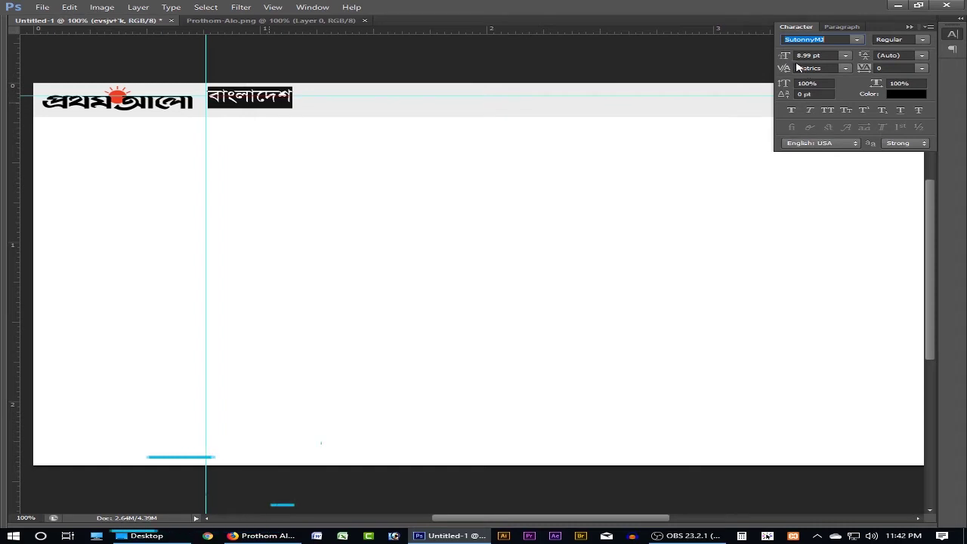
{"action": "left_click_drag", "start_coordinate": [786, 57], "coordinate": [784, 58]}
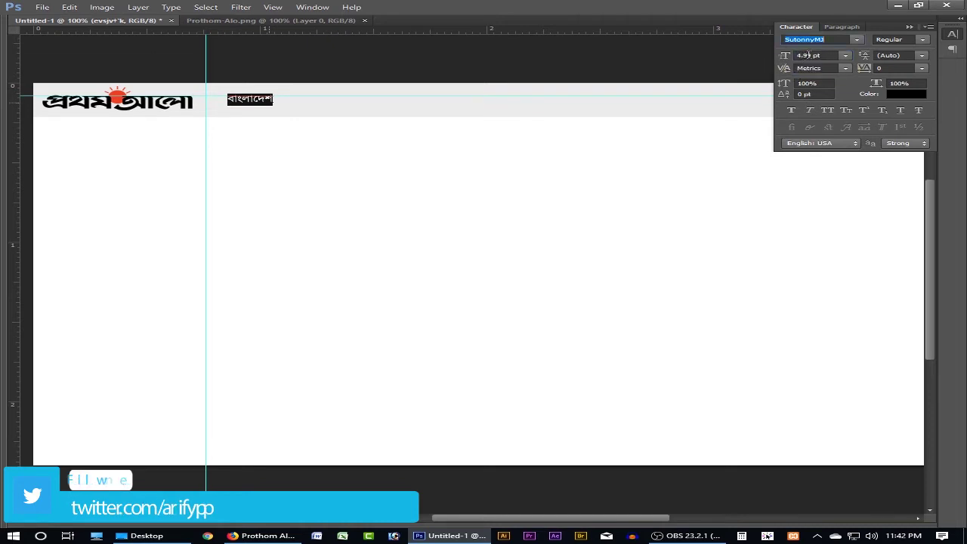
{"action": "left_click", "coordinate": [783, 58]}
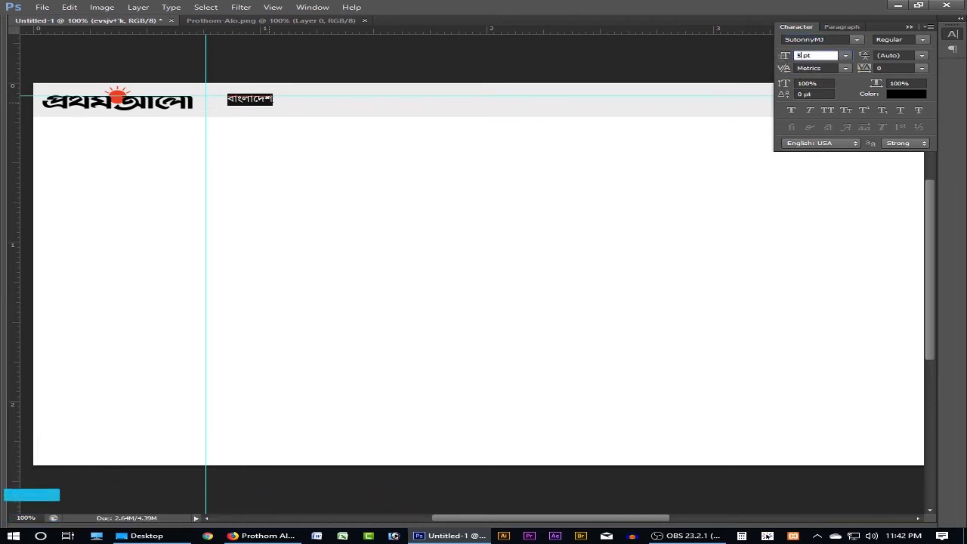
{"action": "type", "text": "5"}
{"action": "key", "text": "Return"}
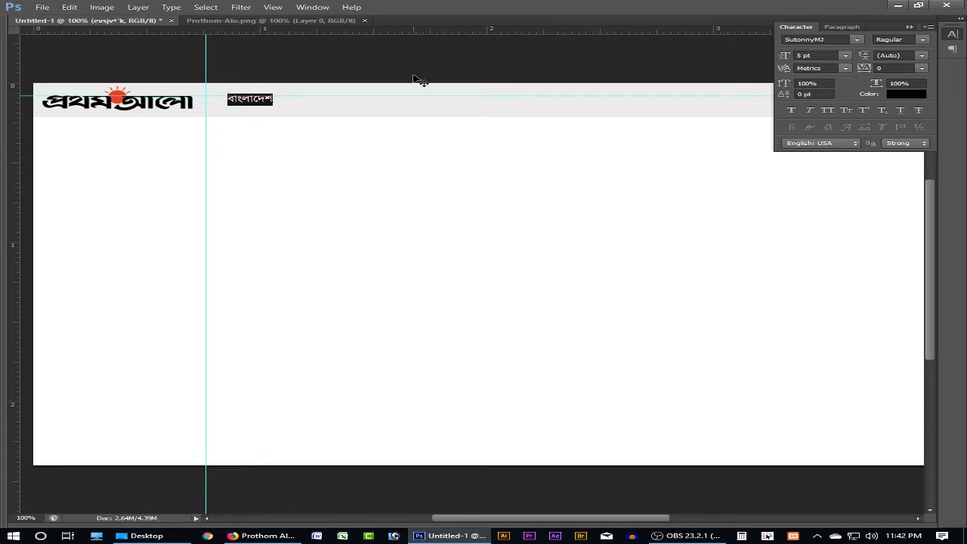
{"action": "left_click", "coordinate": [247, 96]}
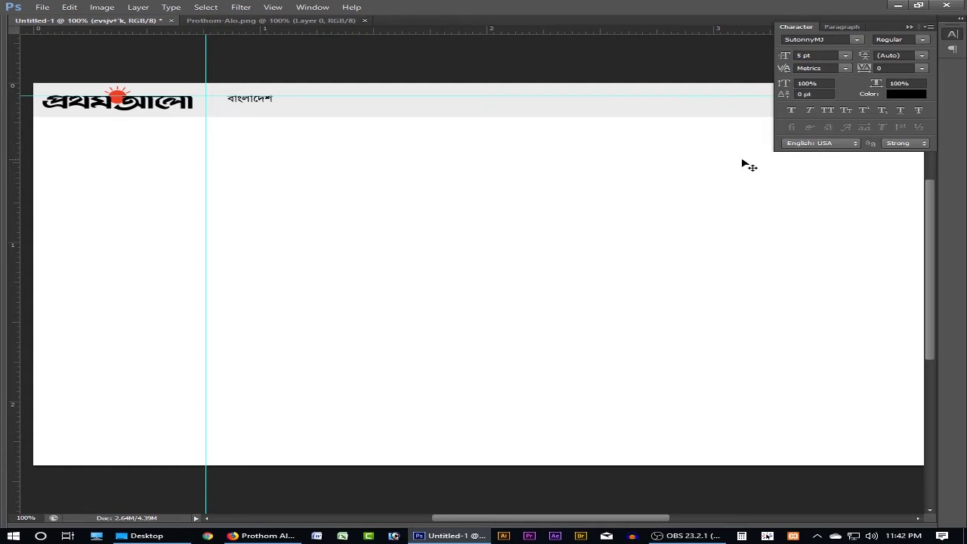
Step: Set the text's anti-aliasing to Strong and zoom in on the word
{"action": "left_click", "coordinate": [898, 145]}
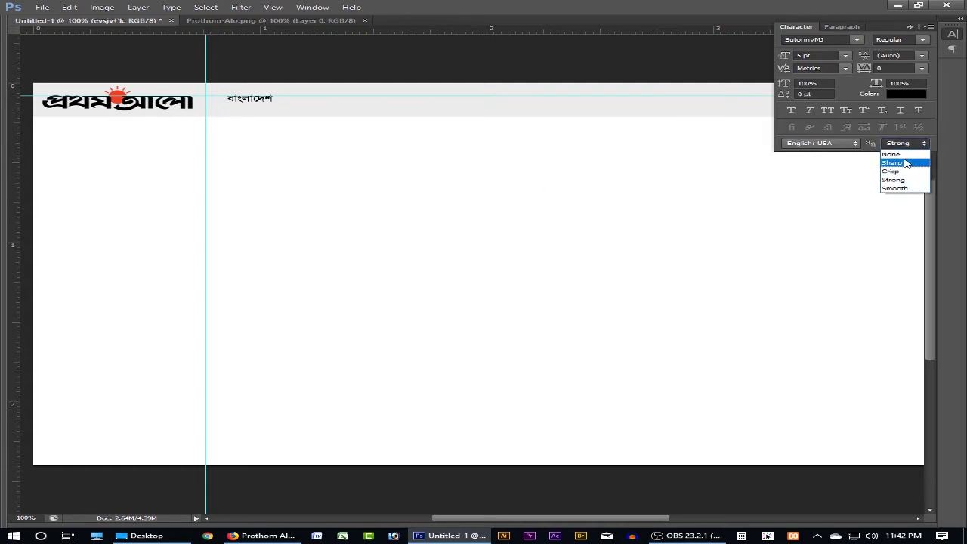
{"action": "left_click", "coordinate": [909, 161]}
{"action": "left_click", "coordinate": [911, 146]}
{"action": "left_click", "coordinate": [901, 182]}
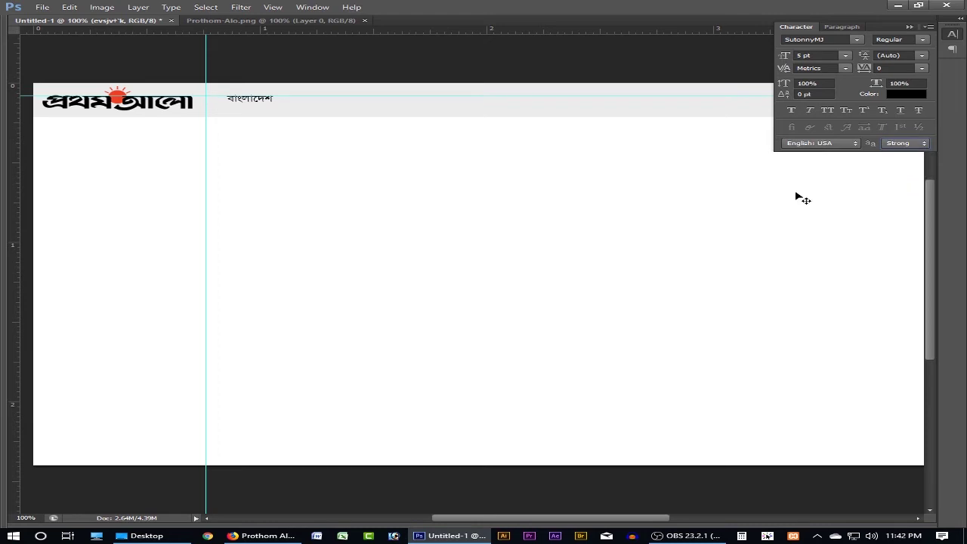
{"action": "left_click", "coordinate": [297, 138]}
Step: Zoom the view to 200% and Alt-drag a copy of বাংলাদেশ further right
{"action": "left_click", "coordinate": [235, 79]}
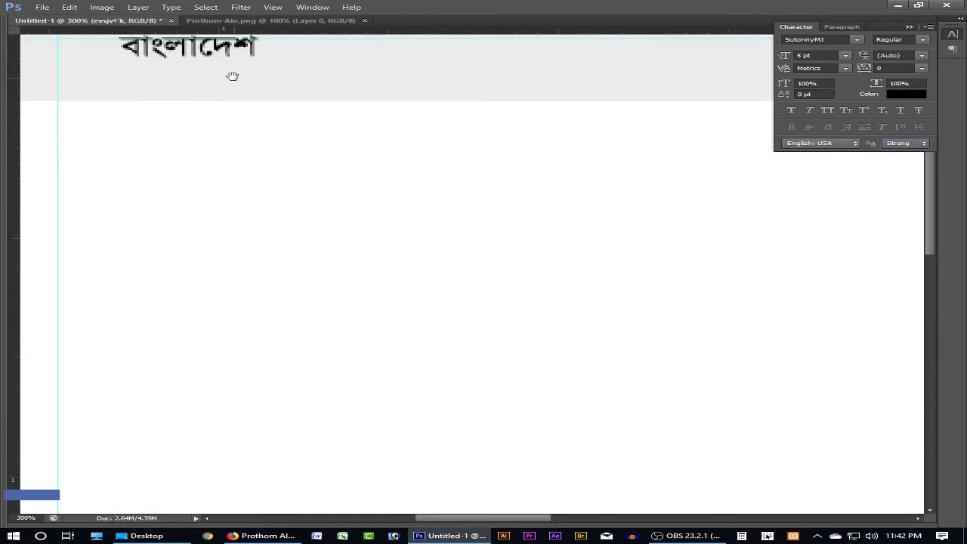
{"action": "left_click_drag", "start_coordinate": [233, 75], "coordinate": [588, 144]}
{"action": "key", "text": "v"}
{"action": "scroll", "coordinate": [611, 209], "scroll_direction": "down", "scroll_amount": 1}
{"action": "key", "text": "z"}
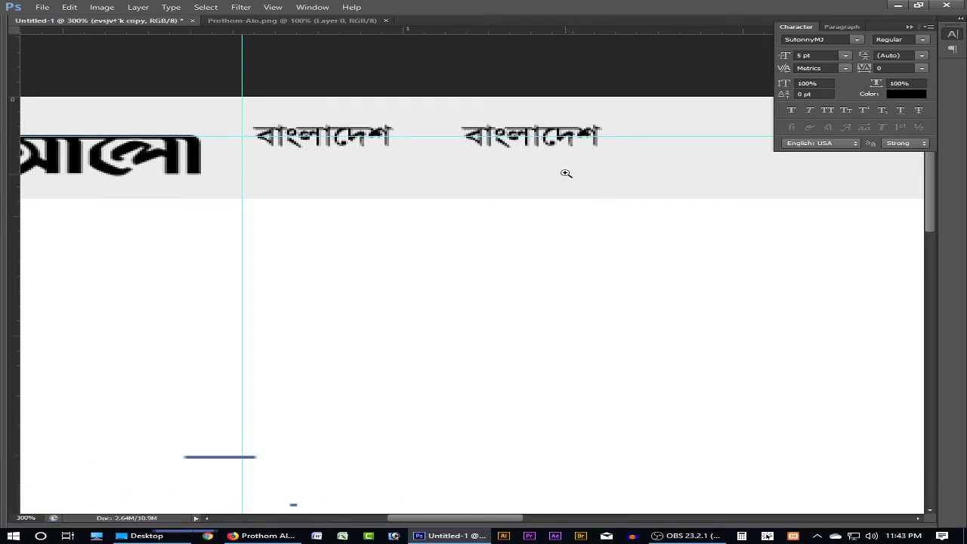
{"action": "left_click", "coordinate": [566, 174]}
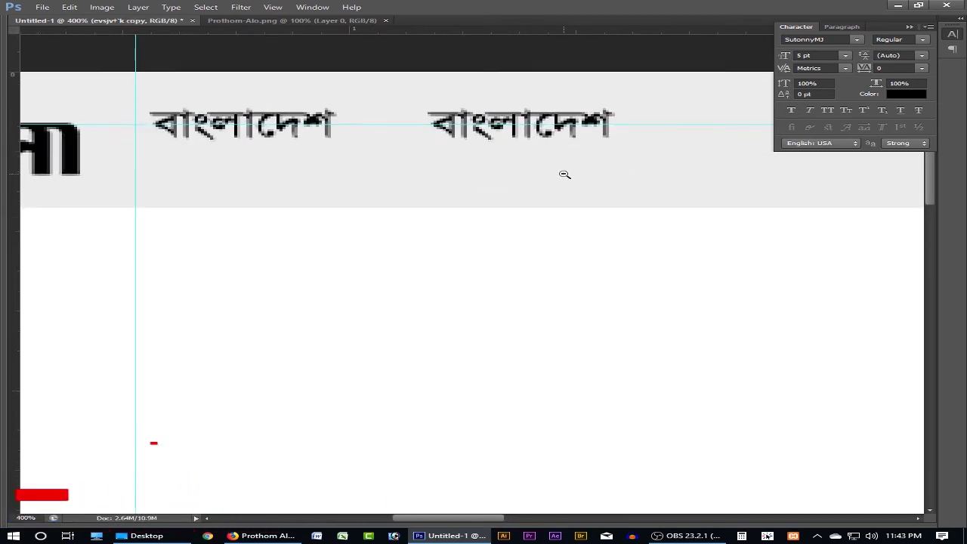
{"action": "left_click", "coordinate": [565, 175], "text": "alt"}
{"action": "left_click", "coordinate": [566, 175], "text": "alt"}
{"action": "scroll", "coordinate": [565, 174], "scroll_direction": "right", "scroll_amount": 5}
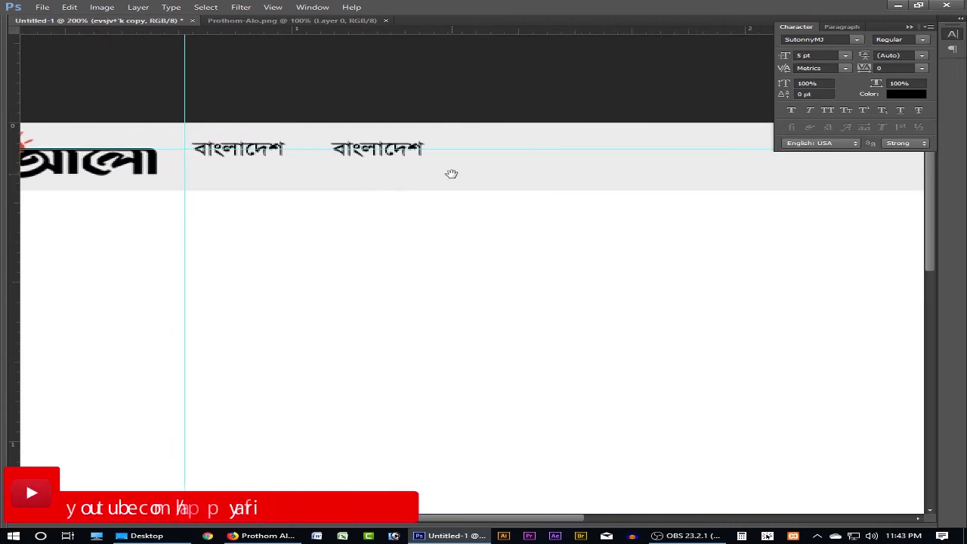
{"action": "left_click_drag", "start_coordinate": [421, 149], "coordinate": [576, 150], "text": "alt"}
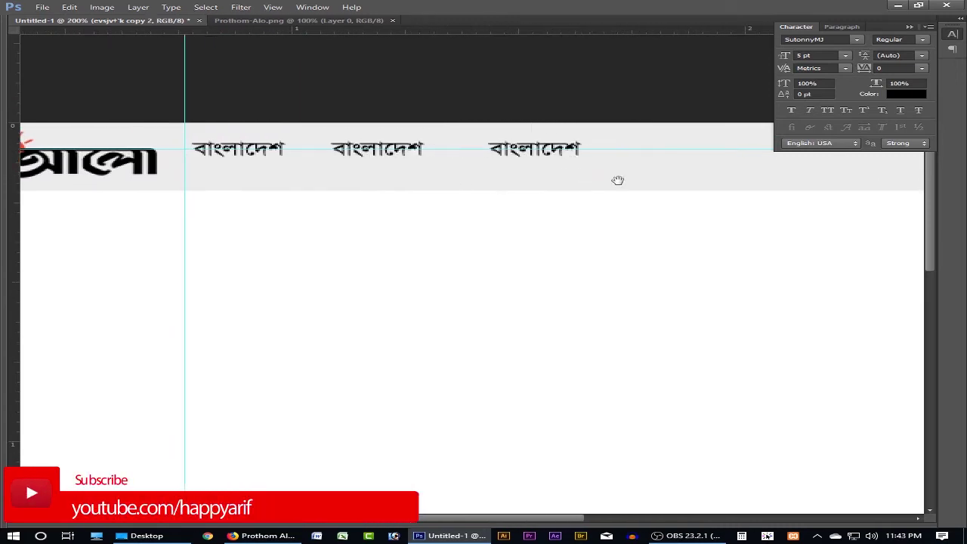
Step: At 100% zoom, Alt-drag another বাংলাদেশ copy further right, then check the live site
{"action": "scroll", "coordinate": [617, 181], "scroll_direction": "right", "scroll_amount": 1}
{"action": "left_click", "coordinate": [590, 182], "text": "alt"}
{"action": "left_click_drag", "start_coordinate": [605, 182], "coordinate": [448, 179]}
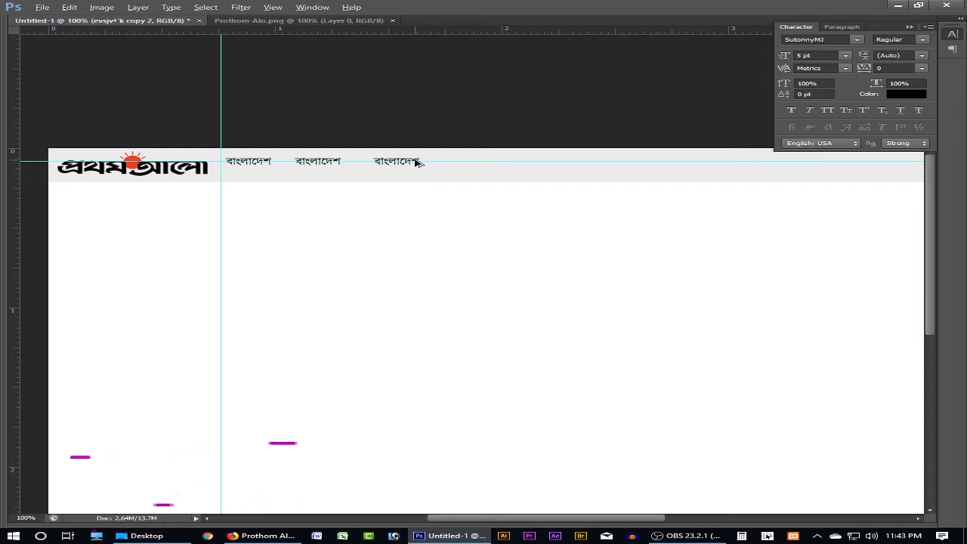
{"action": "left_click_drag", "start_coordinate": [416, 161], "coordinate": [574, 163], "text": "alt"}
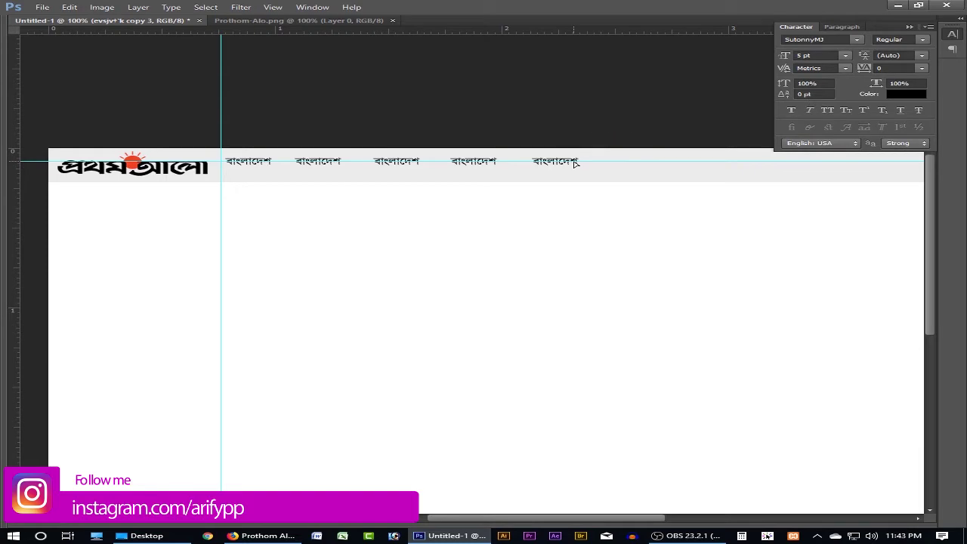
{"action": "left_click", "coordinate": [267, 536]}
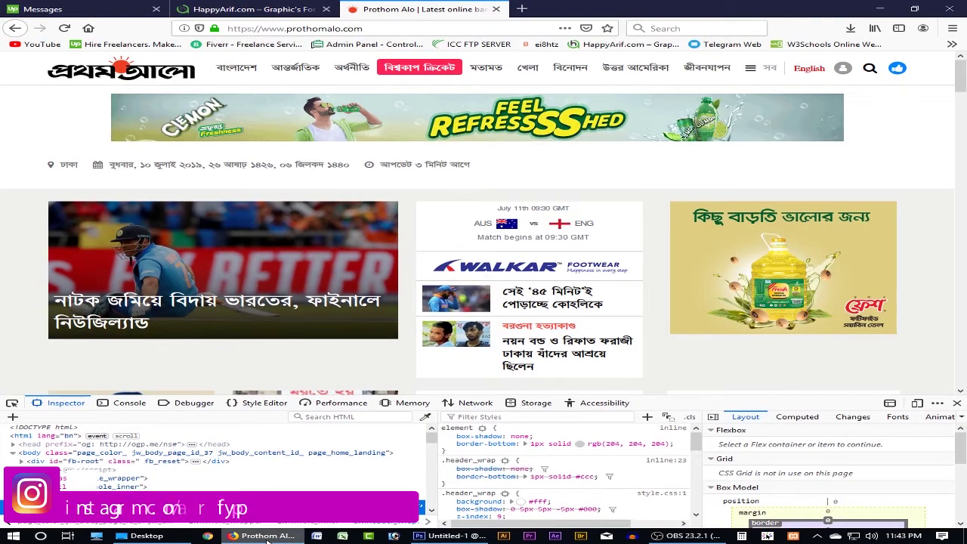
{"action": "left_click", "coordinate": [267, 536]}
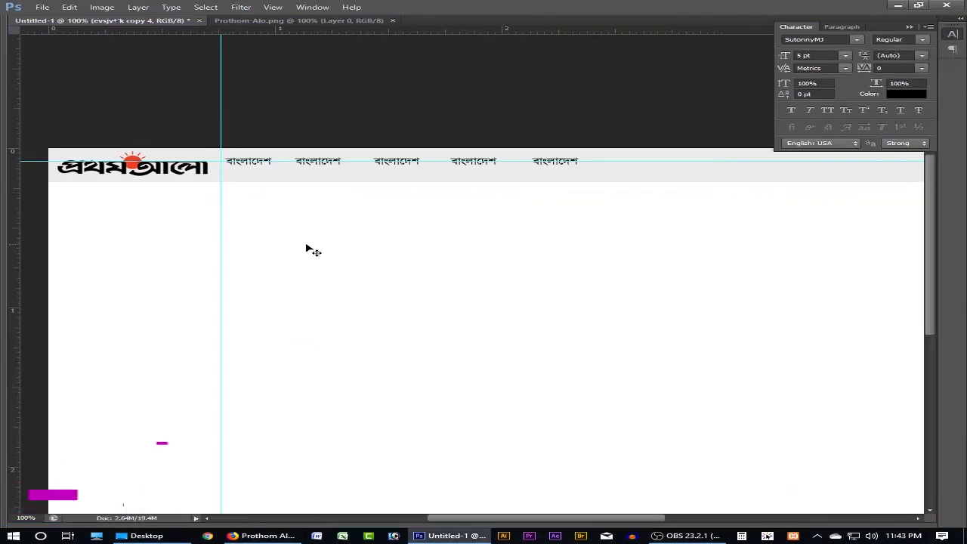
Step: Retype the second বাংলাদেশ copy as আন্তর্জাতিক
{"action": "key", "text": "t"}
{"action": "double_click", "coordinate": [310, 160]}
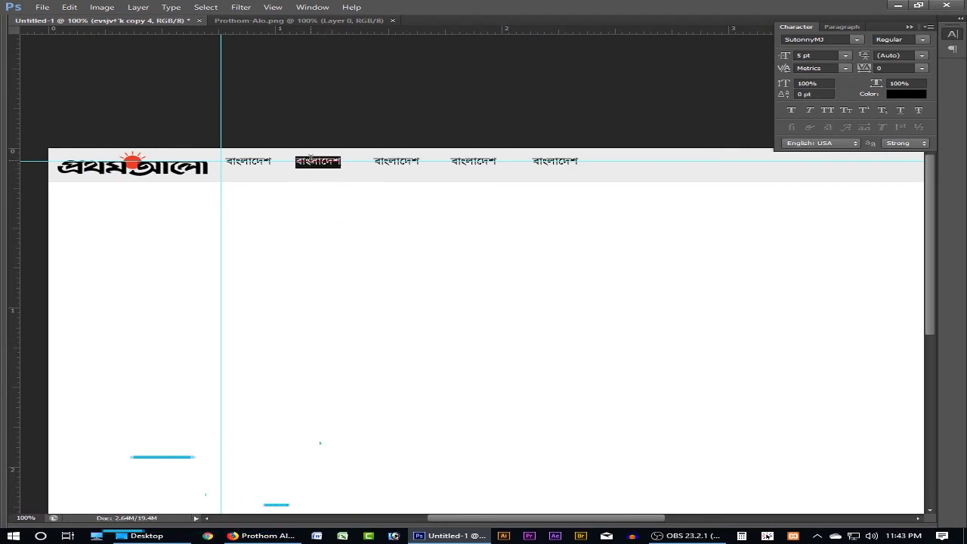
{"action": "type", "text": "খেলা"}
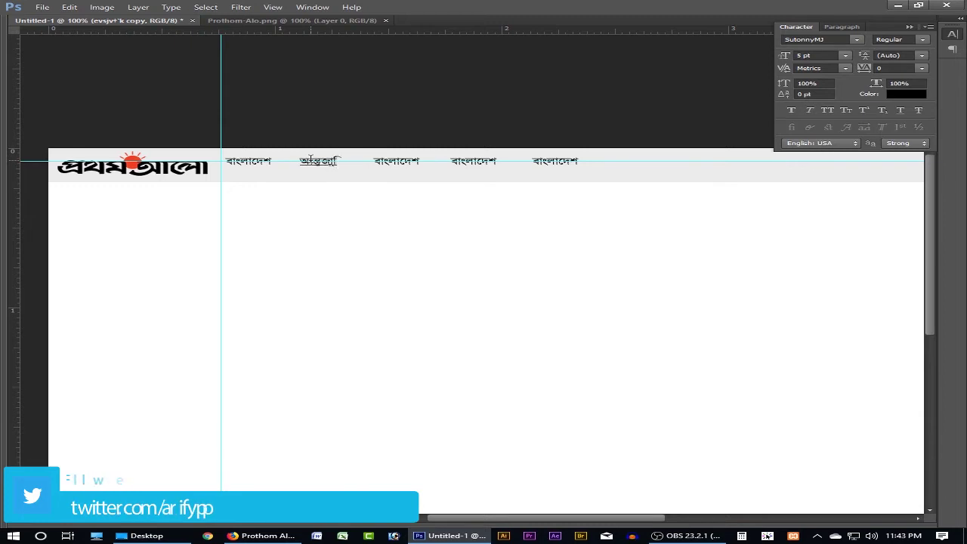
{"action": "type", "text": "াতিক"}
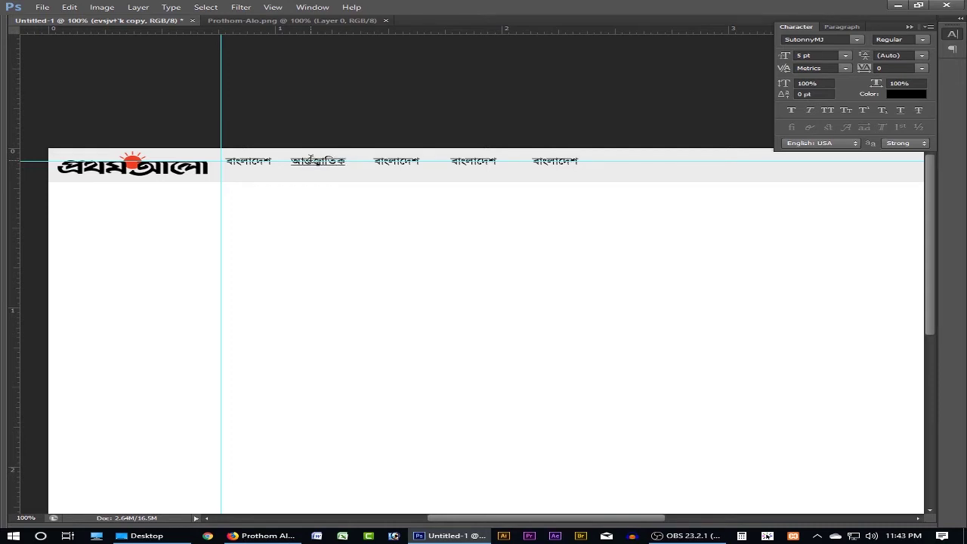
{"action": "left_click", "coordinate": [409, 164]}
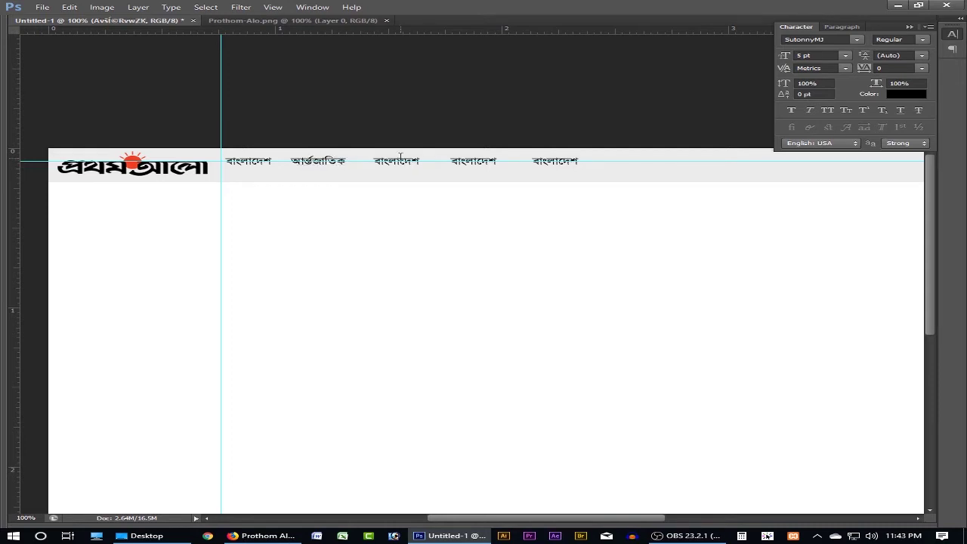
Step: Retype the third copy as অর্থনীতি and compare with the live site's menu
{"action": "left_click", "coordinate": [408, 164]}
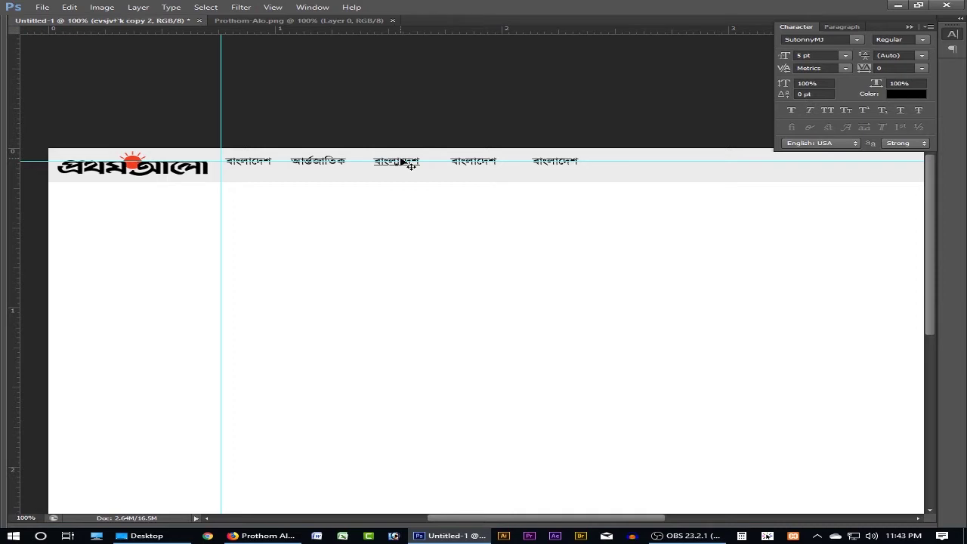
{"action": "double_click", "coordinate": [401, 160]}
{"action": "type", "text": "A_©ywbywZ"}
{"action": "key", "text": "ctrl+Return"}
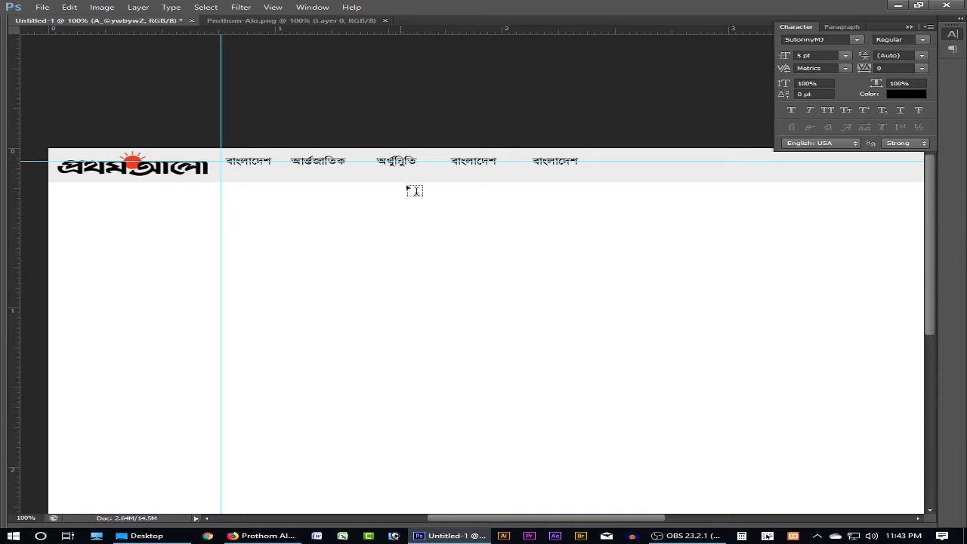
{"action": "left_click", "coordinate": [261, 536]}
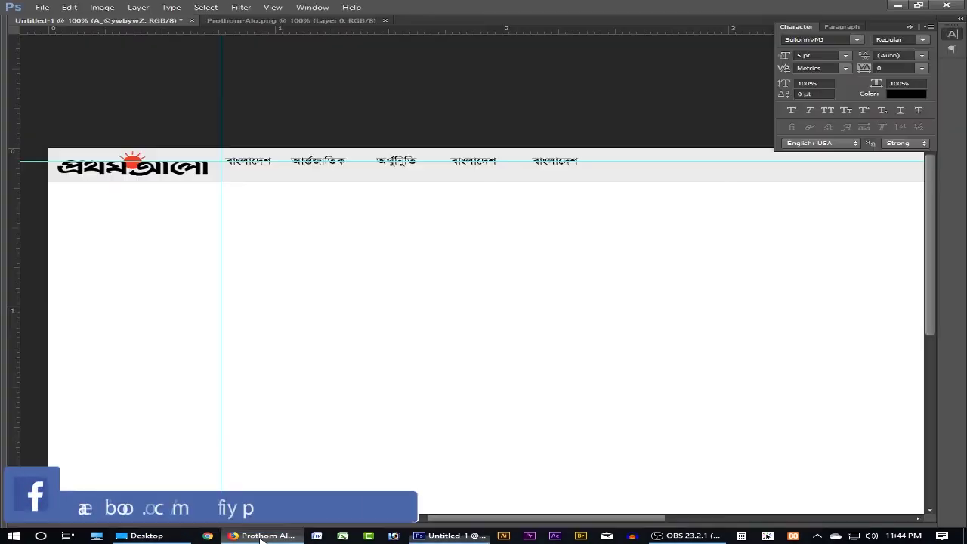
{"action": "left_click", "coordinate": [449, 536]}
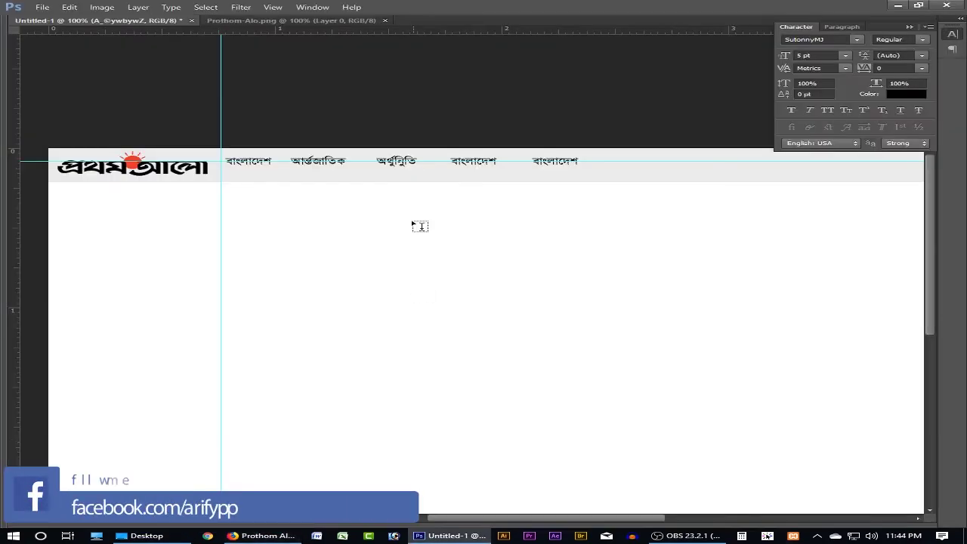
Step: Retype the fourth copy as বিশ্বকাপ ক্রিকেট, correcting typos, then view the live site
{"action": "double_click", "coordinate": [469, 157]}
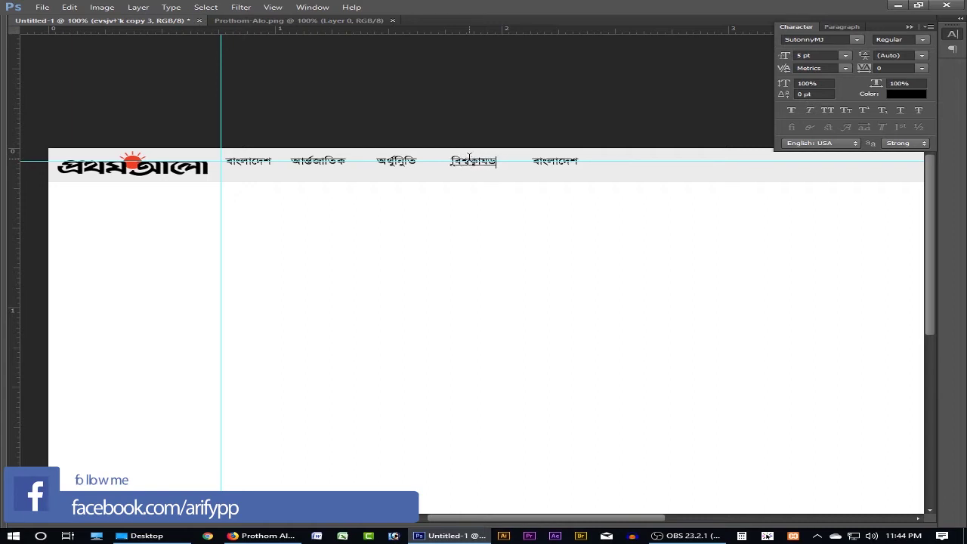
{"action": "key", "text": "BackSpace"}
{"action": "key", "text": "BackSpace"}
{"action": "key", "text": "BackSpace"}
{"action": "key", "text": "BackSpace"}
{"action": "type", "text": "v"}
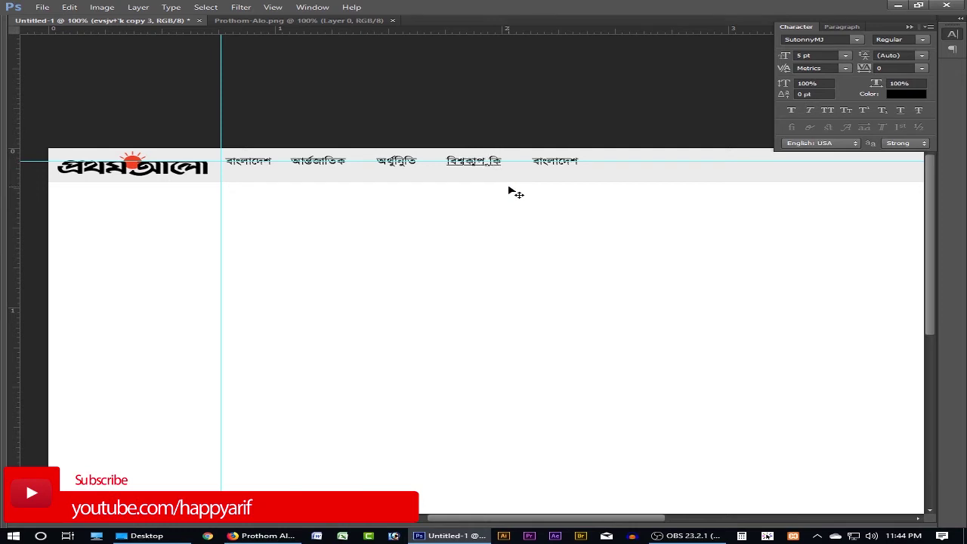
{"action": "key", "text": "BackSpace"}
{"action": "key", "text": "BackSpace"}
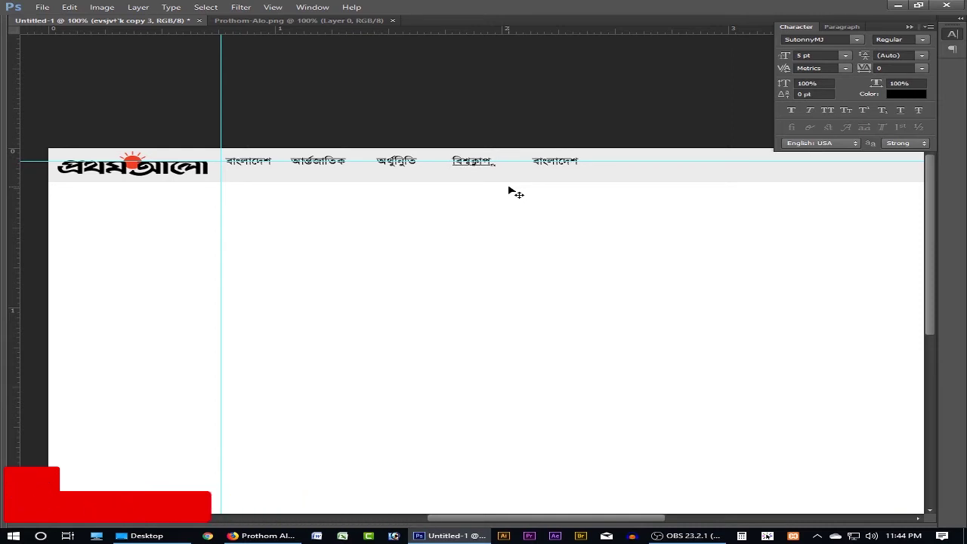
{"action": "type", "text": "ি"}
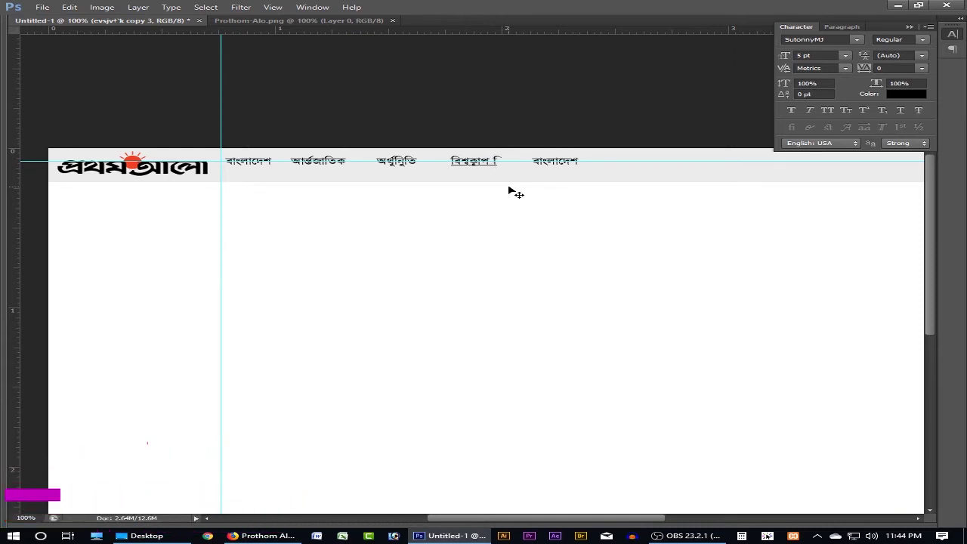
{"action": "type", "text": "ক্রকে"}
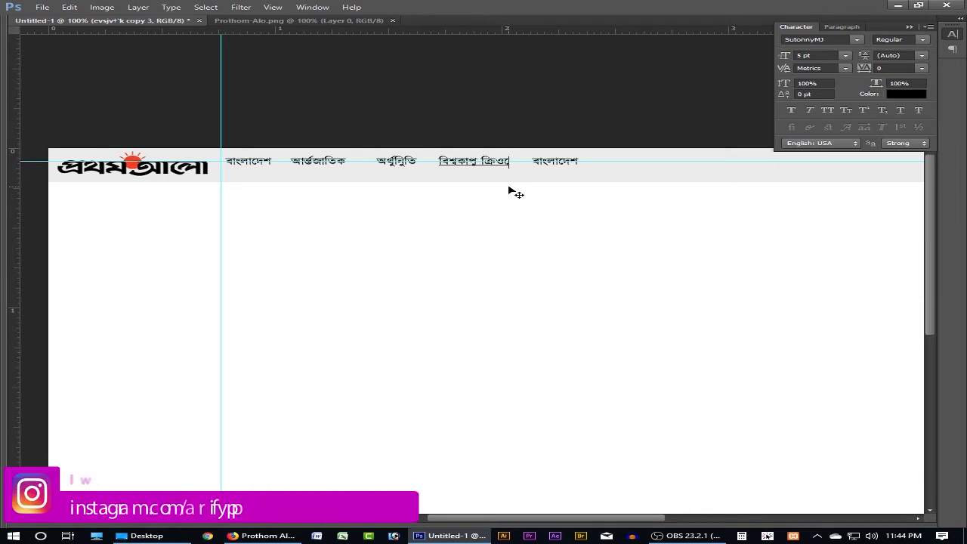
{"action": "key", "text": "BackSpace"}
{"action": "key", "text": "BackSpace"}
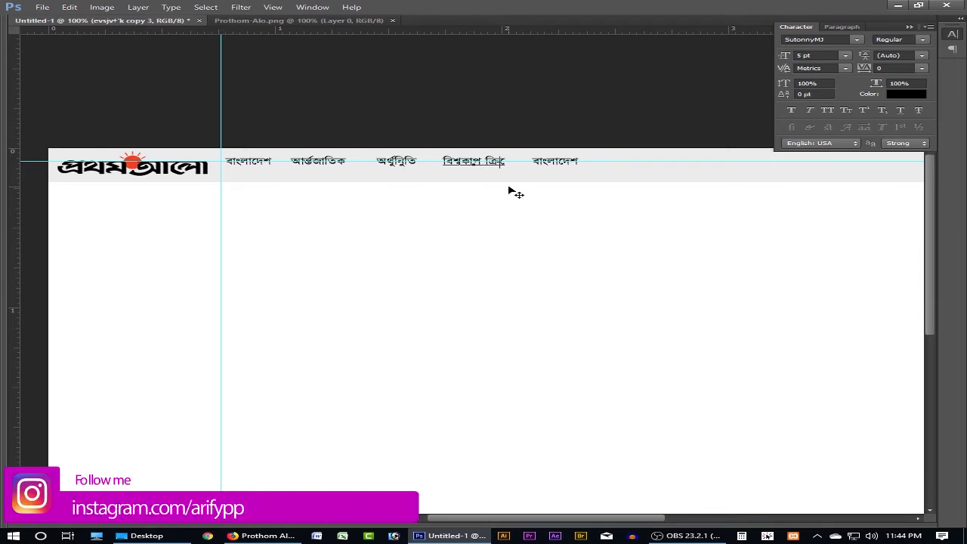
{"action": "type", "text": "কেট"}
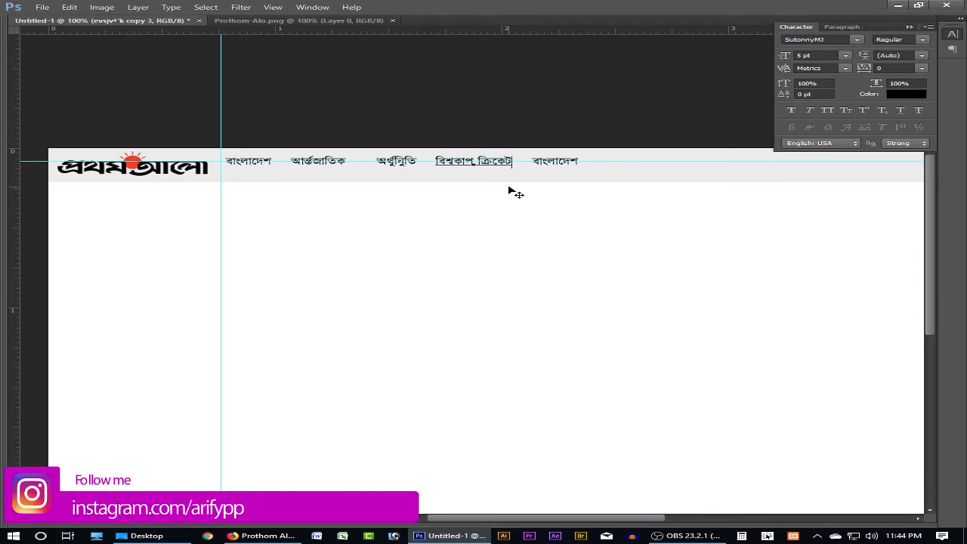
{"action": "key", "text": "ctrl+Return"}
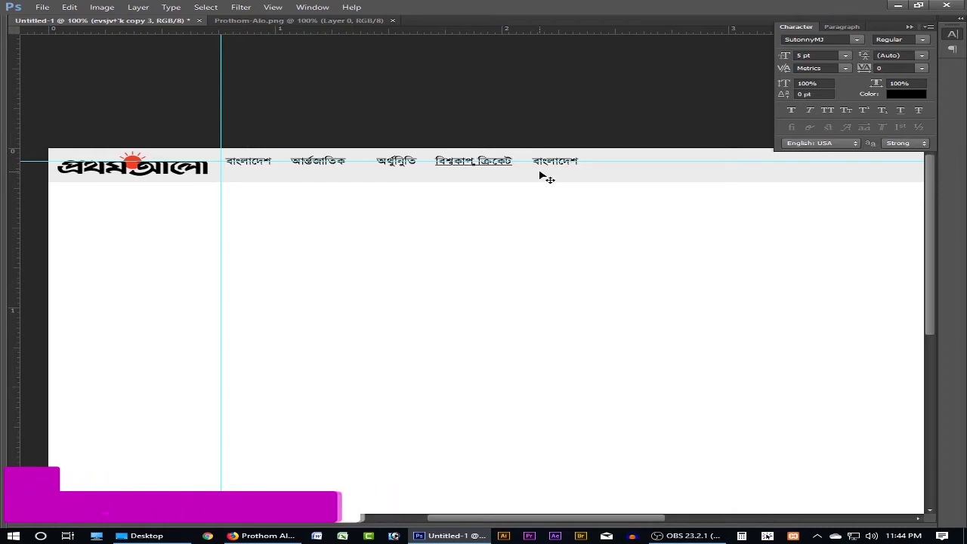
{"action": "left_click", "coordinate": [263, 536]}
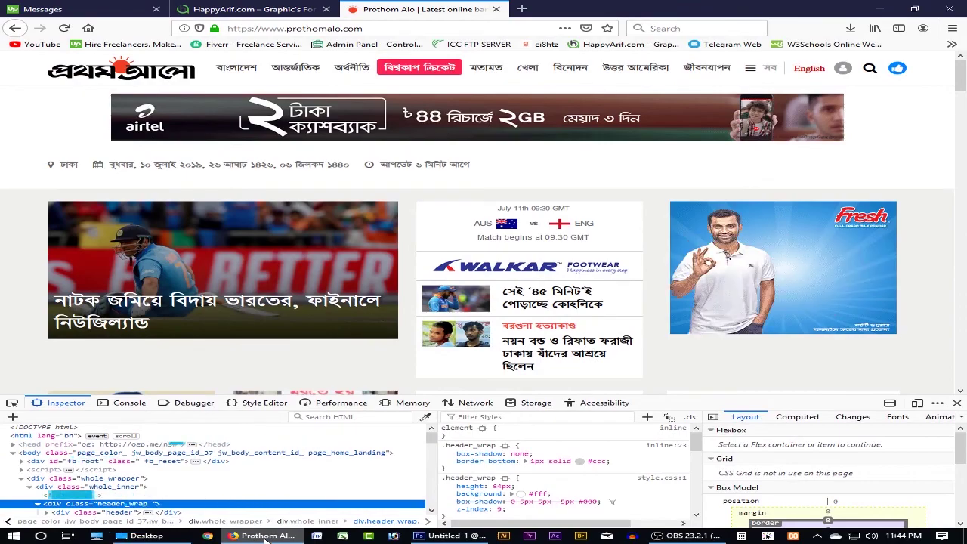
Step: Retype the fifth বাংলাদেশ copy as মতামত
{"action": "left_click", "coordinate": [263, 536]}
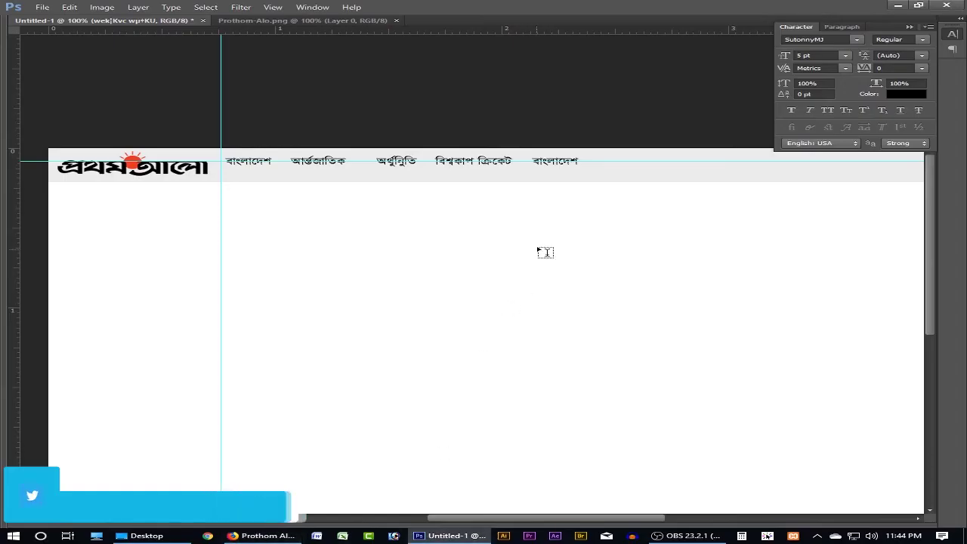
{"action": "double_click", "coordinate": [554, 160]}
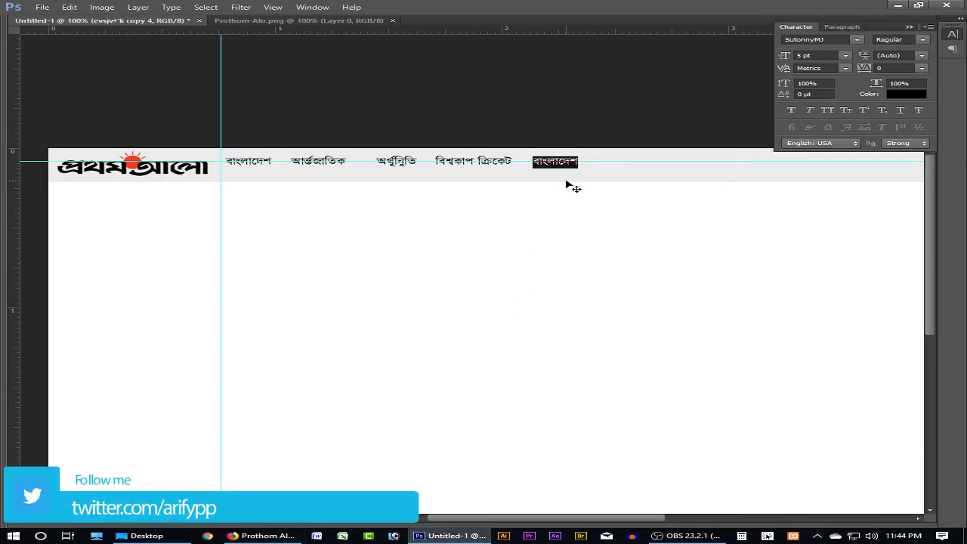
{"action": "type", "text": "gZvg"}
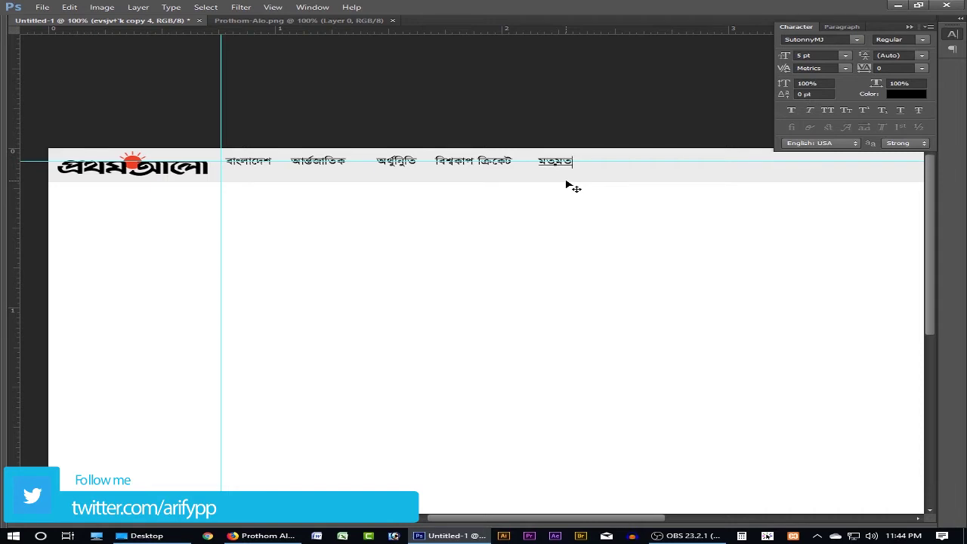
{"action": "type", "text": "Z"}
{"action": "left_click", "coordinate": [568, 186]}
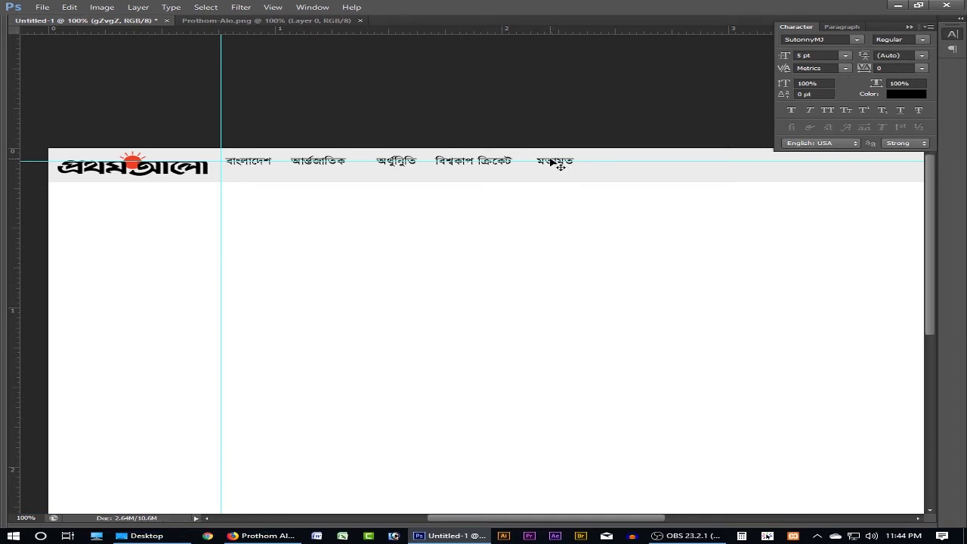
Step: Alt-drag two more মতামত copies further right along the menu bar
{"action": "left_click_drag", "start_coordinate": [559, 165], "coordinate": [702, 164]}
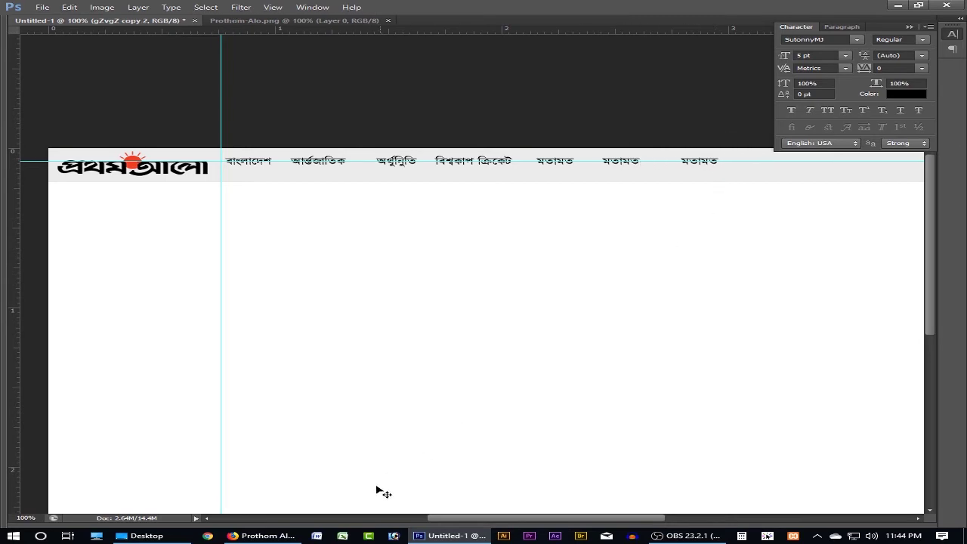
{"action": "left_click", "coordinate": [268, 536]}
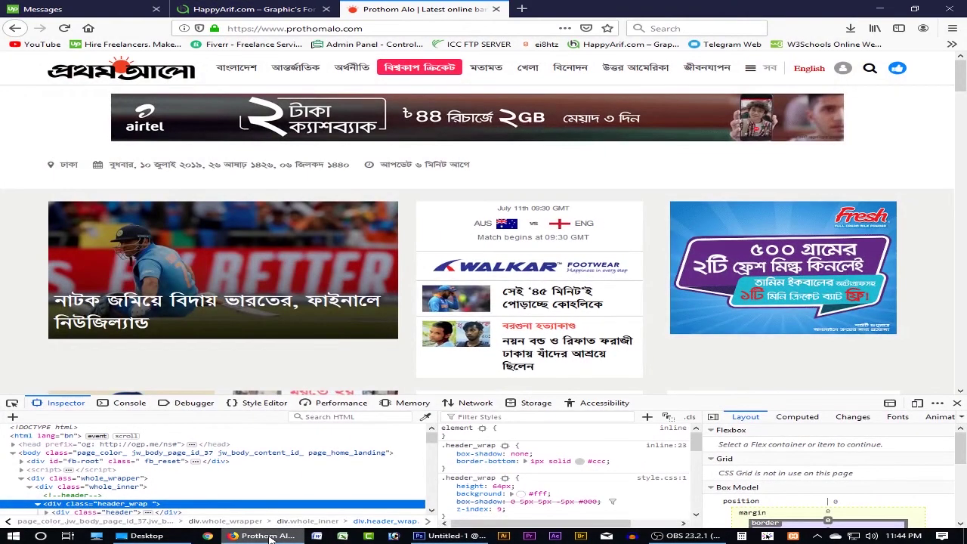
{"action": "left_click", "coordinate": [269, 537]}
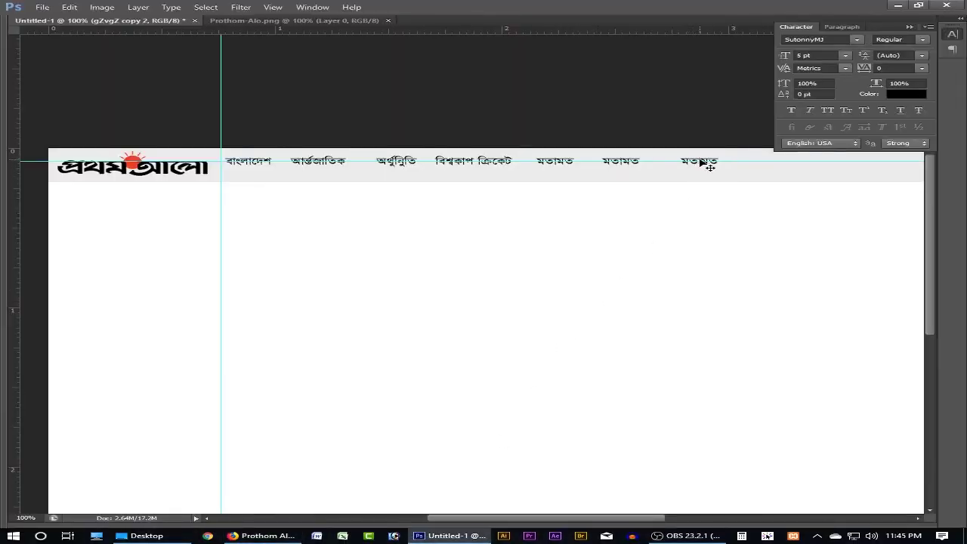
{"action": "left_click_drag", "start_coordinate": [703, 163], "coordinate": [782, 160]}
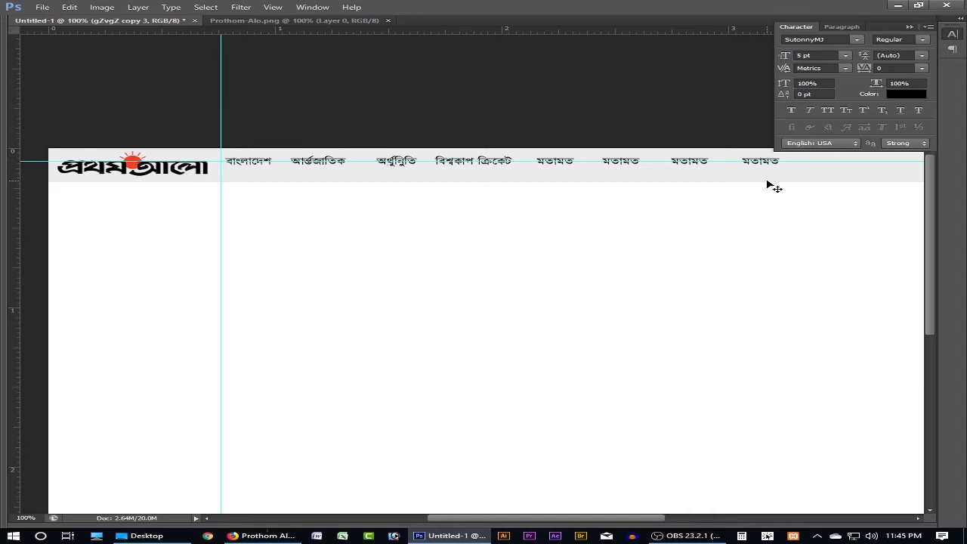
Step: Nudge the last label left and relabel the second মতামত copy as খেলা
{"action": "key", "text": "Left"}
{"action": "key", "text": "Left"}
{"action": "key", "text": "Left"}
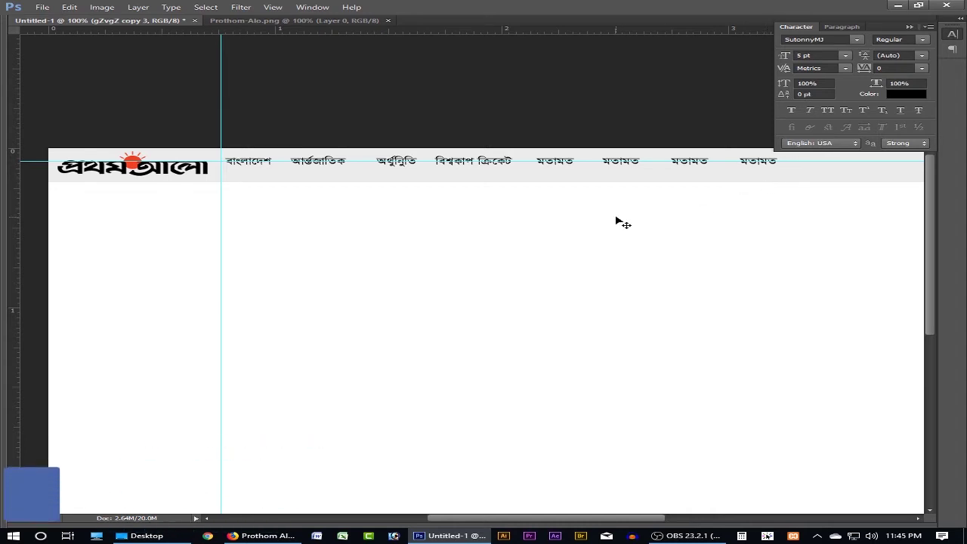
{"action": "double_click", "coordinate": [555, 161]}
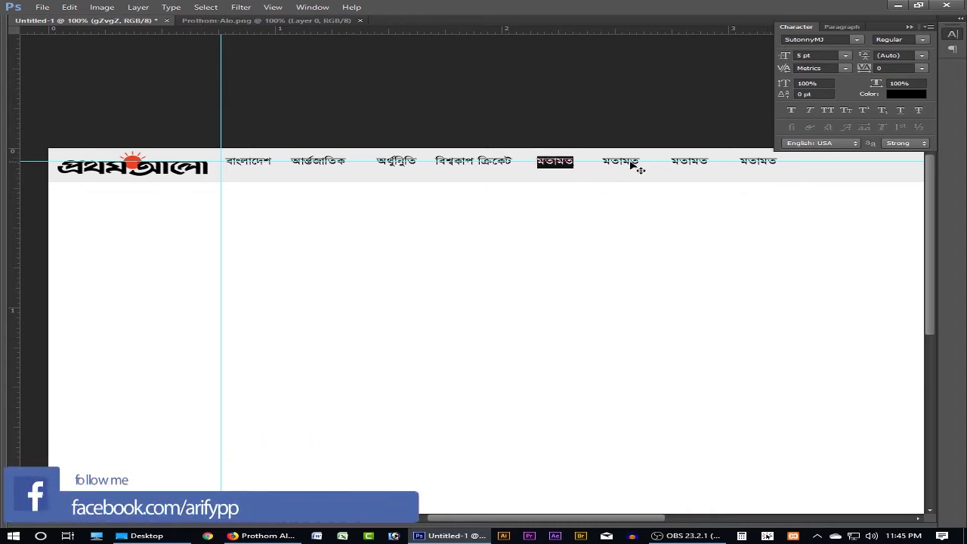
{"action": "left_click", "coordinate": [629, 160]}
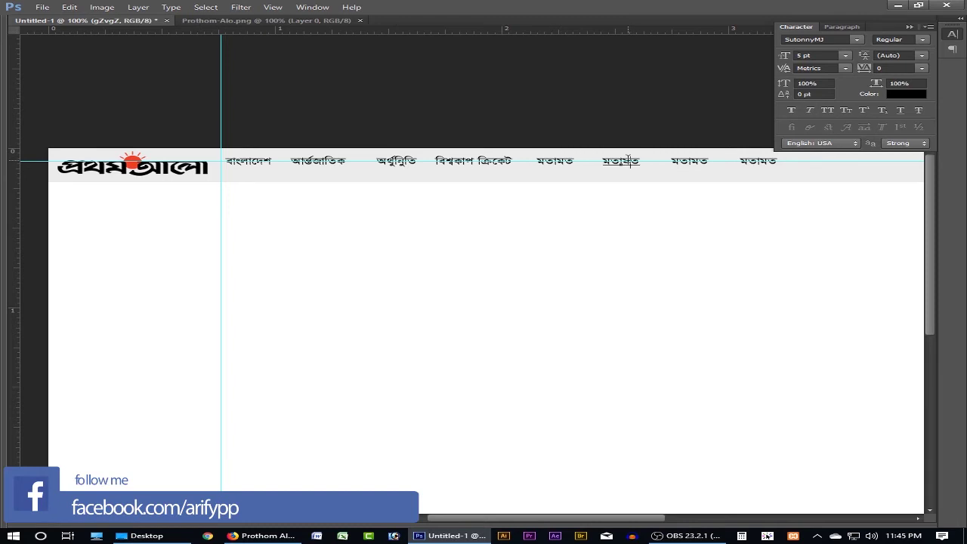
{"action": "key", "text": "ctrl+j"}
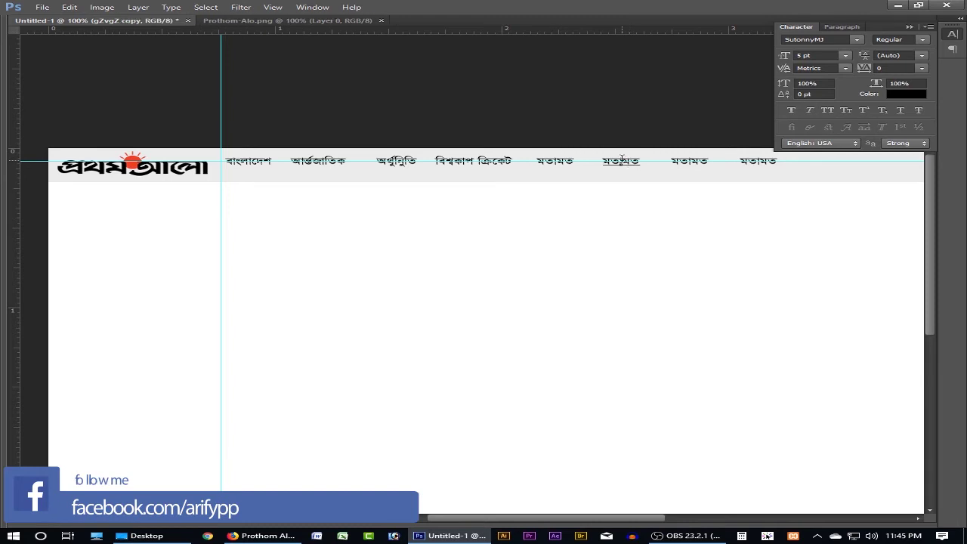
{"action": "double_click", "coordinate": [621, 160]}
{"action": "left_click", "coordinate": [619, 160]}
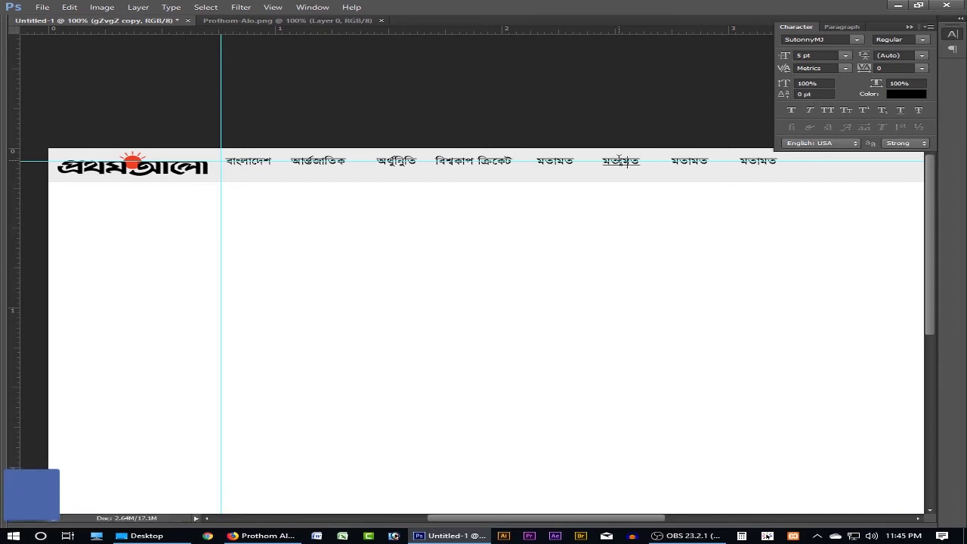
{"action": "type", "text": "খেলা"}
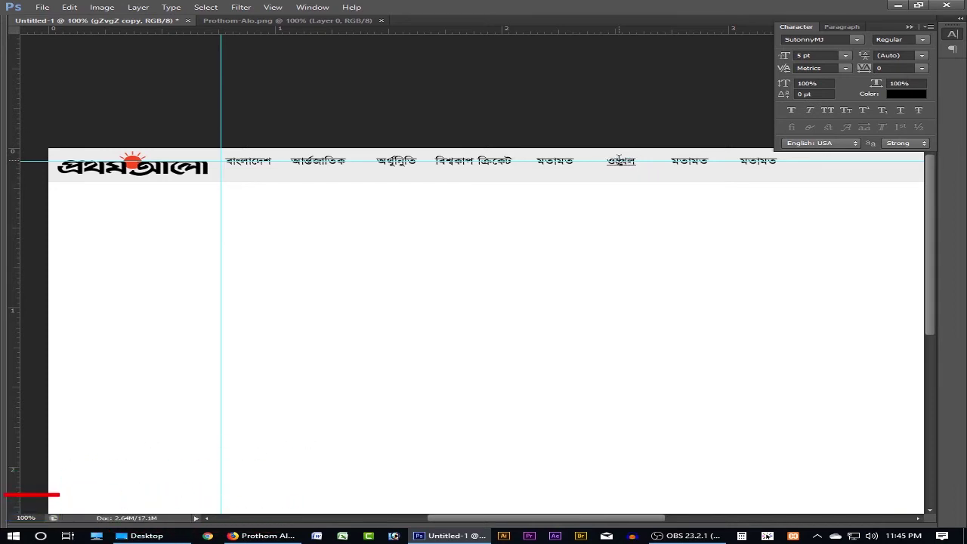
{"action": "type", "text": "া"}
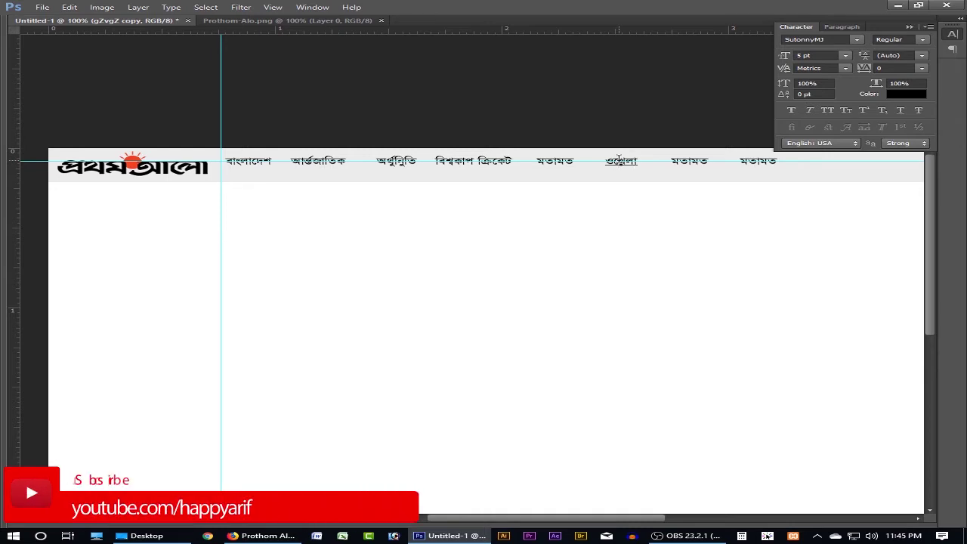
{"action": "key", "text": "ctrl+Return"}
Step: Relabel the remaining two মতামত copies as বিনোদন, fixing typos
{"action": "left_click", "coordinate": [686, 159]}
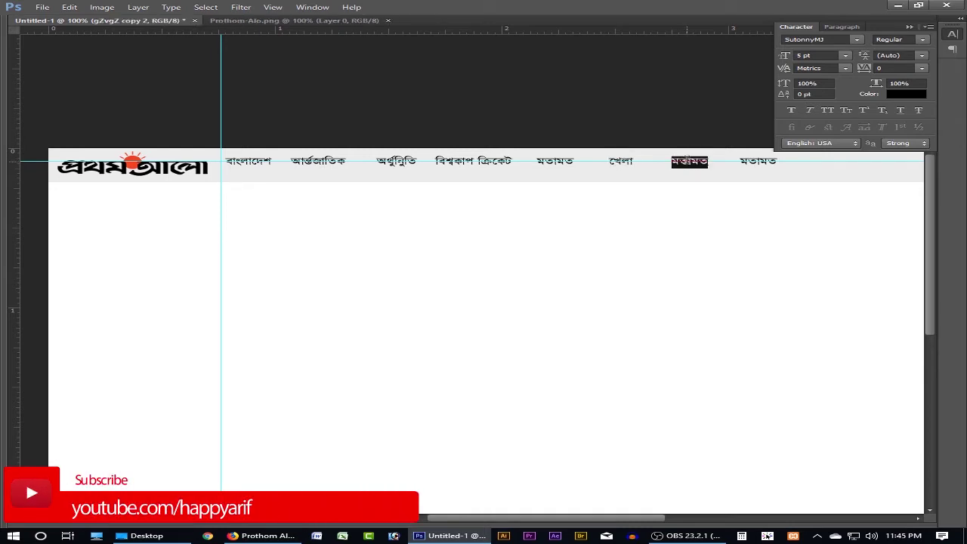
{"action": "type", "text": "বিনো"}
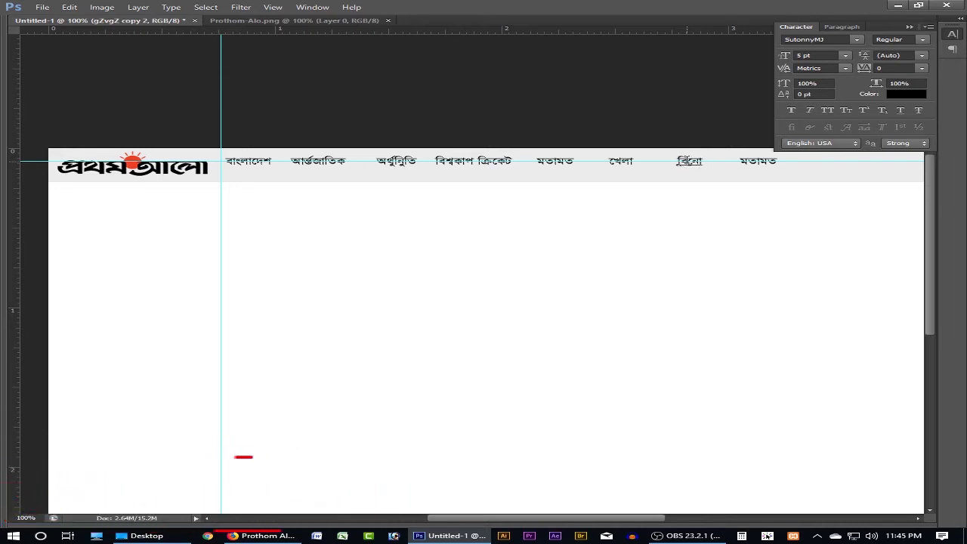
{"action": "type", "text": "দনন"}
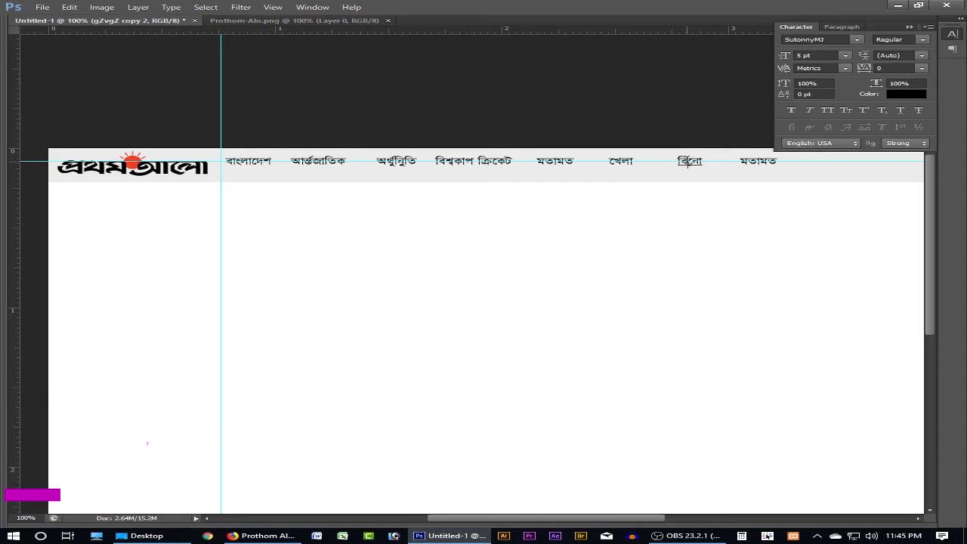
{"action": "type", "text": "দন"}
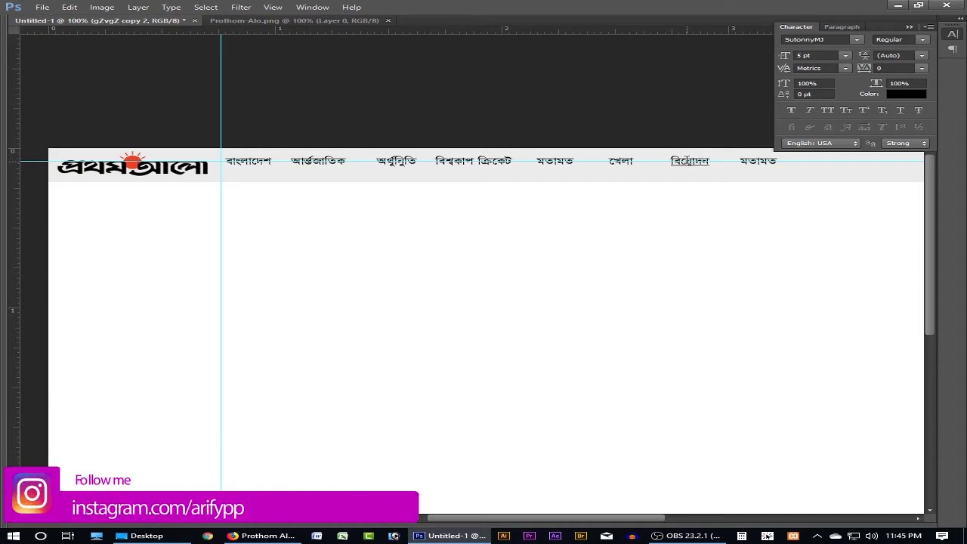
{"action": "key", "text": "ctrl+Return"}
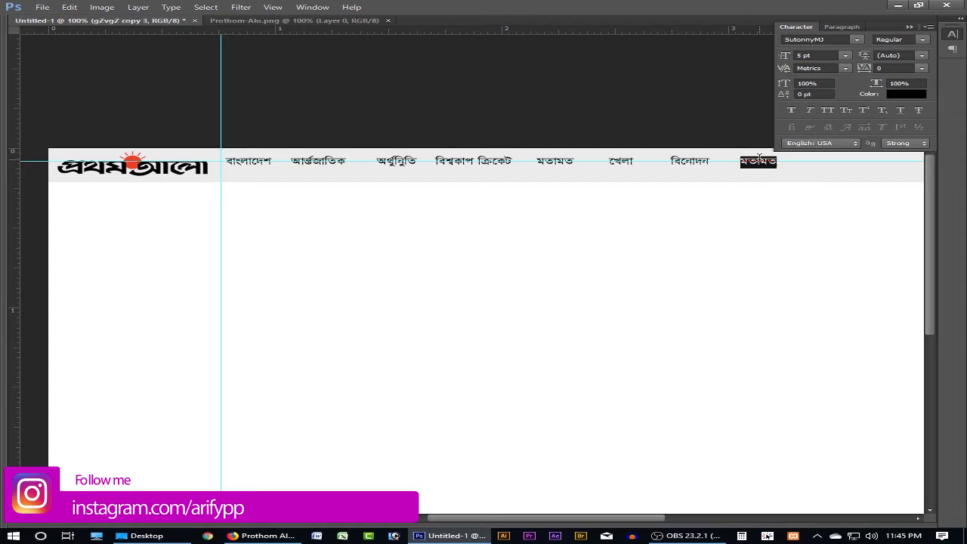
{"action": "type", "text": "বিনোদন"}
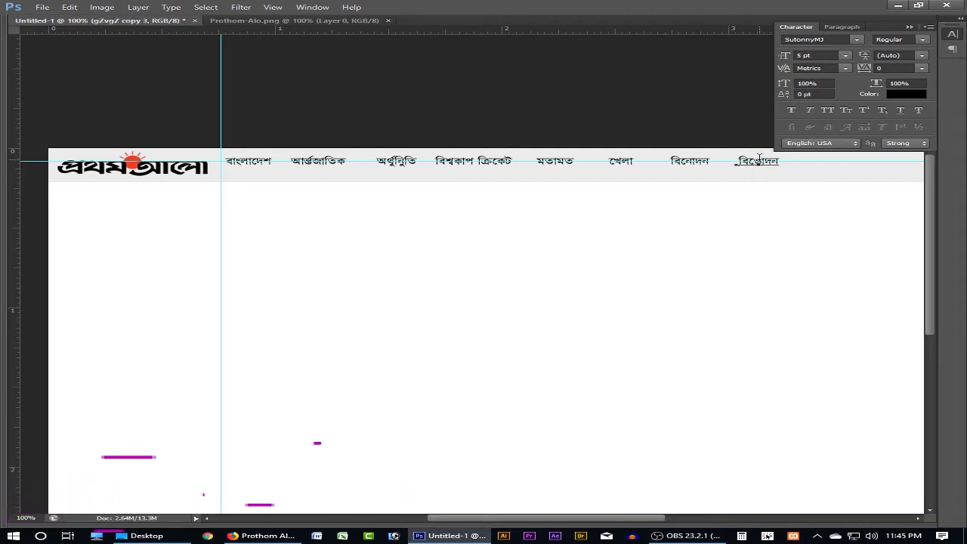
{"action": "key", "text": "BackSpace"}
{"action": "key", "text": "BackSpace"}
{"action": "key", "text": "BackSpace"}
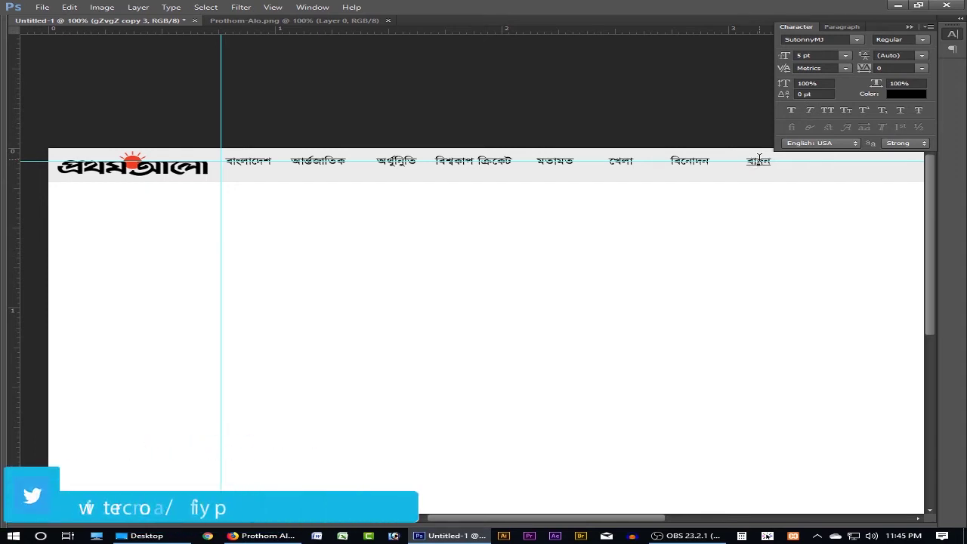
{"action": "type", "text": "ান"}
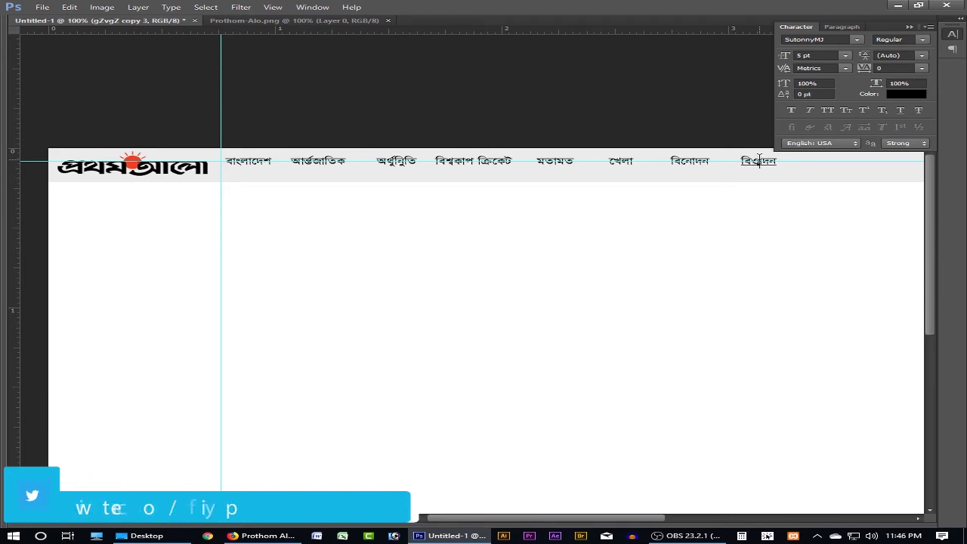
{"action": "key", "text": "BackSpace"}
{"action": "key", "text": "BackSpace"}
{"action": "type", "text": "ান"}
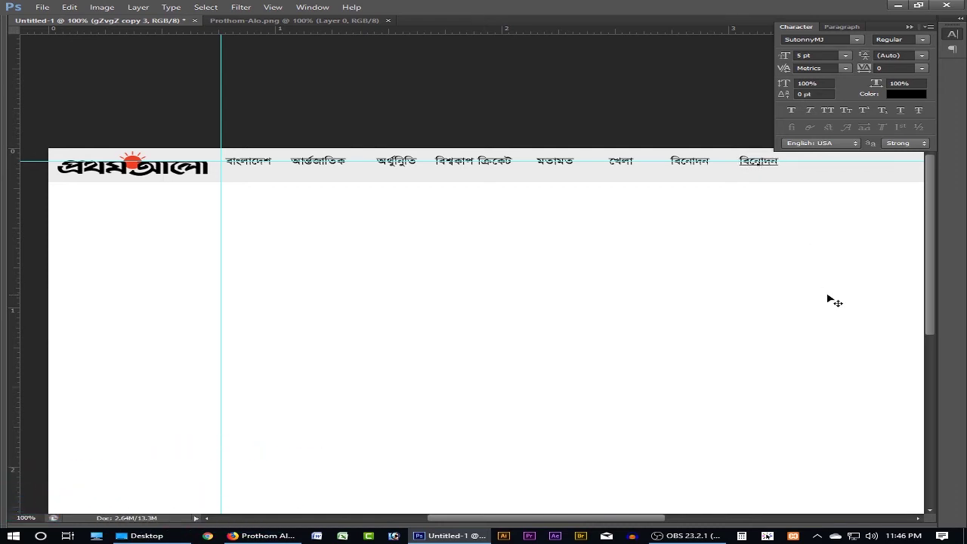
{"action": "key", "text": "ctrl+Return"}
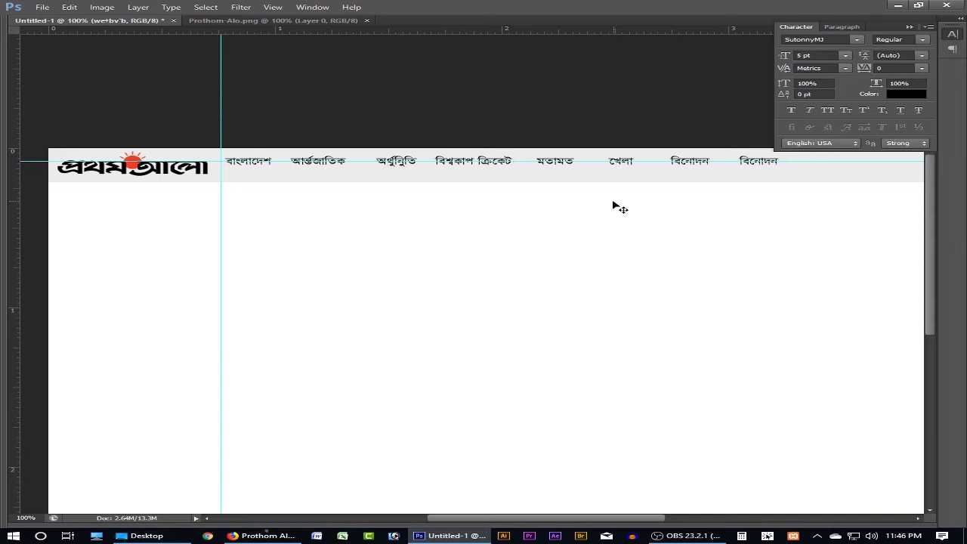
Step: Nudge the বিশ্বকাপ ক্রিকেট, মতামত and খেলা labels a few pixels right with the arrow keys
{"action": "left_click", "coordinate": [519, 161]}
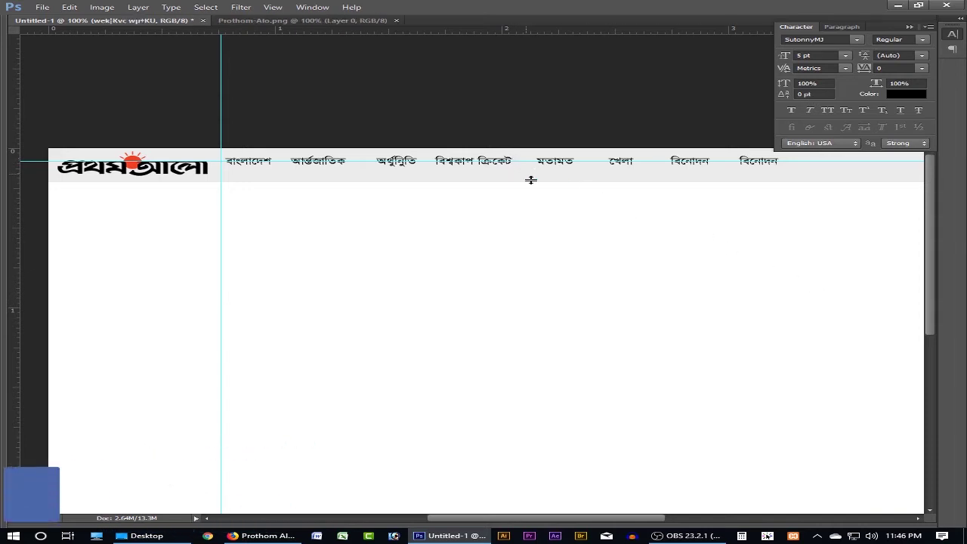
{"action": "key", "text": "Right"}
{"action": "key", "text": "Right"}
{"action": "key", "text": "Right"}
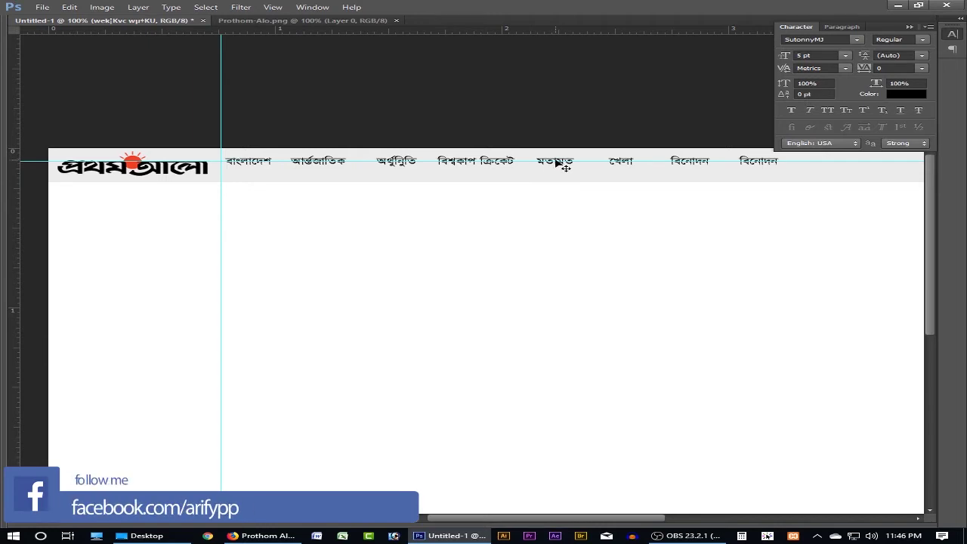
{"action": "left_click", "coordinate": [557, 164]}
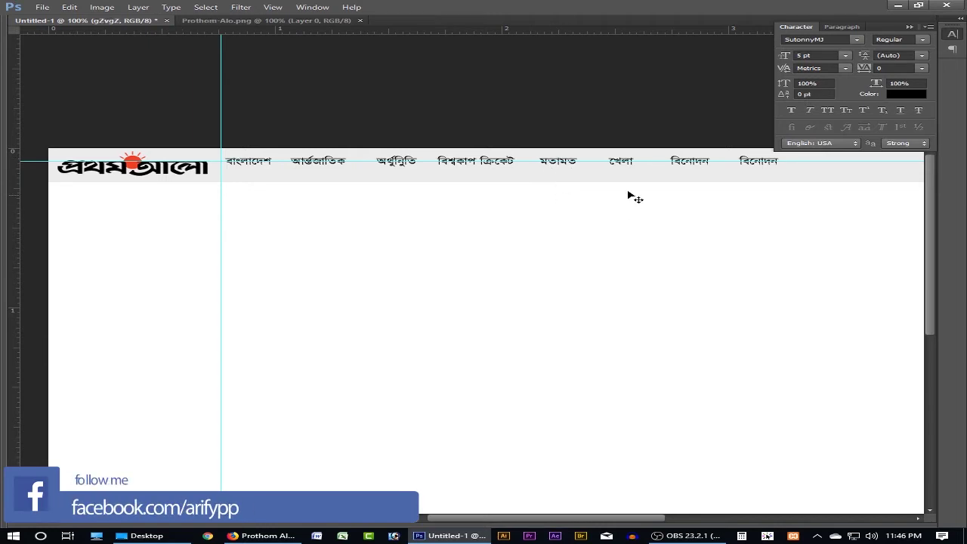
{"action": "left_click", "coordinate": [623, 164]}
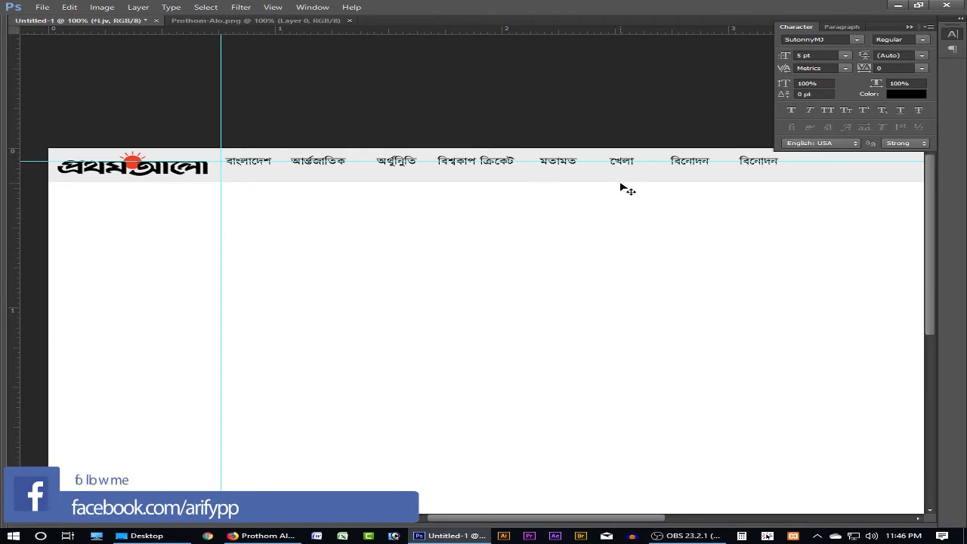
{"action": "key", "text": "Right"}
{"action": "key", "text": "Right"}
{"action": "key", "text": "Right"}
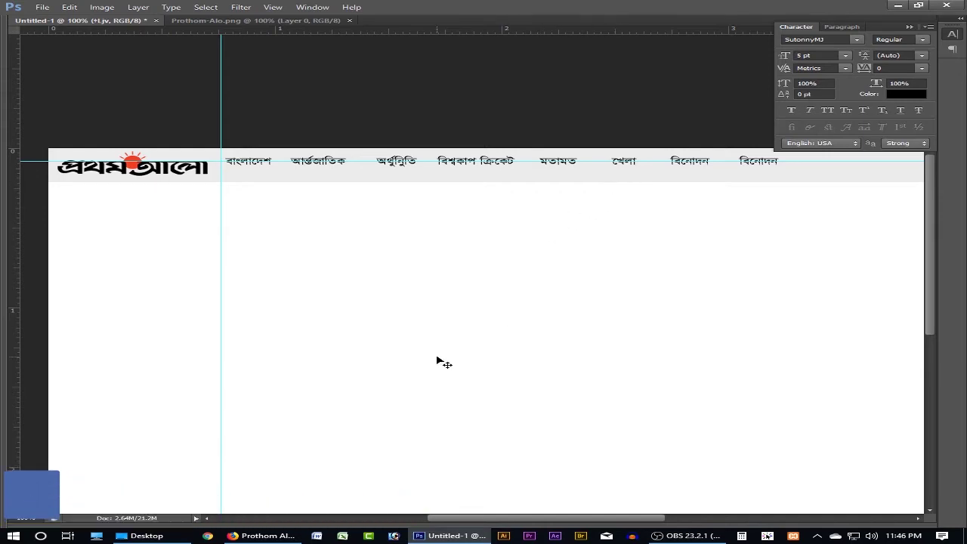
Step: Compare with the Prothom Alo website in Firefox, then return to the Photoshop mockup
{"action": "left_click", "coordinate": [263, 536]}
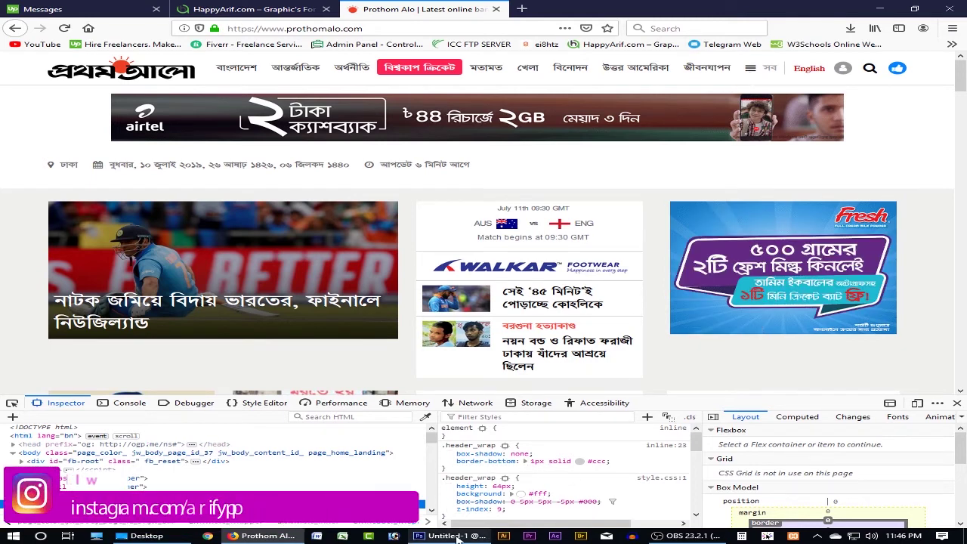
{"action": "mouse_move", "coordinate": [454, 538]}
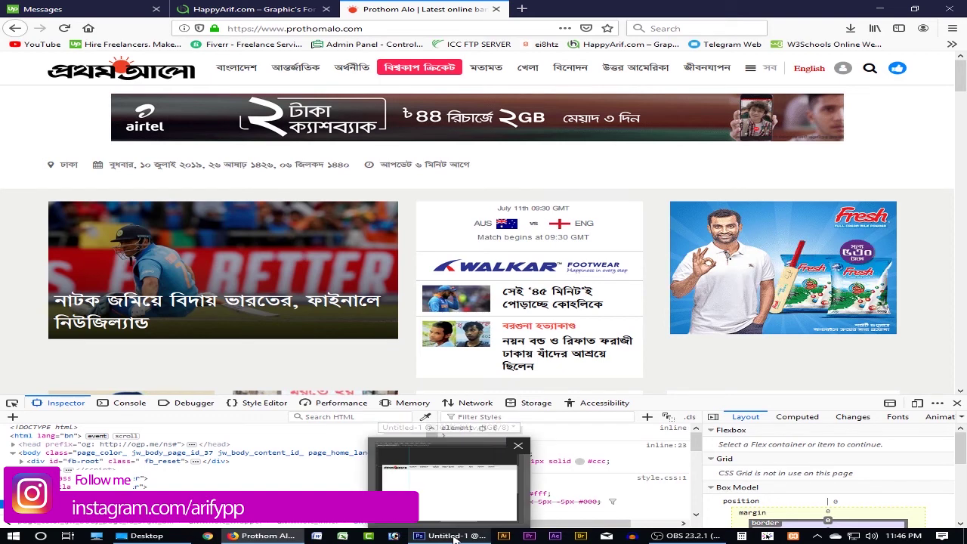
{"action": "left_click", "coordinate": [453, 538]}
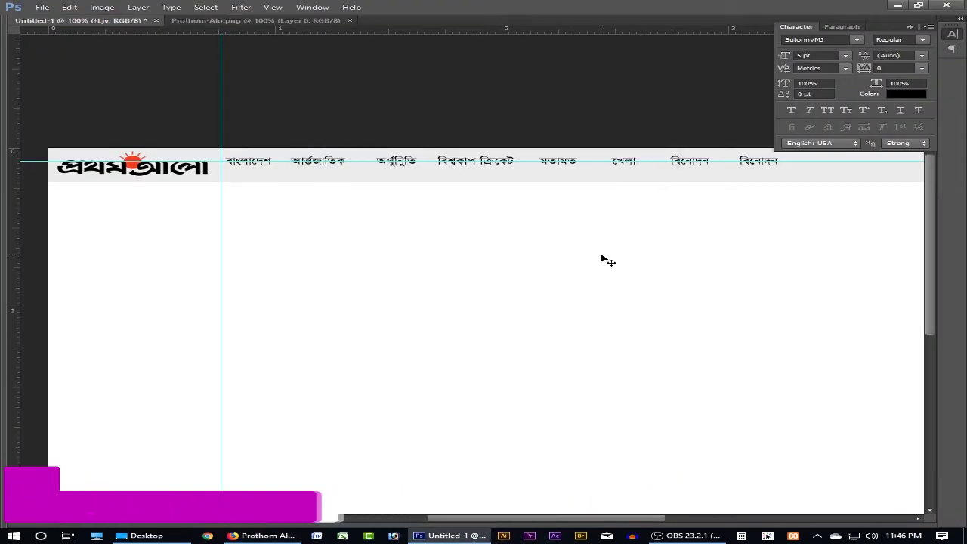
Step: Zoom in and pan to the menu row's right end with its two বিনোদন labels
{"action": "key", "text": "z"}
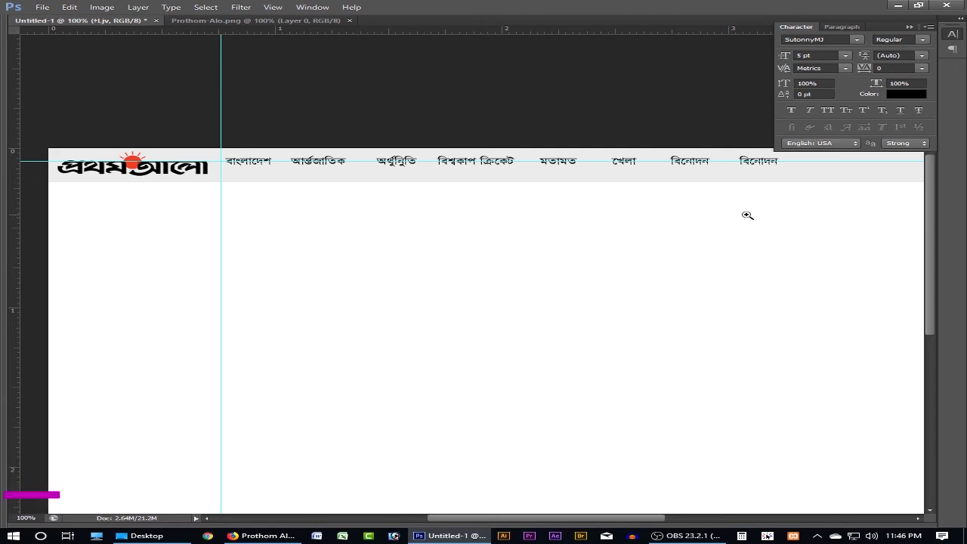
{"action": "left_click", "coordinate": [748, 170]}
{"action": "left_click_drag", "start_coordinate": [722, 174], "coordinate": [264, 214]}
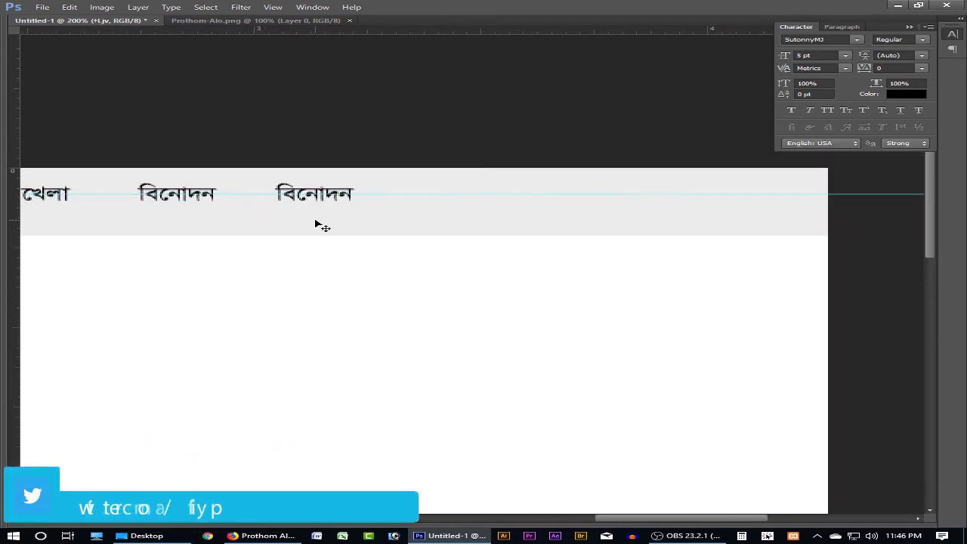
{"action": "left_click", "coordinate": [261, 536]}
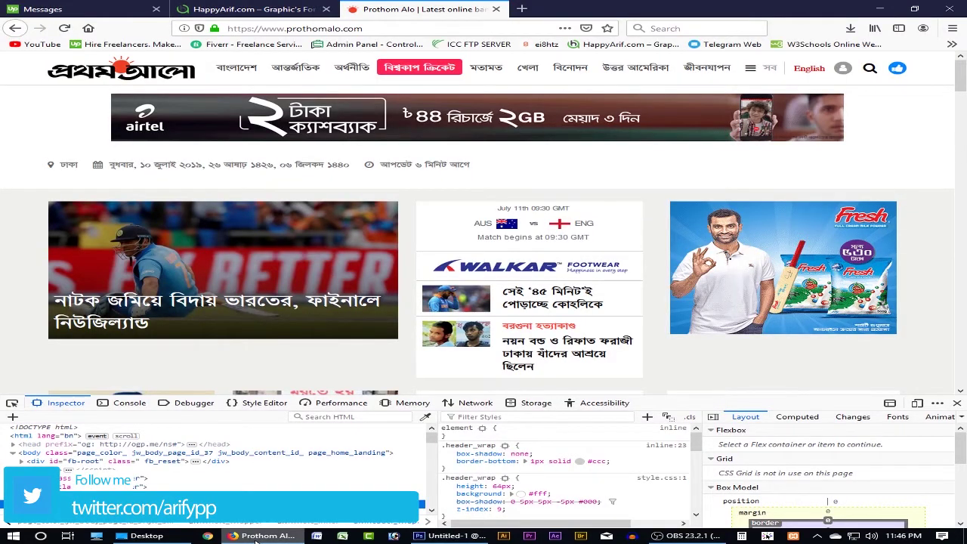
{"action": "left_click", "coordinate": [257, 536]}
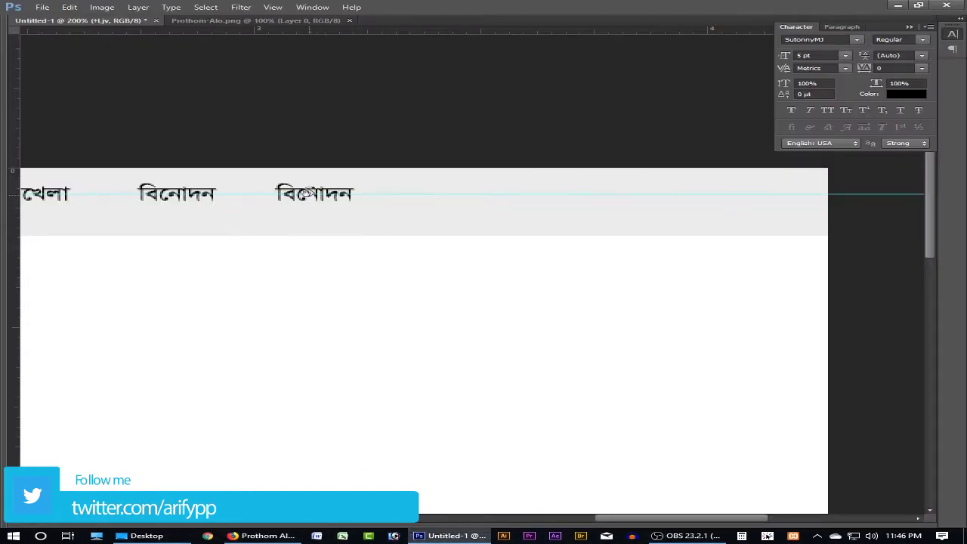
Step: Retype the duplicate বিনোদন label as উত্তর আমেরিকা, shift it slightly right, and commit
{"action": "double_click", "coordinate": [308, 190]}
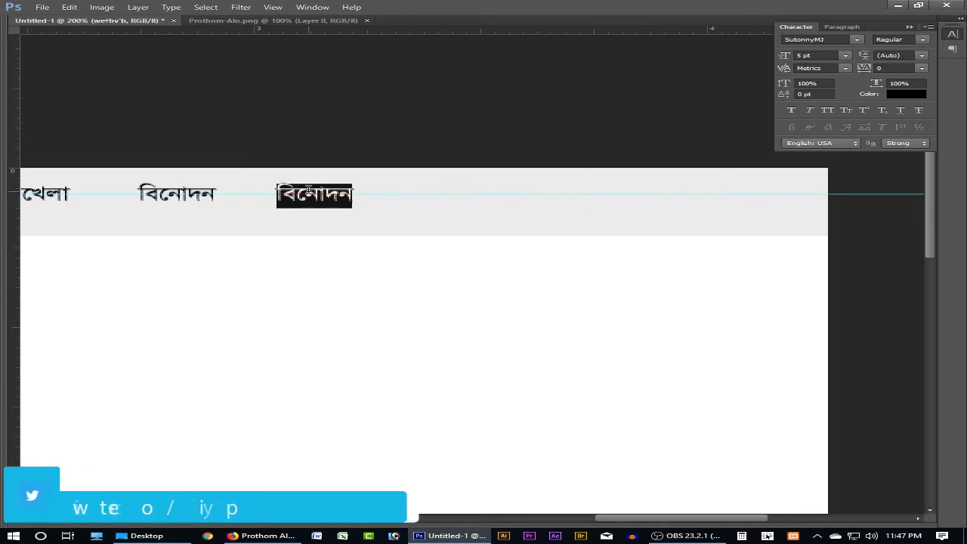
{"action": "left_click", "coordinate": [314, 198]}
{"action": "key", "text": "BackSpace"}
{"action": "key", "text": "BackSpace"}
{"action": "key", "text": "BackSpace"}
{"action": "key", "text": "BackSpace"}
{"action": "key", "text": "BackSpace"}
{"action": "key", "text": "BackSpace"}
{"action": "key", "text": "BackSpace"}
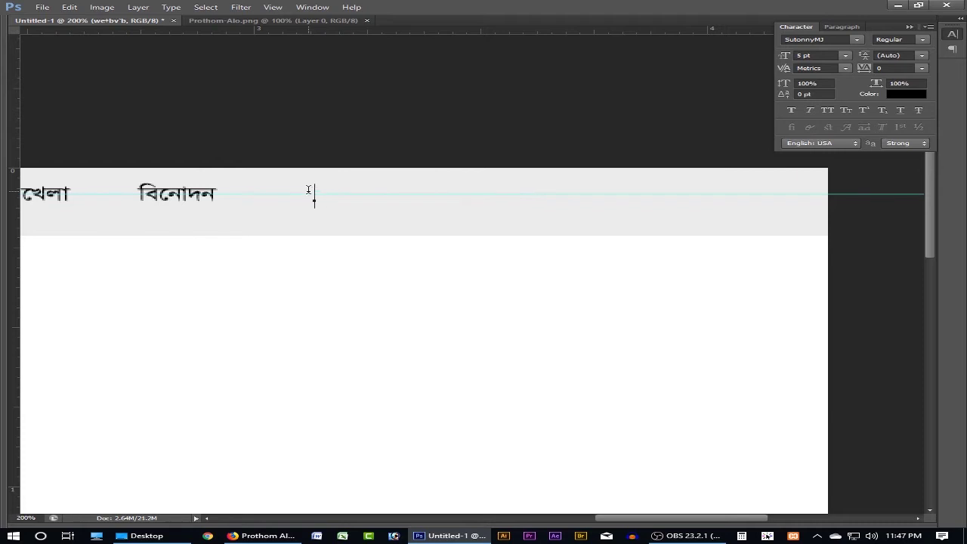
{"action": "type", "text": "উত্ত"}
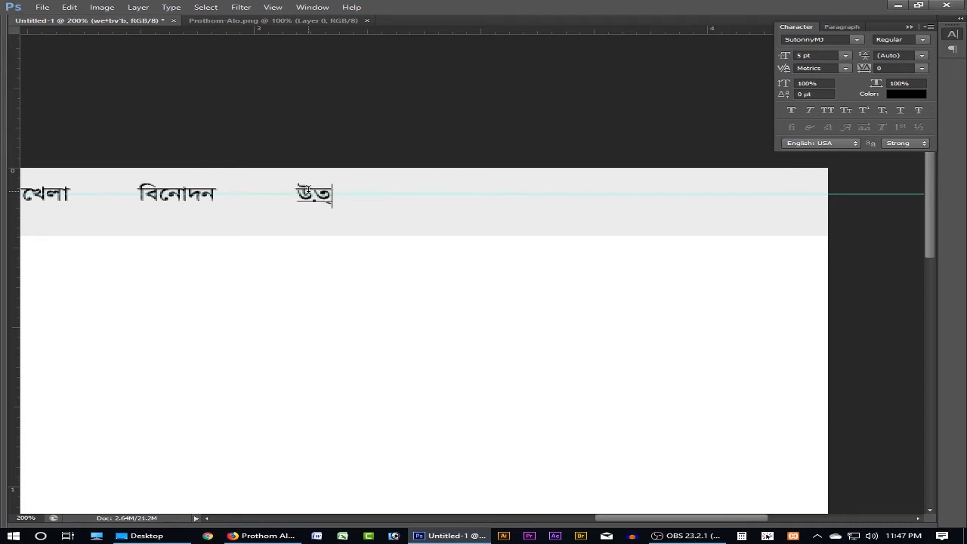
{"action": "type", "text": "র আওমে"}
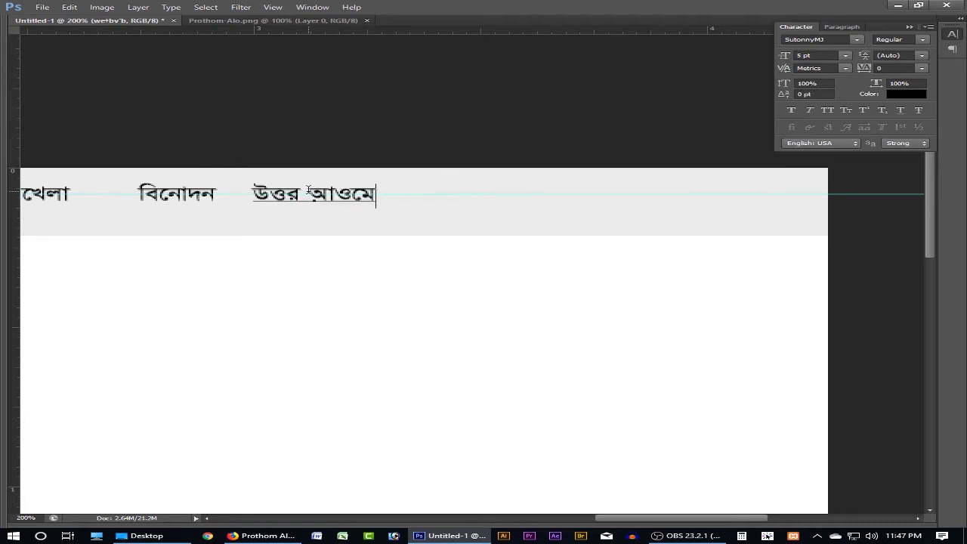
{"action": "key", "text": "Left"}
{"action": "key", "text": "Left"}
{"action": "key", "text": "BackSpace"}
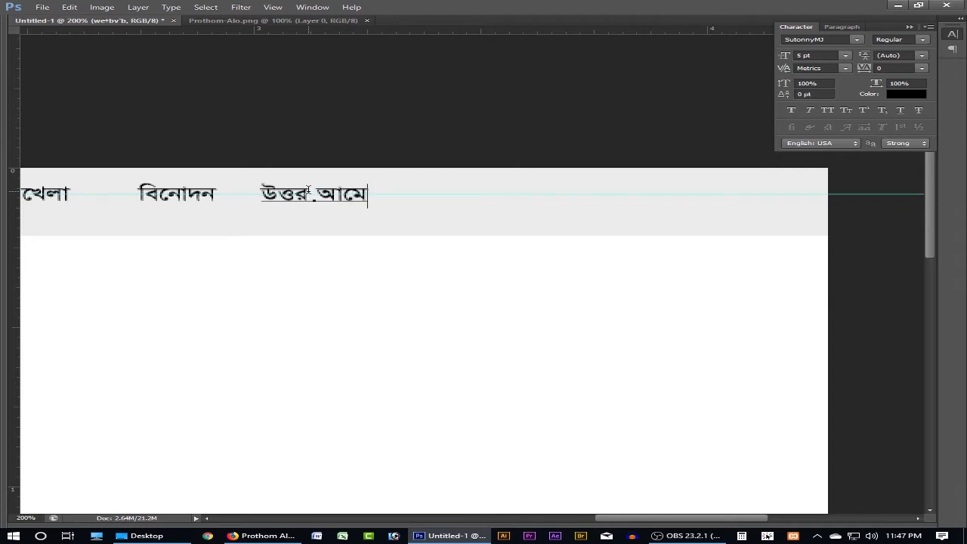
{"action": "type", "text": "রি"}
{"action": "key", "text": "BackSpace"}
{"action": "key", "text": "BackSpace"}
{"action": "type", "text": "ি"}
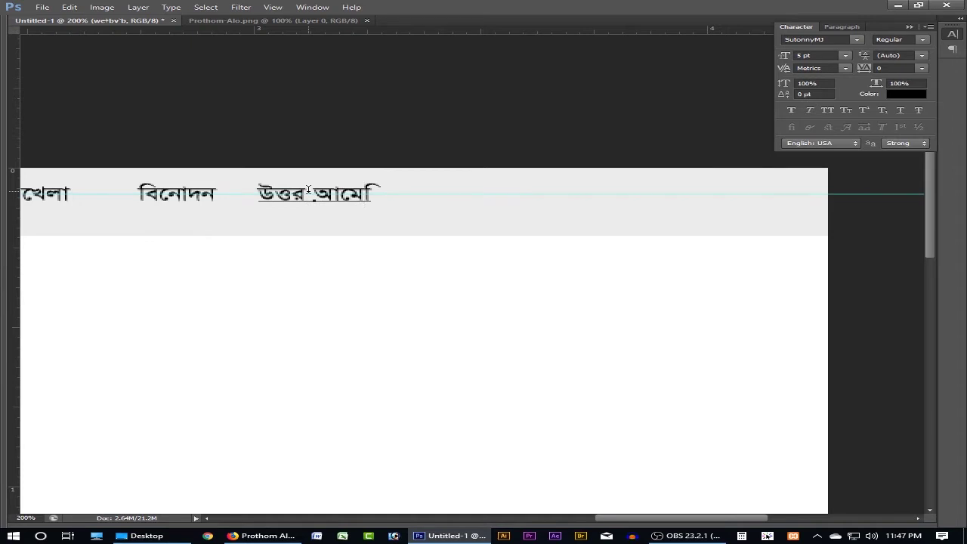
{"action": "type", "text": "রকা"}
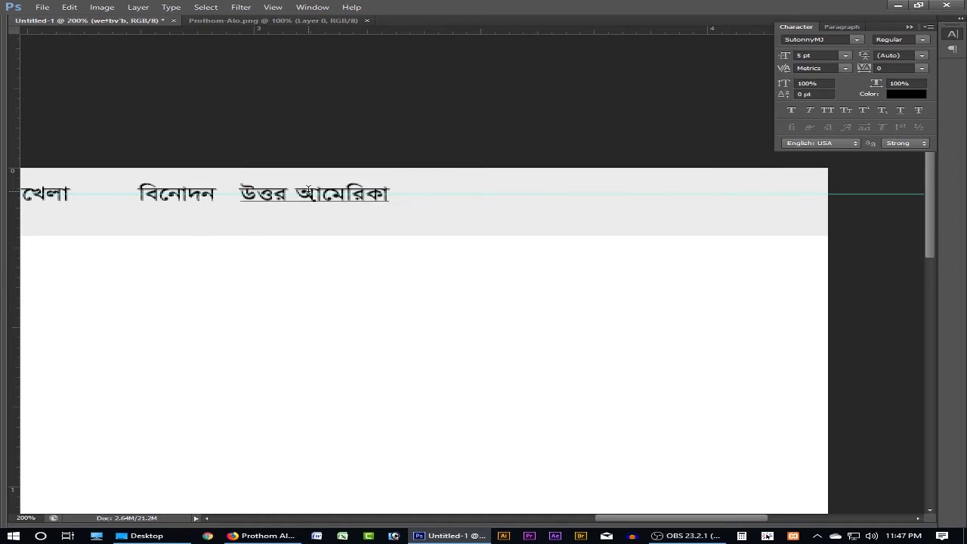
{"action": "left_click_drag", "start_coordinate": [425, 267], "coordinate": [458, 269]}
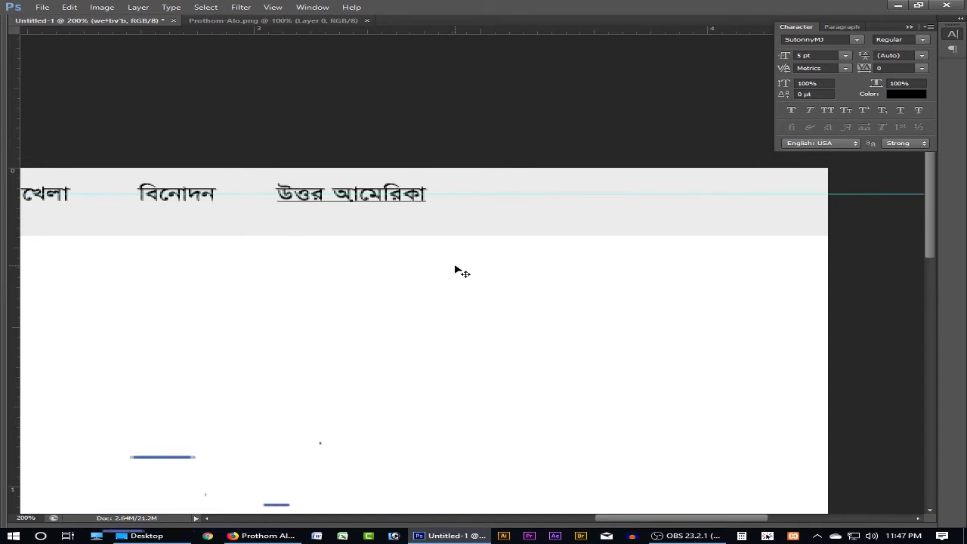
{"action": "key", "text": "ctrl+Return"}
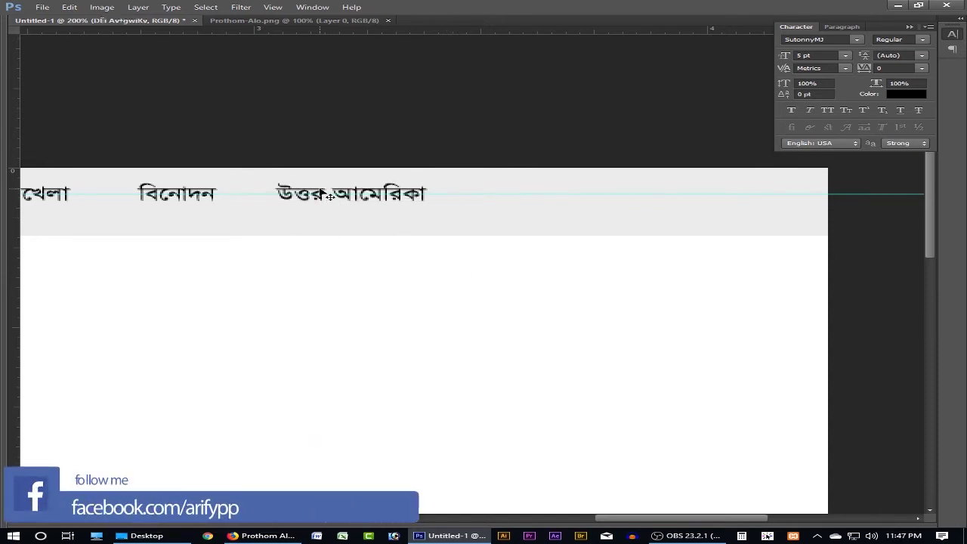
Step: Alt-drag a copy of উত্তর আমেরিকা further right, retype it as সব, then view Firefox
{"action": "left_click_drag", "start_coordinate": [330, 197], "coordinate": [550, 200]}
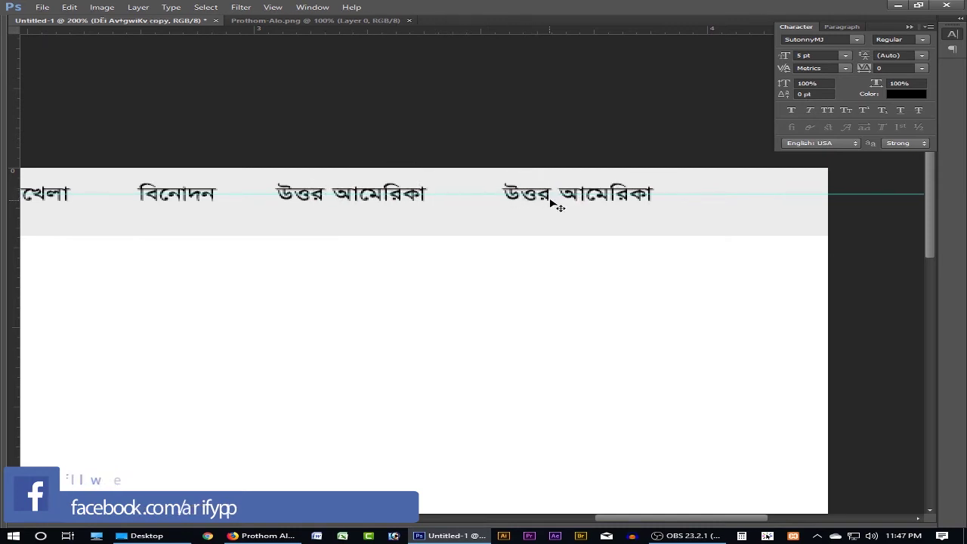
{"action": "double_click", "coordinate": [563, 198]}
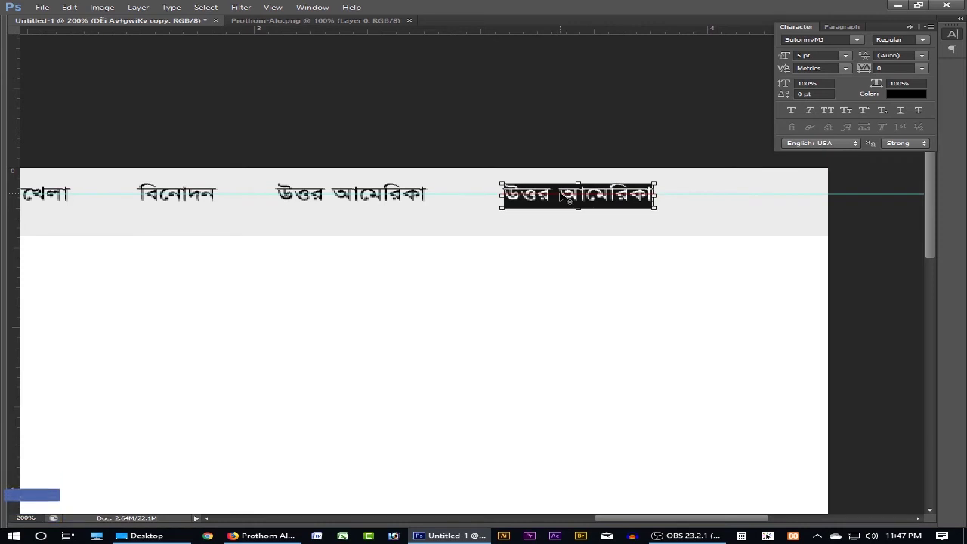
{"action": "type", "text": "সুব"}
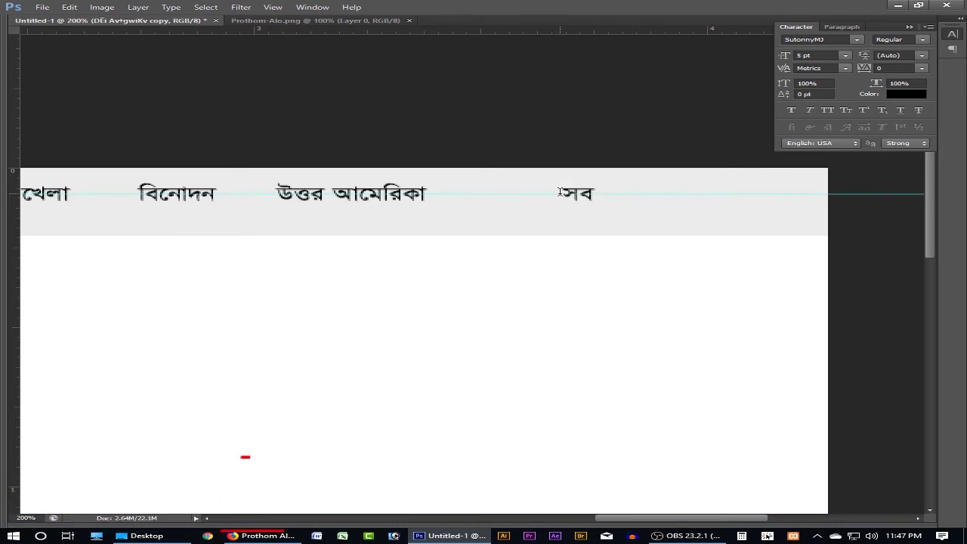
{"action": "key", "text": "ctrl+Return"}
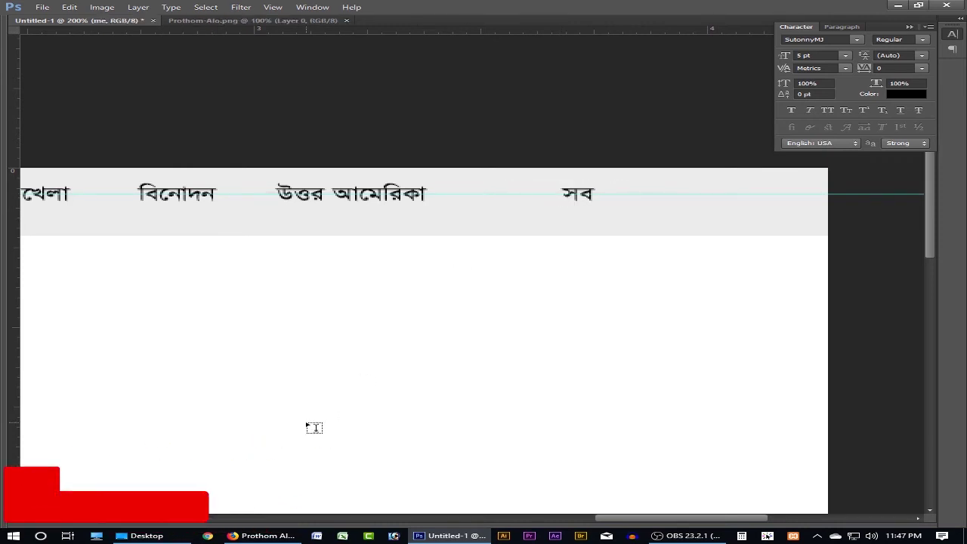
{"action": "left_click", "coordinate": [261, 536]}
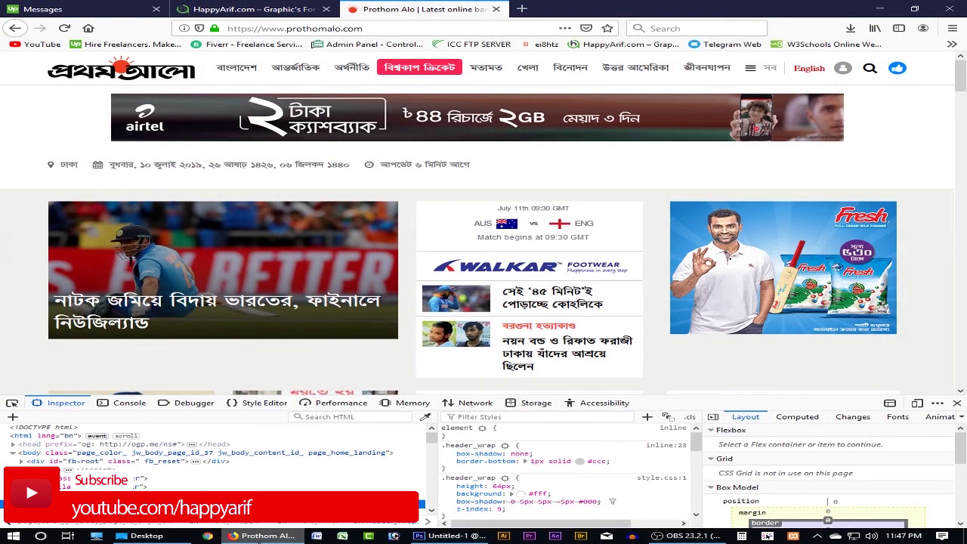
Step: Flip between the Prothom Alo page and the mockup to compare, ending back in Photoshop
{"action": "left_click", "coordinate": [260, 536]}
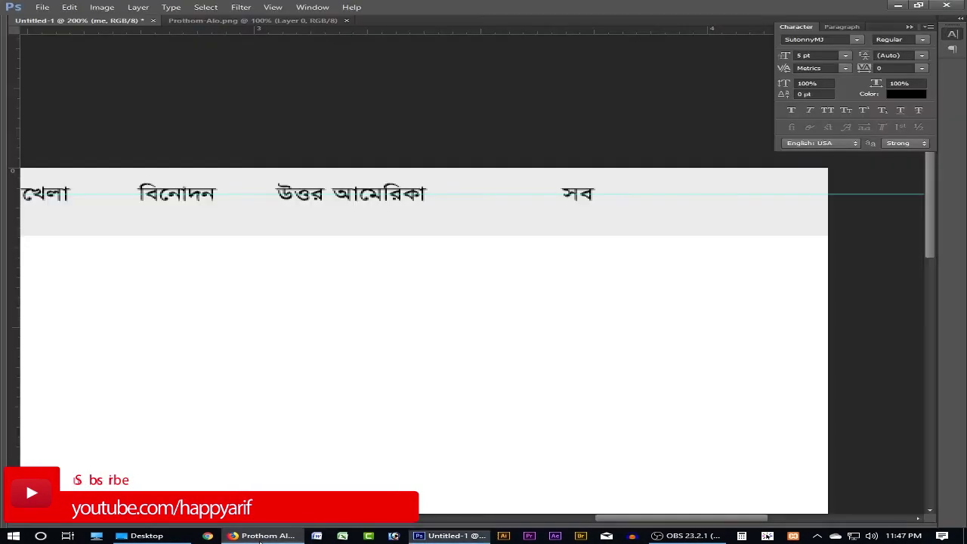
{"action": "left_click", "coordinate": [260, 536]}
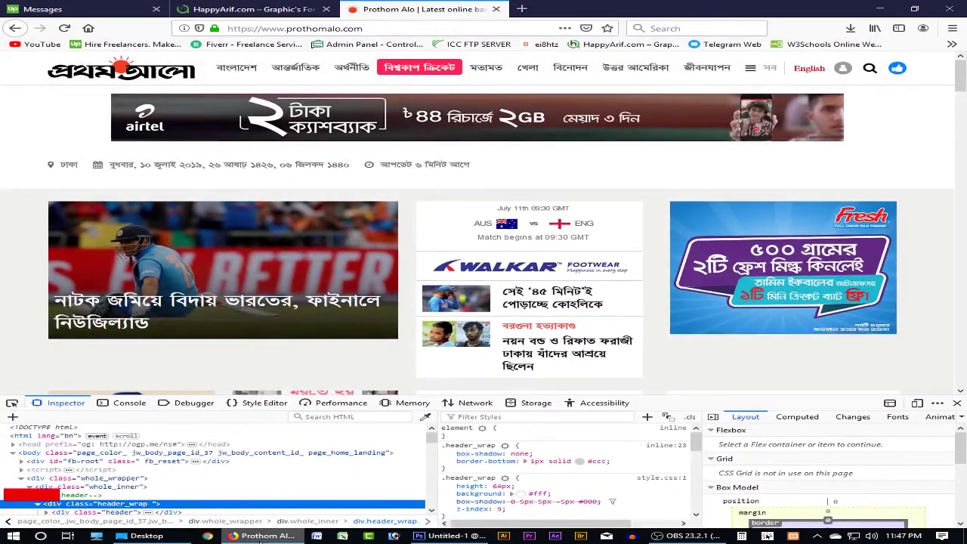
{"action": "left_click", "coordinate": [260, 537]}
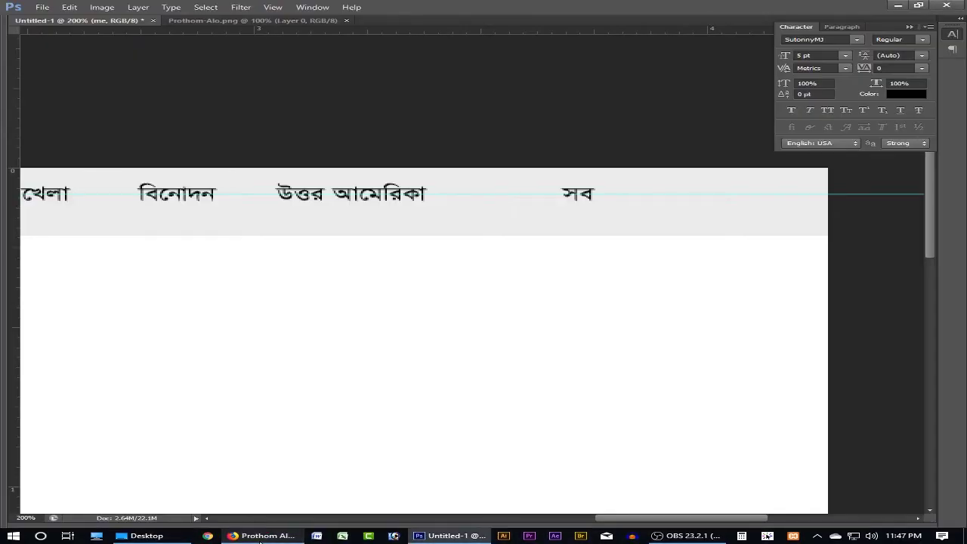
{"action": "left_click", "coordinate": [260, 537]}
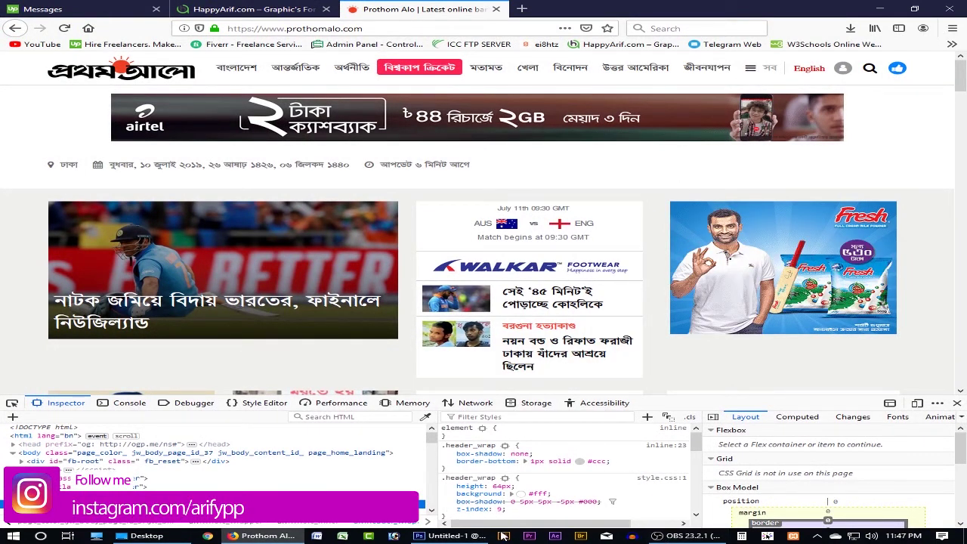
{"action": "left_click", "coordinate": [451, 537]}
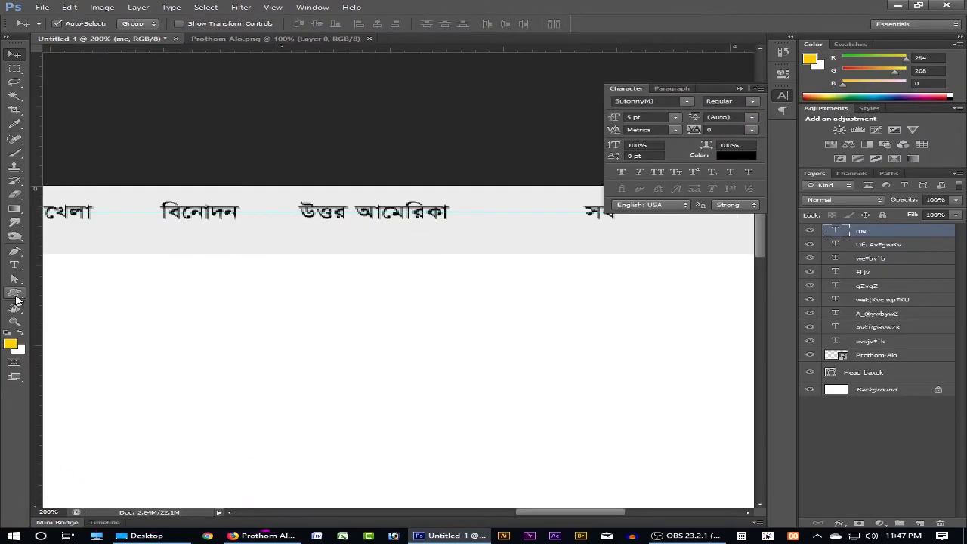
Step: Pick the Line tool, zoom in near সব, and drag away the guide crossing the text line
{"action": "right_click", "coordinate": [16, 297]}
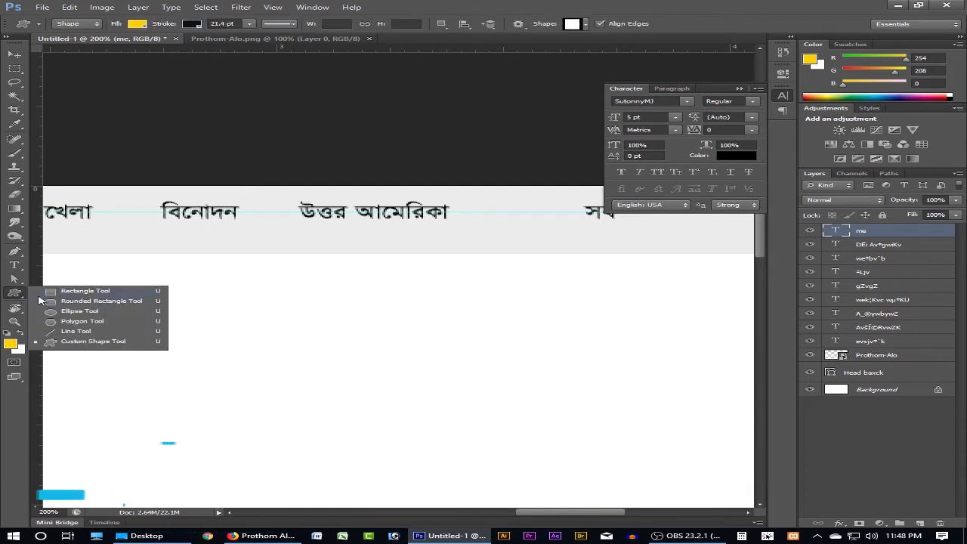
{"action": "left_click", "coordinate": [82, 334]}
{"action": "key", "text": "Tab"}
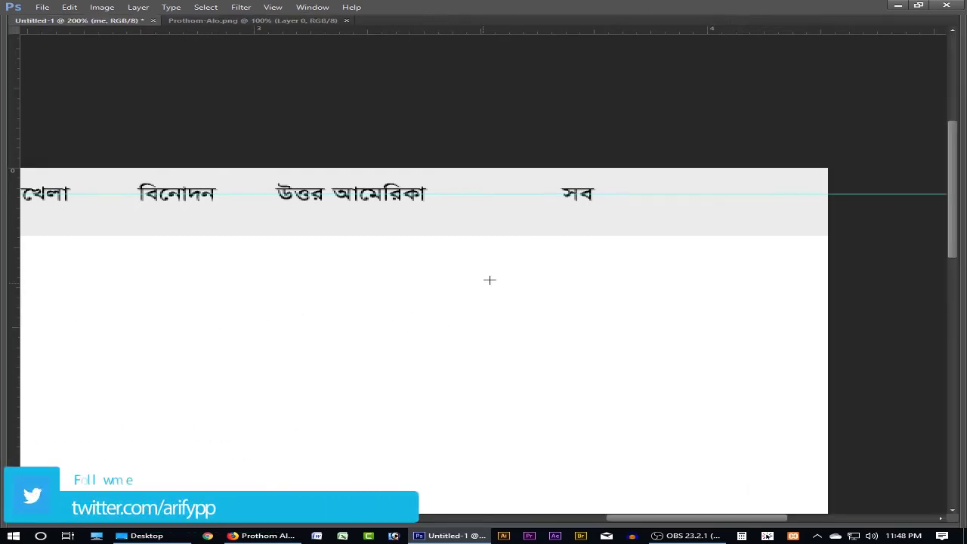
{"action": "left_click", "coordinate": [576, 219]}
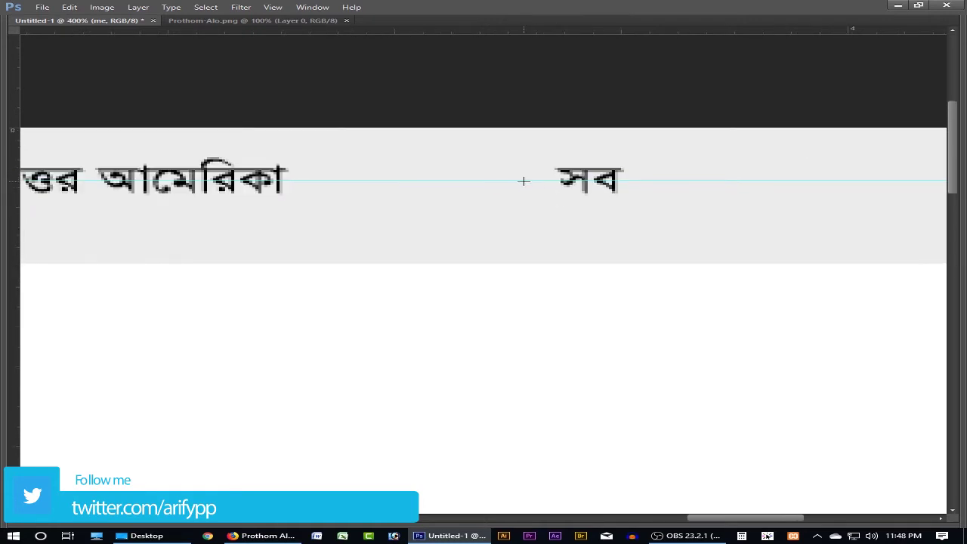
{"action": "left_click_drag", "start_coordinate": [525, 181], "coordinate": [517, 32]}
{"action": "key", "text": "Tab"}
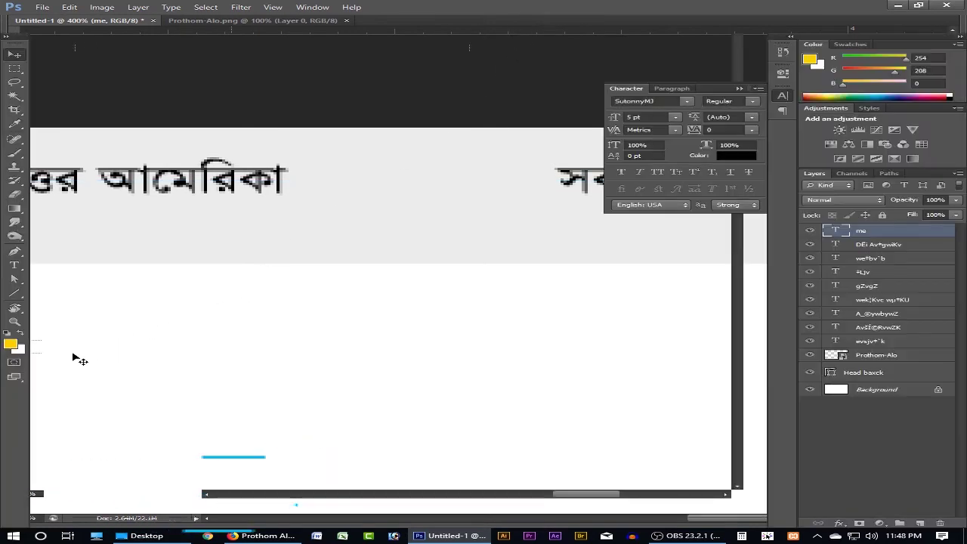
Step: Draw a short horizontal line just left of সব and shorten it from the right end
{"action": "left_click", "coordinate": [15, 294]}
{"action": "key", "text": "Tab"}
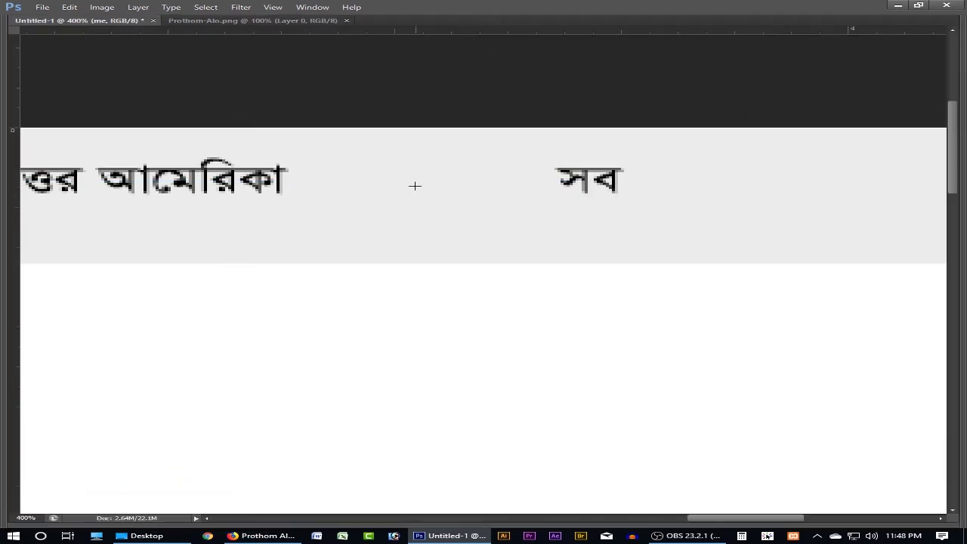
{"action": "left_click_drag", "start_coordinate": [462, 179], "coordinate": [535, 179]}
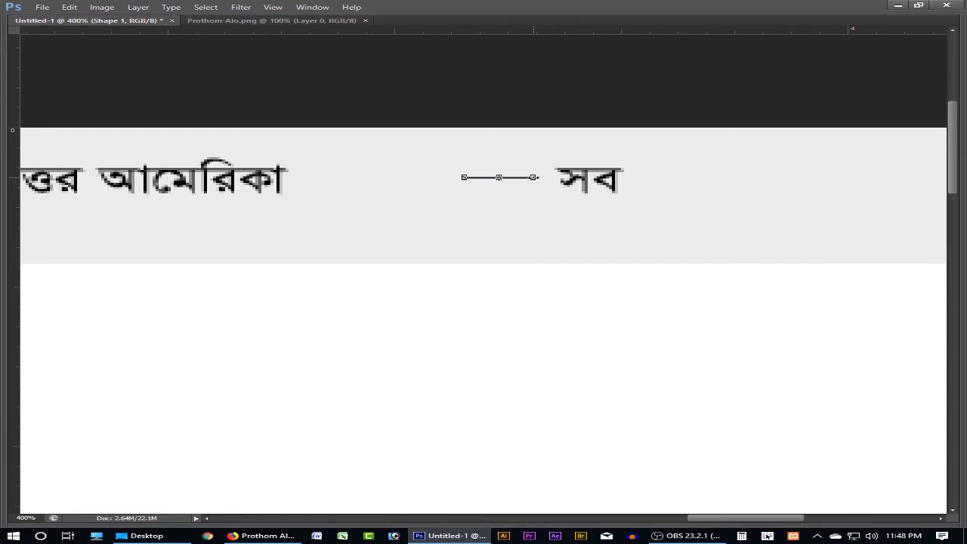
{"action": "left_click_drag", "start_coordinate": [533, 177], "coordinate": [489, 195]}
Step: Set the Line tool stroke width to 34.97 pt
{"action": "key", "text": "Tab"}
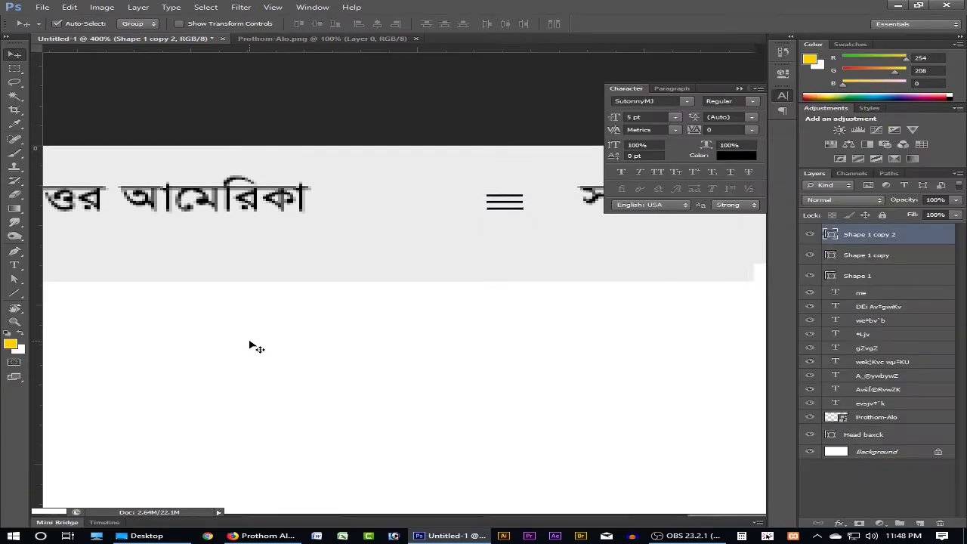
{"action": "left_click", "coordinate": [16, 295]}
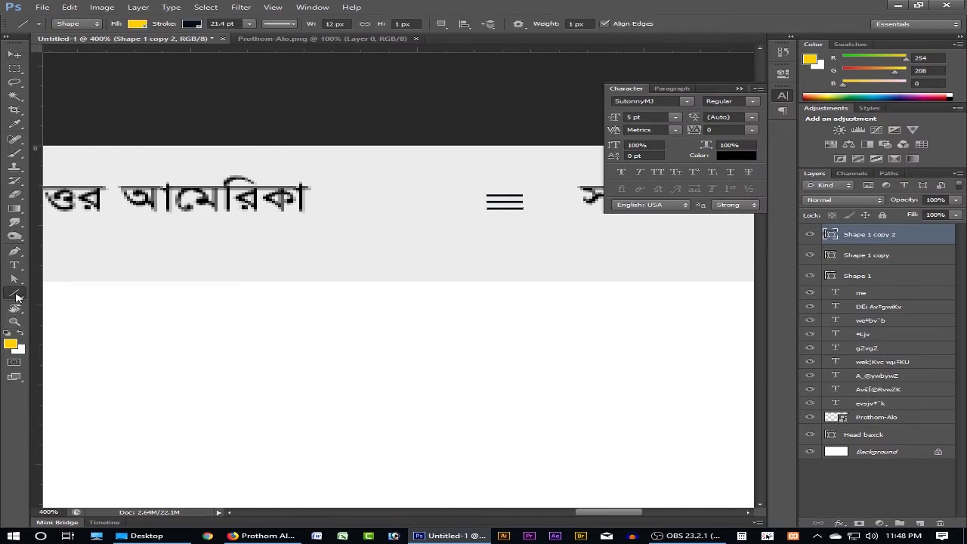
{"action": "left_click", "coordinate": [248, 24]}
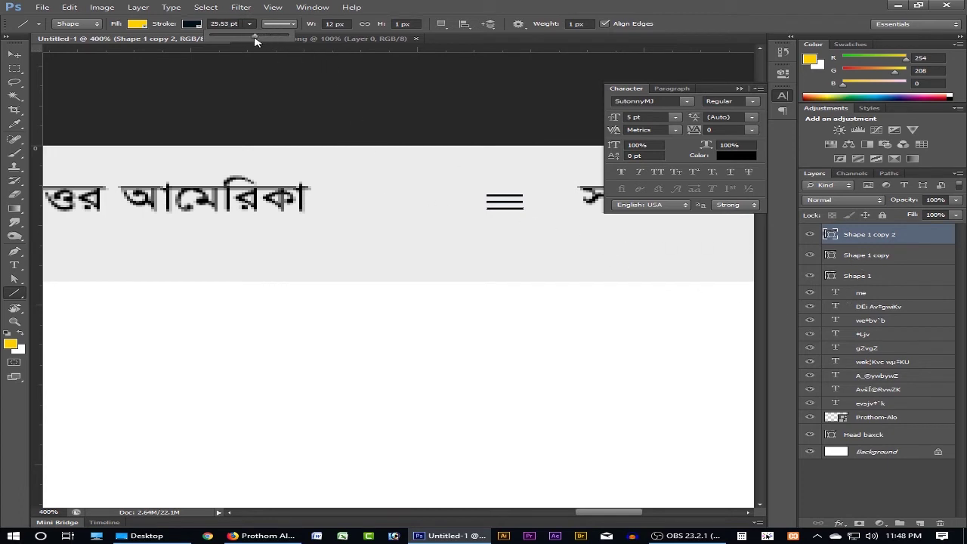
{"action": "left_click", "coordinate": [193, 42]}
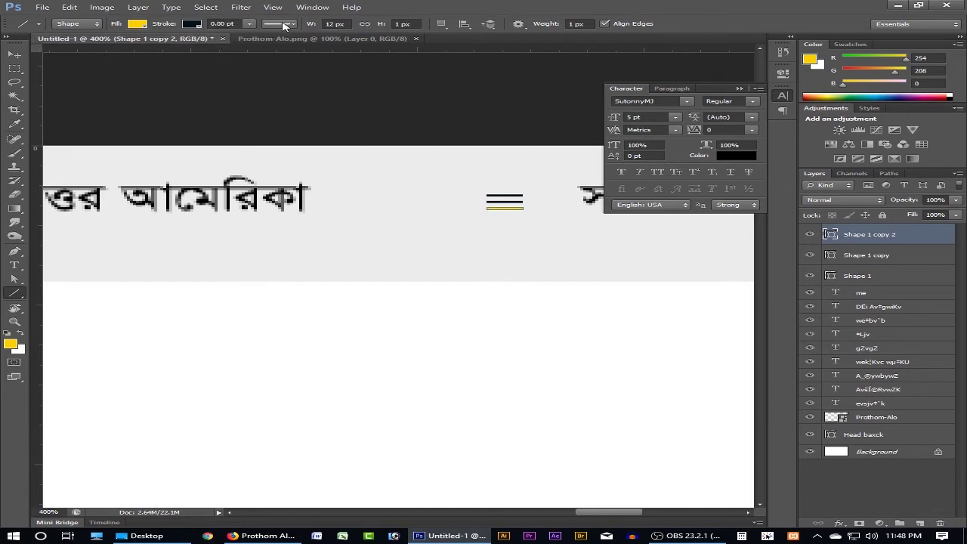
{"action": "left_click", "coordinate": [250, 25]}
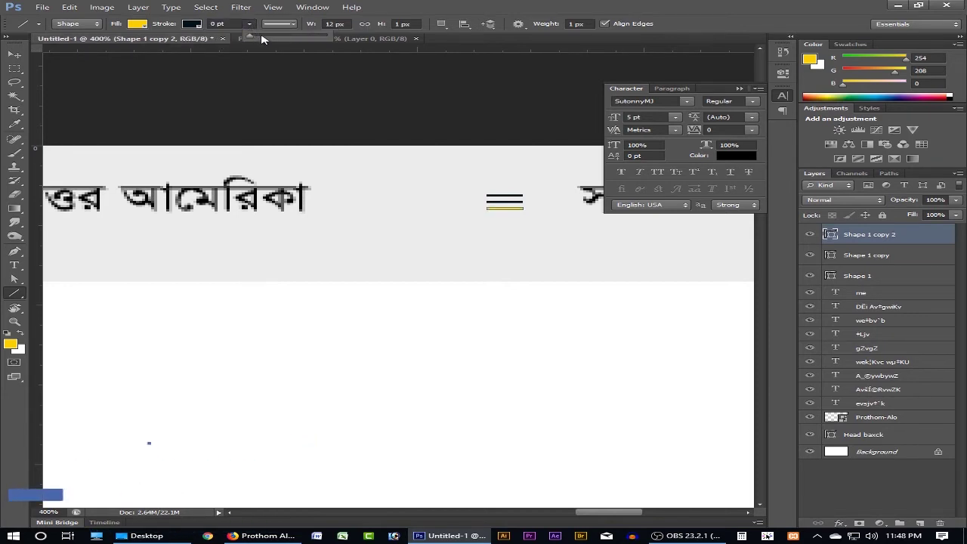
{"action": "left_click_drag", "start_coordinate": [285, 42], "coordinate": [325, 36]}
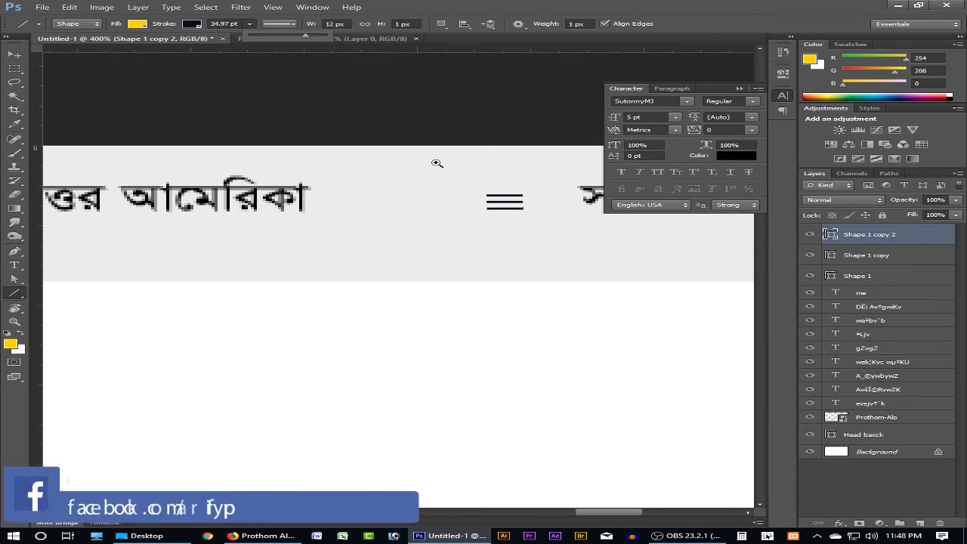
Step: Zoom in on the icon and move the top and middle lines down slightly
{"action": "left_click", "coordinate": [508, 212], "text": "ctrl"}
{"action": "left_click", "coordinate": [514, 222], "text": "ctrl"}
{"action": "left_click", "coordinate": [507, 205], "text": "ctrl"}
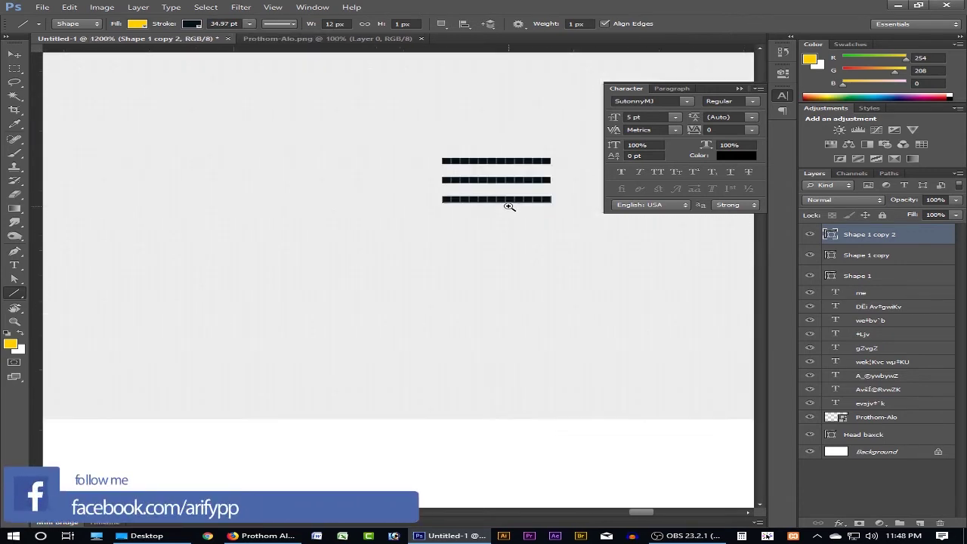
{"action": "key", "text": "v"}
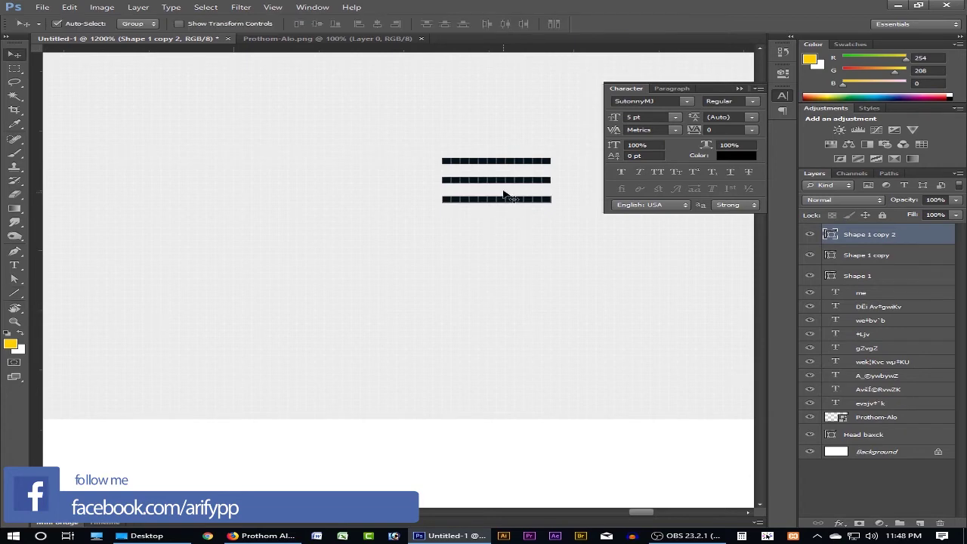
{"action": "left_click_drag", "start_coordinate": [505, 184], "coordinate": [514, 205]}
{"action": "left_click_drag", "start_coordinate": [507, 167], "coordinate": [512, 183]}
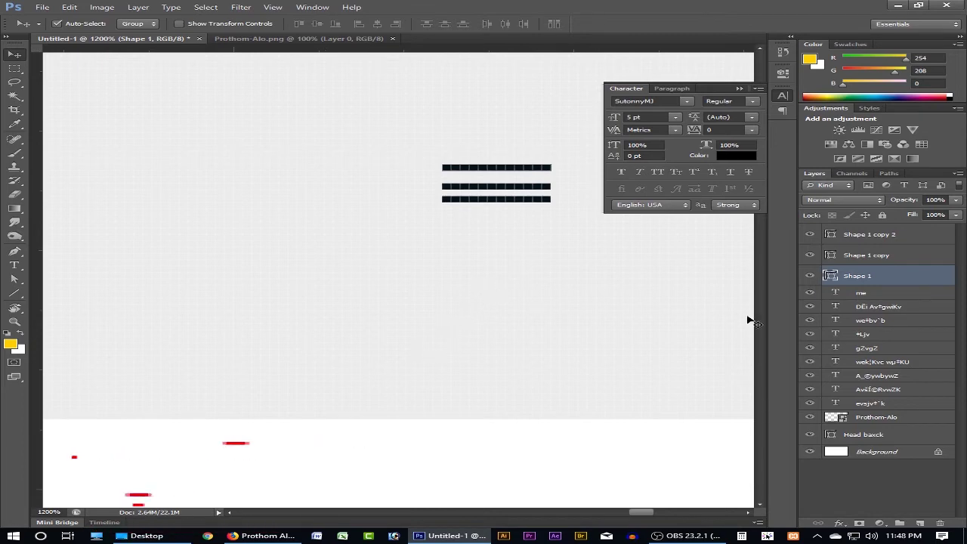
{"action": "left_click", "coordinate": [534, 188]}
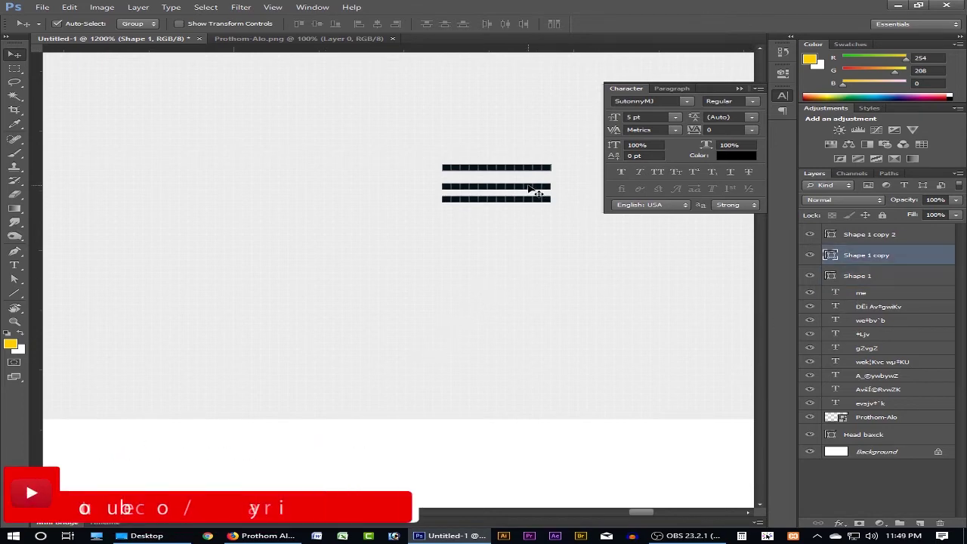
{"action": "left_click", "coordinate": [892, 236]}
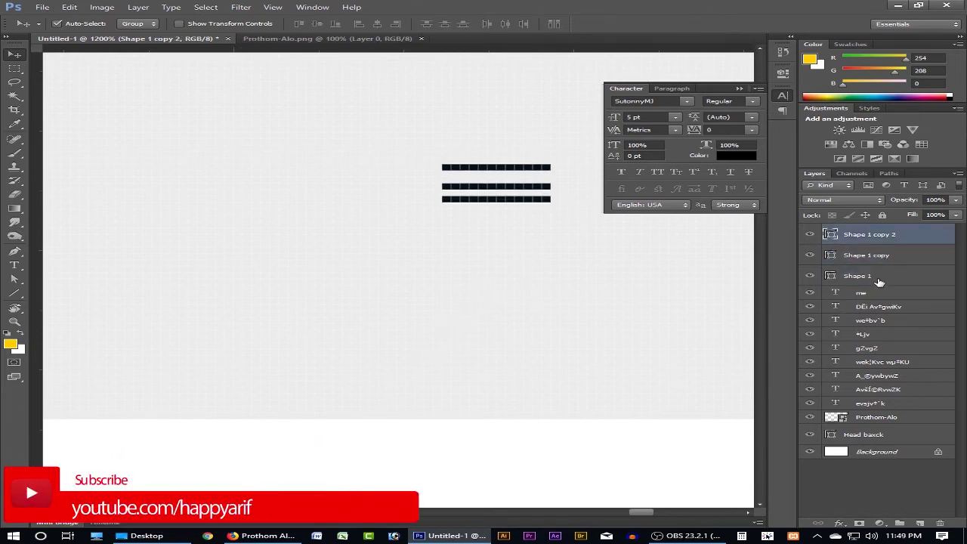
Step: Select all three line layers, cancelling the accidental close-document prompts
{"action": "left_click", "coordinate": [878, 283], "text": "shift"}
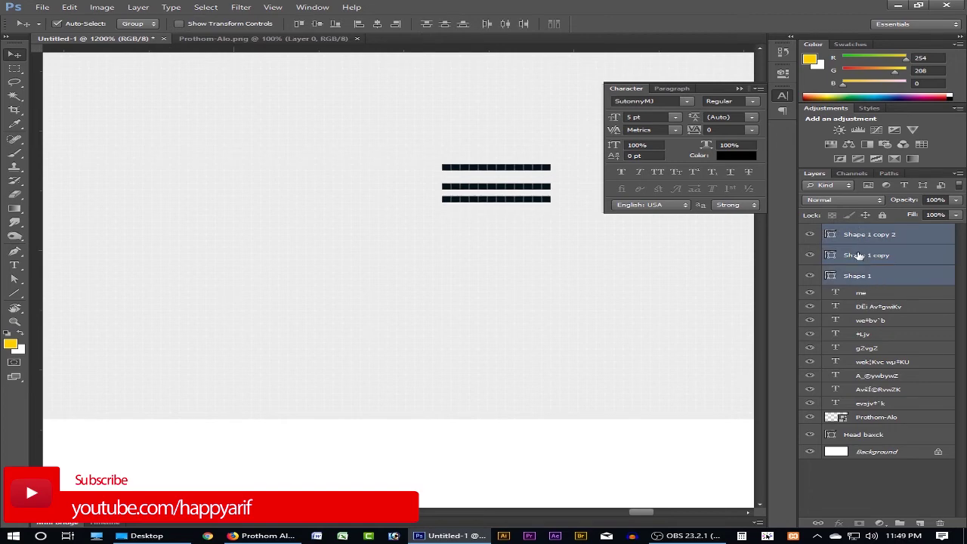
{"action": "key", "text": "ctrl+w"}
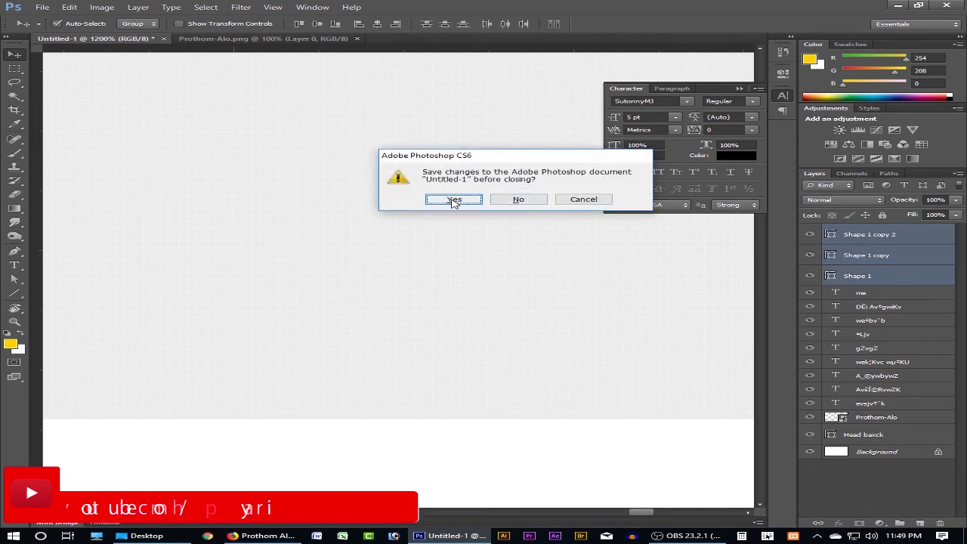
{"action": "left_click", "coordinate": [583, 200]}
{"action": "key", "text": "ctrl+w"}
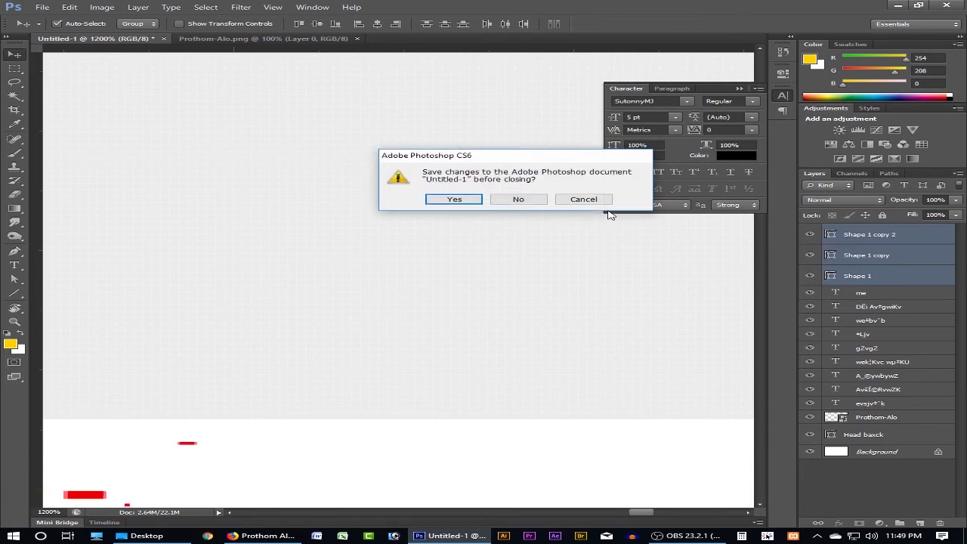
{"action": "left_click", "coordinate": [583, 199]}
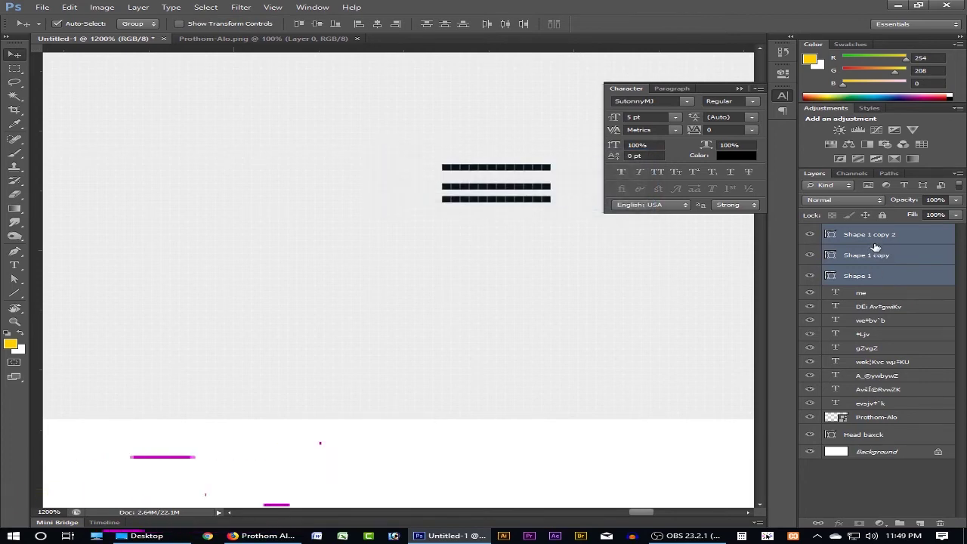
Step: Rasterize the three line layers and combine them into one layer
{"action": "right_click", "coordinate": [859, 239]}
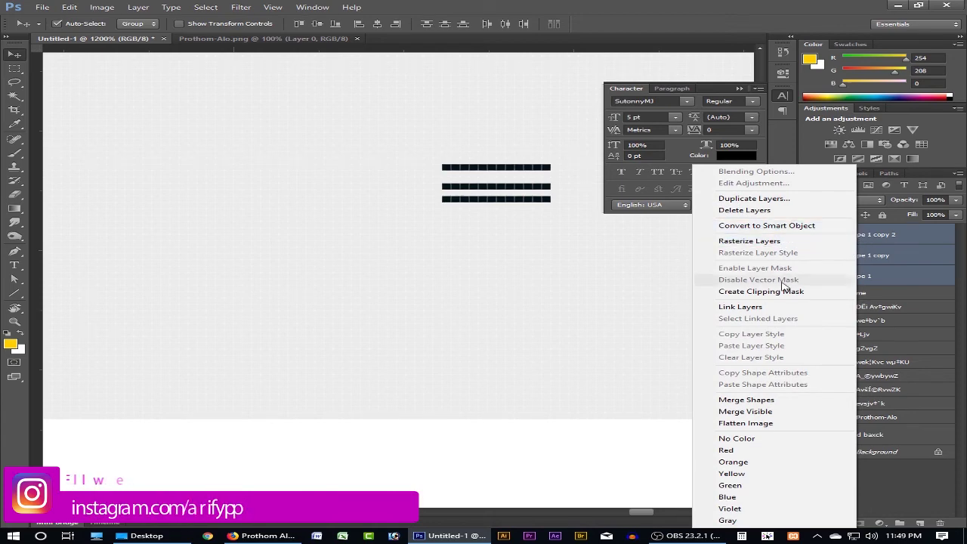
{"action": "left_click", "coordinate": [786, 240]}
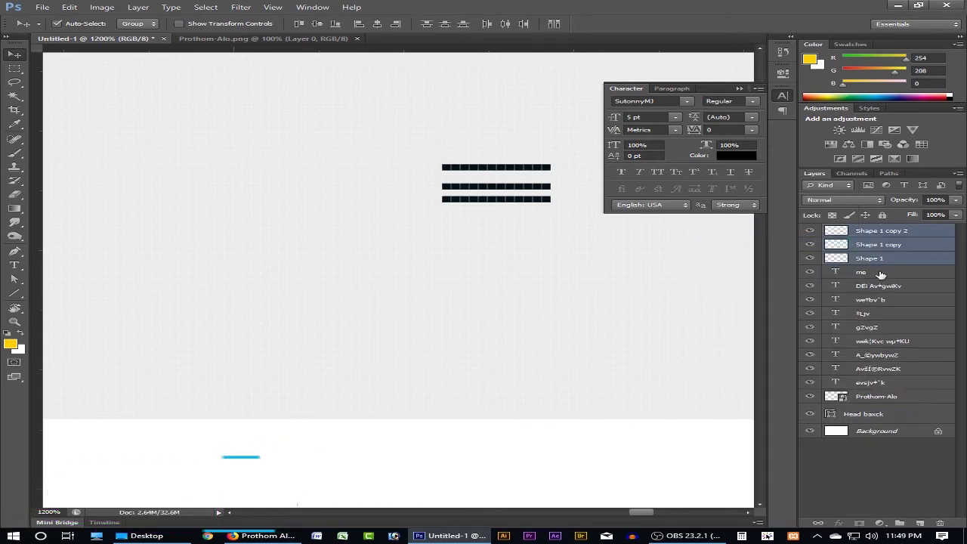
{"action": "right_click", "coordinate": [855, 240]}
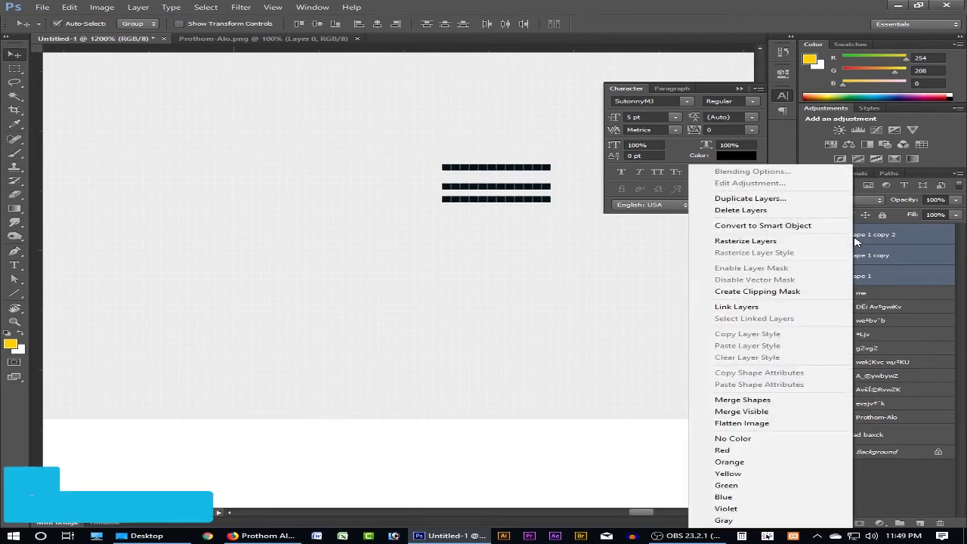
{"action": "left_click", "coordinate": [760, 226]}
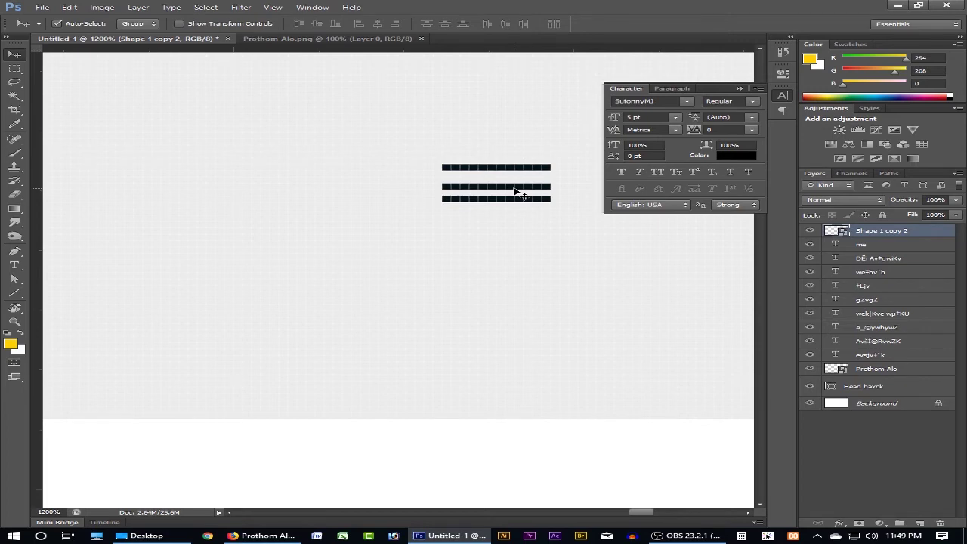
Step: Narrow the combined lines with Free Transform, then undo back to three separate line layers
{"action": "key", "text": "ctrl+t"}
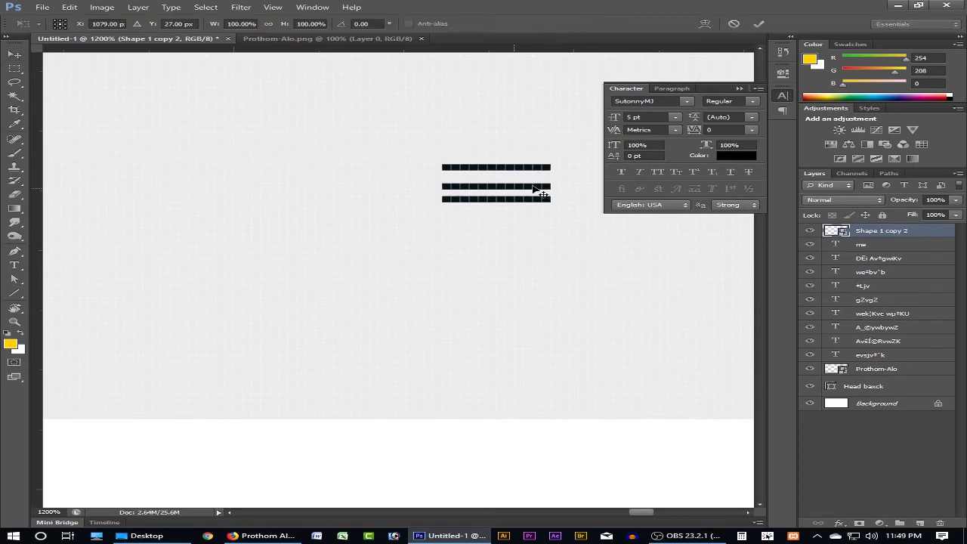
{"action": "left_click_drag", "start_coordinate": [551, 183], "coordinate": [542, 183]}
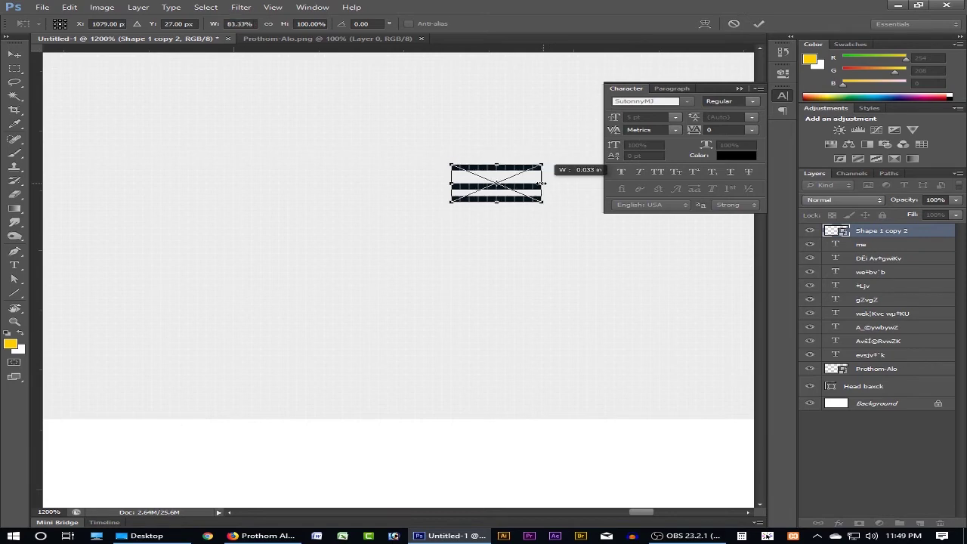
{"action": "key", "text": "Return"}
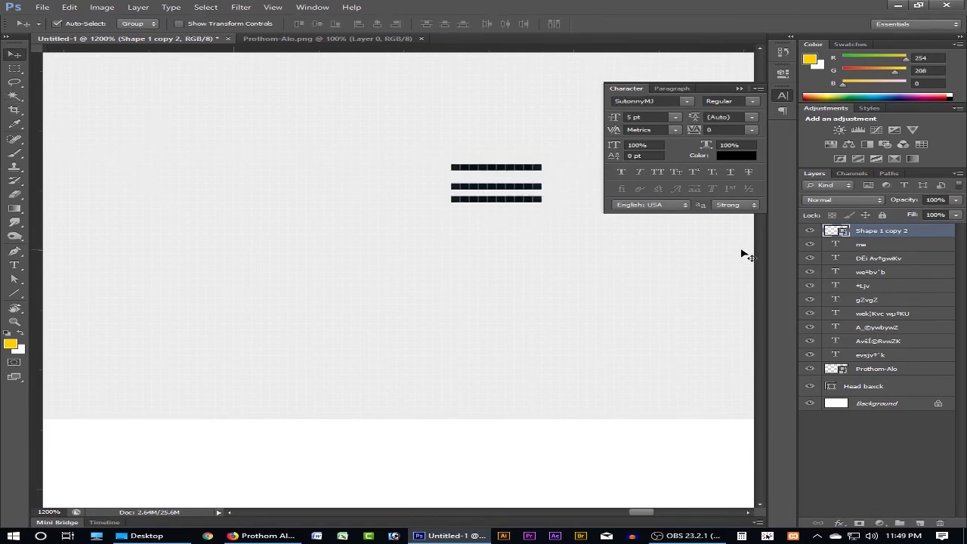
{"action": "key", "text": "ctrl+alt+z"}
{"action": "key", "text": "ctrl+alt+z"}
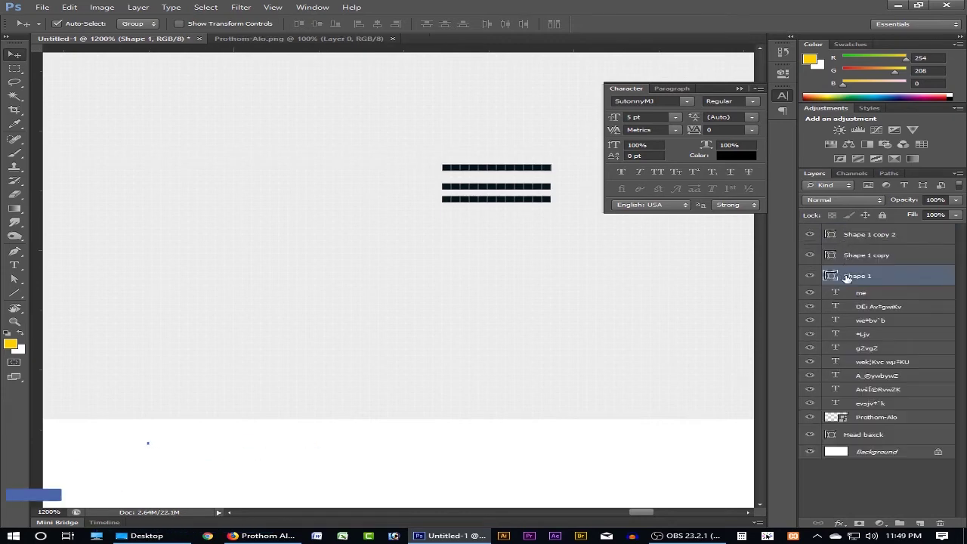
{"action": "left_click", "coordinate": [871, 235]}
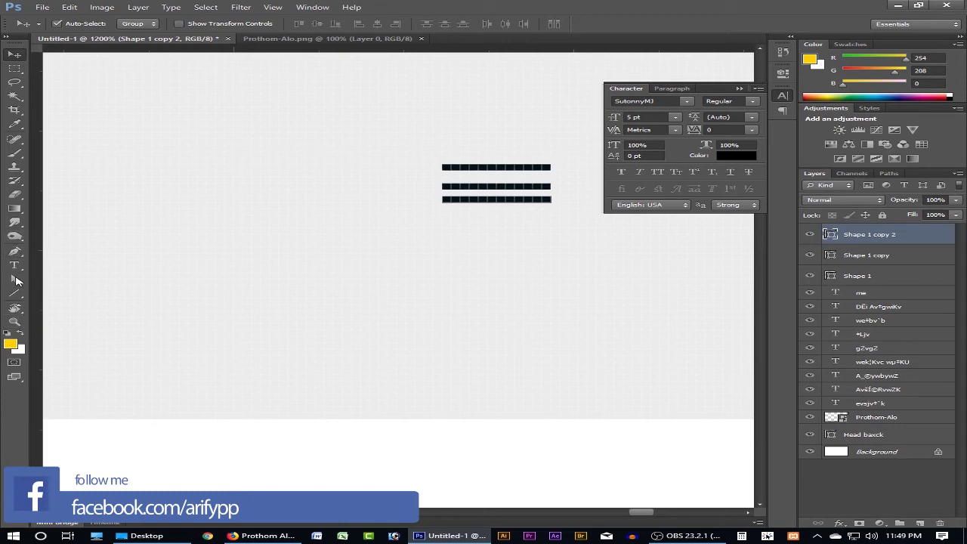
Step: Merge the three bar layers into Shape 1 copy 2 with Ctrl+E, checking the Firefox reference
{"action": "left_click", "coordinate": [14, 295]}
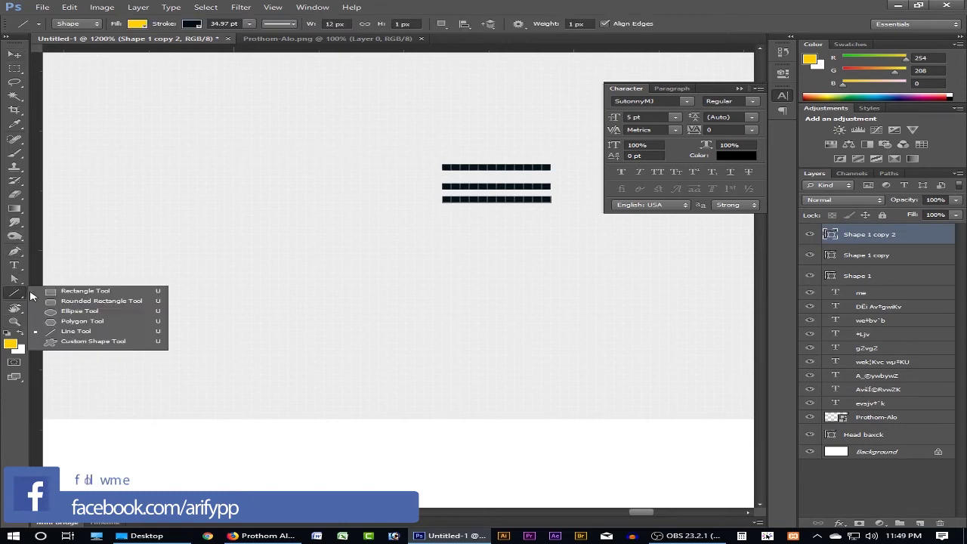
{"action": "left_click", "coordinate": [88, 342]}
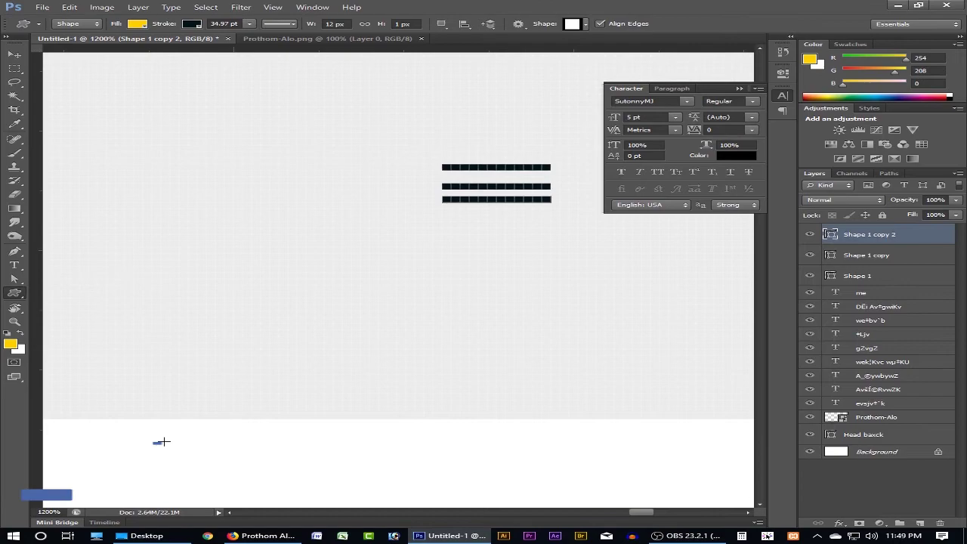
{"action": "left_click", "coordinate": [260, 536]}
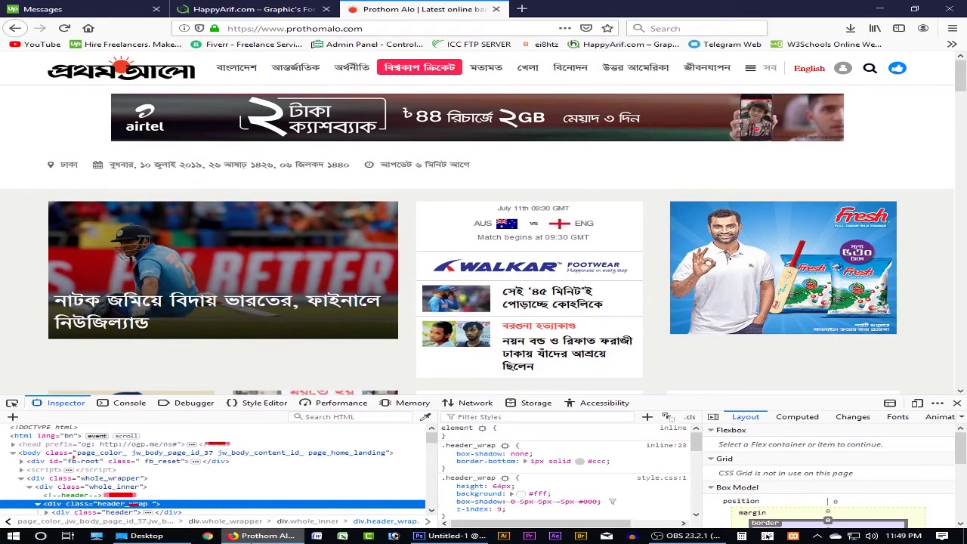
{"action": "left_click", "coordinate": [260, 536]}
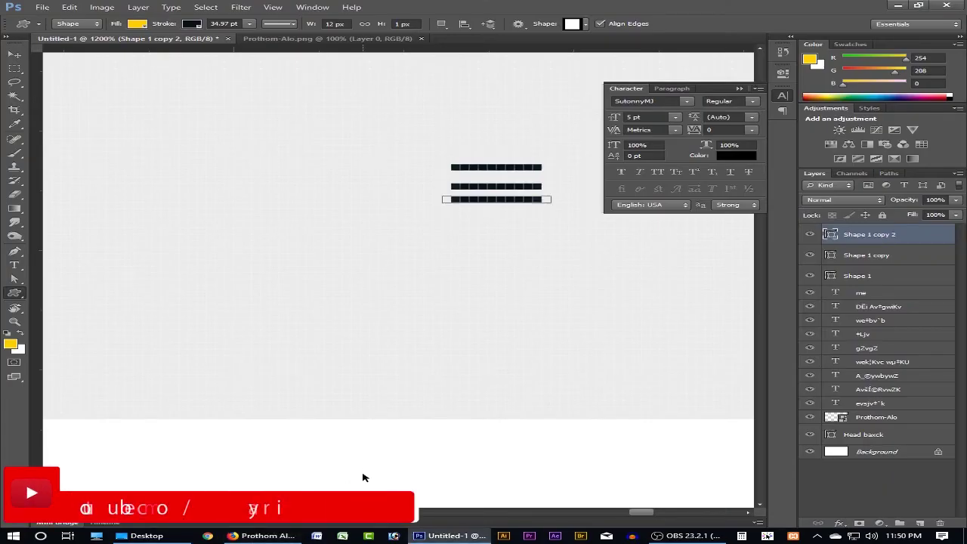
{"action": "key", "text": "ctrl+e"}
{"action": "key", "text": "ctrl+e"}
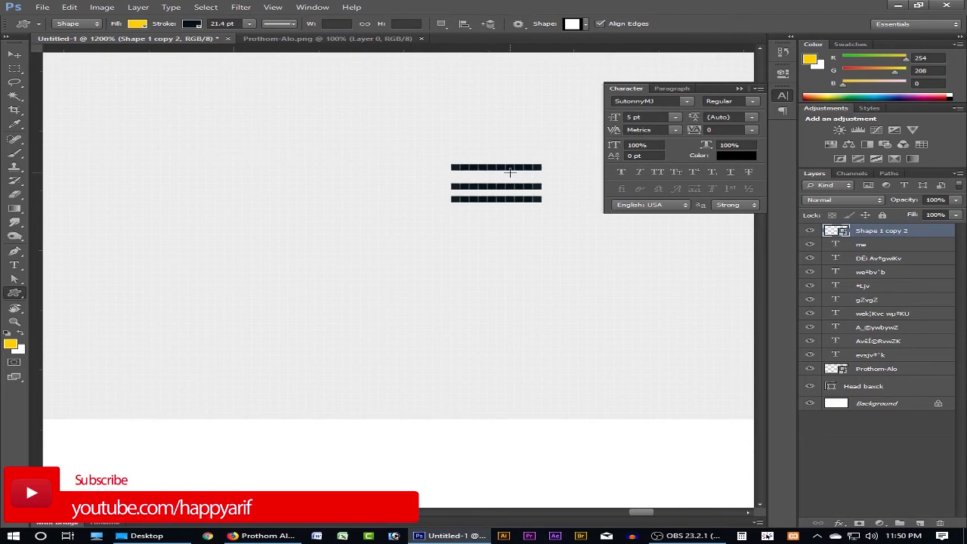
{"action": "left_click", "coordinate": [260, 535]}
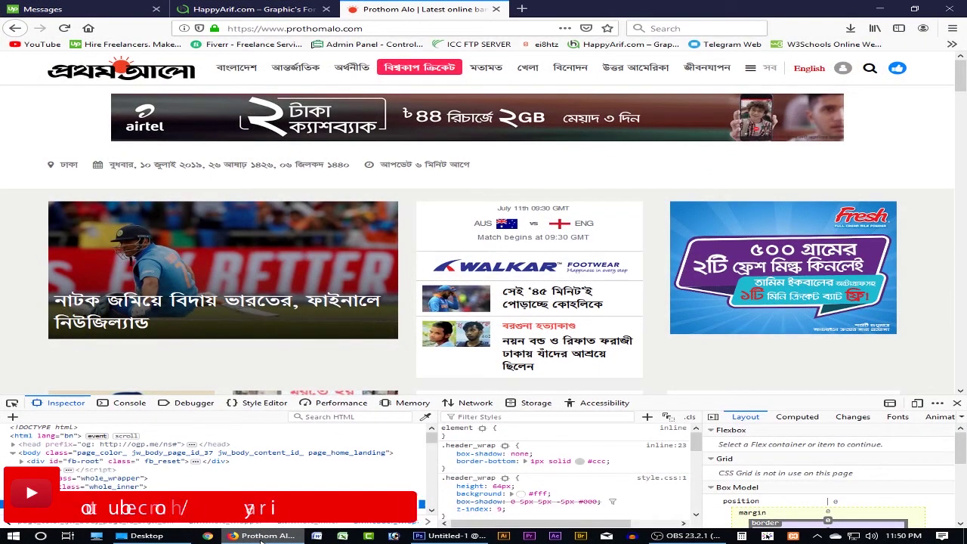
{"action": "left_click", "coordinate": [261, 536]}
Step: Move the সব label left and position the hamburger icon just before it
{"action": "scroll", "coordinate": [563, 222], "scroll_direction": "down", "scroll_amount": 3}
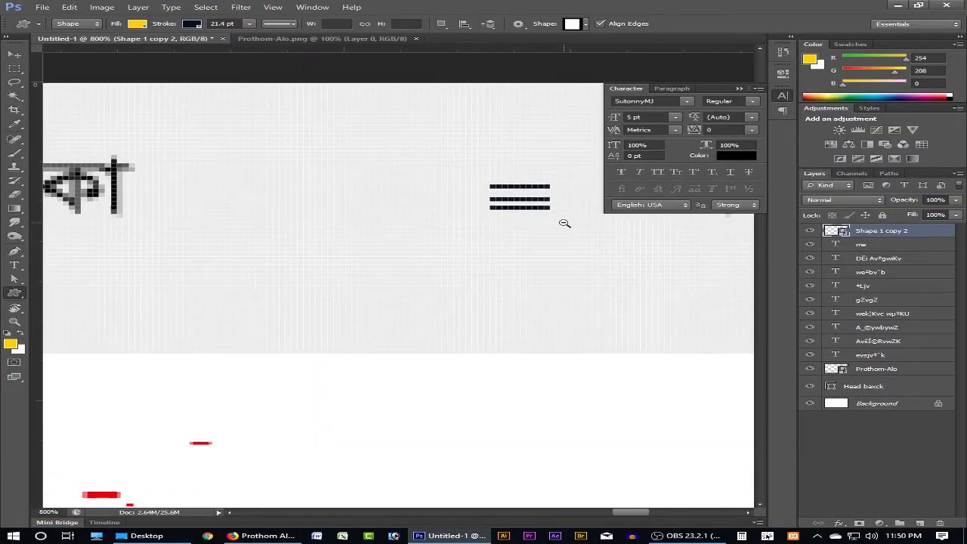
{"action": "key", "text": "Tab"}
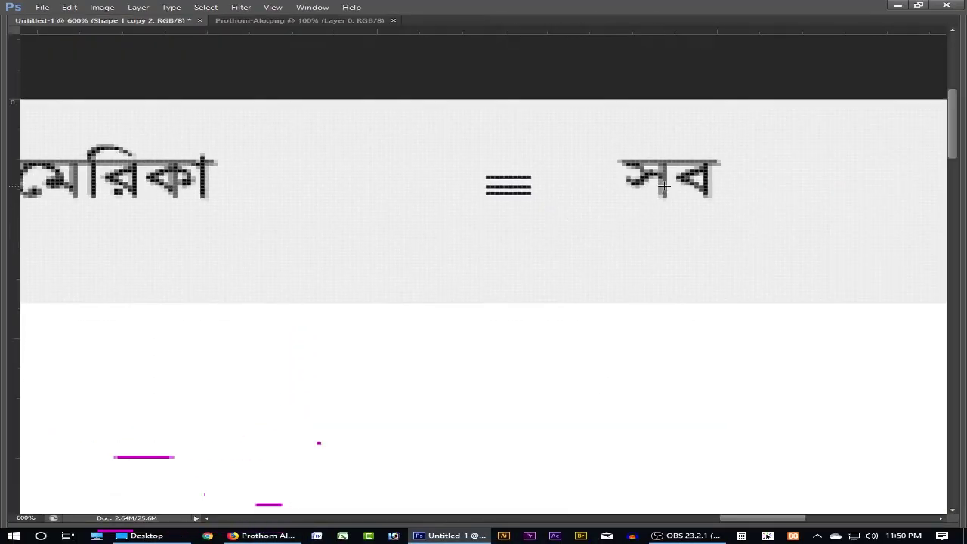
{"action": "left_click_drag", "start_coordinate": [669, 183], "coordinate": [584, 184]}
{"action": "left_click_drag", "start_coordinate": [515, 182], "coordinate": [511, 167]}
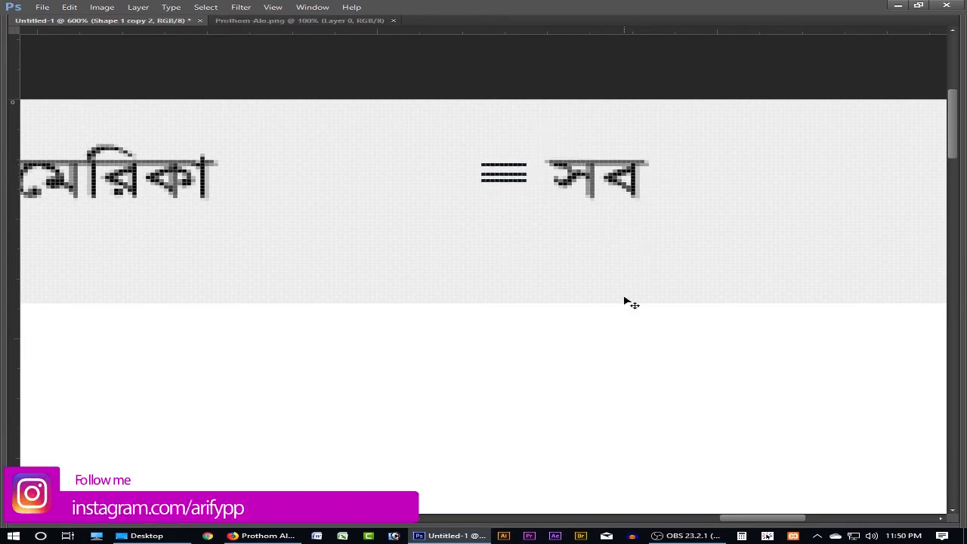
{"action": "left_click", "coordinate": [262, 536]}
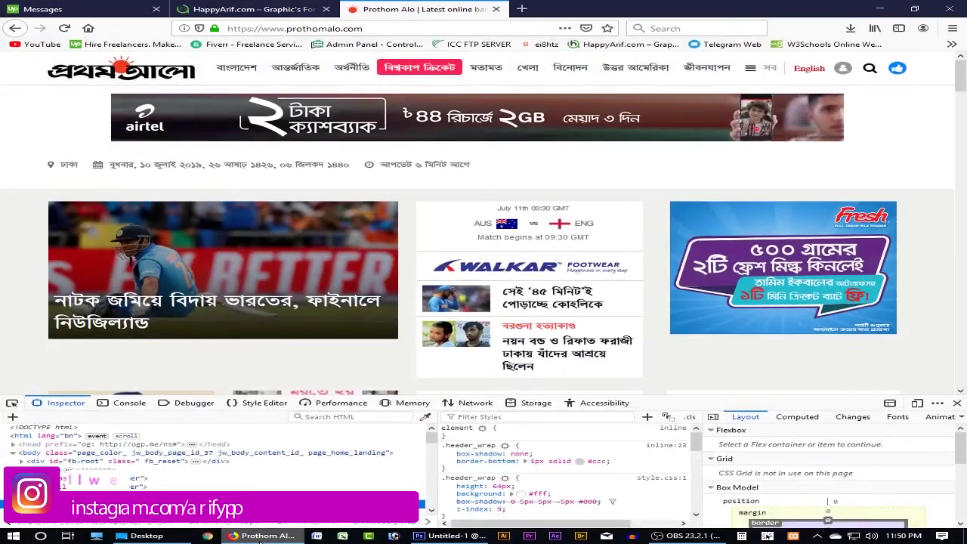
{"action": "left_click", "coordinate": [450, 536]}
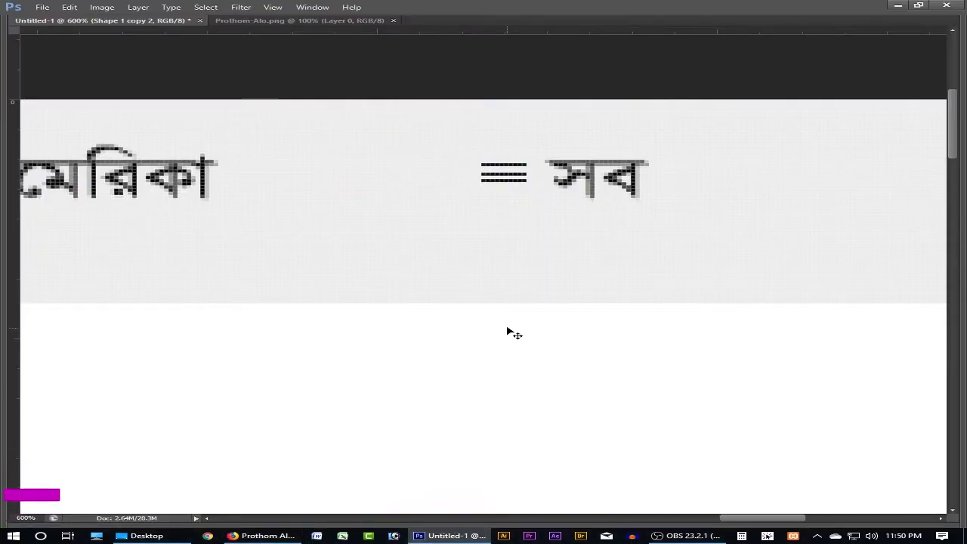
{"action": "key", "text": "Left"}
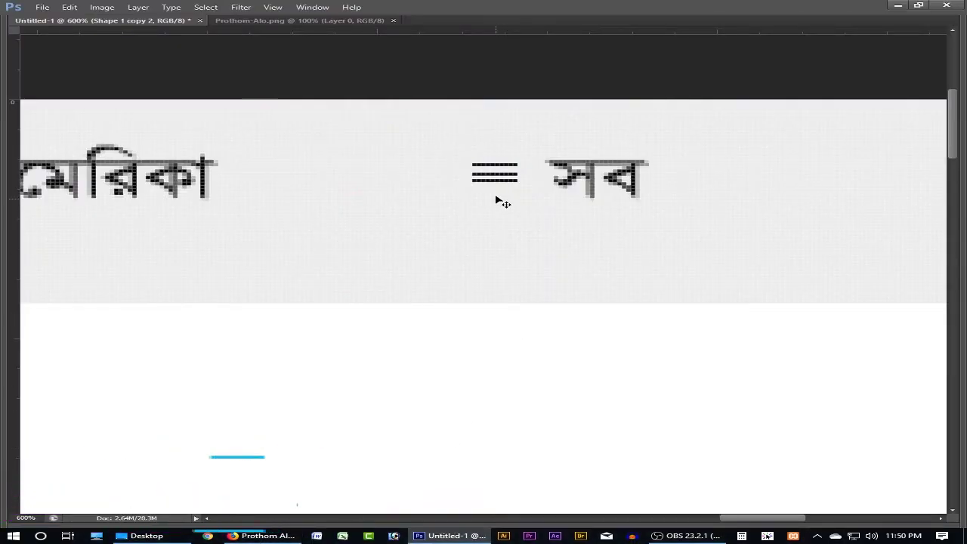
Step: Zoom out to fit the whole banner, compare with the site, and open the সব text's character settings
{"action": "left_click", "coordinate": [591, 243], "text": "alt"}
{"action": "left_click", "coordinate": [591, 244], "text": "alt"}
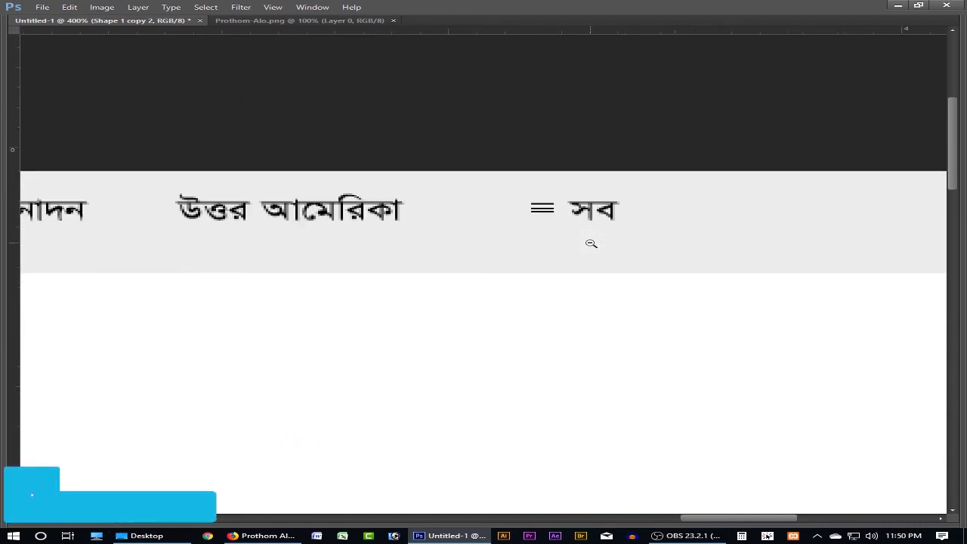
{"action": "left_click", "coordinate": [591, 244], "text": "alt"}
{"action": "left_click", "coordinate": [591, 243], "text": "alt"}
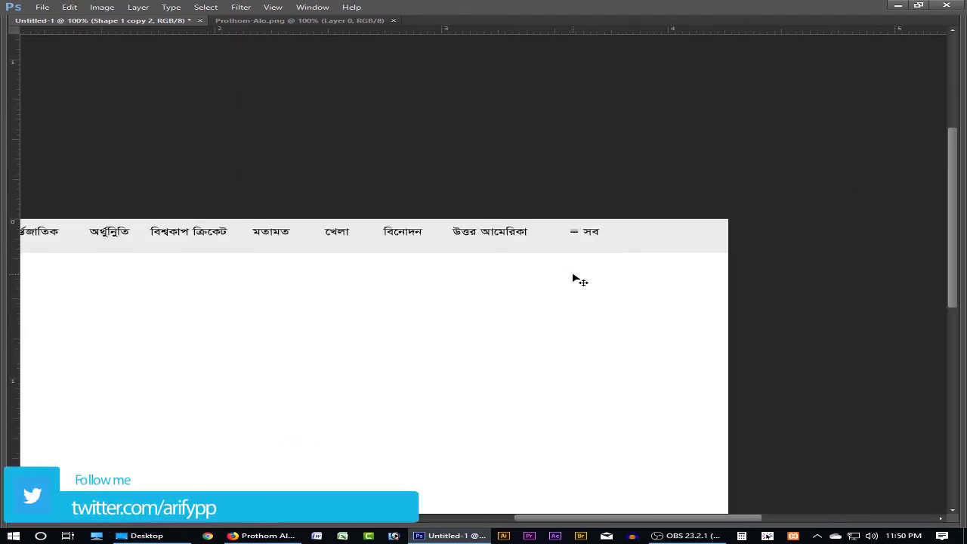
{"action": "key", "text": "ctrl+0"}
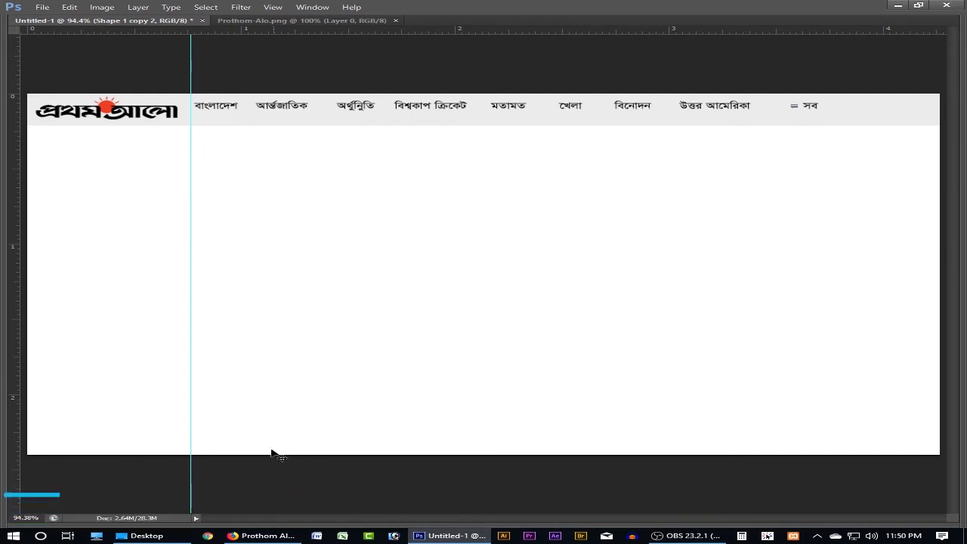
{"action": "left_click", "coordinate": [268, 536]}
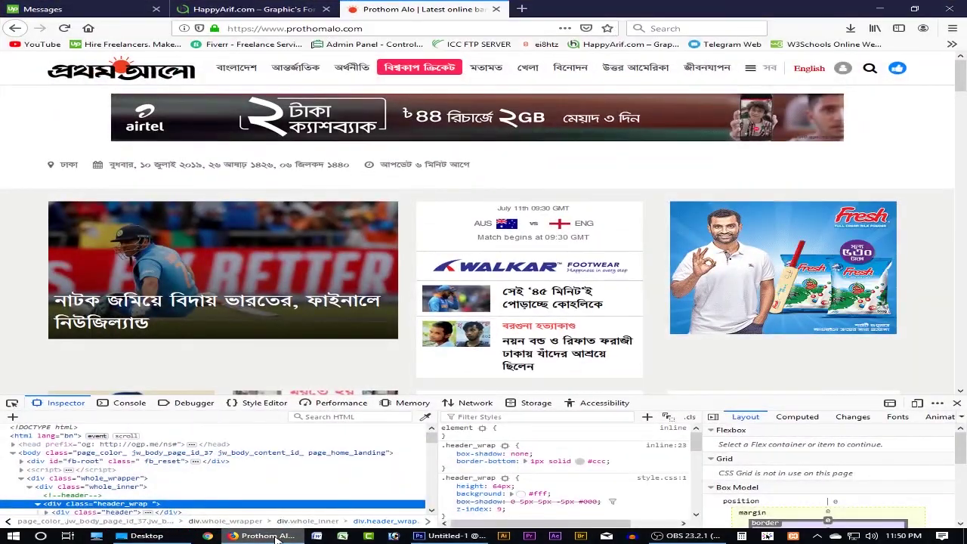
{"action": "key", "text": "alt+Tab"}
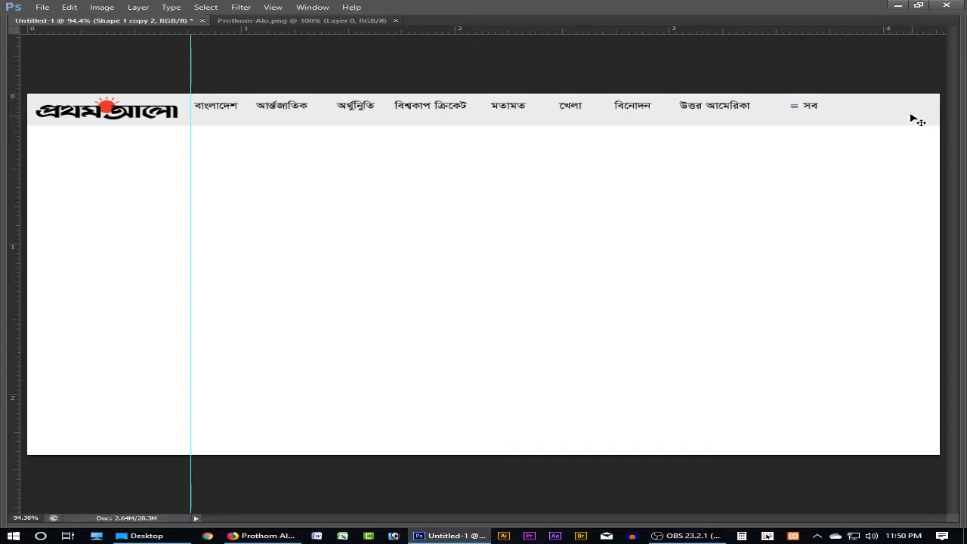
{"action": "double_click", "coordinate": [809, 105]}
{"action": "key", "text": "ctrl+t"}
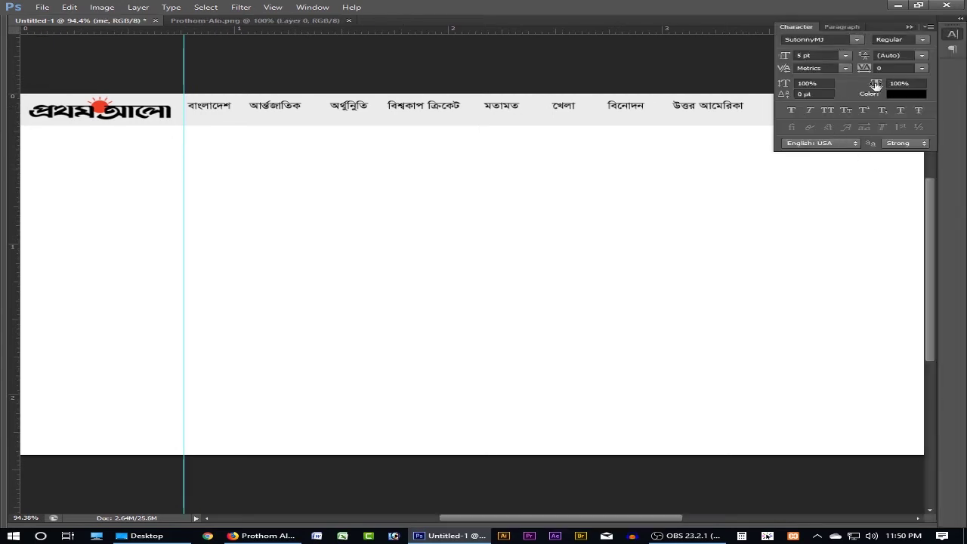
Step: Colour the hamburger icon and সব label text light grey (#CCCCCC) as a first try
{"action": "left_click", "coordinate": [907, 94]}
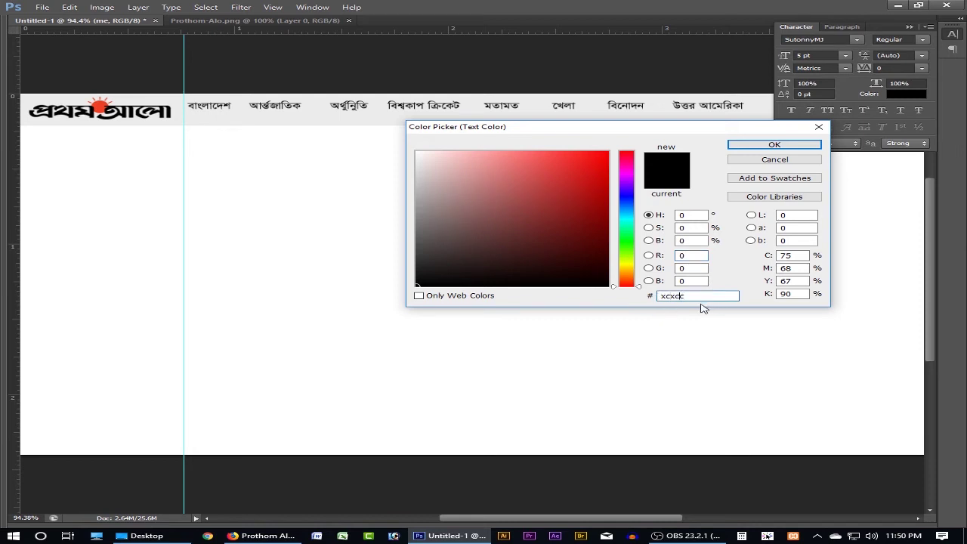
{"action": "key", "text": "BackSpace"}
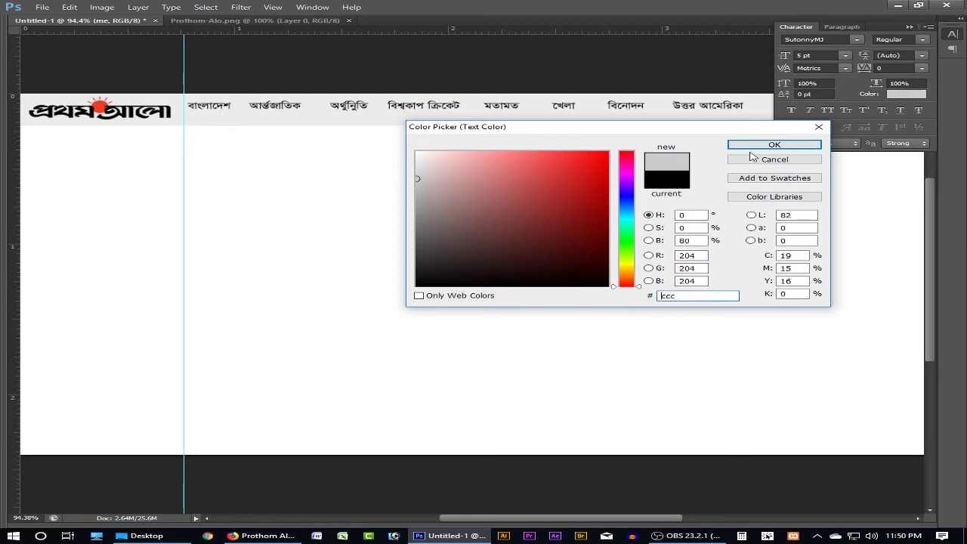
{"action": "left_click", "coordinate": [754, 145]}
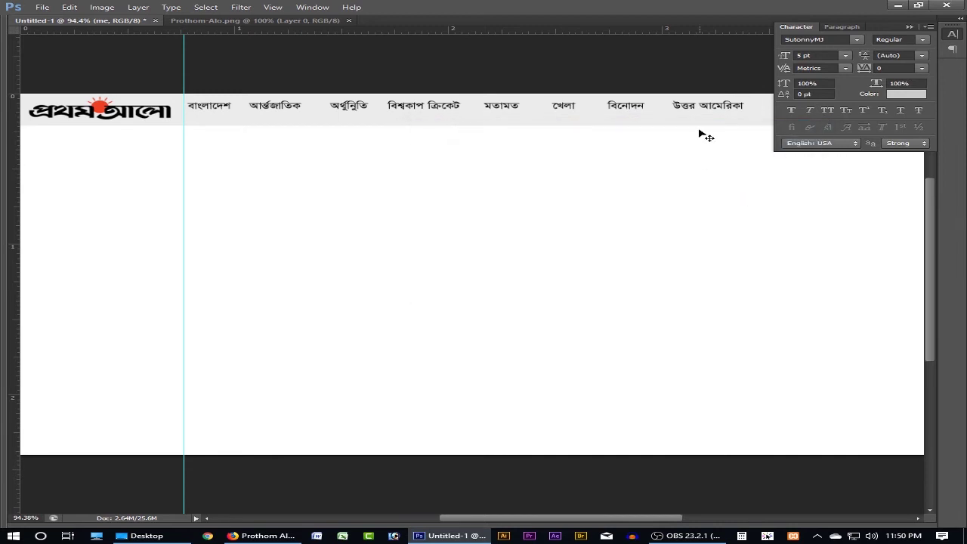
{"action": "key", "text": "Tab"}
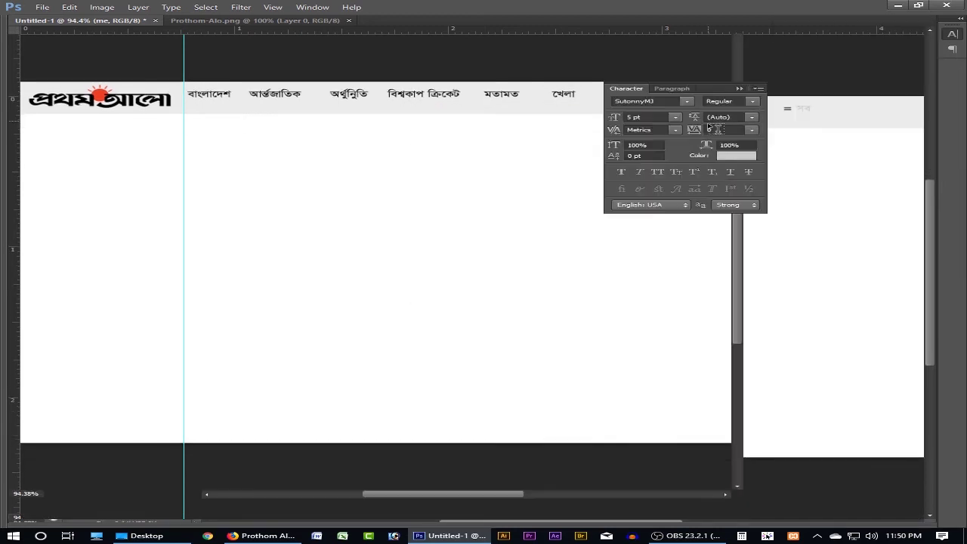
{"action": "key", "text": "Tab"}
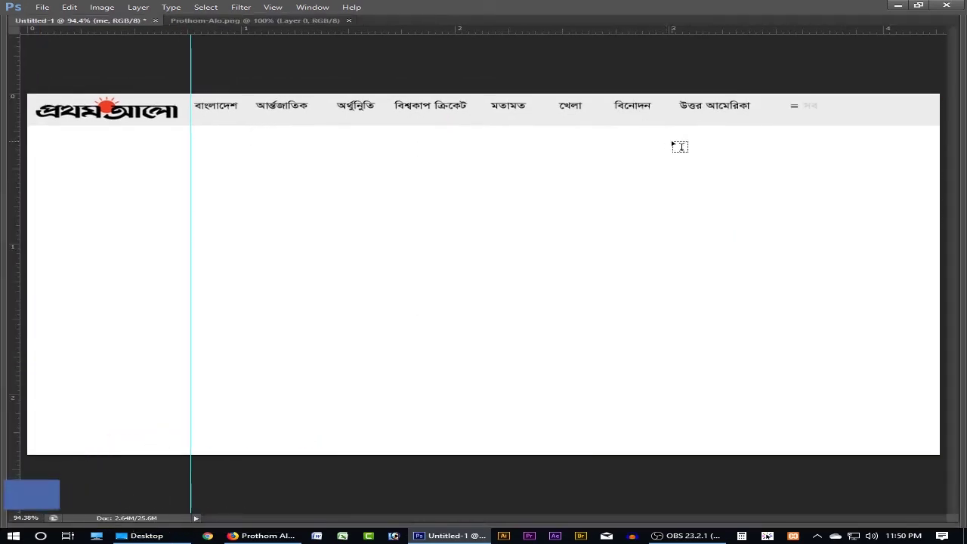
{"action": "key", "text": "Tab"}
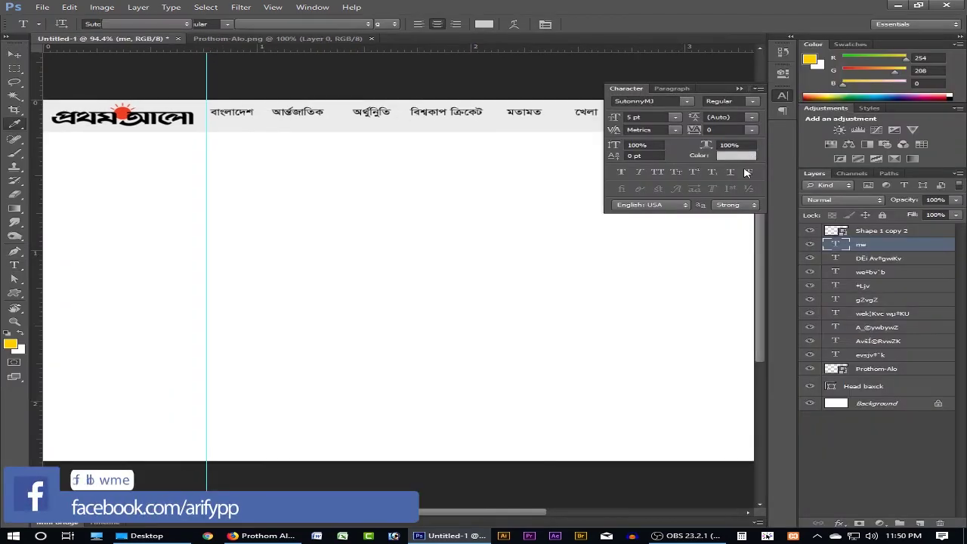
Step: Switch the label to a darker grey (#989696) and compare with the live Prothom Alo header
{"action": "left_click", "coordinate": [724, 159]}
{"action": "left_click", "coordinate": [419, 206]}
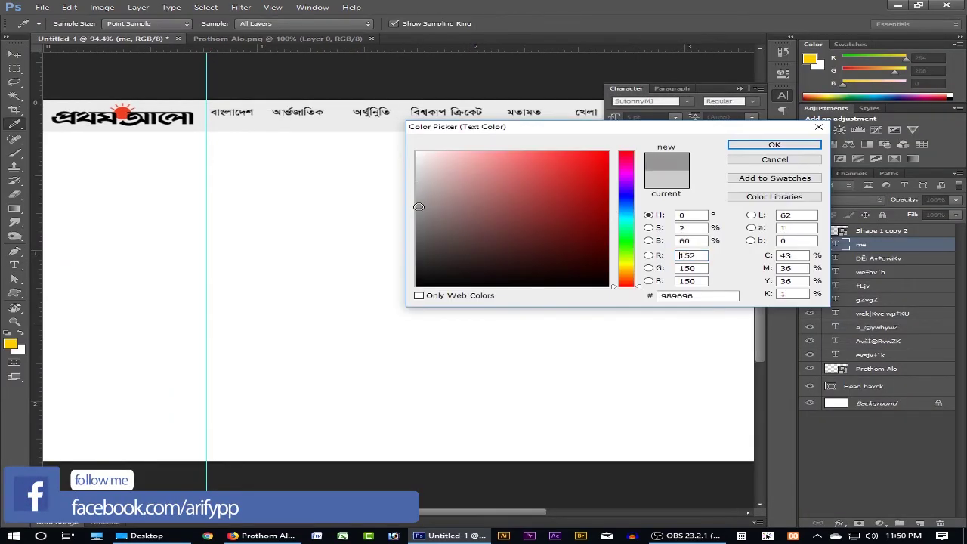
{"action": "key", "text": "Return"}
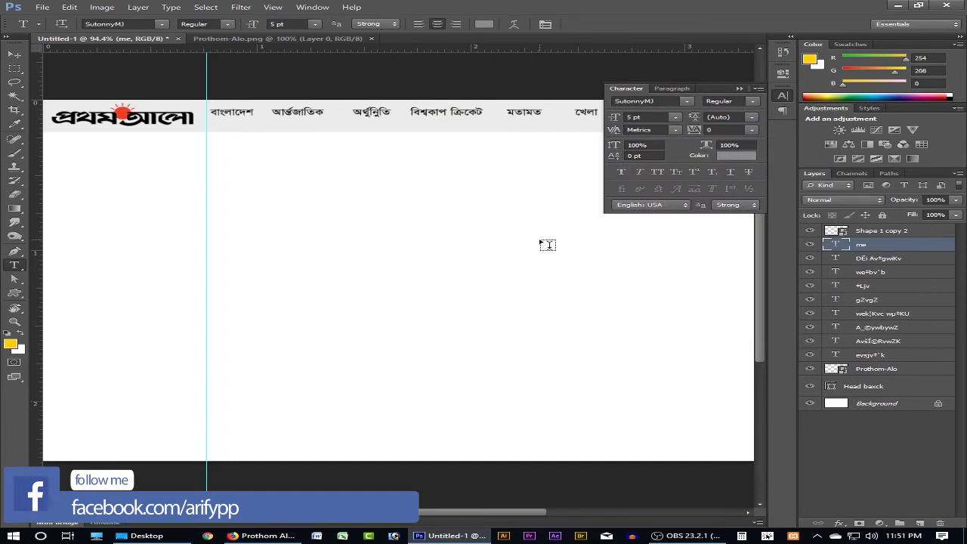
{"action": "key", "text": "Tab"}
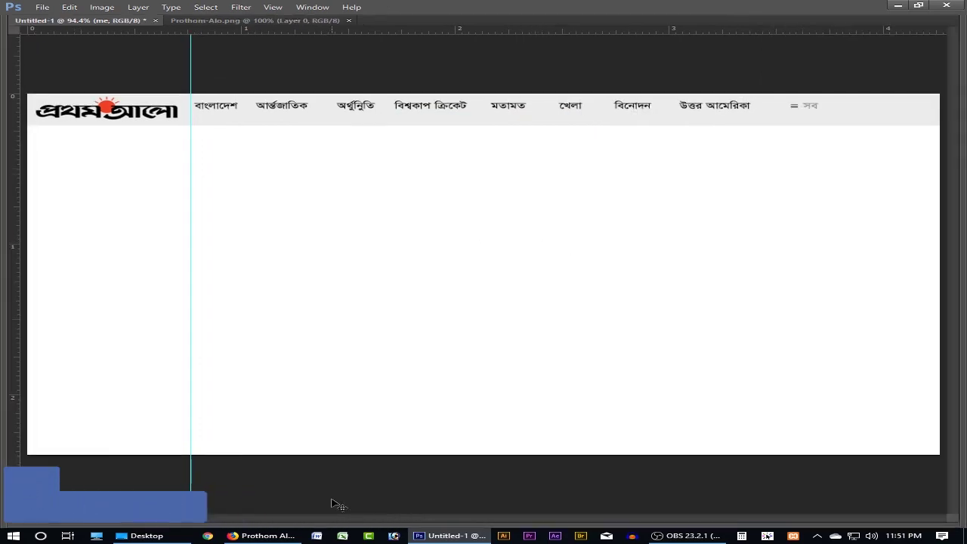
{"action": "left_click", "coordinate": [262, 536]}
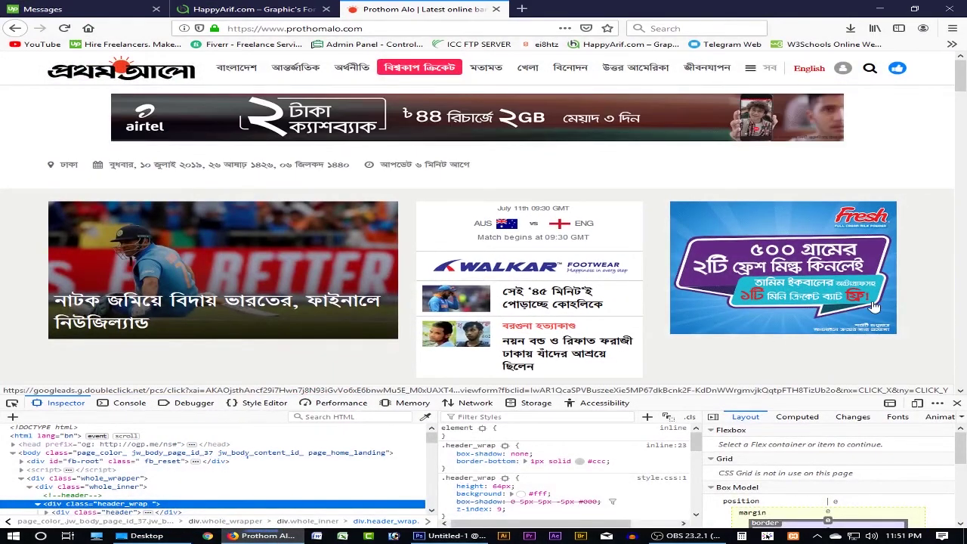
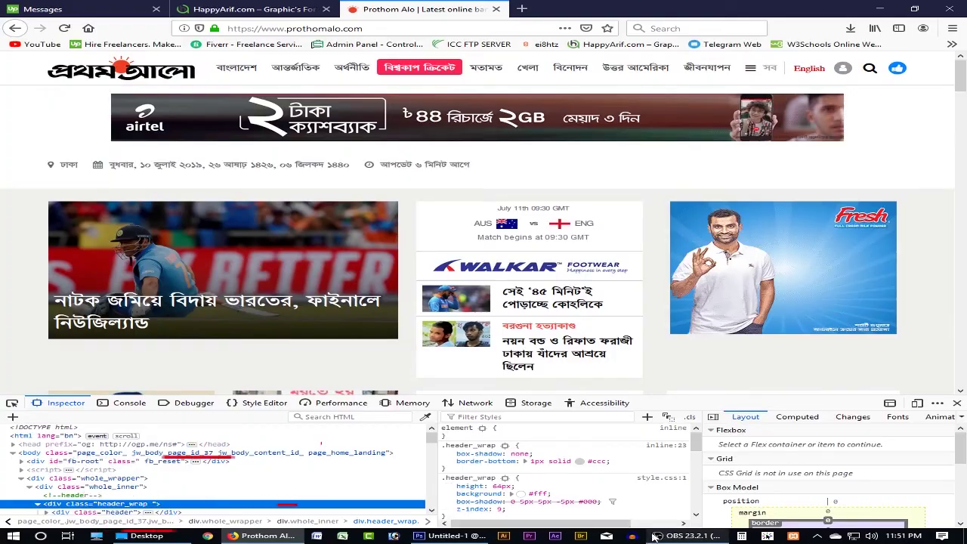
Step: Zoom the header mockup to 200% at its right end and compare it with the live Prothom Alo page
{"action": "left_click", "coordinate": [464, 536]}
{"action": "left_click", "coordinate": [883, 113]}
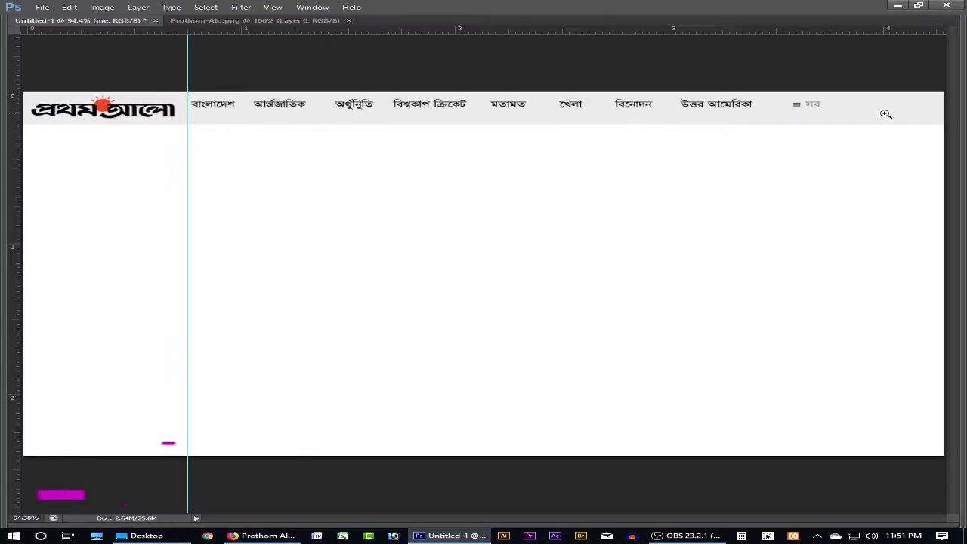
{"action": "left_click", "coordinate": [883, 114]}
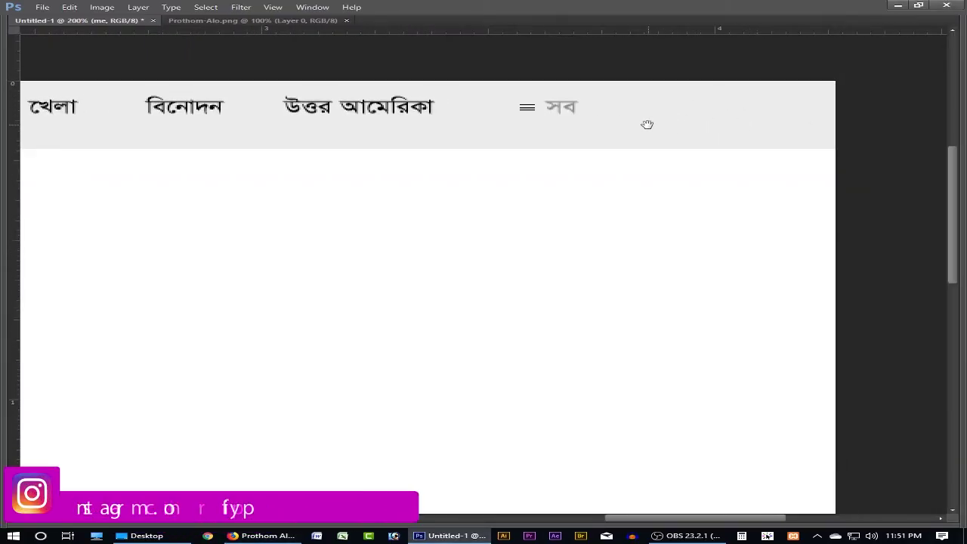
{"action": "left_click", "coordinate": [262, 536]}
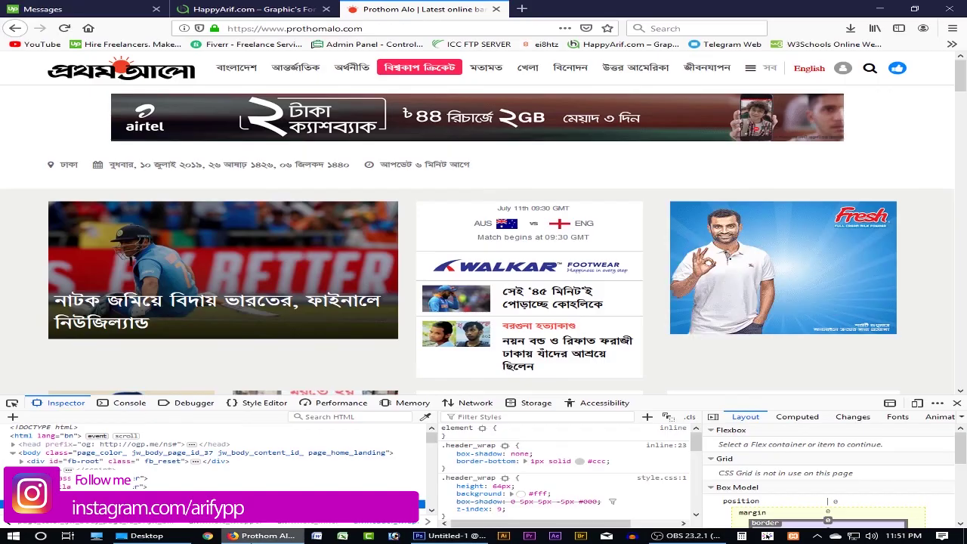
{"action": "key", "text": "alt+Tab"}
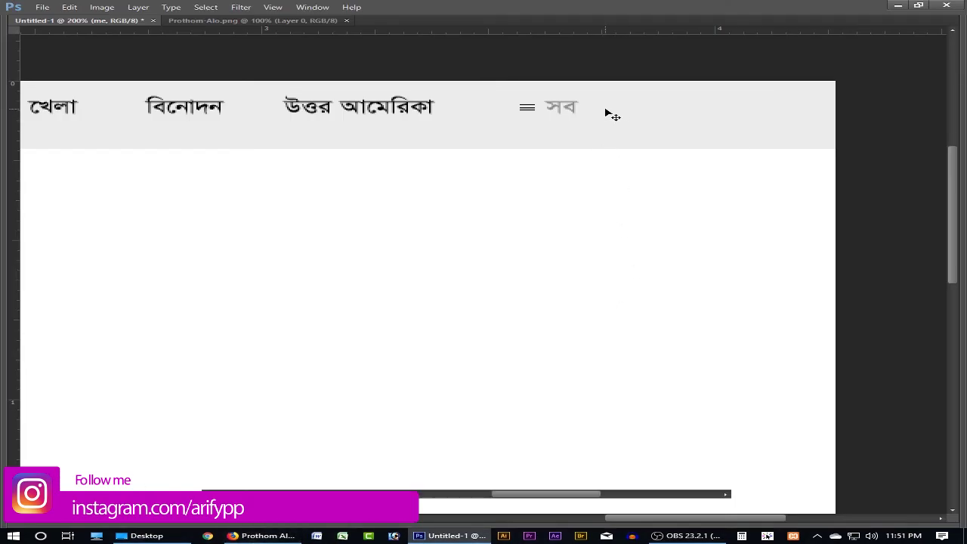
{"action": "key", "text": "Tab"}
Step: Draw a vertical line with the Line Tool just right of the সব menu item
{"action": "left_click", "coordinate": [16, 294]}
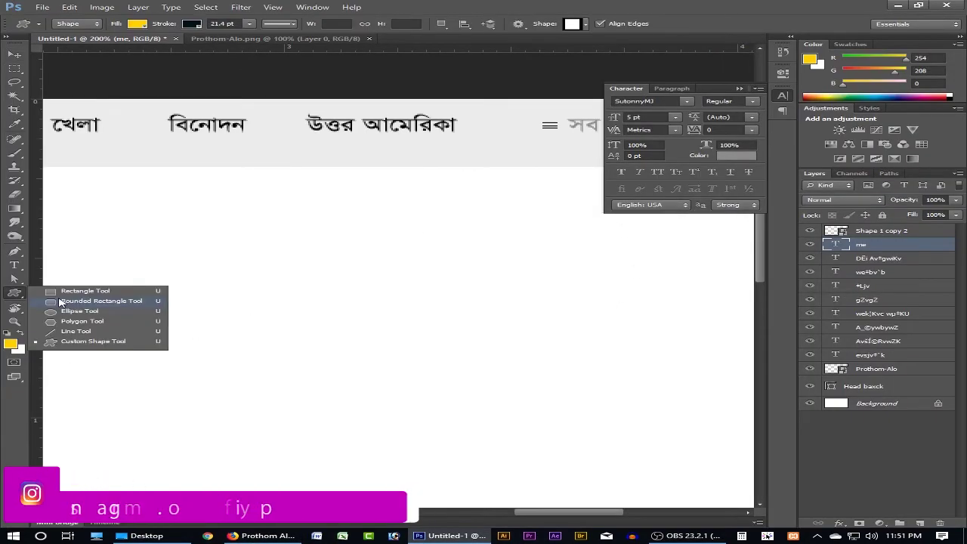
{"action": "left_click", "coordinate": [75, 332]}
{"action": "key", "text": "Tab"}
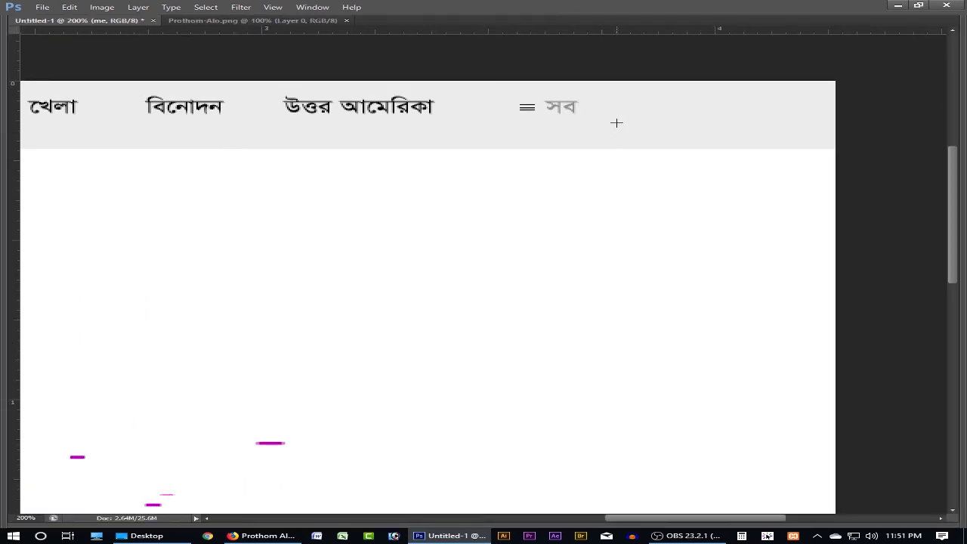
{"action": "left_click_drag", "start_coordinate": [617, 90], "coordinate": [622, 125]}
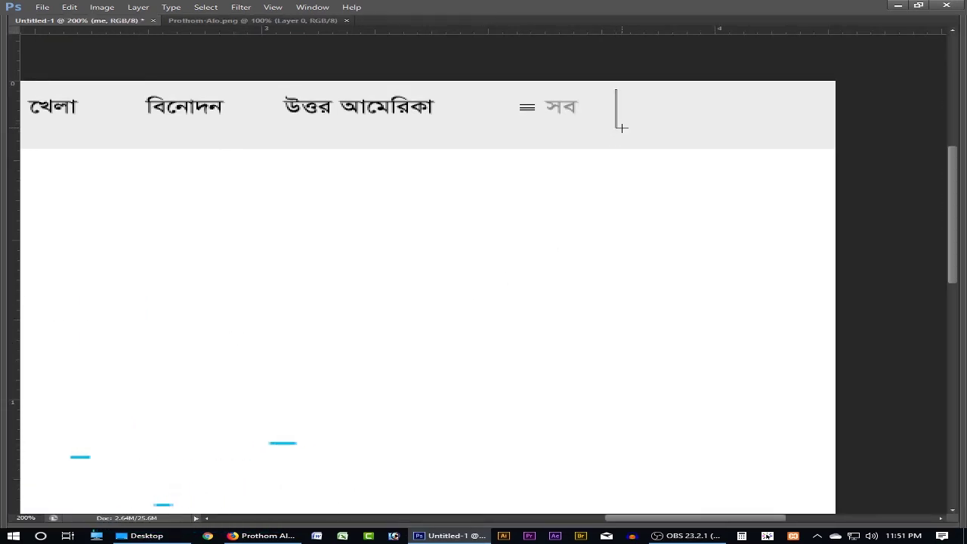
{"action": "key", "text": "Tab"}
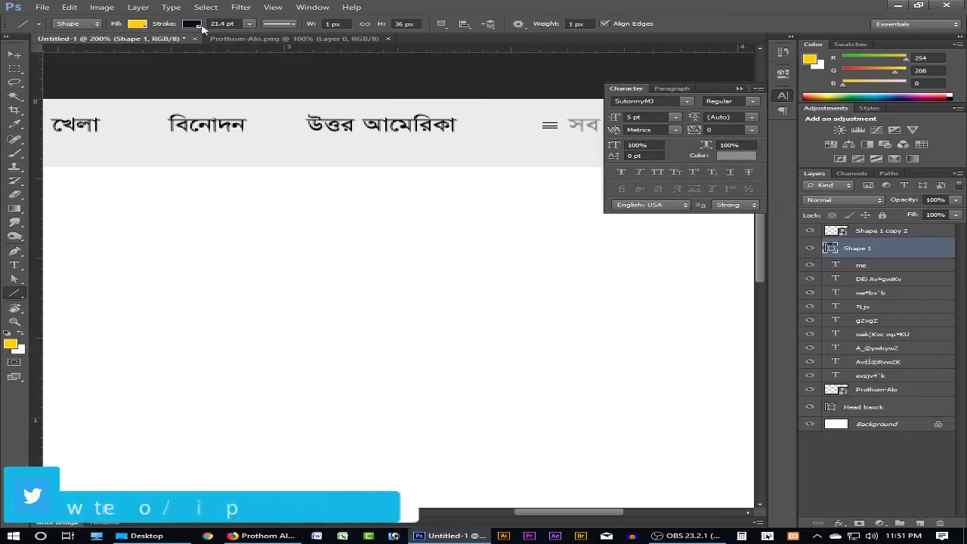
Step: Set the new line's stroke colour to white in the options bar
{"action": "left_click", "coordinate": [140, 24]}
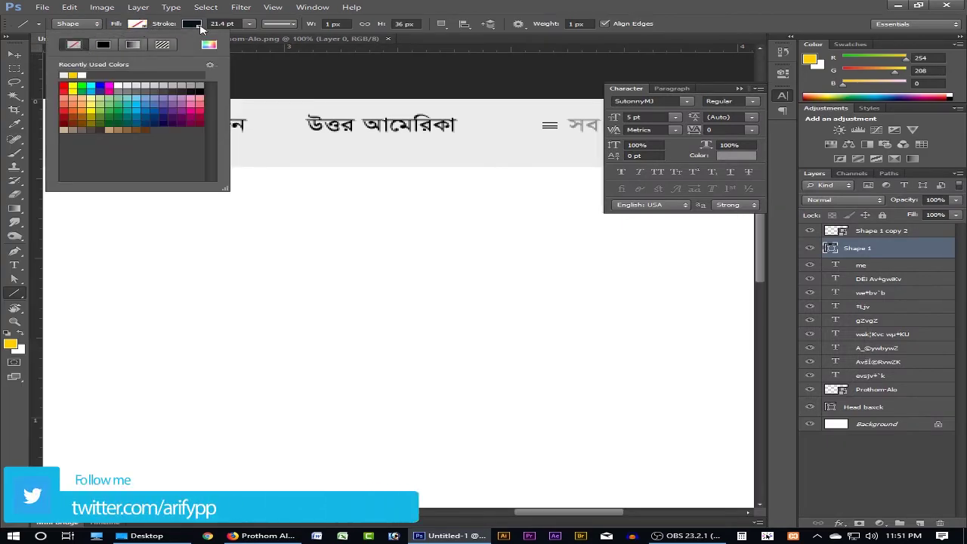
{"action": "left_click", "coordinate": [199, 26]}
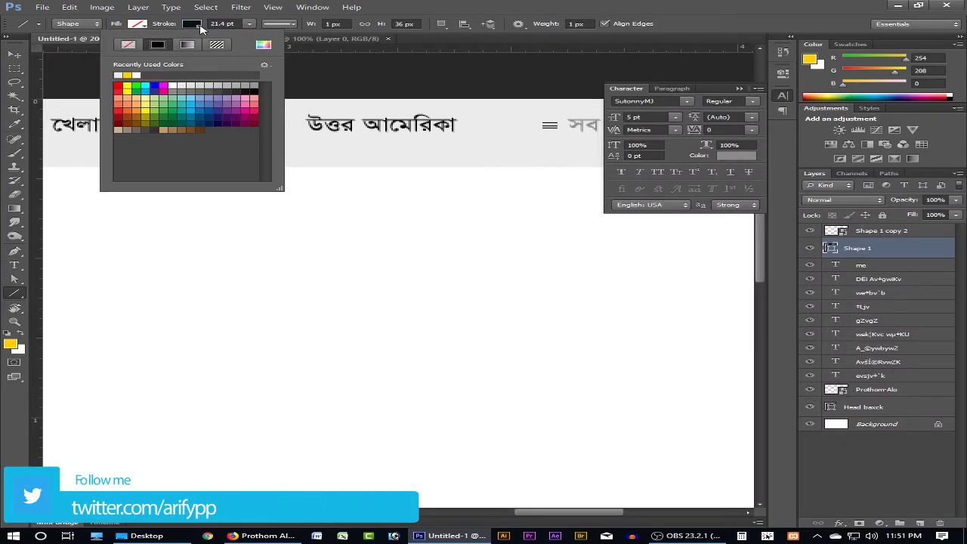
{"action": "left_click", "coordinate": [136, 76]}
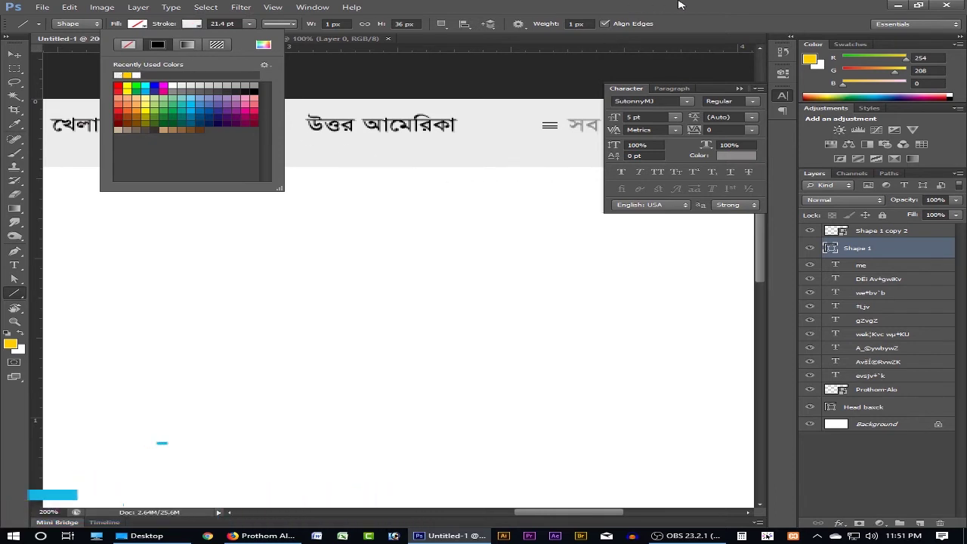
{"action": "key", "text": "Escape"}
{"action": "key", "text": "Tab"}
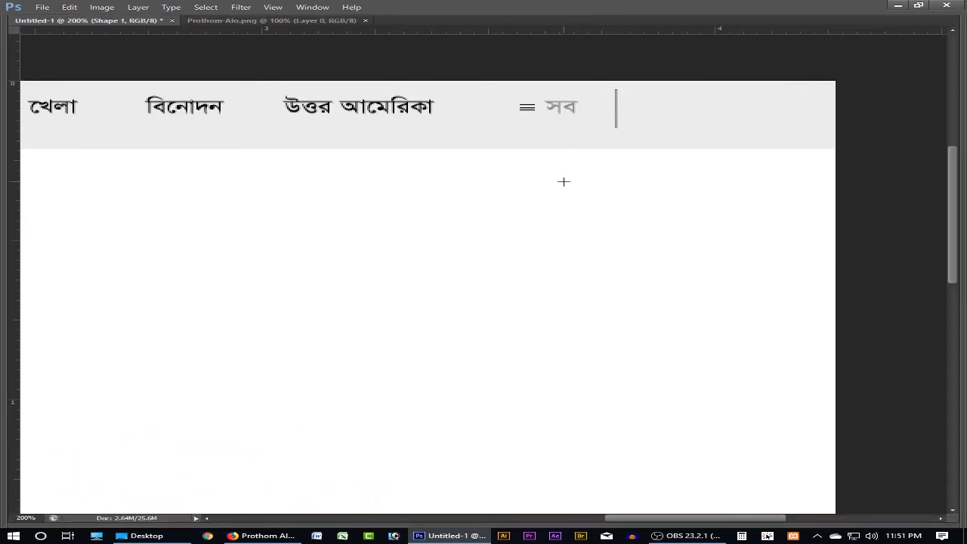
{"action": "key", "text": "Delete"}
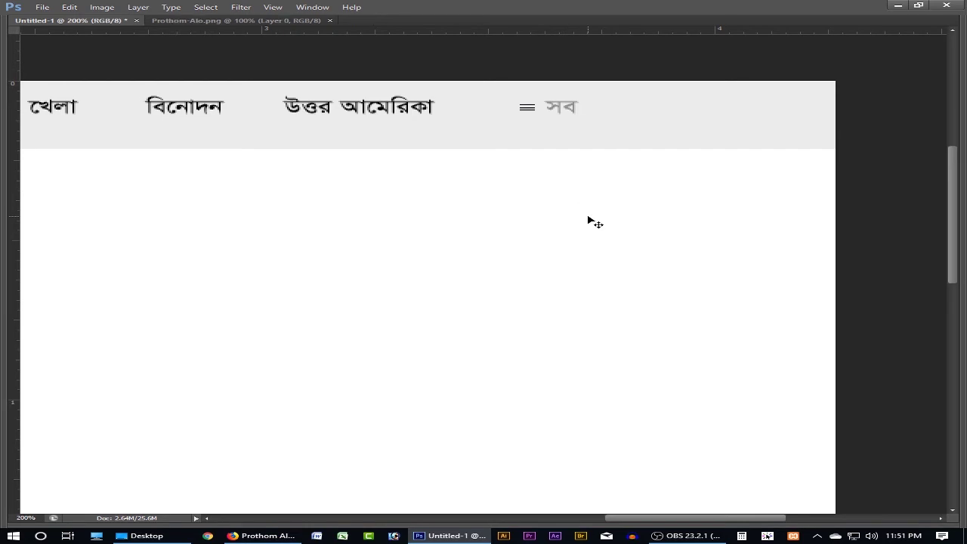
{"action": "key", "text": "ctrl+z"}
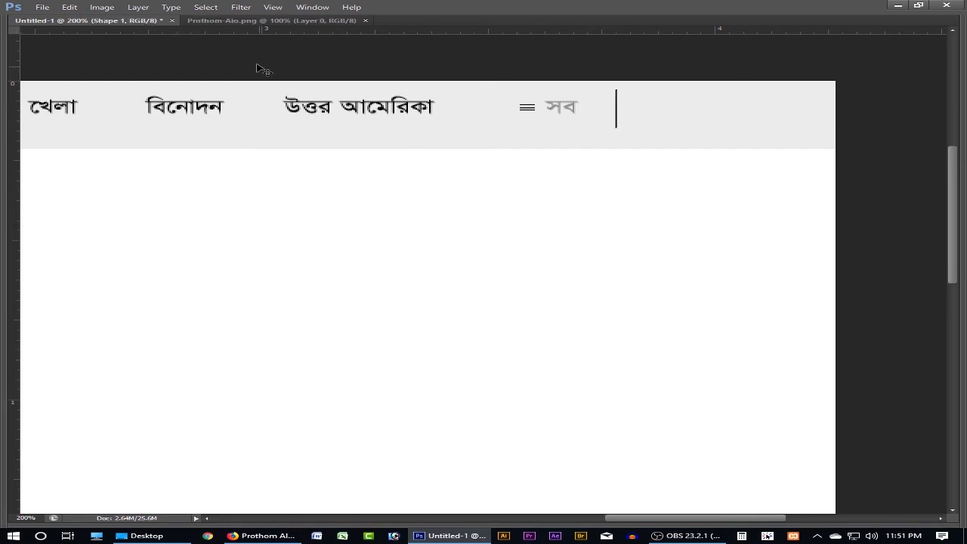
{"action": "key", "text": "Tab"}
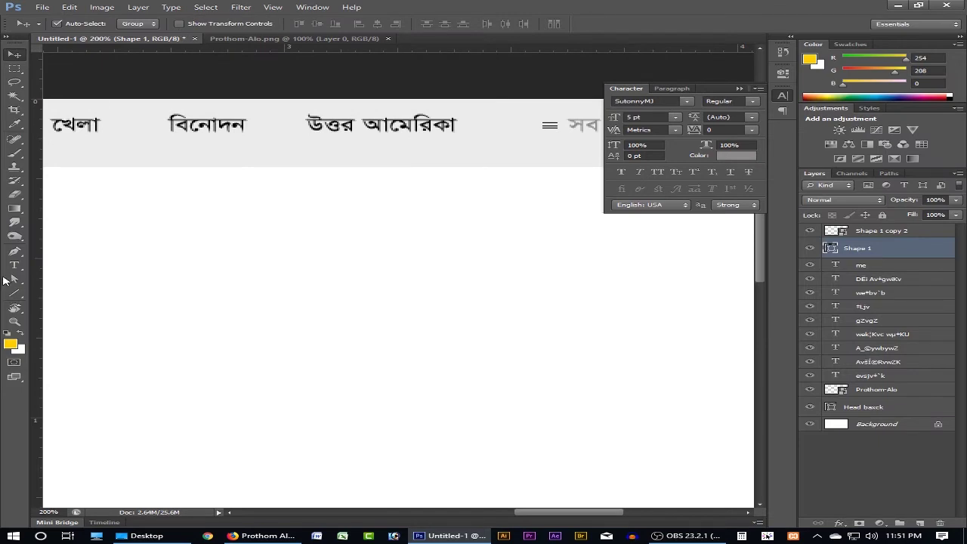
Step: Make the divider's stroke grey at 3.10 pt and cancel the Create Custom Shape dialog
{"action": "left_click", "coordinate": [19, 322]}
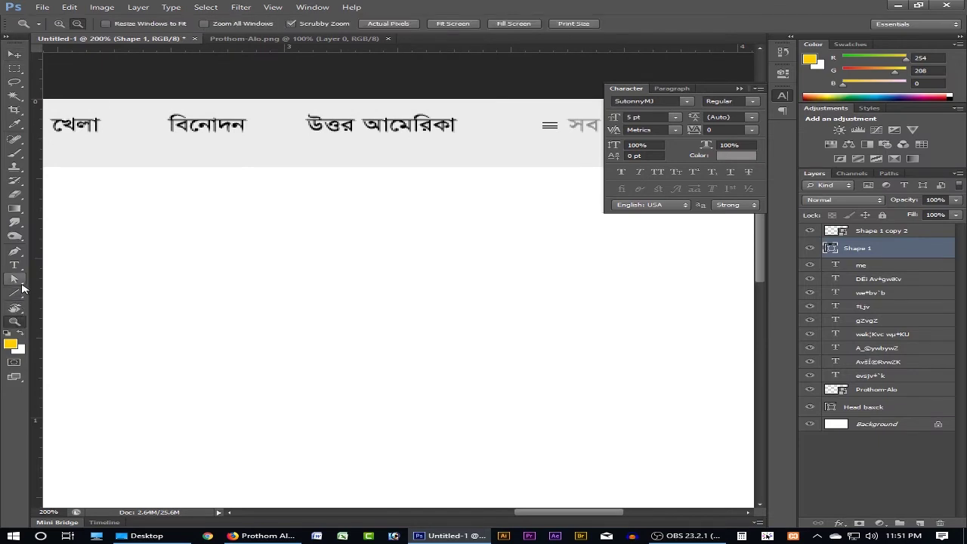
{"action": "left_click", "coordinate": [22, 294]}
{"action": "right_click", "coordinate": [18, 294]}
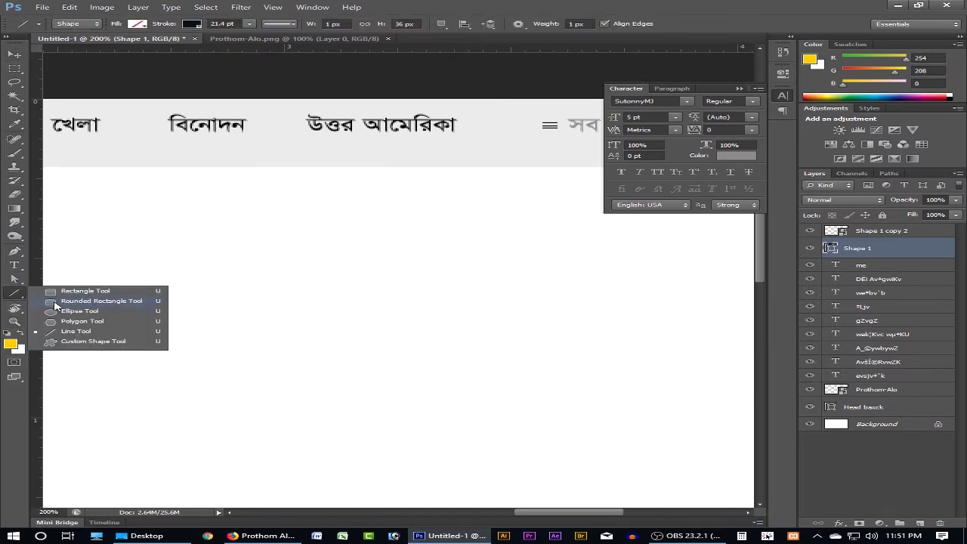
{"action": "left_click", "coordinate": [95, 341]}
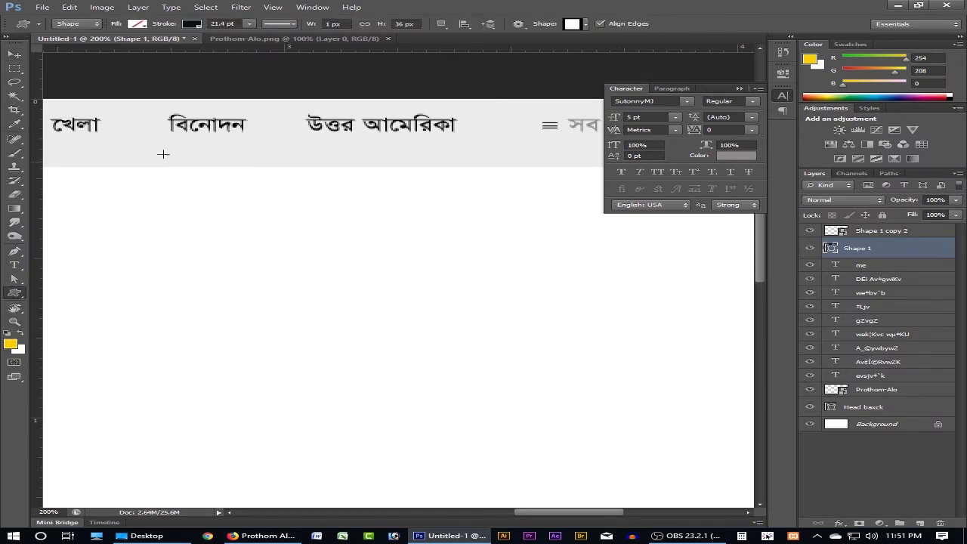
{"action": "left_click", "coordinate": [195, 25]}
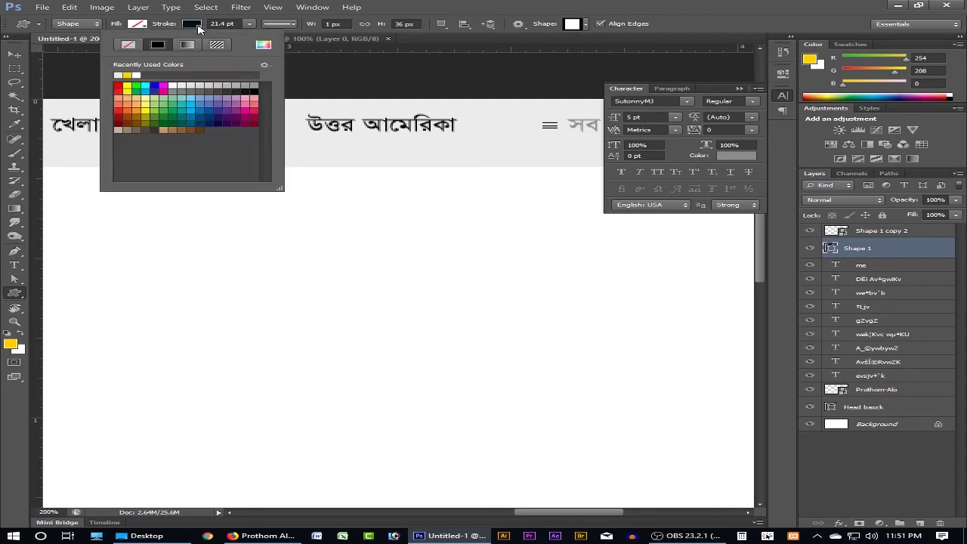
{"action": "left_click", "coordinate": [253, 86]}
{"action": "left_click", "coordinate": [248, 26]}
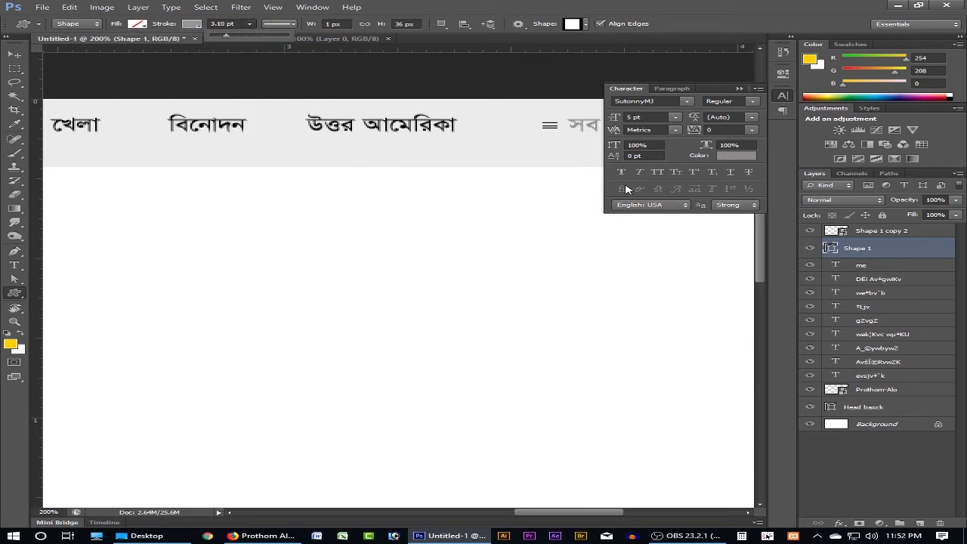
{"action": "left_click", "coordinate": [565, 184]}
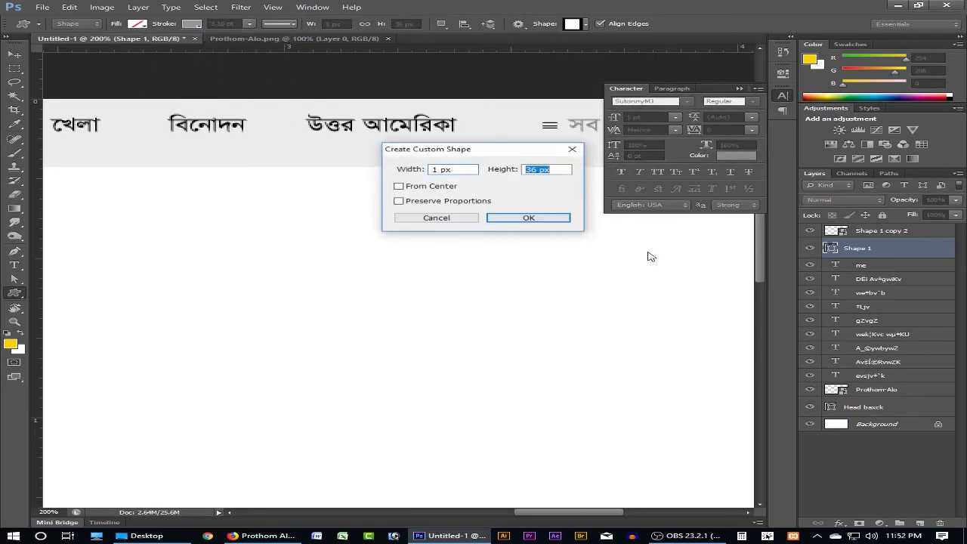
{"action": "left_click", "coordinate": [438, 219]}
Step: Zoom to 300% on the divider line and compare it with the live Prothom Alo page
{"action": "key", "text": "Tab"}
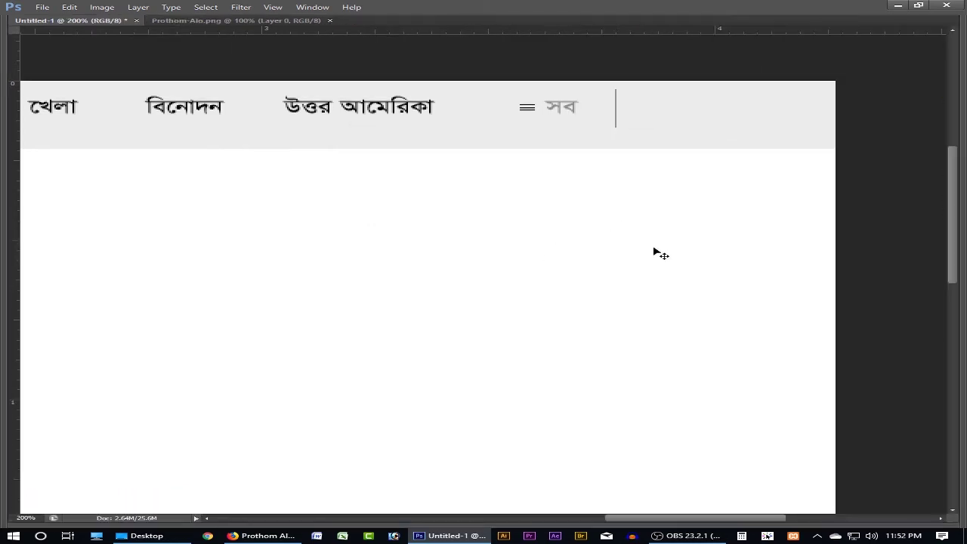
{"action": "left_click", "coordinate": [686, 127]}
{"action": "left_click_drag", "start_coordinate": [684, 126], "coordinate": [611, 132]}
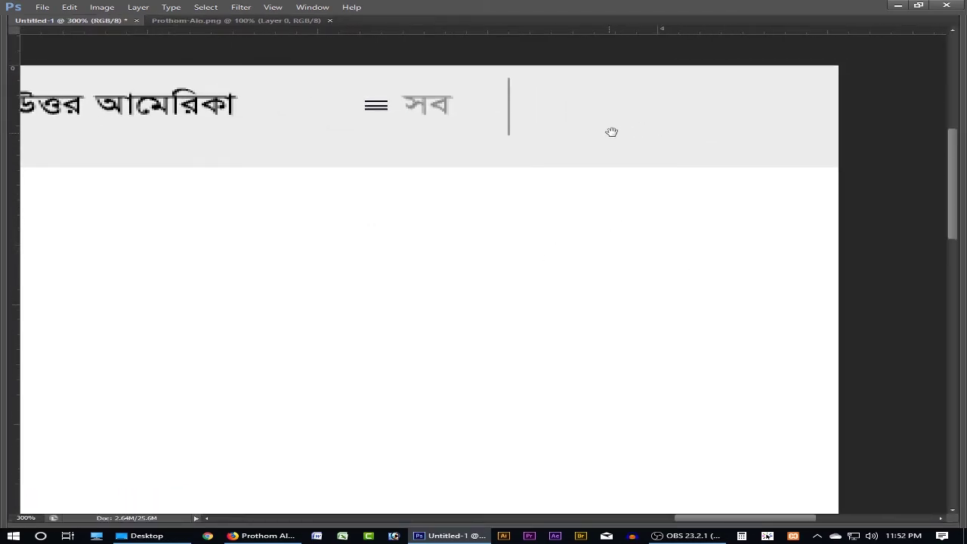
{"action": "left_click", "coordinate": [266, 538]}
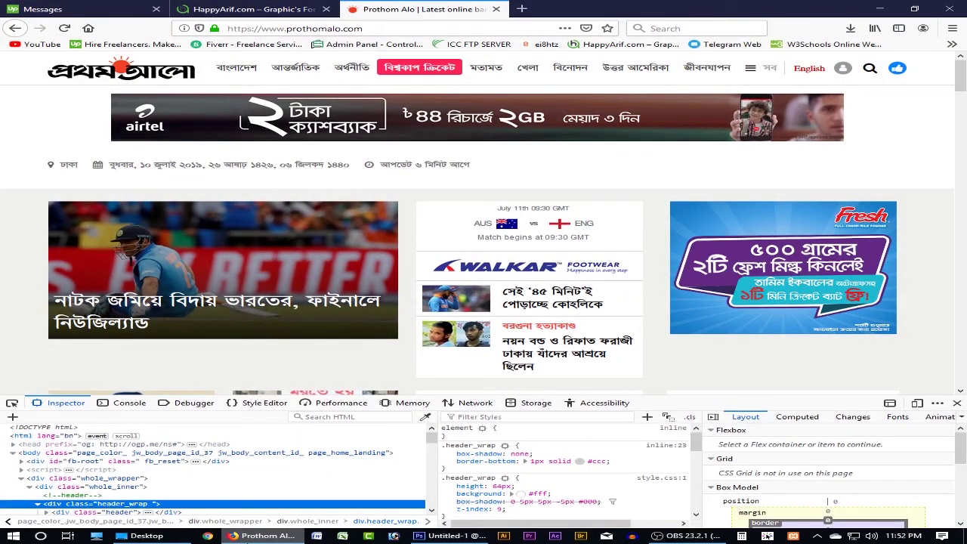
{"action": "key", "text": "alt+Tab"}
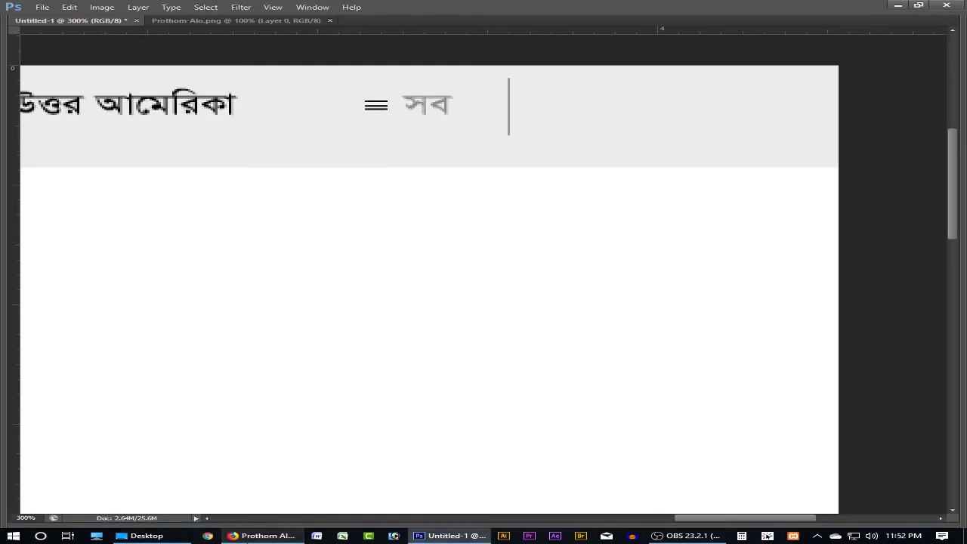
{"action": "key", "text": "Tab"}
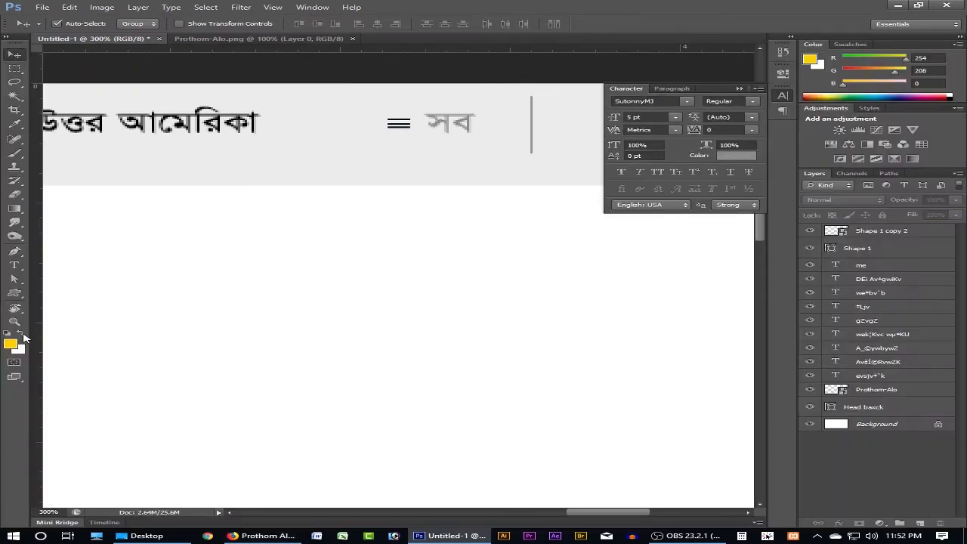
Step: Browse the Custom Shape picker's predefined shape library, then close it without choosing a shape
{"action": "left_click", "coordinate": [15, 295]}
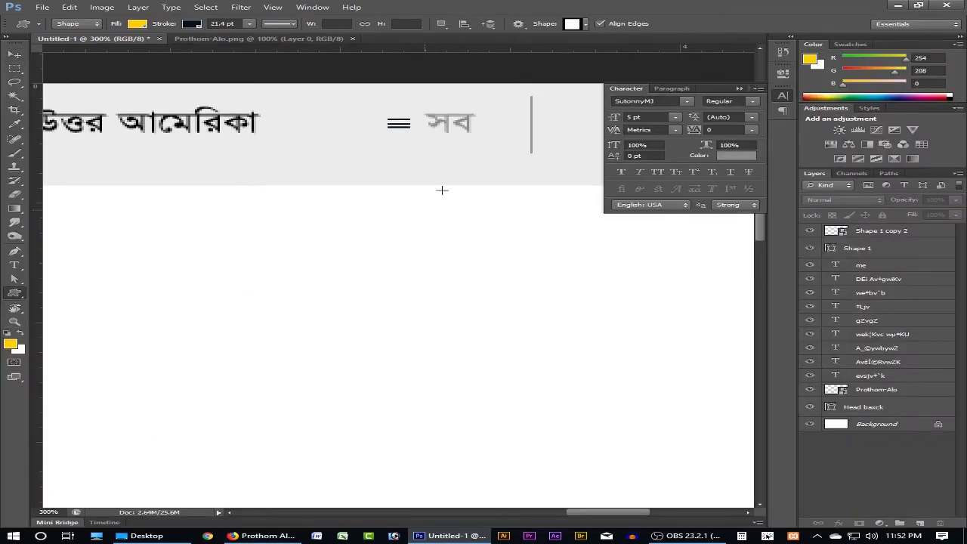
{"action": "left_click", "coordinate": [586, 25]}
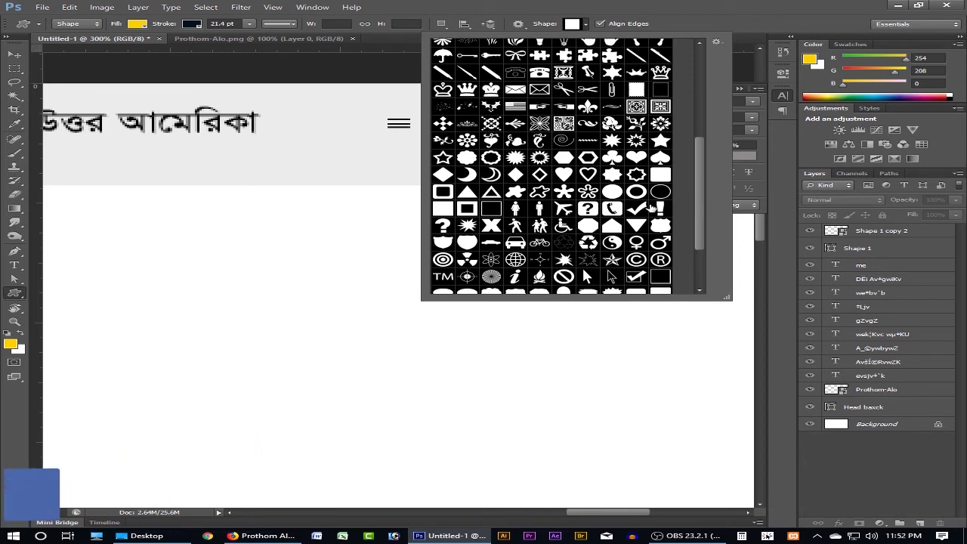
{"action": "scroll", "coordinate": [650, 214], "scroll_direction": "down", "scroll_amount": 1}
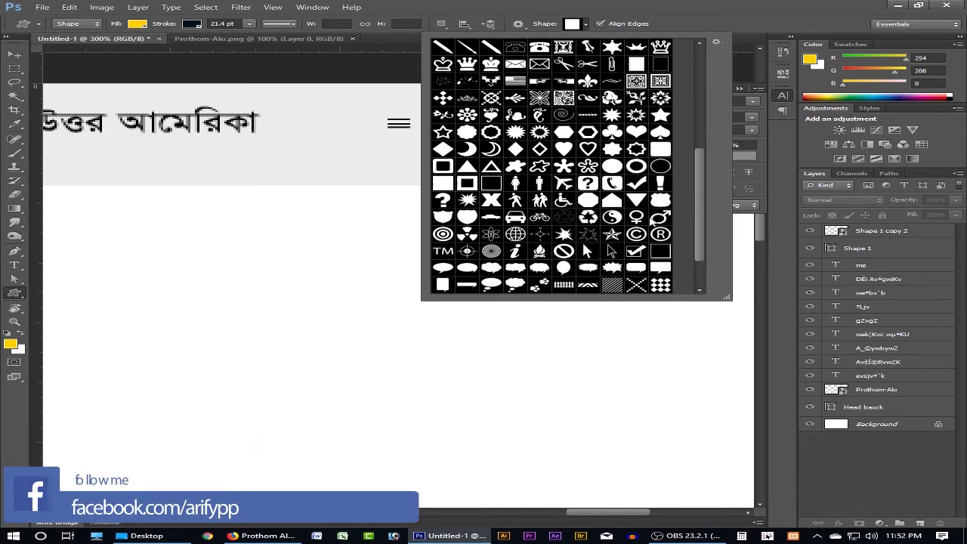
{"action": "scroll", "coordinate": [650, 219], "scroll_direction": "down", "scroll_amount": 3}
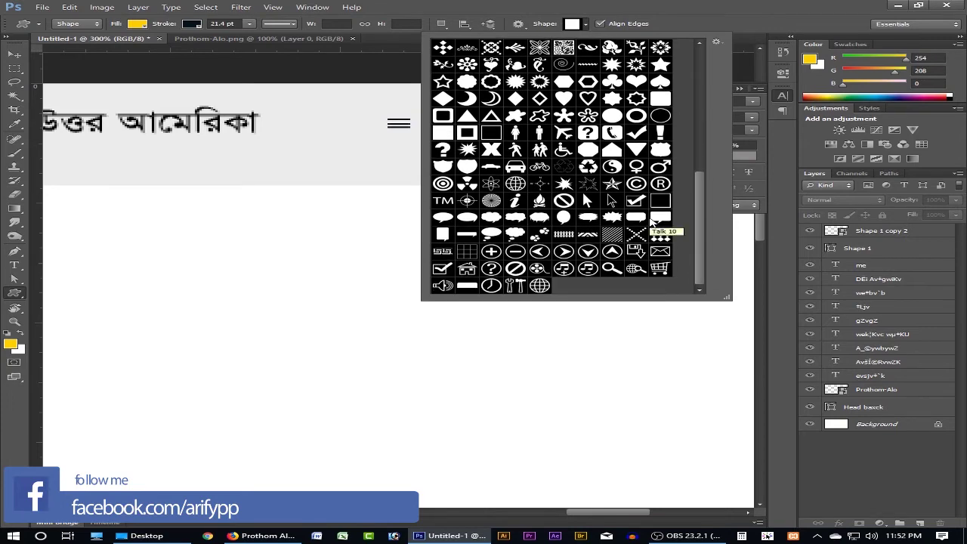
{"action": "scroll", "coordinate": [616, 272], "scroll_direction": "up", "scroll_amount": 1}
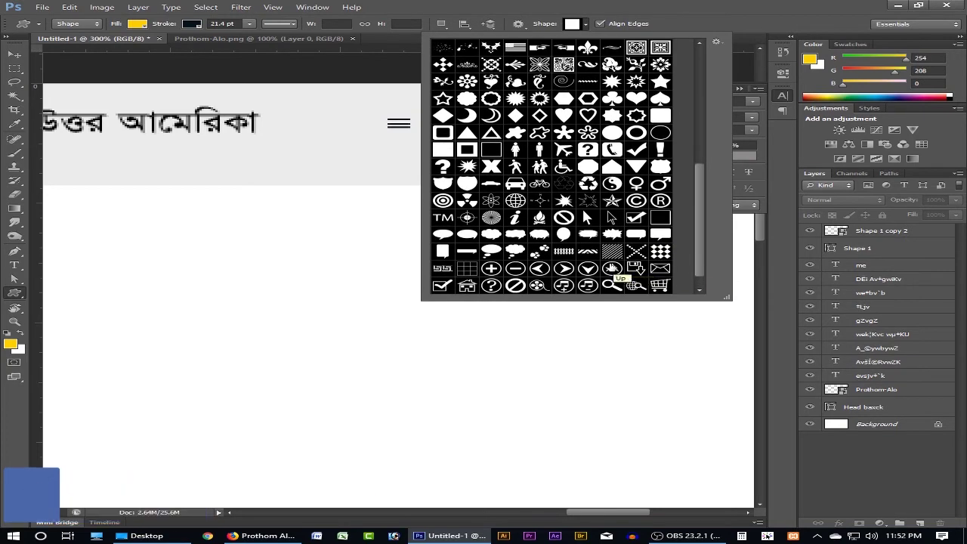
{"action": "scroll", "coordinate": [614, 268], "scroll_direction": "up", "scroll_amount": 5}
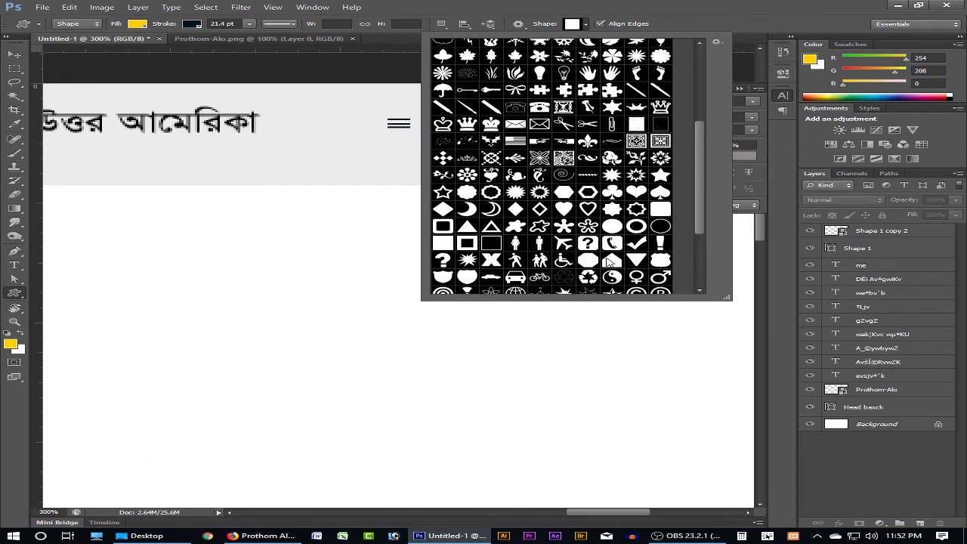
{"action": "scroll", "coordinate": [611, 261], "scroll_direction": "up", "scroll_amount": 5}
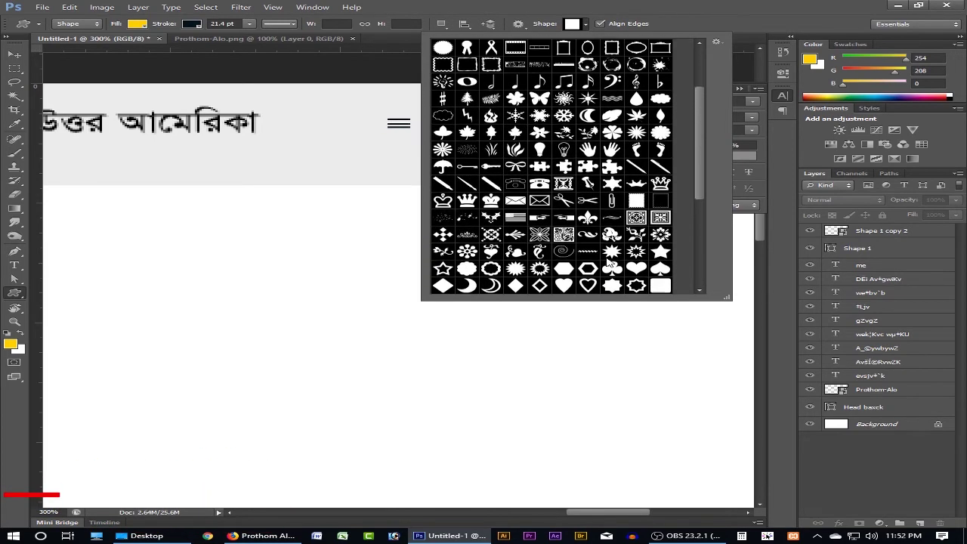
{"action": "scroll", "coordinate": [608, 260], "scroll_direction": "up", "scroll_amount": 5}
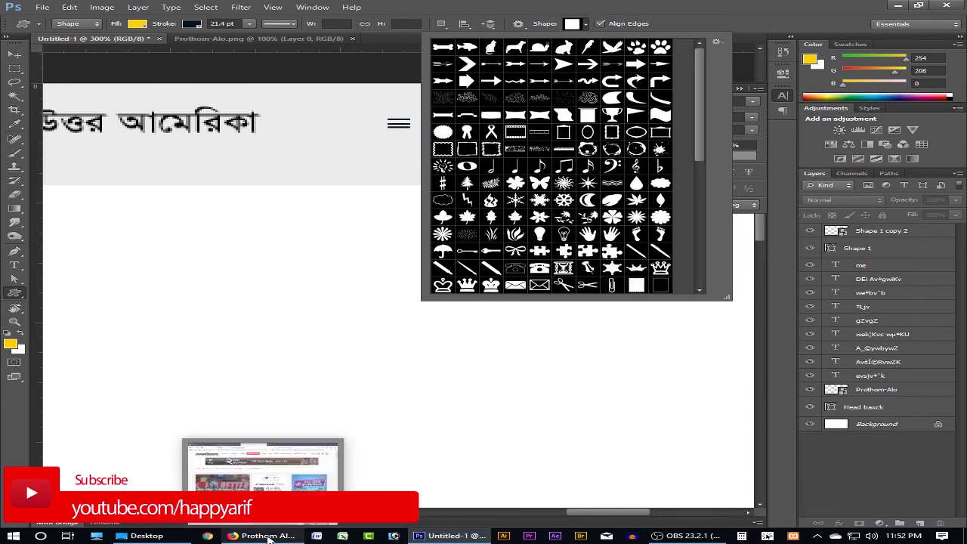
{"action": "scroll", "coordinate": [646, 231], "scroll_direction": "down", "scroll_amount": 4}
{"action": "scroll", "coordinate": [646, 231], "scroll_direction": "down", "scroll_amount": 9}
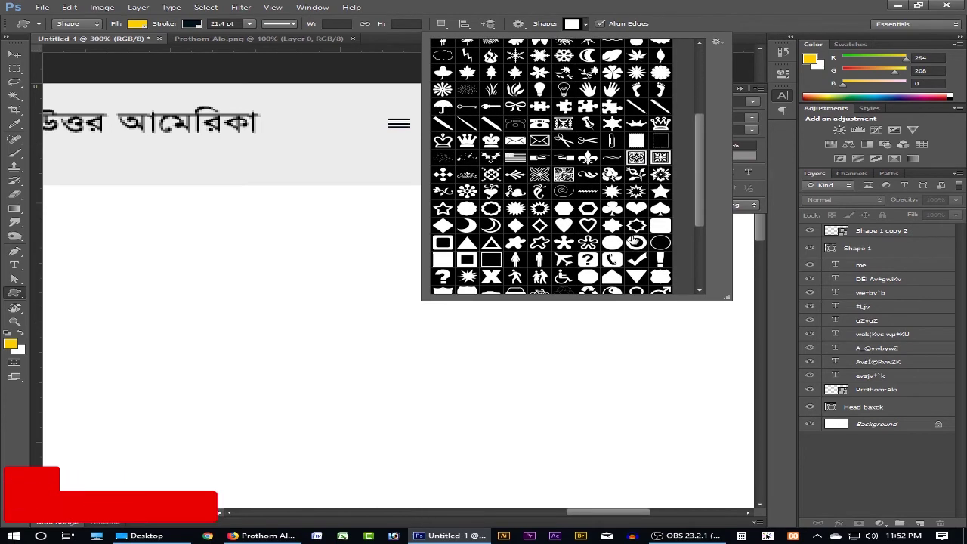
{"action": "scroll", "coordinate": [614, 255], "scroll_direction": "down", "scroll_amount": 3}
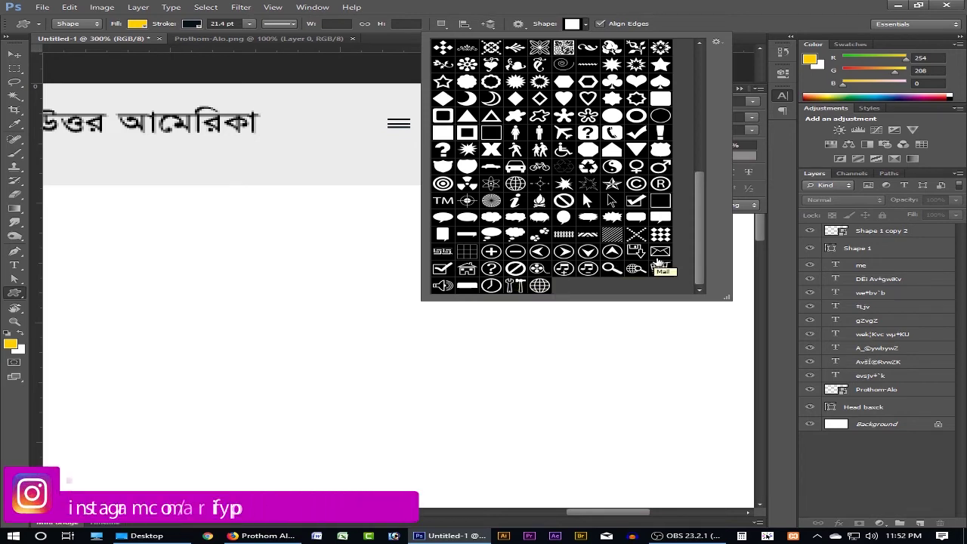
{"action": "scroll", "coordinate": [657, 261], "scroll_direction": "up", "scroll_amount": 3}
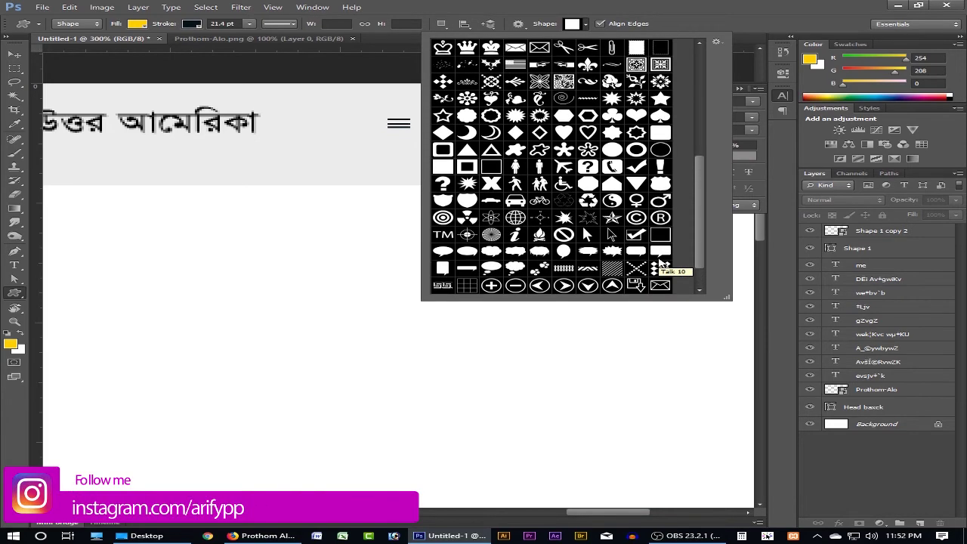
{"action": "scroll", "coordinate": [657, 261], "scroll_direction": "up", "scroll_amount": 5}
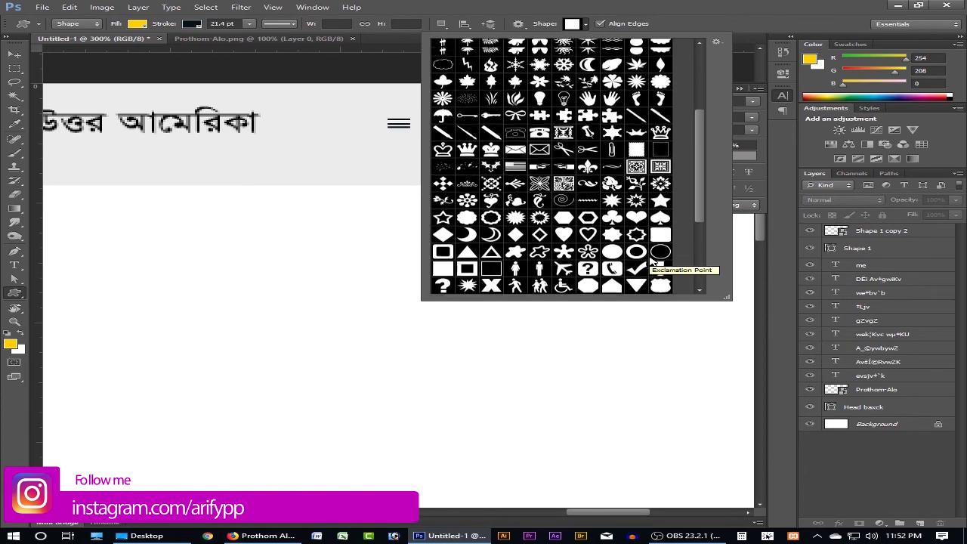
{"action": "scroll", "coordinate": [641, 224], "scroll_direction": "up", "scroll_amount": 2}
{"action": "key", "text": "Escape"}
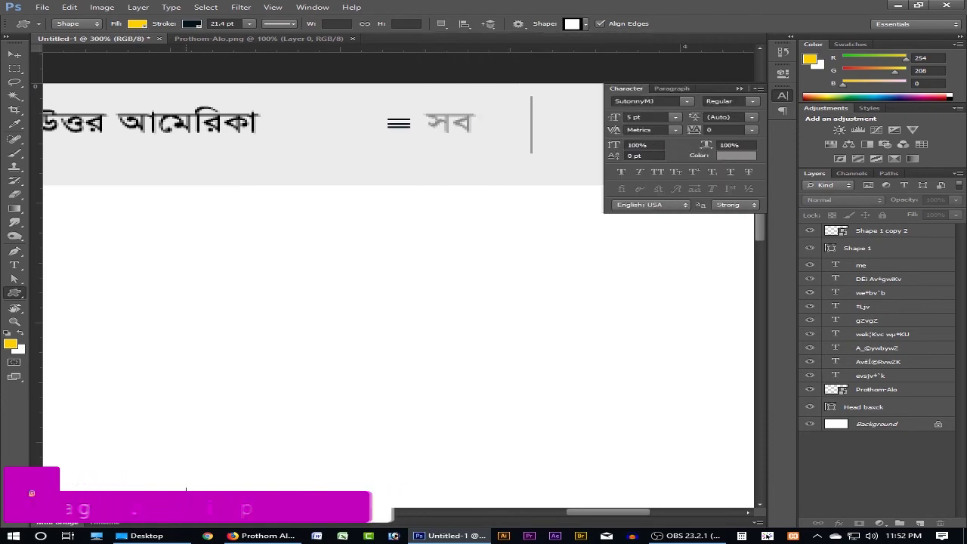
Step: Capture the header's English, account, search and like icons with Firefox's screenshot tool and copy them
{"action": "left_click", "coordinate": [239, 536]}
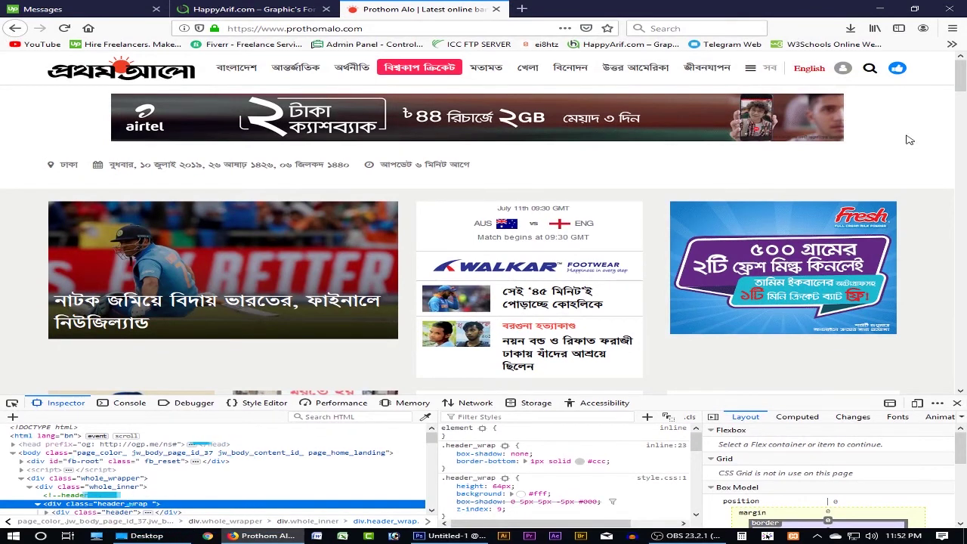
{"action": "right_click", "coordinate": [910, 144]}
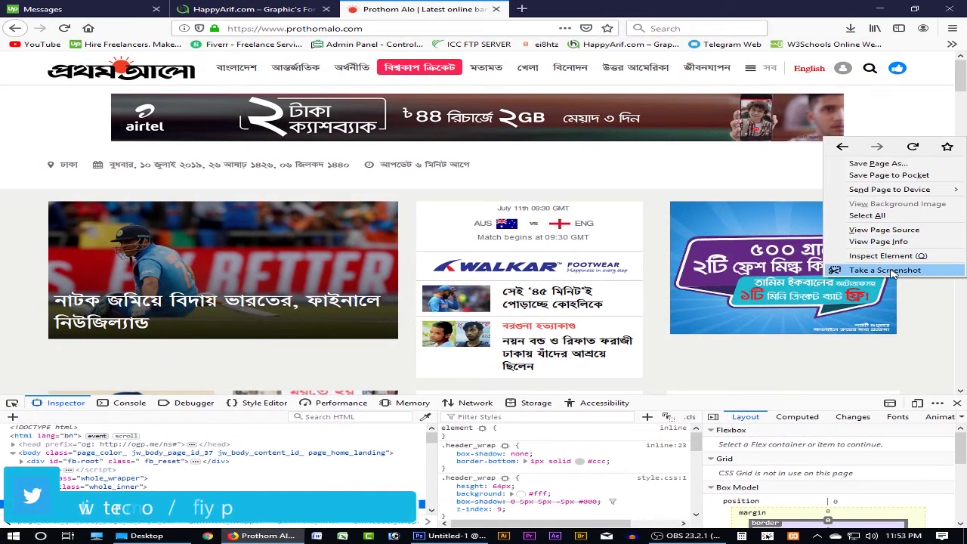
{"action": "left_click", "coordinate": [842, 69]}
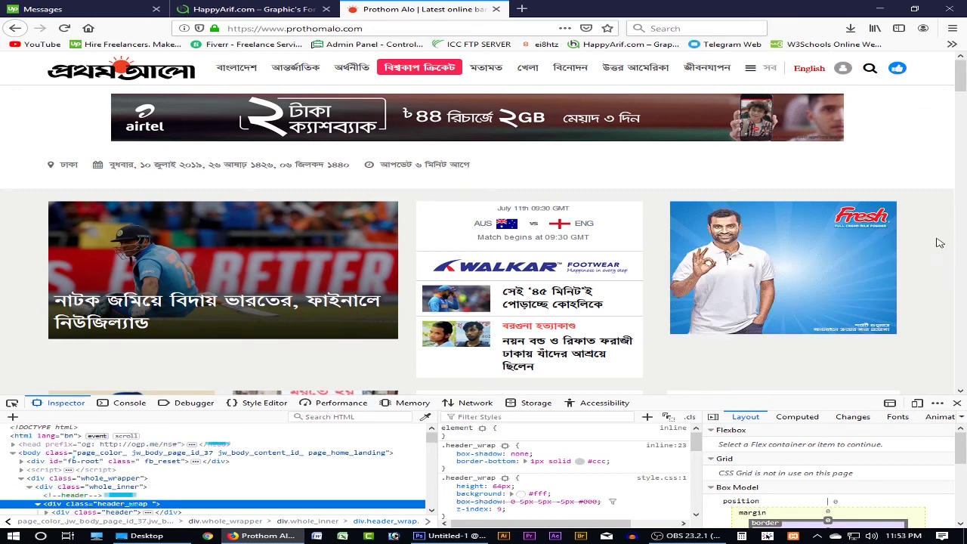
{"action": "key", "text": "ctrl+shift+s"}
{"action": "right_click", "coordinate": [899, 146]}
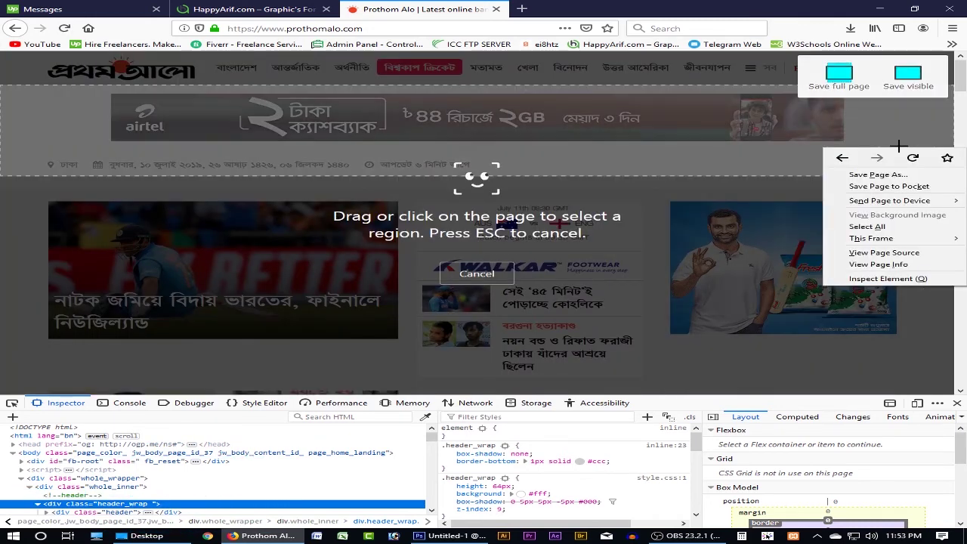
{"action": "left_click", "coordinate": [783, 61]}
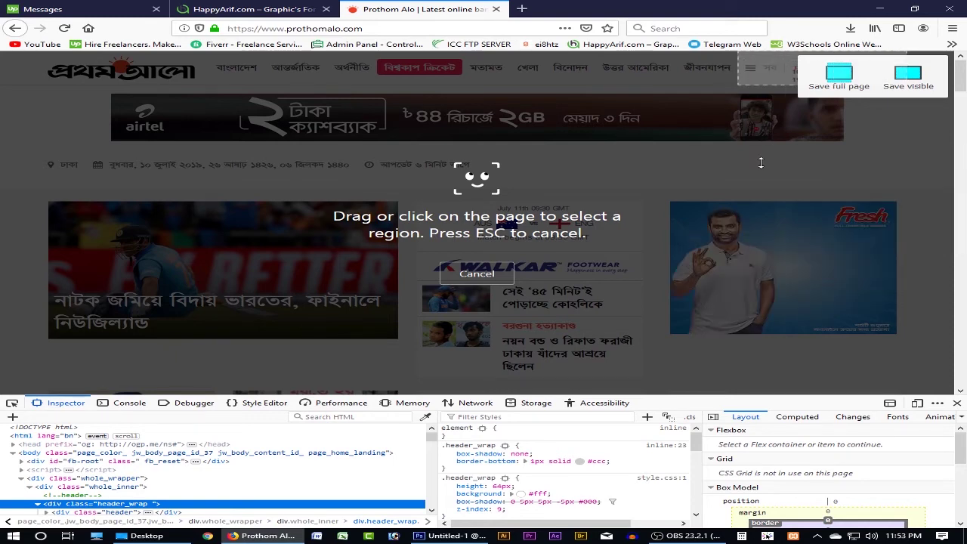
{"action": "left_click", "coordinate": [748, 69]}
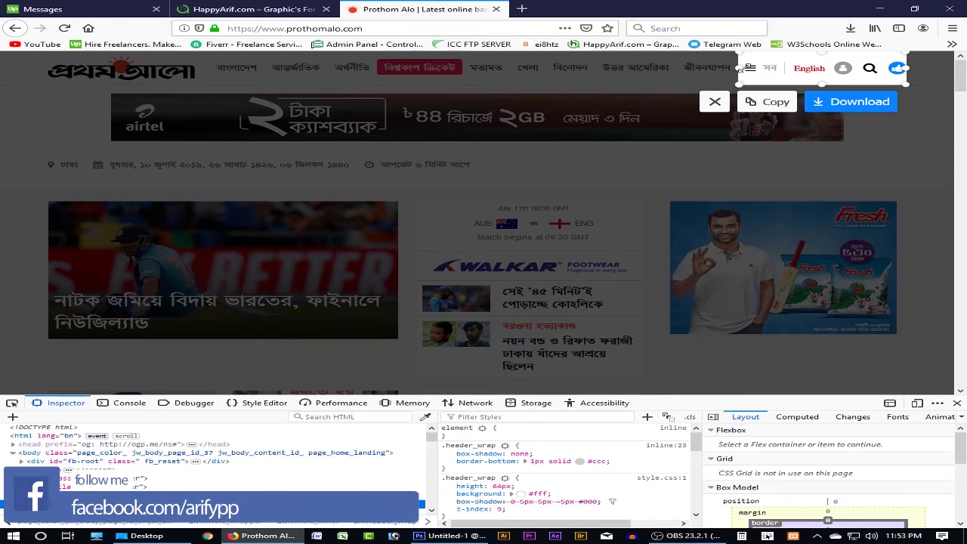
{"action": "left_click_drag", "start_coordinate": [745, 68], "coordinate": [789, 69]}
{"action": "mouse_move", "coordinate": [849, 86]}
{"action": "left_mouse_down"}
{"action": "mouse_move", "coordinate": [851, 57]}
{"action": "mouse_move", "coordinate": [848, 83]}
{"action": "left_mouse_up"}
{"action": "left_click", "coordinate": [783, 102]}
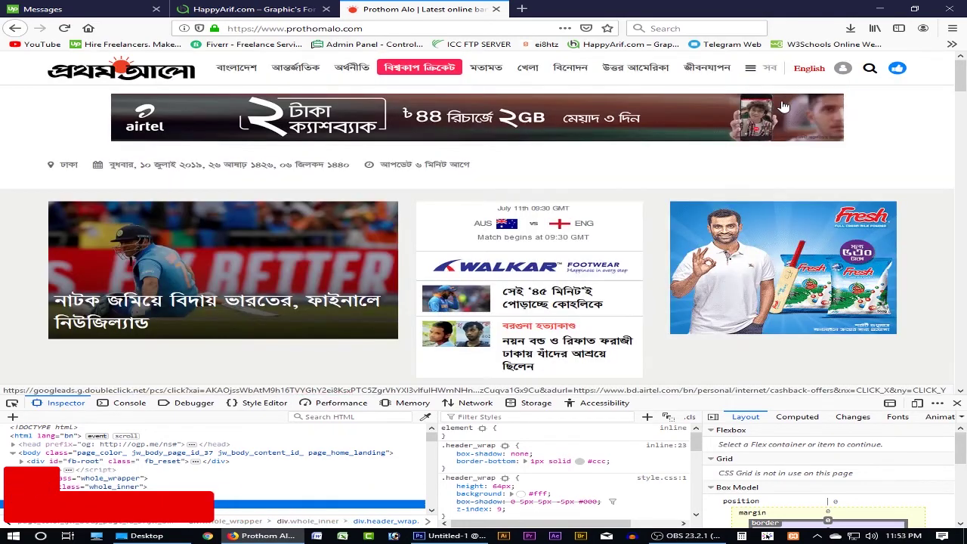
{"action": "left_click", "coordinate": [449, 536]}
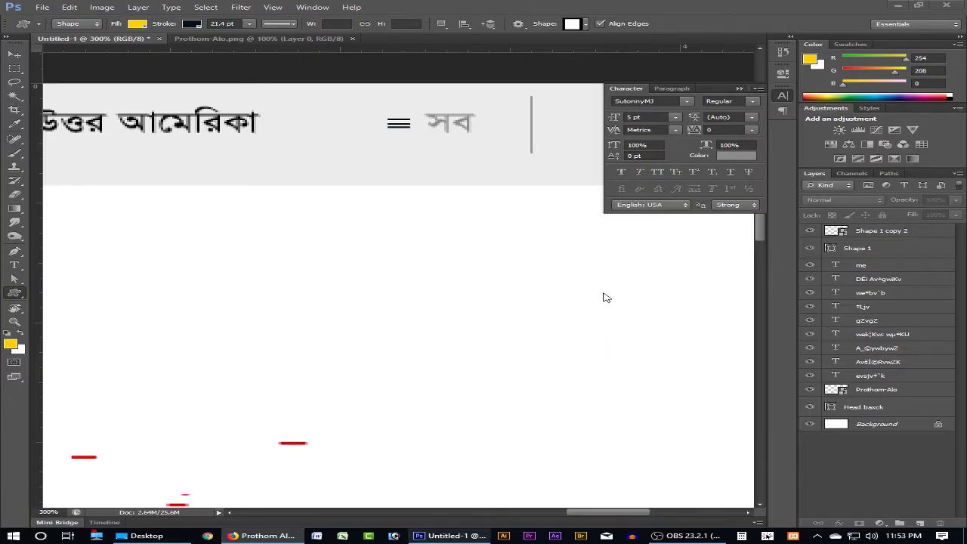
Step: Paste the copied icons and scale them with Free Transform to fit the header's right end
{"action": "left_click", "coordinate": [582, 147]}
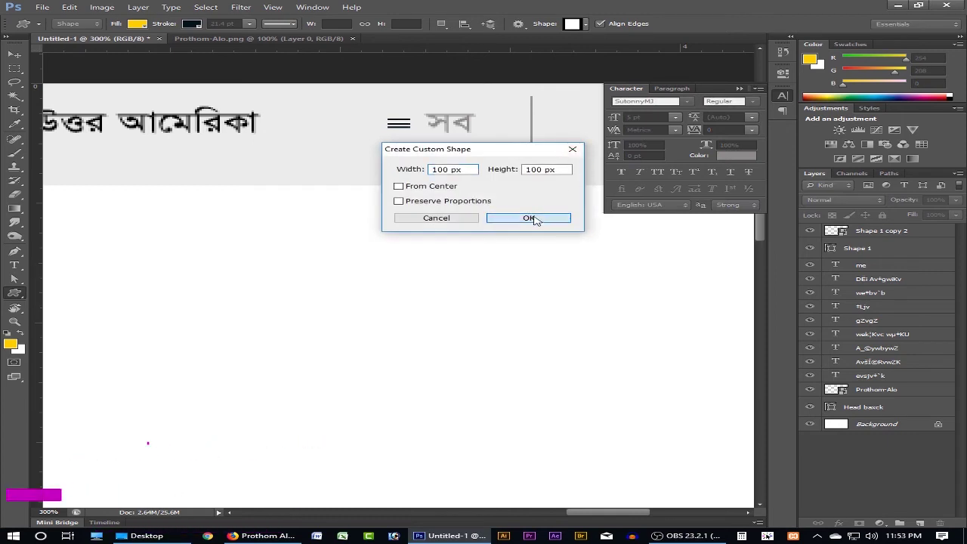
{"action": "left_click", "coordinate": [436, 218]}
{"action": "key", "text": "v"}
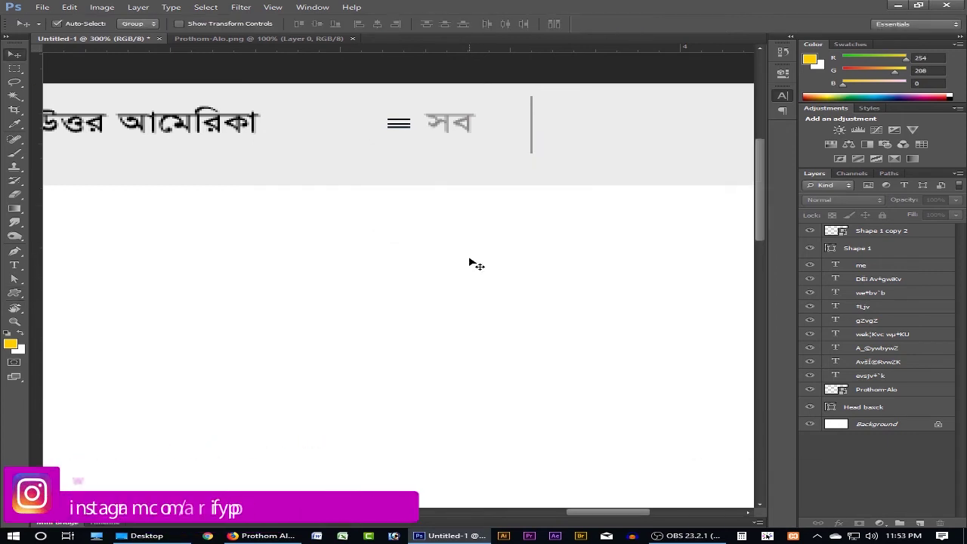
{"action": "key", "text": "Tab"}
{"action": "key", "text": "ctrl+v"}
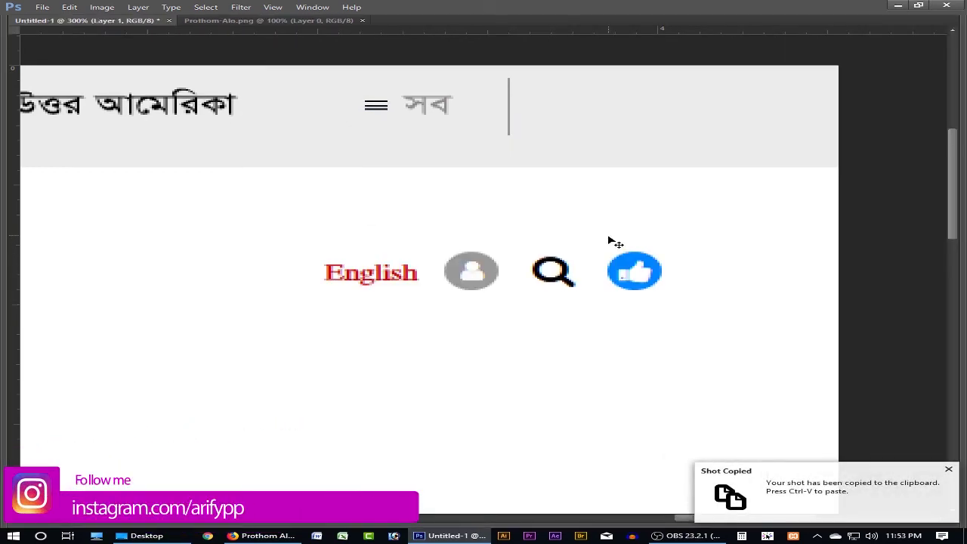
{"action": "left_click_drag", "start_coordinate": [495, 281], "coordinate": [687, 120]}
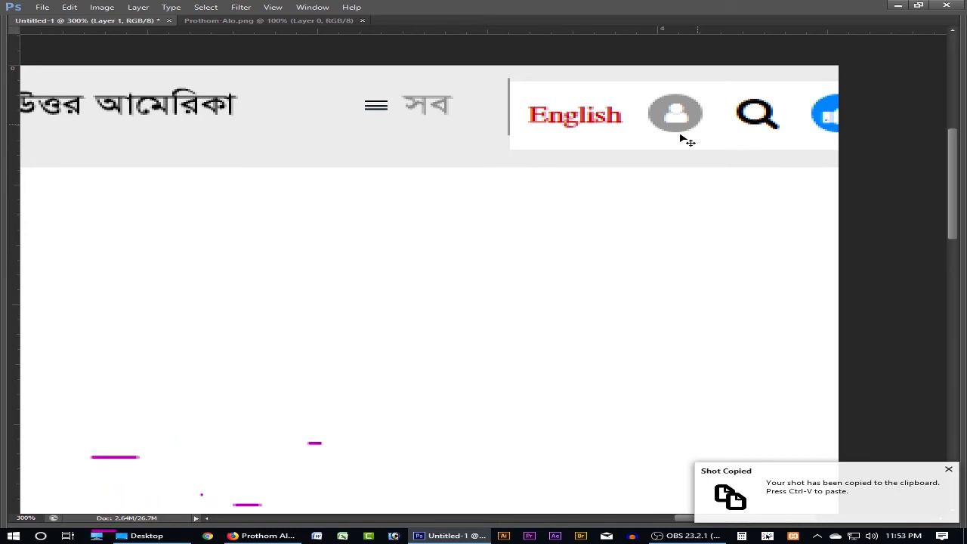
{"action": "key", "text": "ctrl+t"}
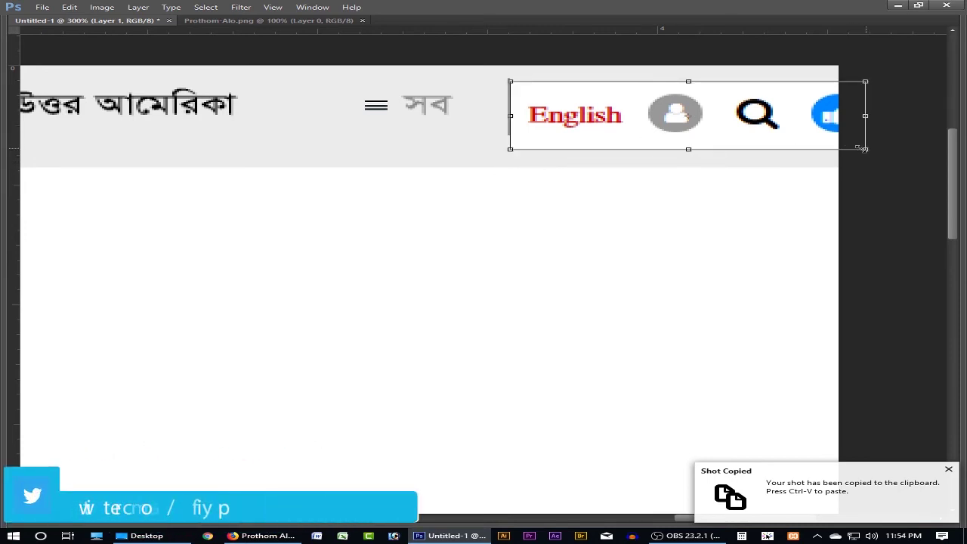
{"action": "left_click_drag", "start_coordinate": [866, 149], "coordinate": [775, 132]}
{"action": "left_click_drag", "start_coordinate": [753, 119], "coordinate": [764, 120]}
Step: Zoom out to 66.7% and drag the cyan vertical guide off onto the ruler
{"action": "key", "text": "z"}
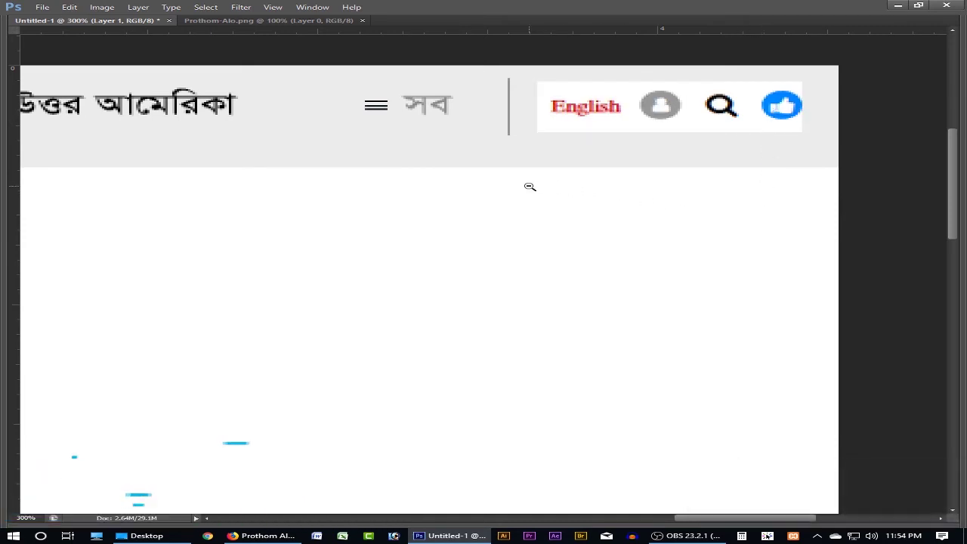
{"action": "left_click", "coordinate": [529, 187], "text": "alt"}
{"action": "left_click", "coordinate": [452, 173], "text": "alt"}
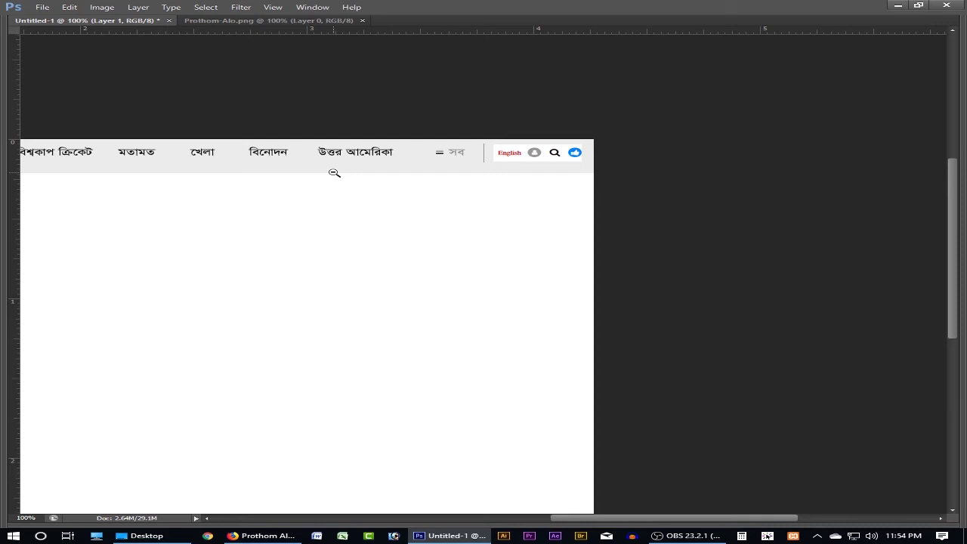
{"action": "left_click_drag", "start_coordinate": [259, 179], "coordinate": [572, 179]}
{"action": "left_click", "coordinate": [523, 189], "text": "alt"}
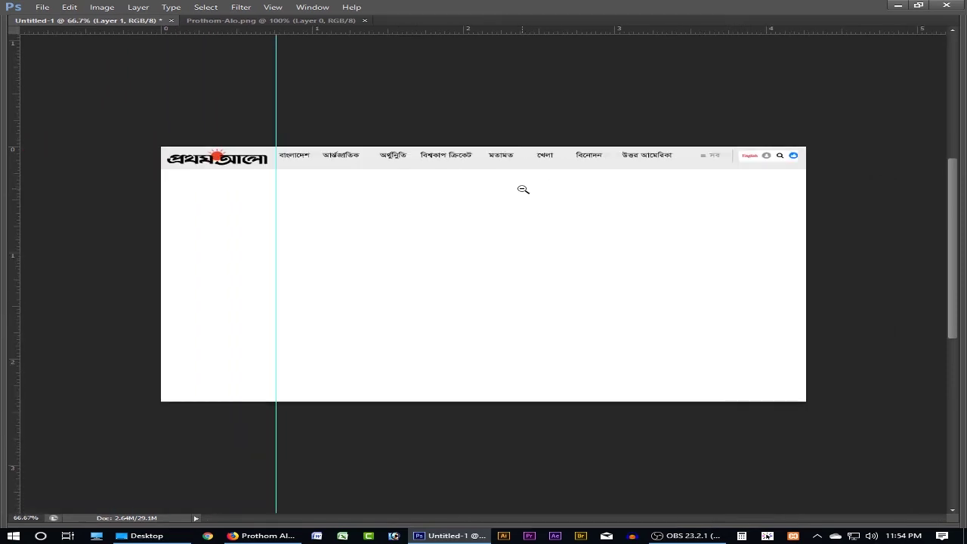
{"action": "left_click_drag", "start_coordinate": [278, 241], "coordinate": [11, 246]}
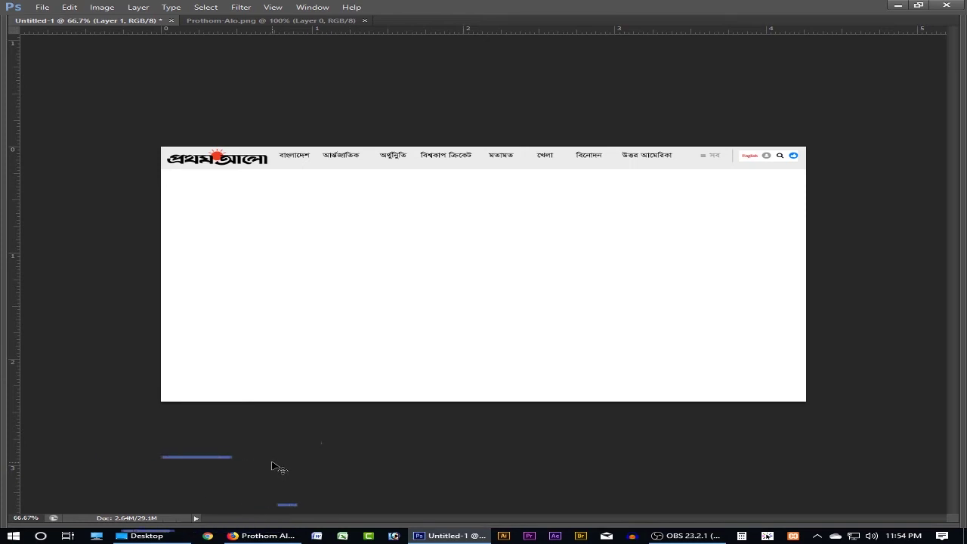
{"action": "scroll", "coordinate": [522, 201], "scroll_direction": "up", "scroll_amount": 1}
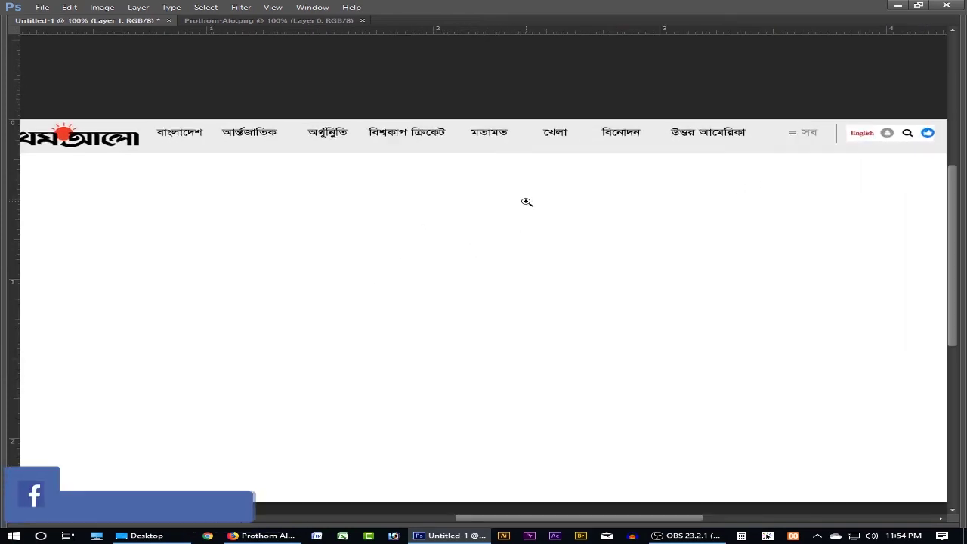
{"action": "left_click", "coordinate": [527, 202], "text": "alt"}
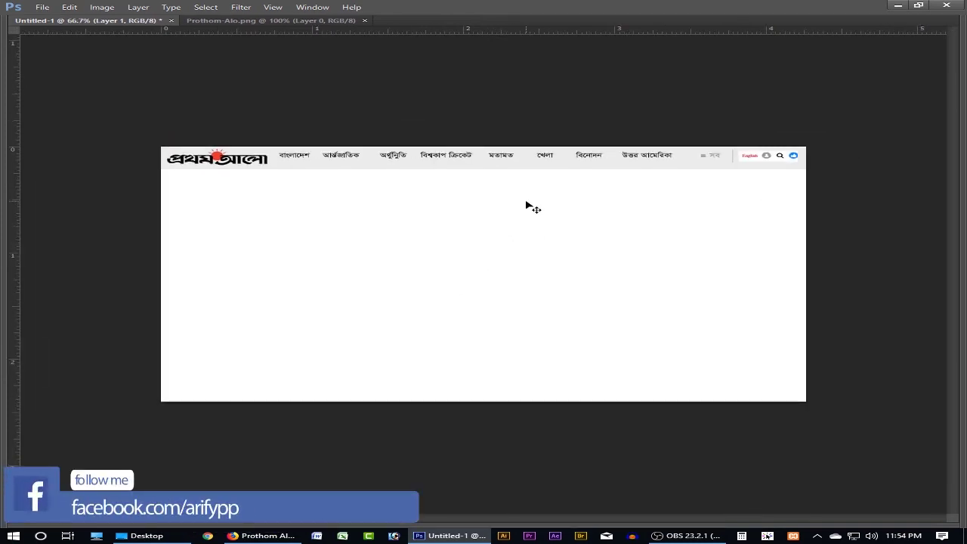
Step: Select the Head baxck layer and fill the header background shape with white
{"action": "left_click", "coordinate": [485, 167]}
{"action": "right_click", "coordinate": [486, 167]}
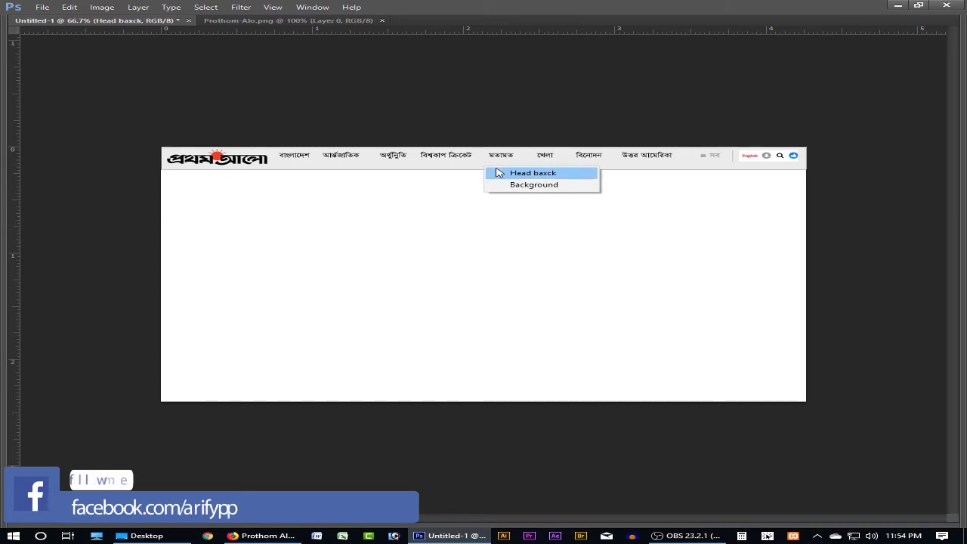
{"action": "left_click", "coordinate": [495, 174]}
{"action": "key", "text": "Tab"}
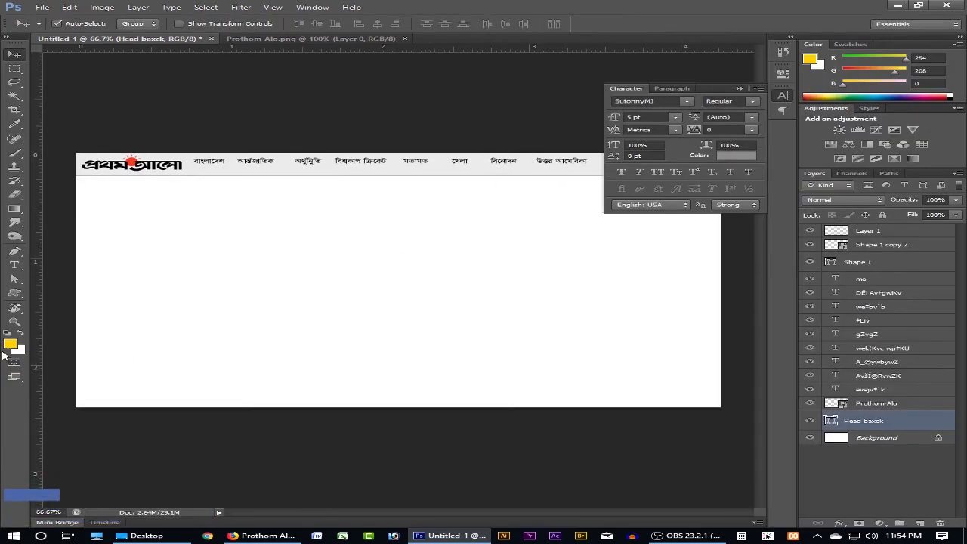
{"action": "left_click", "coordinate": [15, 293]}
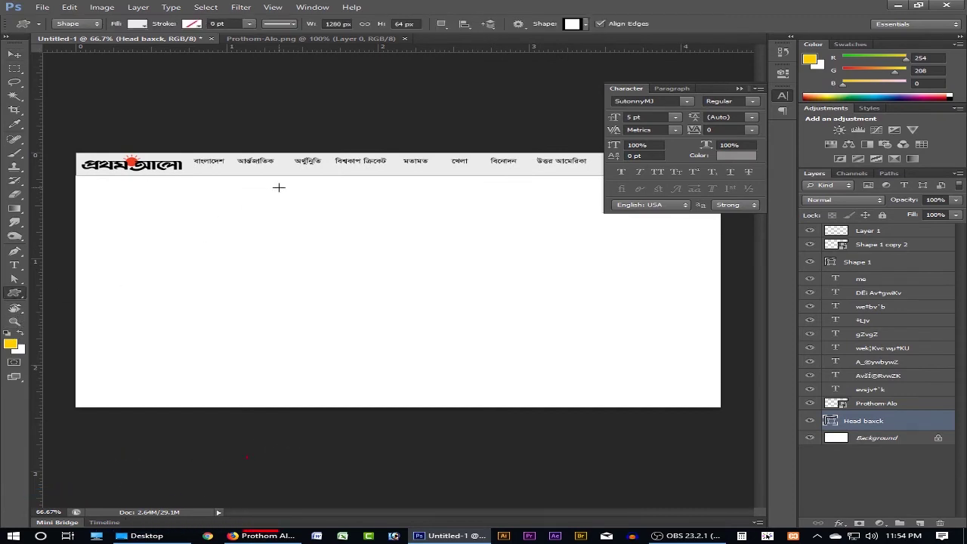
{"action": "left_click", "coordinate": [139, 23]}
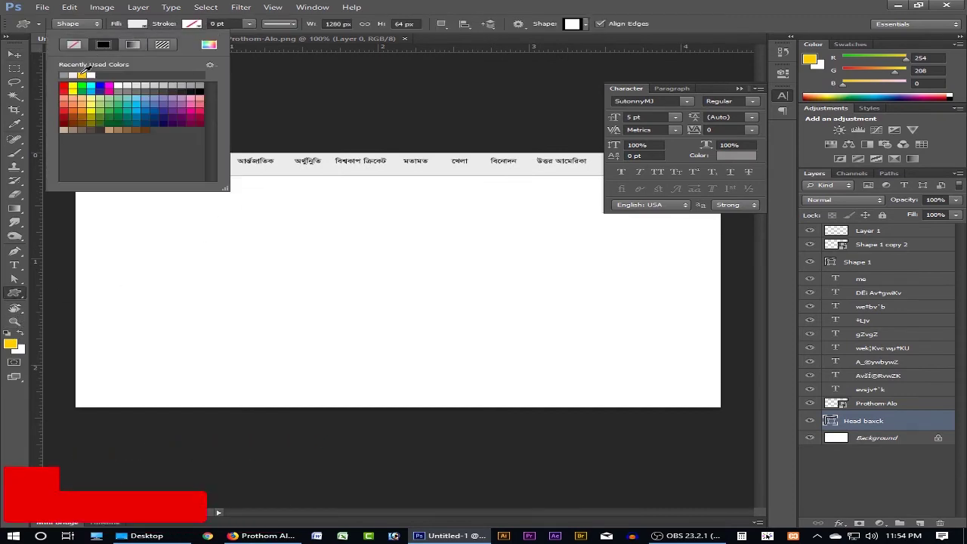
{"action": "left_click", "coordinate": [91, 75]}
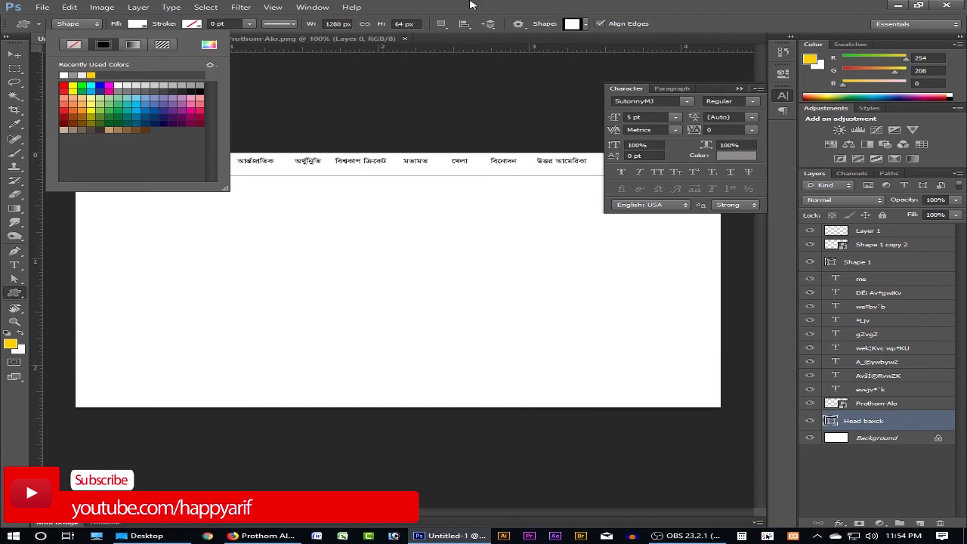
{"action": "key", "text": "Return"}
{"action": "key", "text": "v"}
{"action": "left_click", "coordinate": [253, 255]}
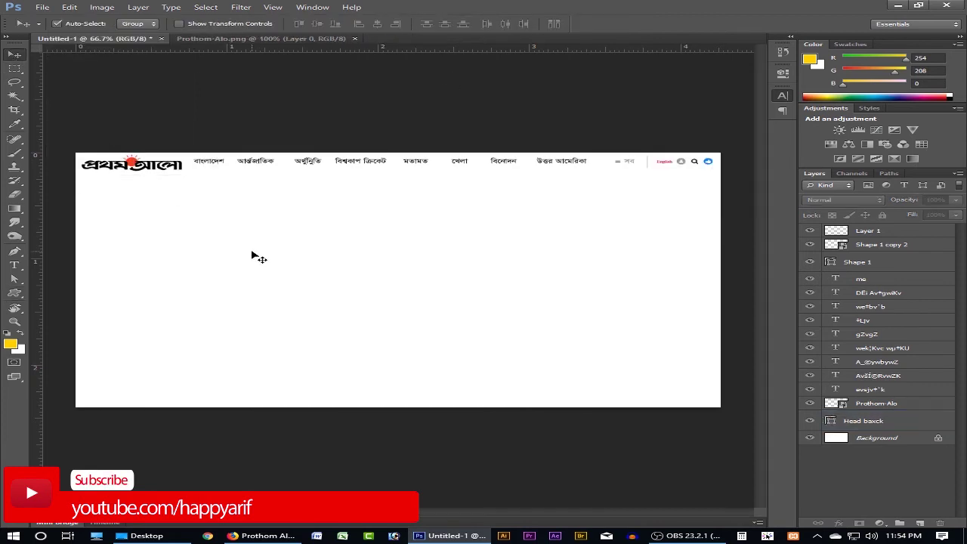
{"action": "key", "text": "Tab"}
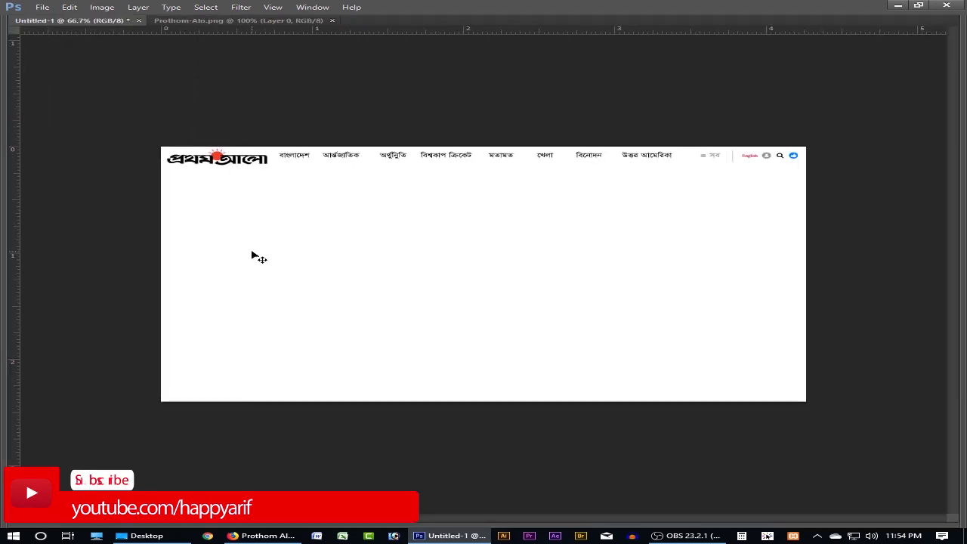
{"action": "key", "text": "Tab"}
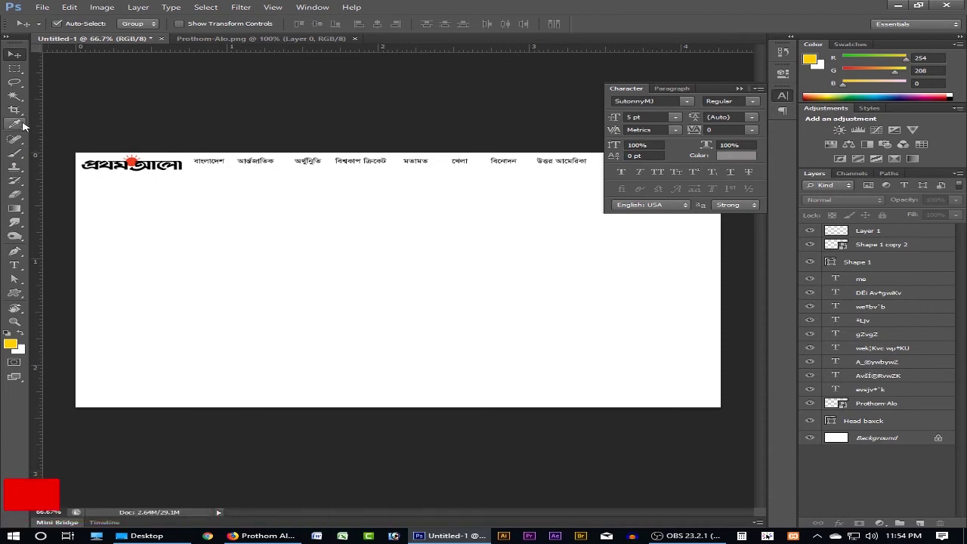
Step: Choose the Line Tool and compare the mockup with the live Prothom Alo page
{"action": "left_click", "coordinate": [16, 295]}
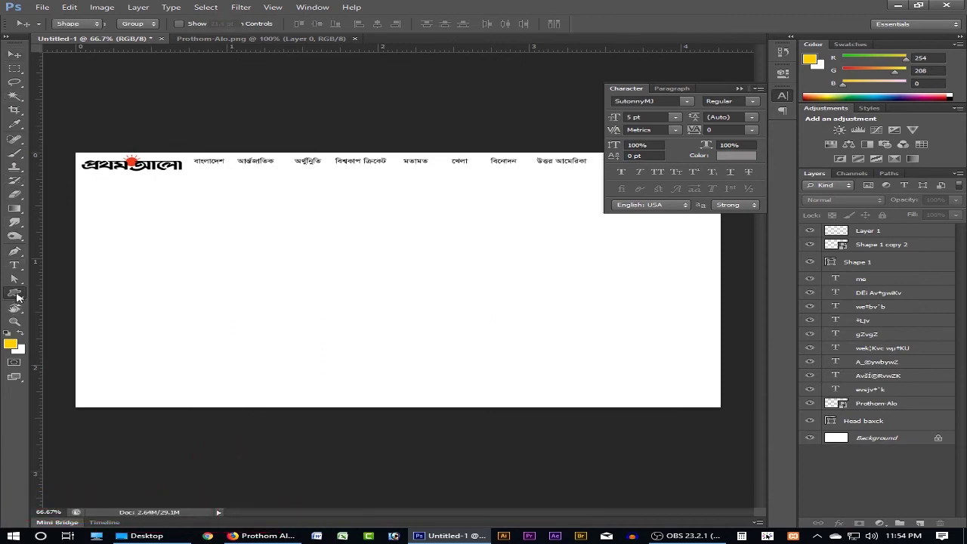
{"action": "right_click", "coordinate": [16, 294]}
{"action": "left_click", "coordinate": [60, 339]}
{"action": "key", "text": "Tab"}
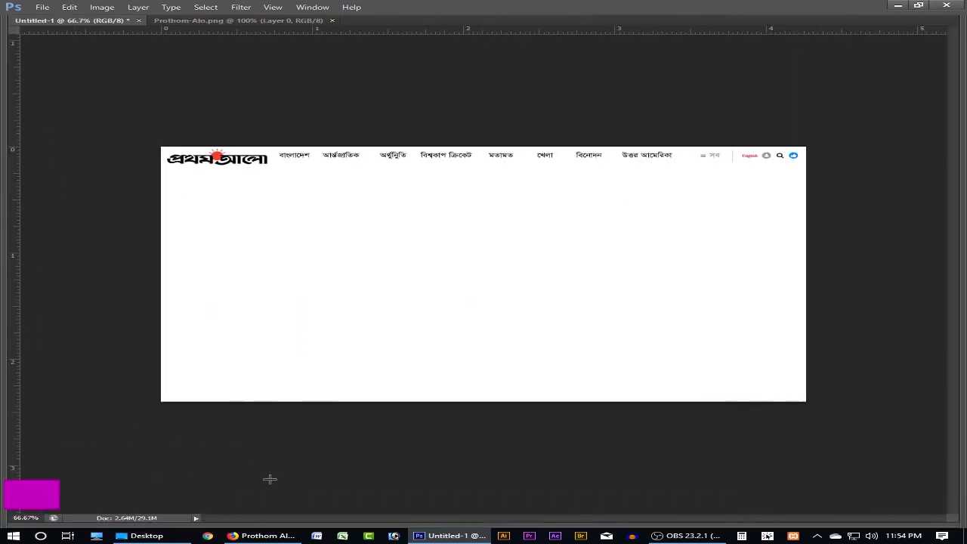
{"action": "left_click", "coordinate": [261, 536]}
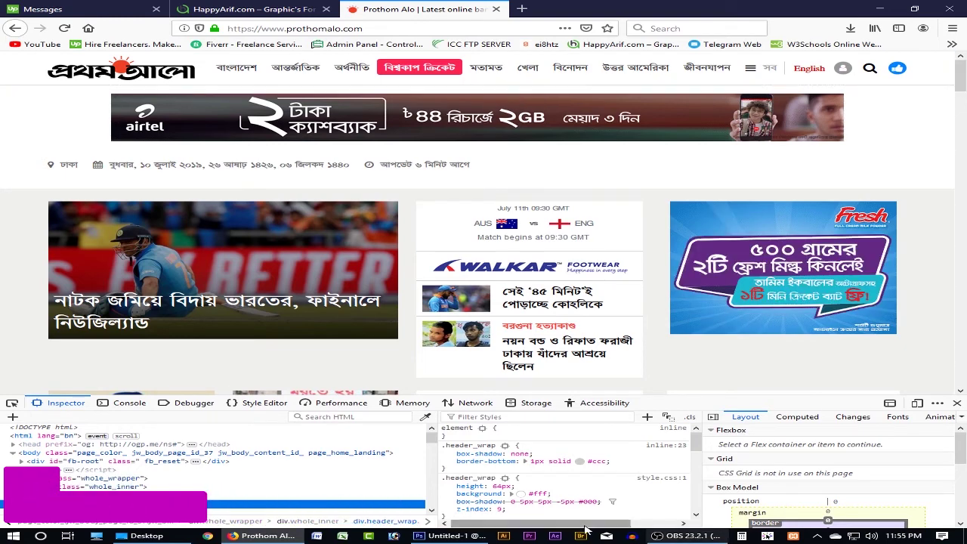
{"action": "left_click", "coordinate": [451, 536]}
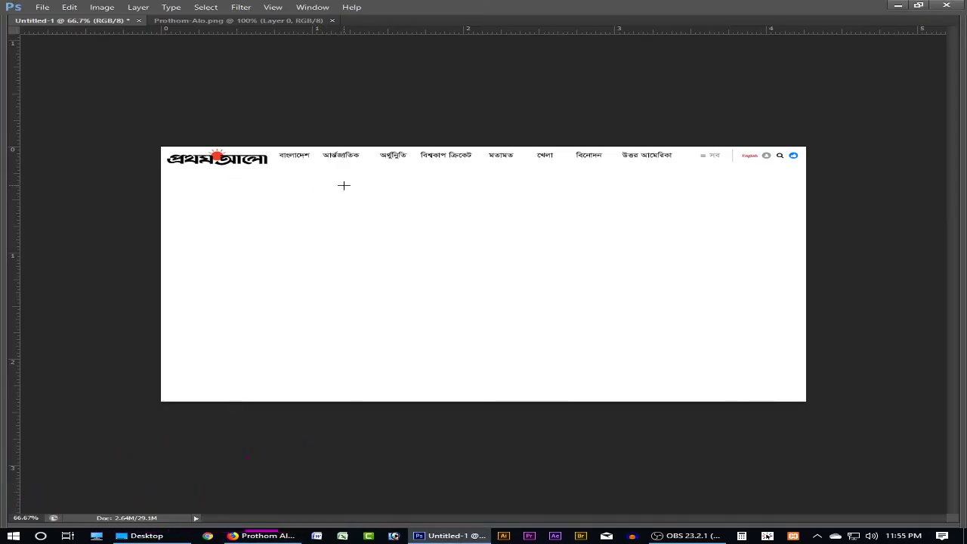
Step: Draw a horizontal line along the bottom of the header across the page
{"action": "left_click_drag", "start_coordinate": [336, 174], "coordinate": [45, 388]}
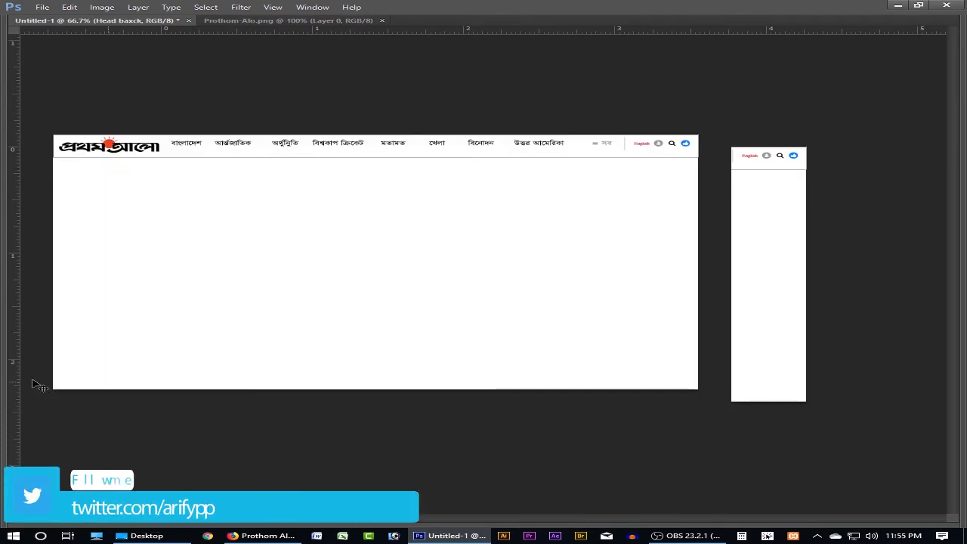
{"action": "key", "text": "Tab"}
{"action": "key", "text": "Tab"}
{"action": "key", "text": "Tab"}
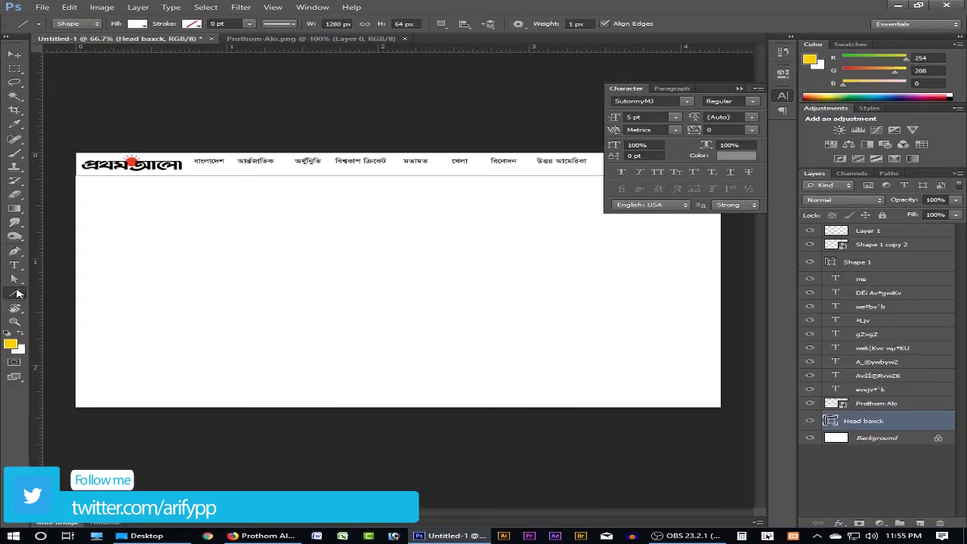
{"action": "key", "text": "Tab"}
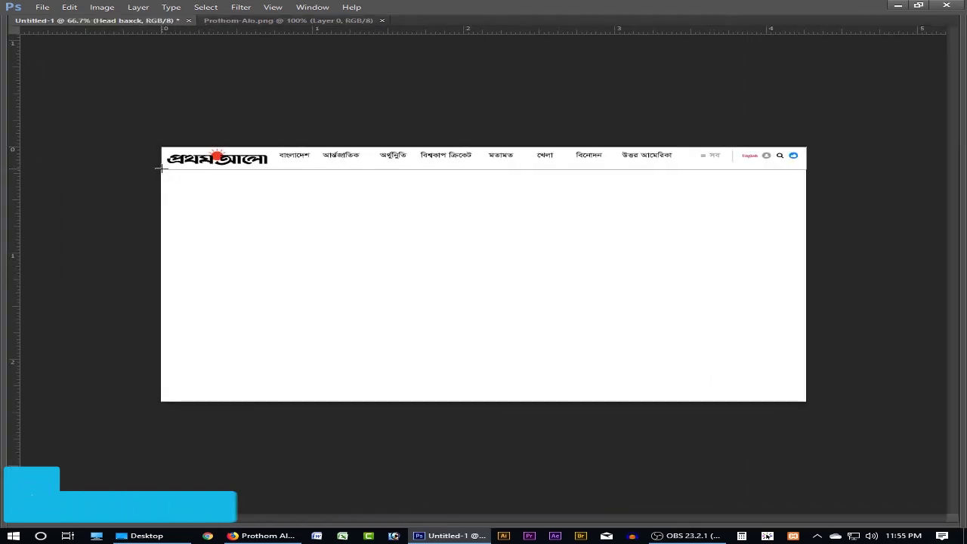
{"action": "left_click_drag", "start_coordinate": [173, 167], "coordinate": [809, 189]}
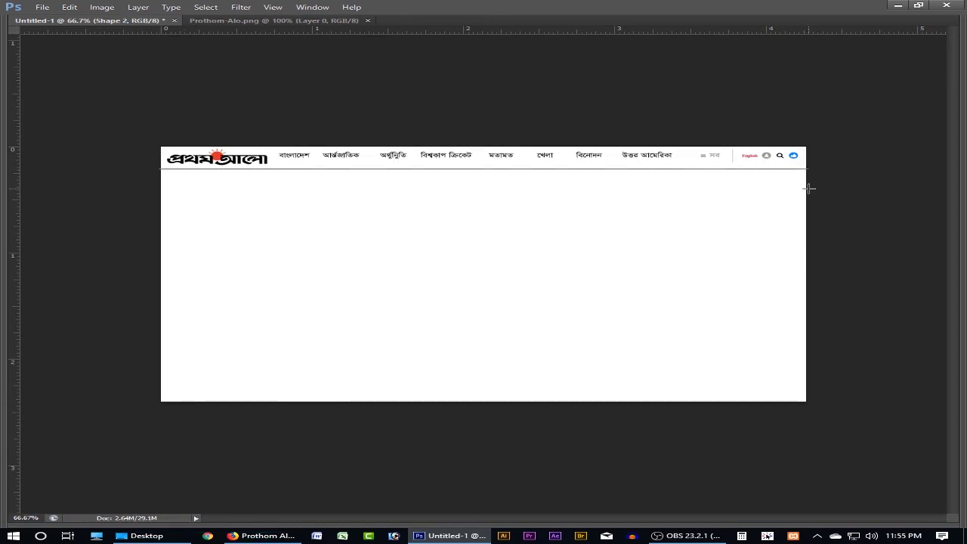
{"action": "key", "text": "Tab"}
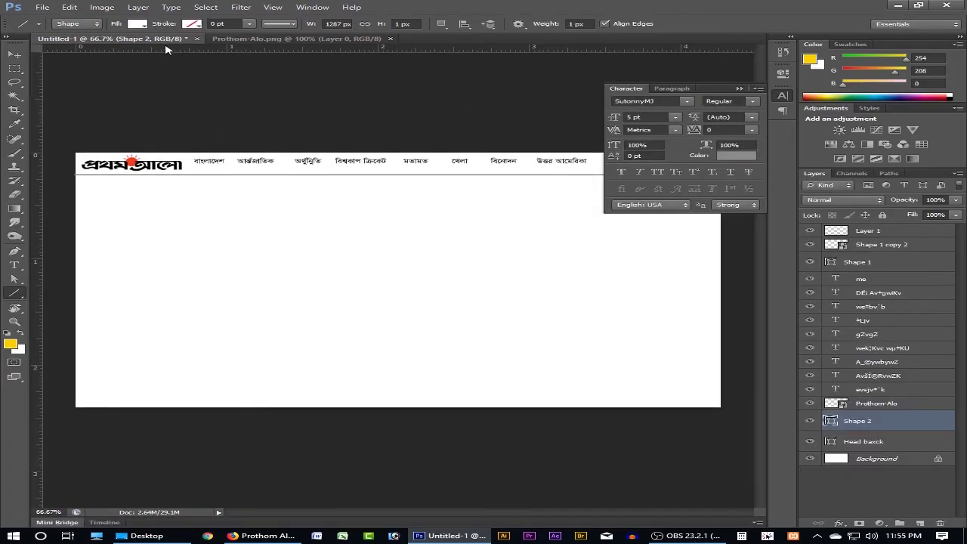
Step: Give the underline no fill, a light grey stroke and a 0.2 pt stroke width
{"action": "left_click", "coordinate": [144, 26]}
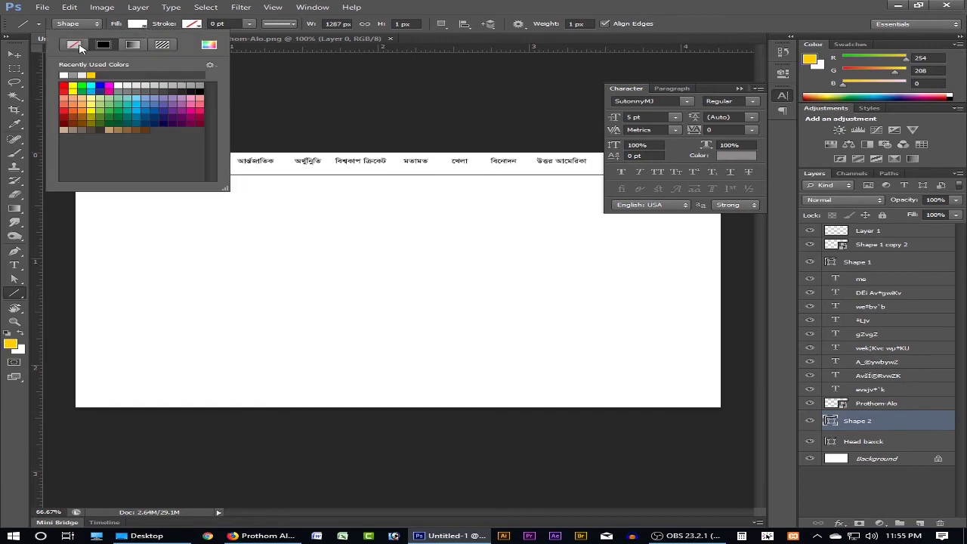
{"action": "left_click", "coordinate": [73, 45]}
{"action": "left_click", "coordinate": [200, 25]}
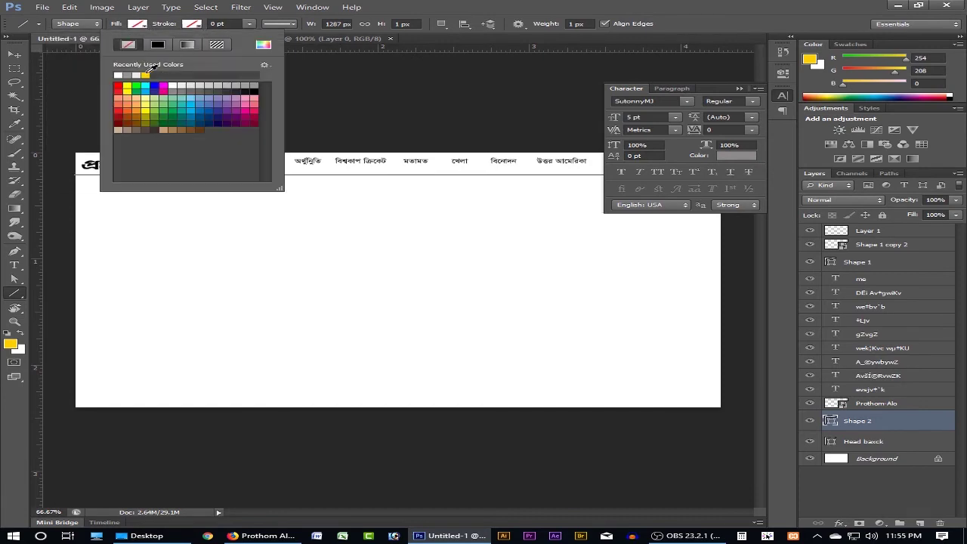
{"action": "left_click", "coordinate": [137, 75]}
{"action": "left_click", "coordinate": [249, 26]}
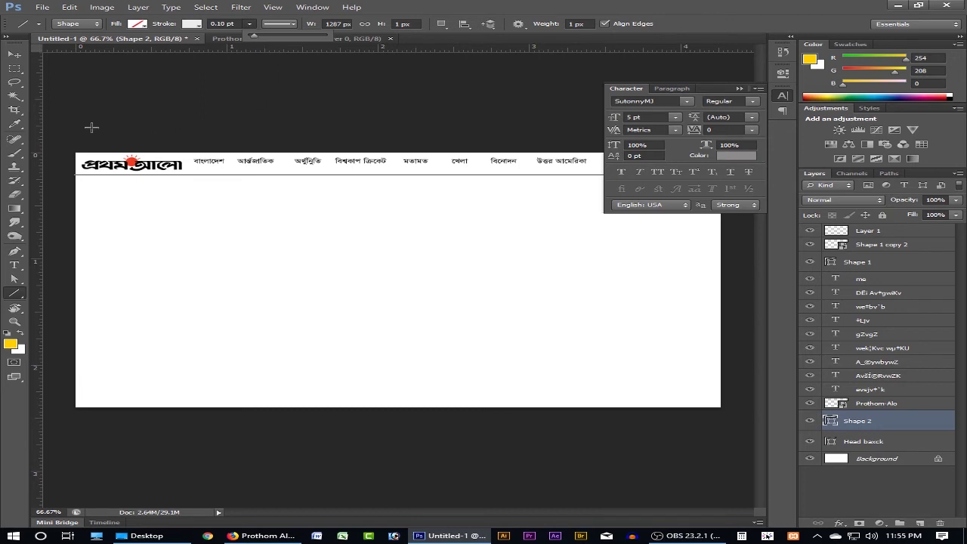
{"action": "left_click", "coordinate": [220, 23]}
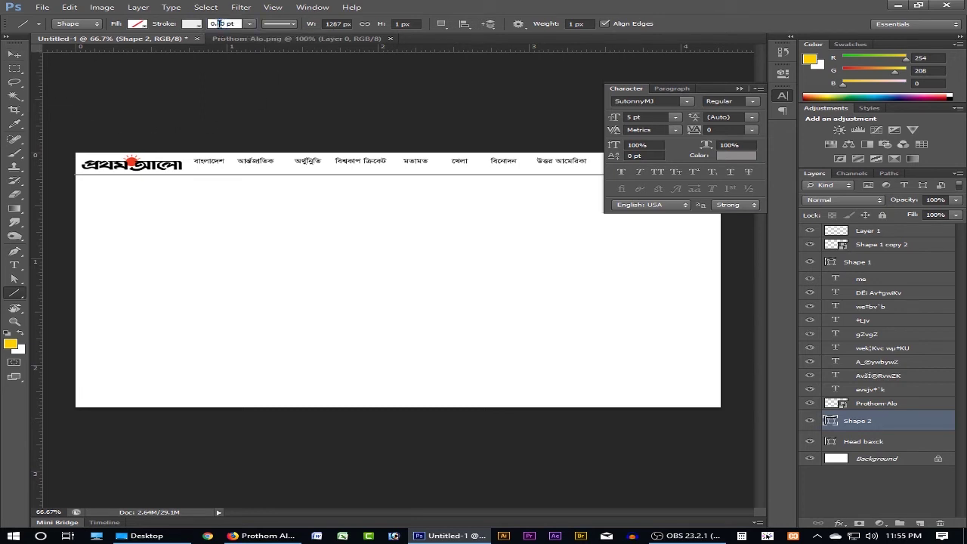
{"action": "key", "text": "Return"}
{"action": "left_click", "coordinate": [14, 55]}
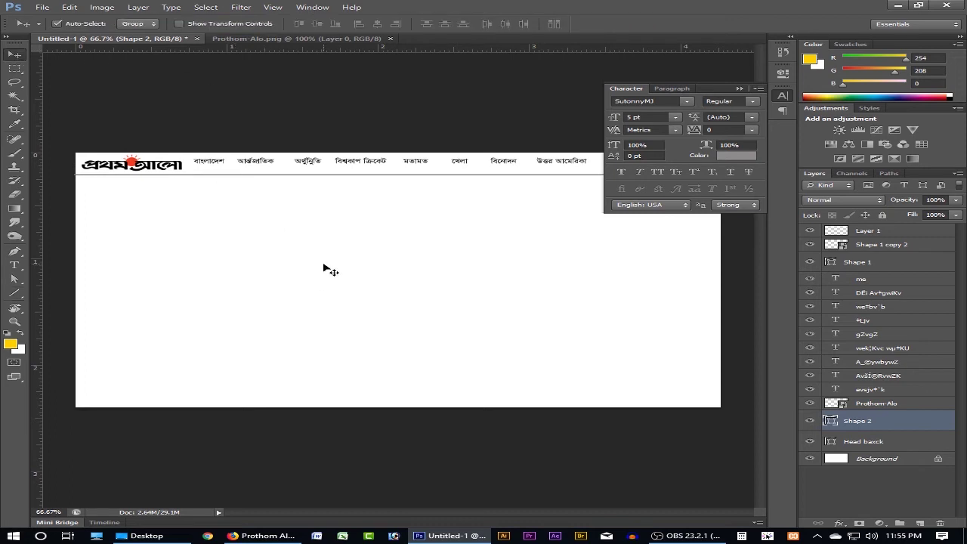
{"action": "left_click", "coordinate": [325, 267]}
{"action": "key", "text": "Tab"}
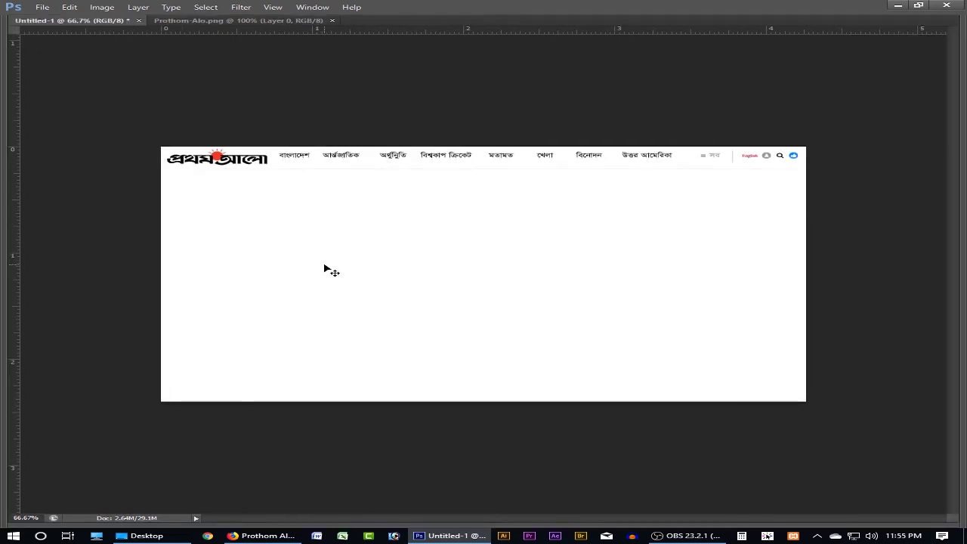
{"action": "key", "text": "ctrl+0"}
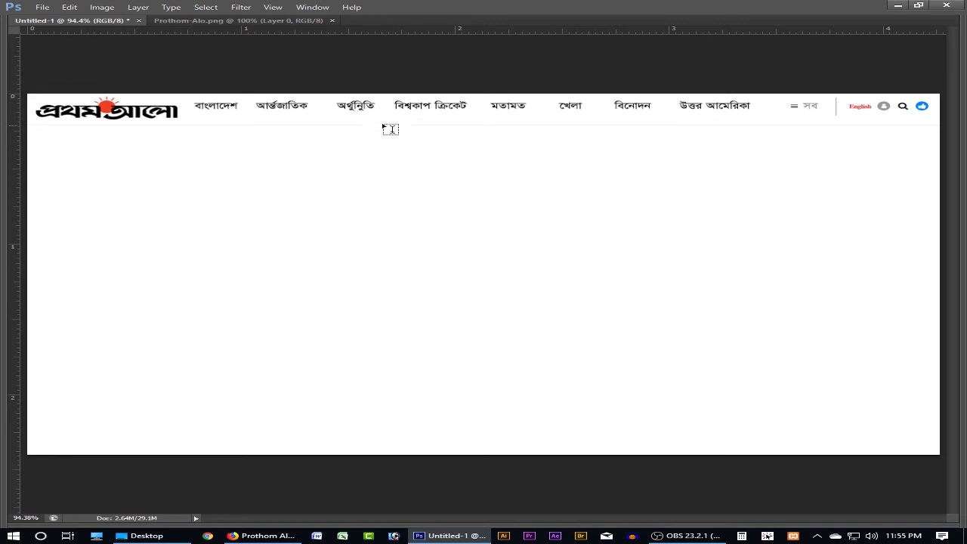
Step: Commit the corrected অর্থনীতি economy label text and bring the live Prothom Alo page forward
{"action": "key", "text": "ctrl+Return"}
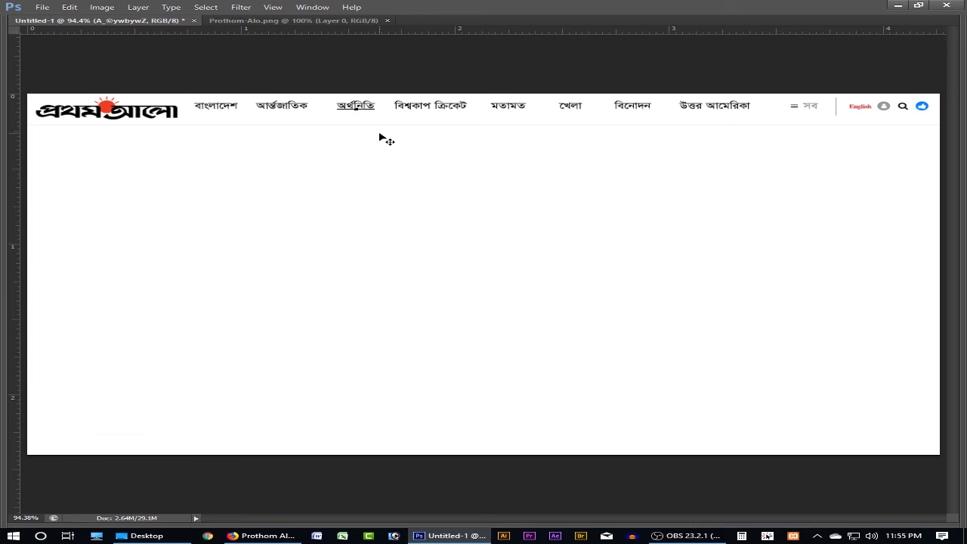
{"action": "key", "text": "t"}
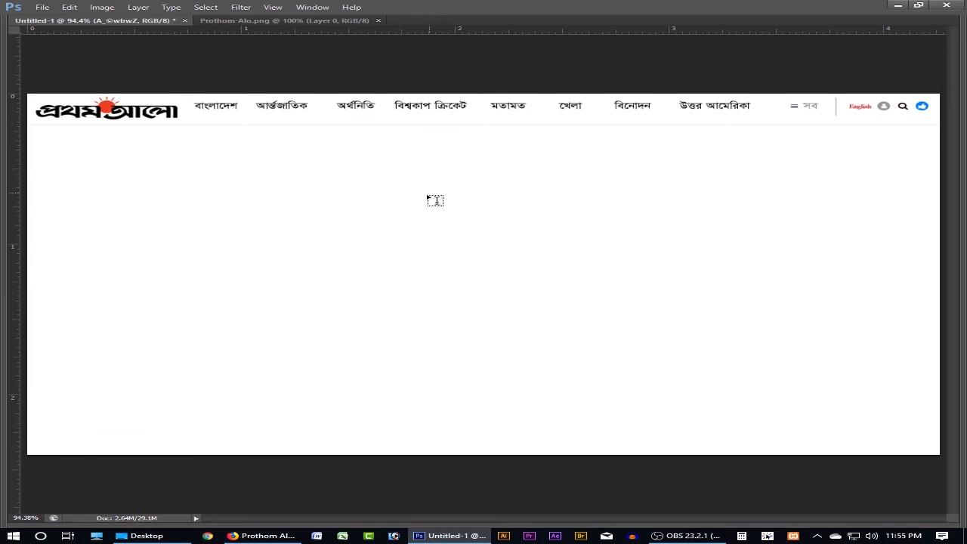
{"action": "left_click", "coordinate": [268, 536]}
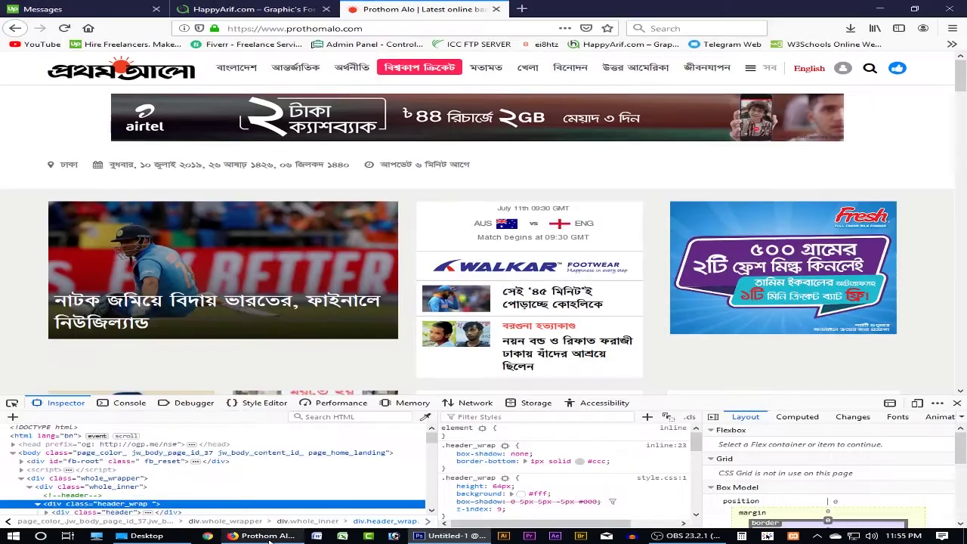
Step: Inspect the World Cup link's #fc2454 background, undo the edit, close devtools and return to Photoshop
{"action": "right_click", "coordinate": [462, 76]}
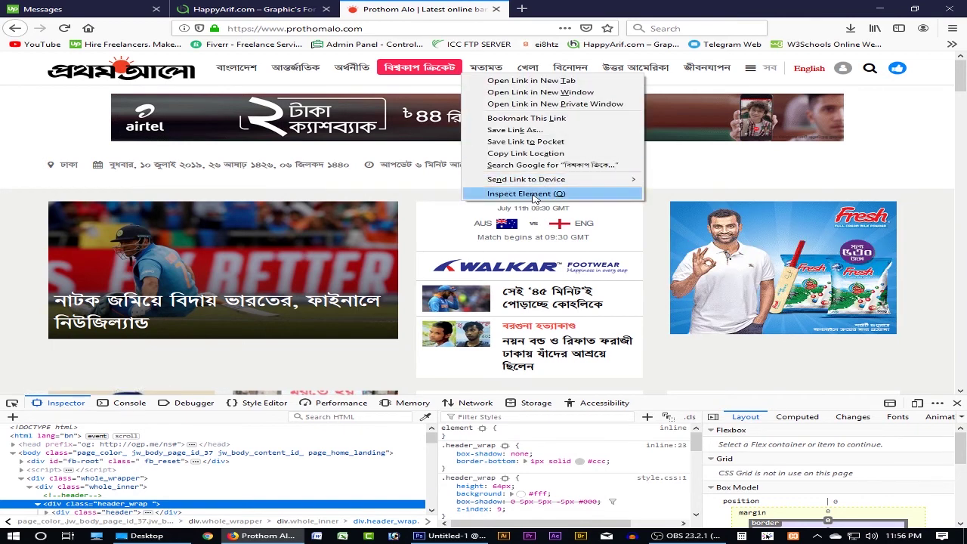
{"action": "left_click", "coordinate": [533, 197]}
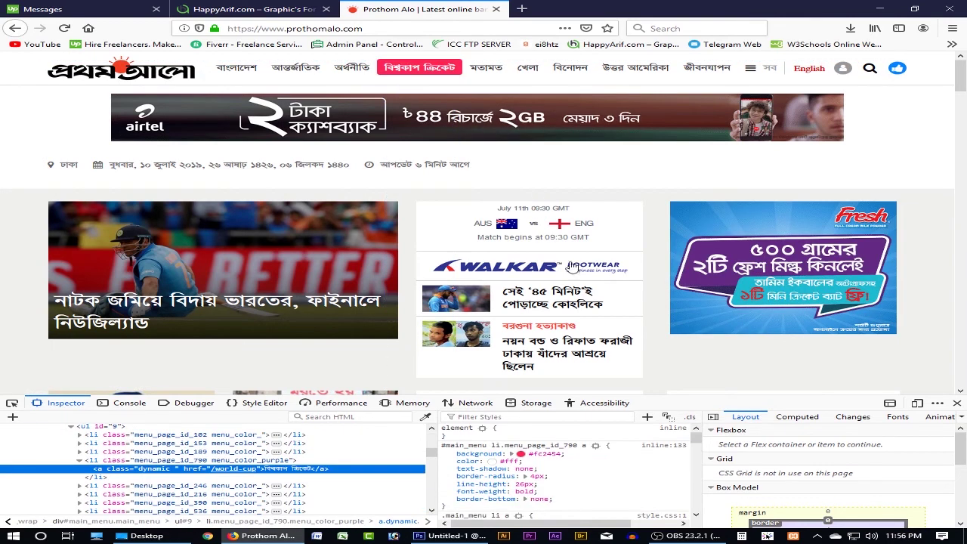
{"action": "left_click", "coordinate": [549, 454]}
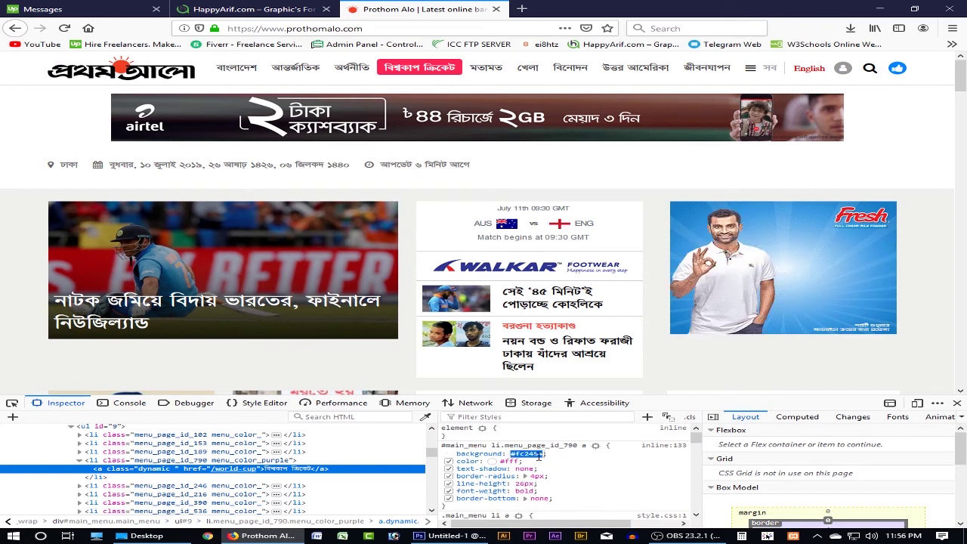
{"action": "left_click", "coordinate": [534, 455]}
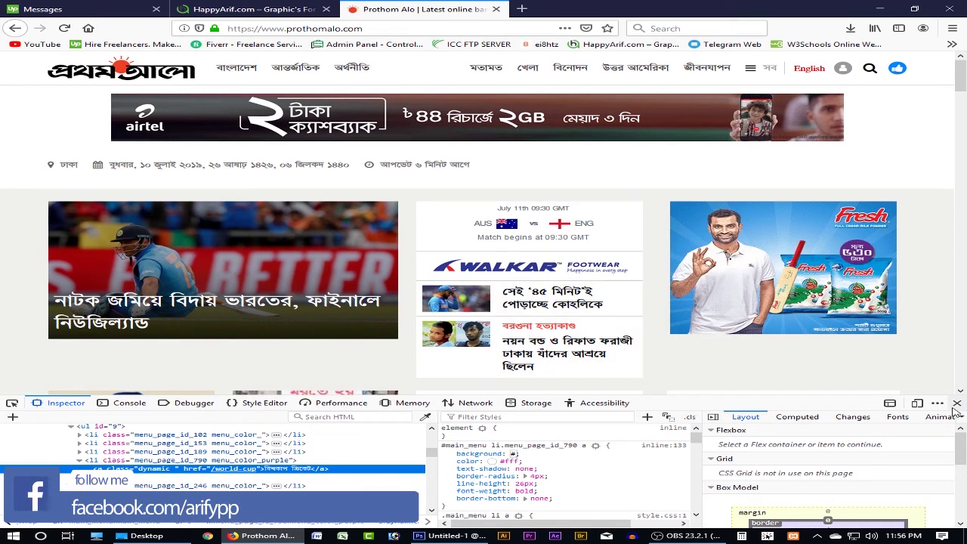
{"action": "key", "text": "ctrl+z"}
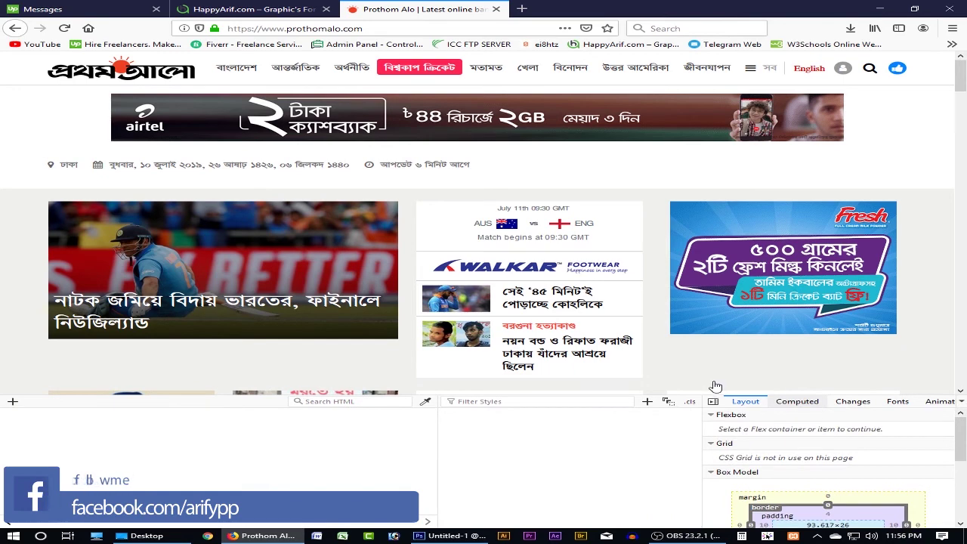
{"action": "key", "text": "F12"}
{"action": "left_click", "coordinate": [443, 536]}
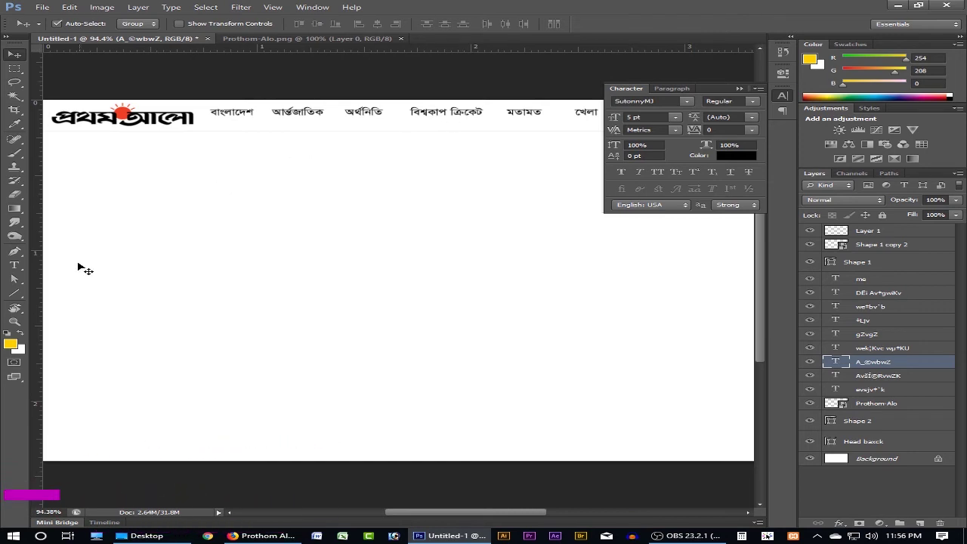
Step: Draw a rounded rectangle around বিশ্বকাপ ক্রিকেট and set the corner radius to 5 px
{"action": "left_click", "coordinate": [19, 299]}
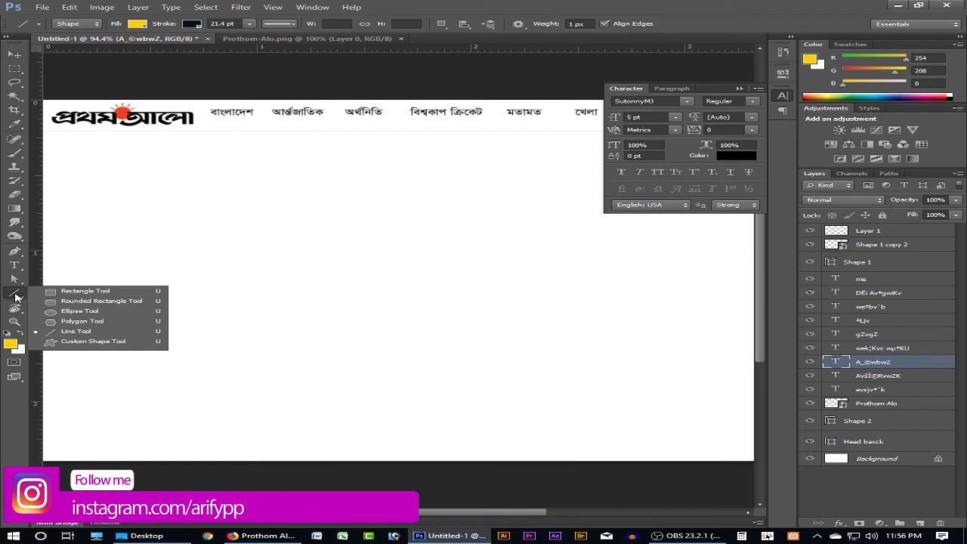
{"action": "left_click", "coordinate": [112, 301]}
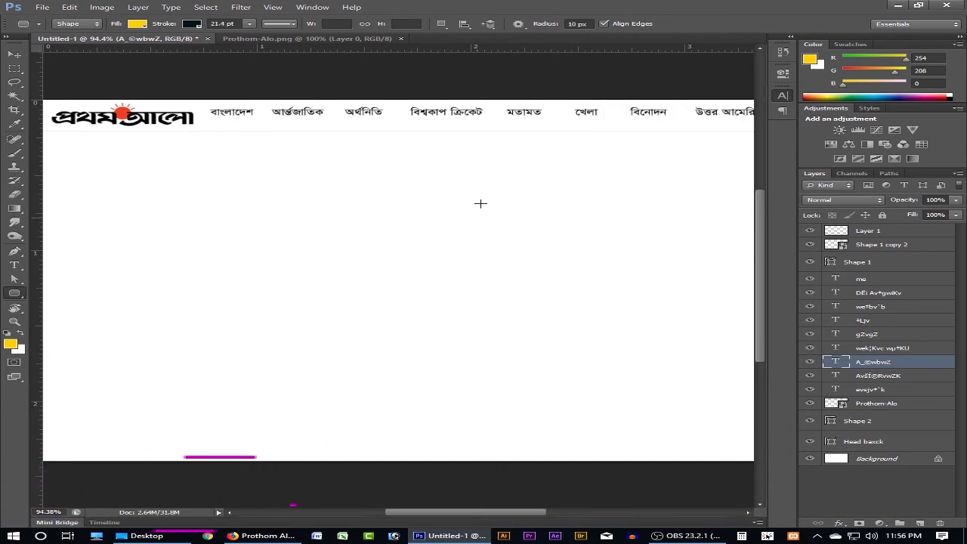
{"action": "key", "text": "Tab"}
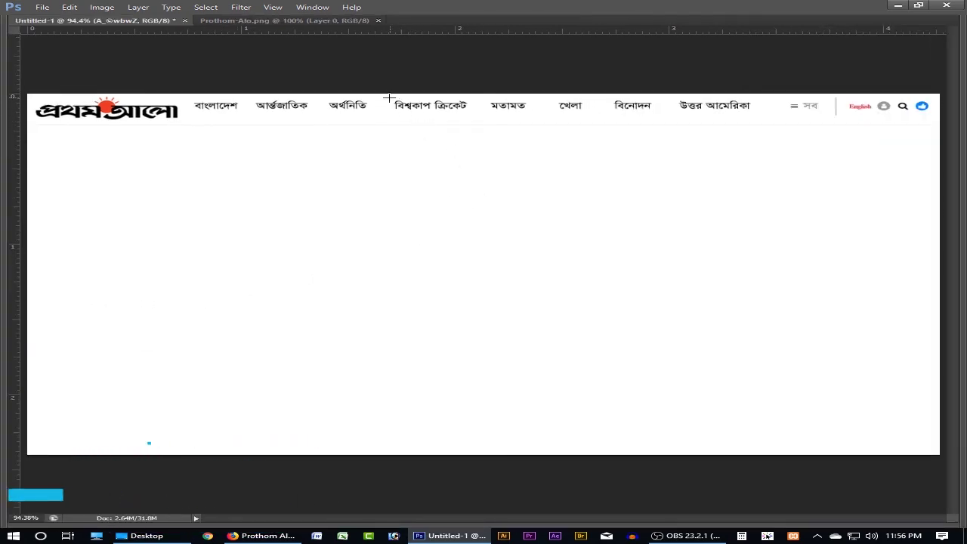
{"action": "left_click_drag", "start_coordinate": [386, 97], "coordinate": [476, 116]}
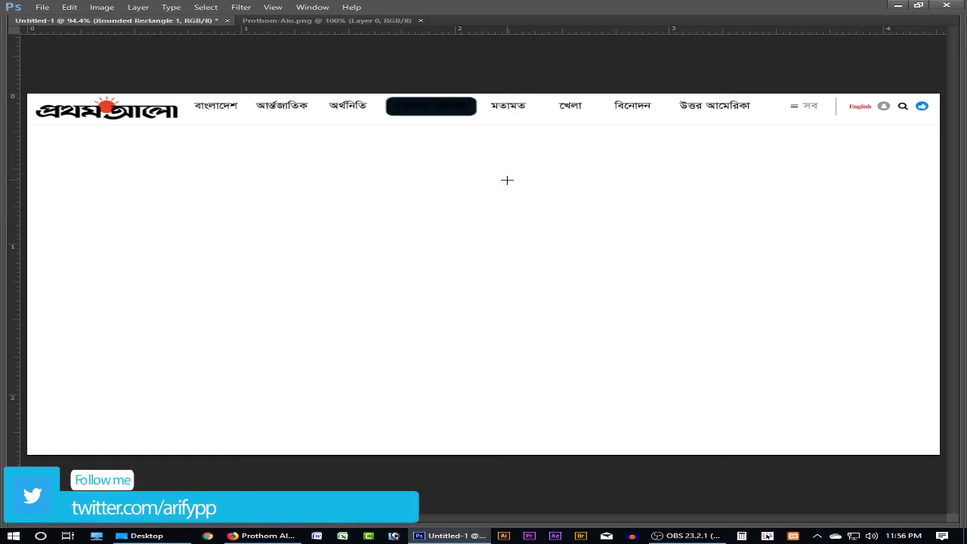
{"action": "key", "text": "Tab"}
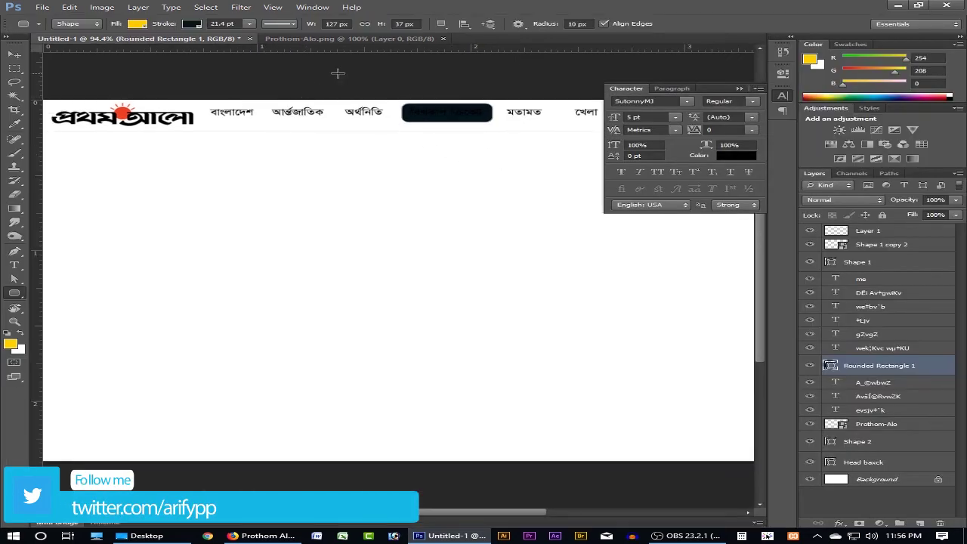
{"action": "left_click", "coordinate": [577, 23]}
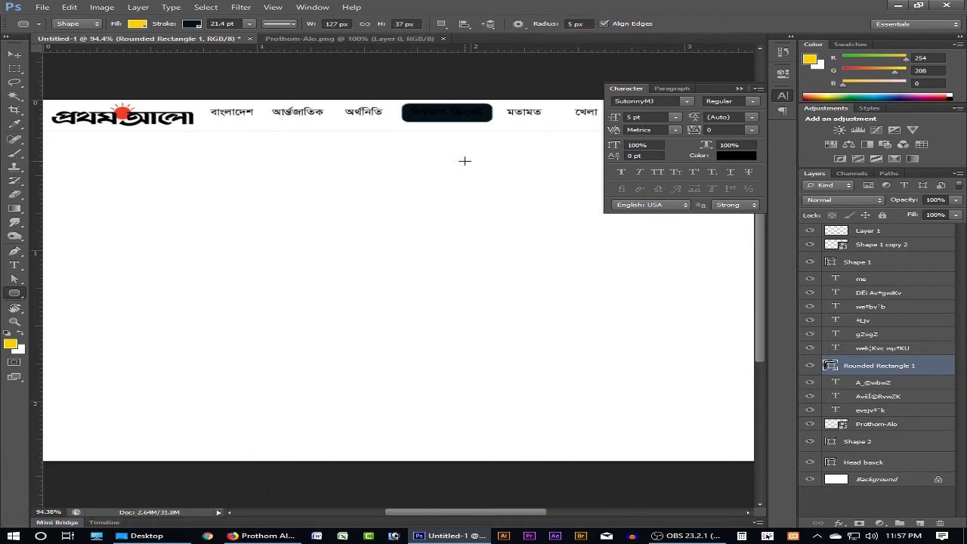
Step: Delete the Rounded Rectangle 1 and 2 layers and redraw a 133 × 37 px box around বিশ্বকাপ ক্রিকেট
{"action": "left_click_drag", "start_coordinate": [399, 136], "coordinate": [503, 159]}
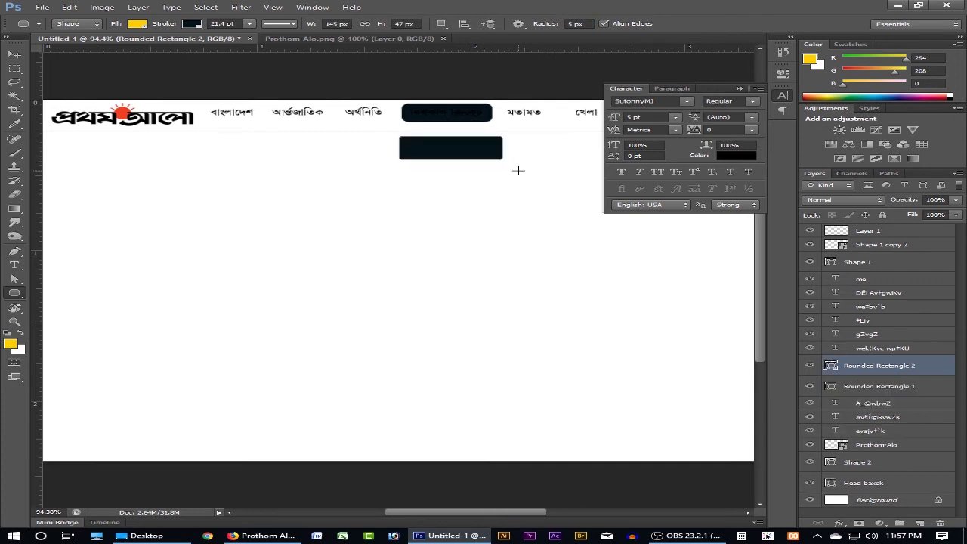
{"action": "left_click", "coordinate": [941, 523]}
{"action": "left_click", "coordinate": [458, 198]}
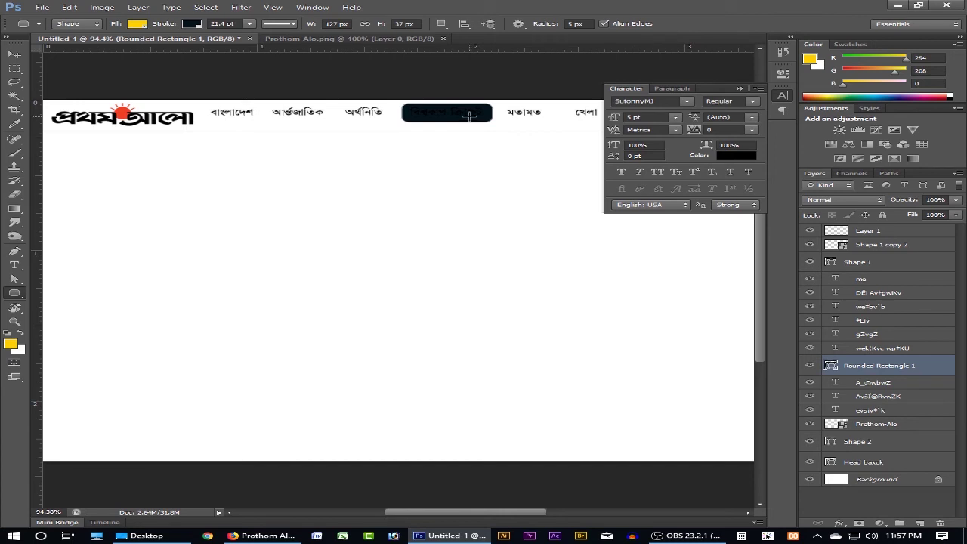
{"action": "key", "text": "v"}
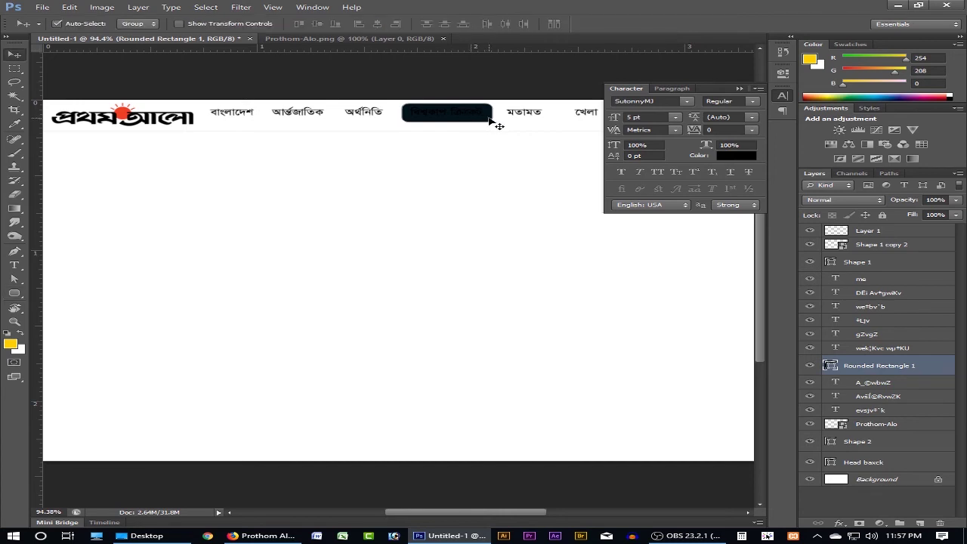
{"action": "left_click", "coordinate": [941, 524]}
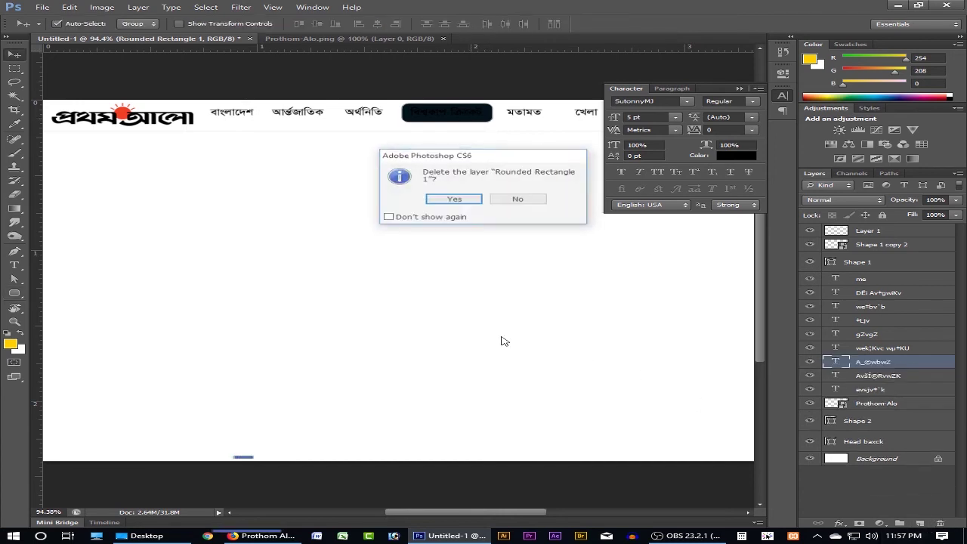
{"action": "left_click", "coordinate": [458, 199]}
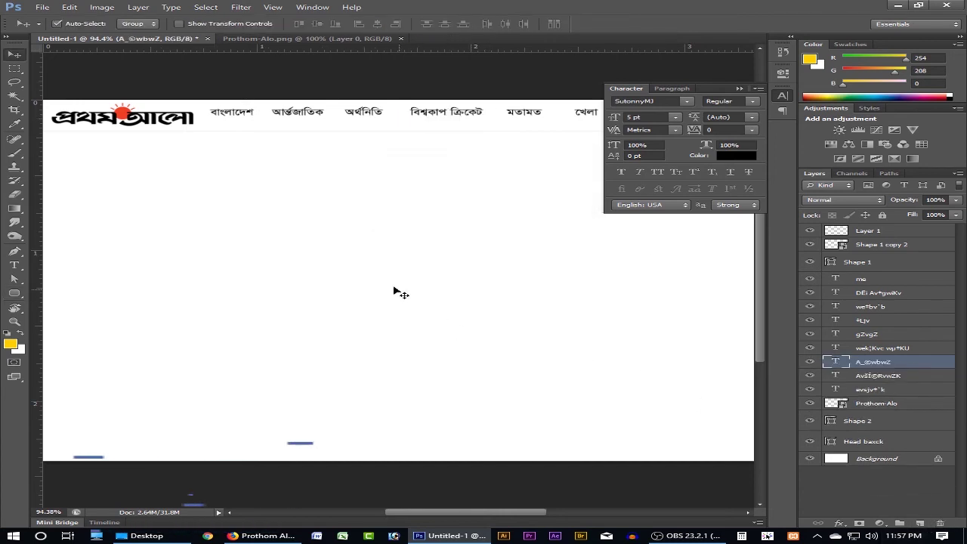
{"action": "left_click", "coordinate": [14, 294]}
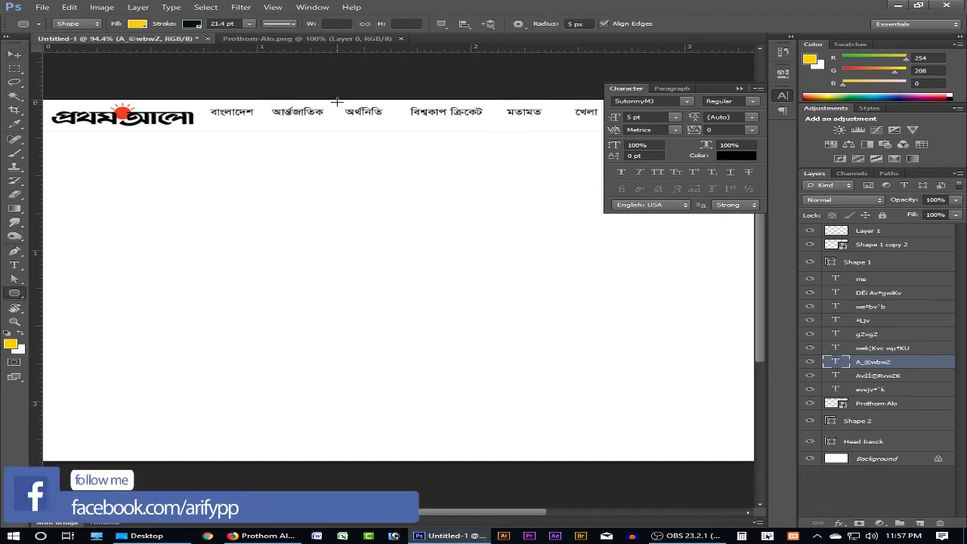
{"action": "left_click_drag", "start_coordinate": [401, 103], "coordinate": [491, 123]}
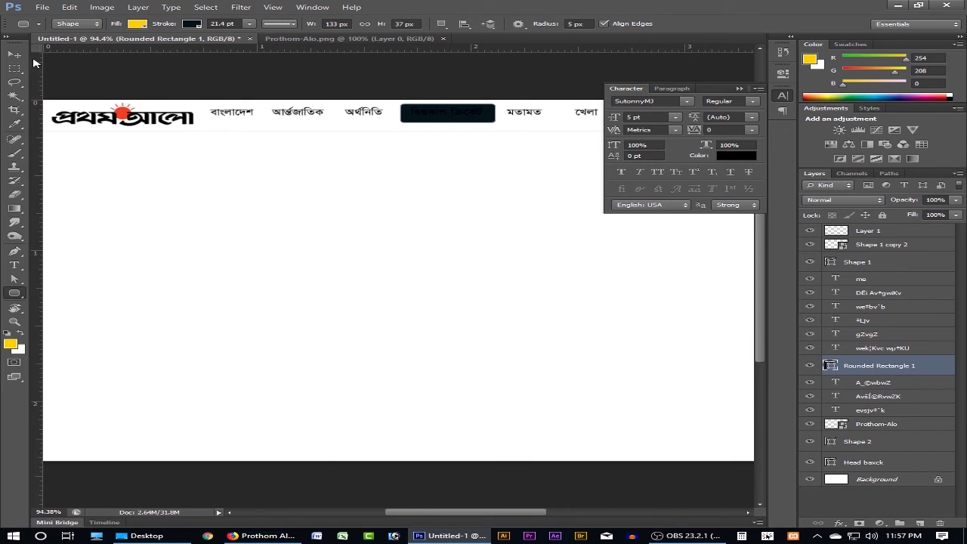
Step: Remove the rounded box's stroke and give it a pink-red #fc2454 fill
{"action": "left_click", "coordinate": [192, 26]}
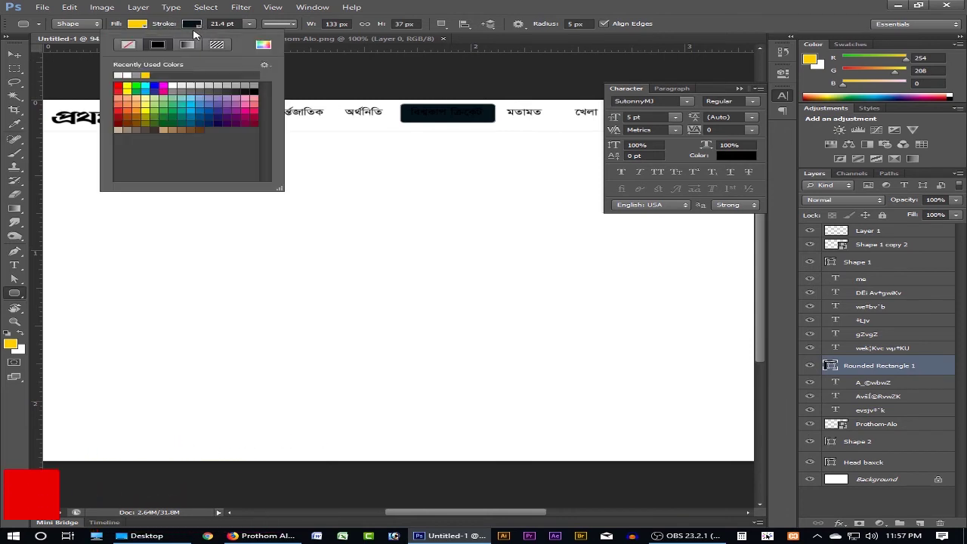
{"action": "left_click", "coordinate": [129, 44]}
{"action": "left_click", "coordinate": [137, 24]}
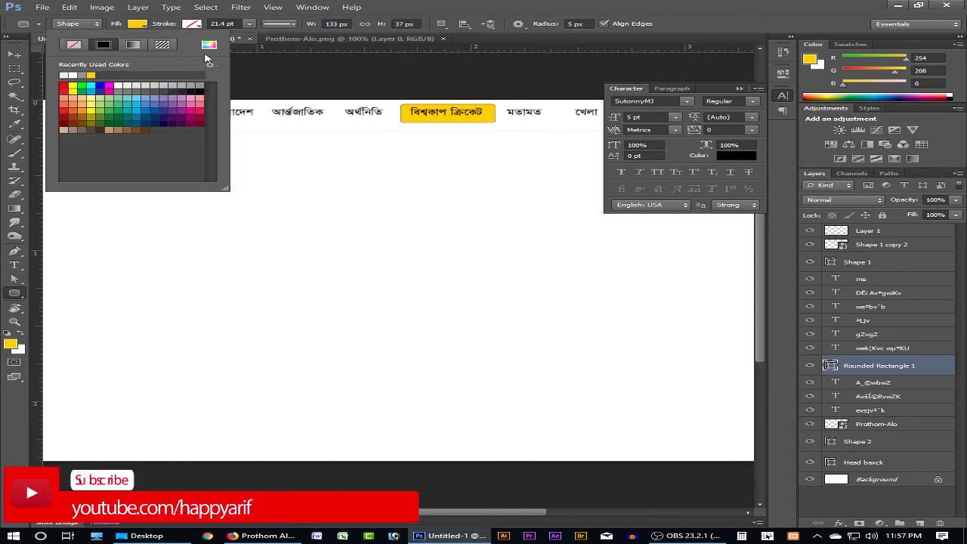
{"action": "left_click", "coordinate": [208, 45]}
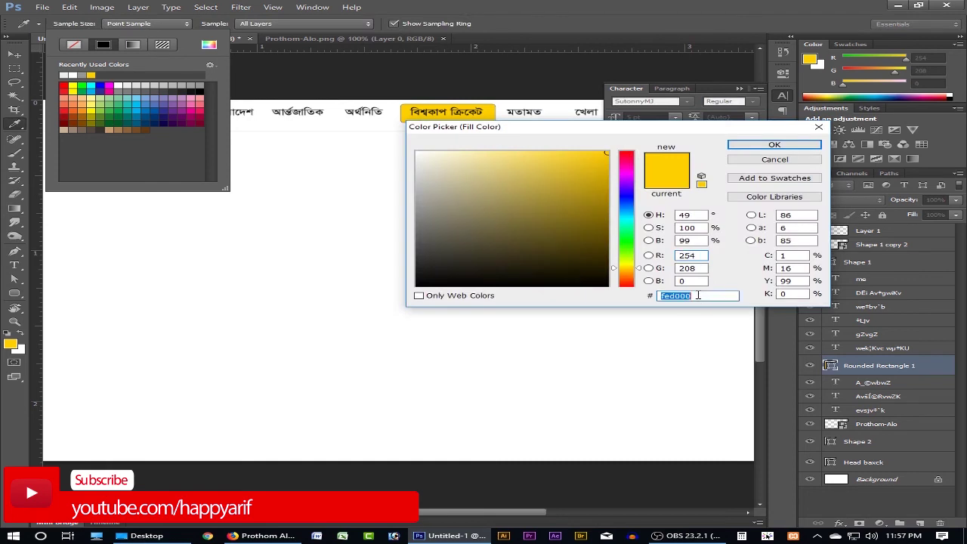
{"action": "type", "text": "fc2454"}
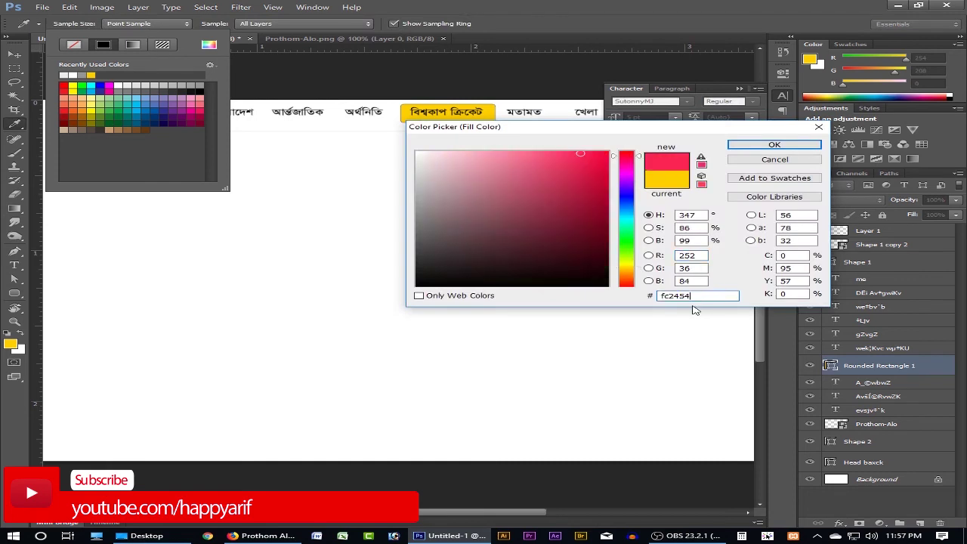
{"action": "left_click", "coordinate": [774, 145]}
{"action": "left_click", "coordinate": [39, 123]}
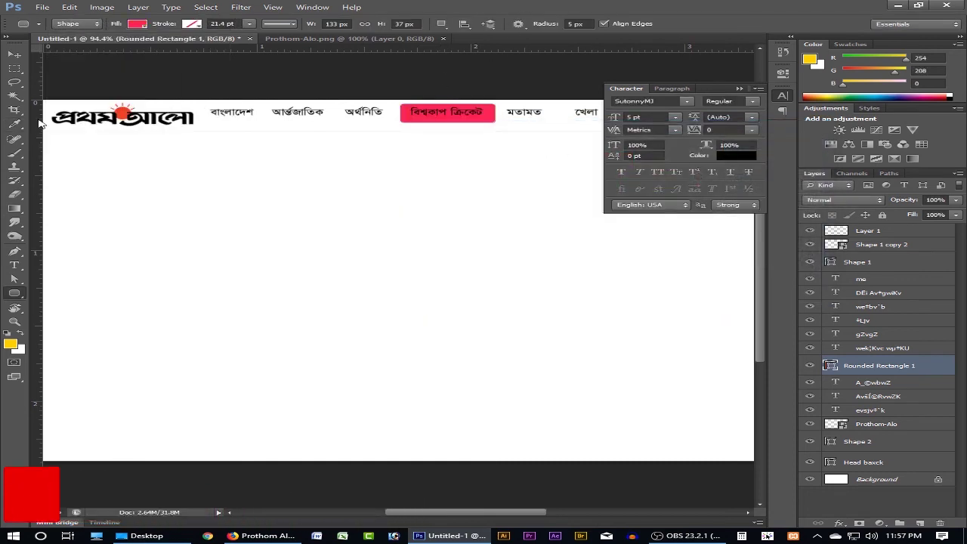
Step: Switch to the Move tool and compare the mockup against the Prothom Alo website
{"action": "key", "text": "v"}
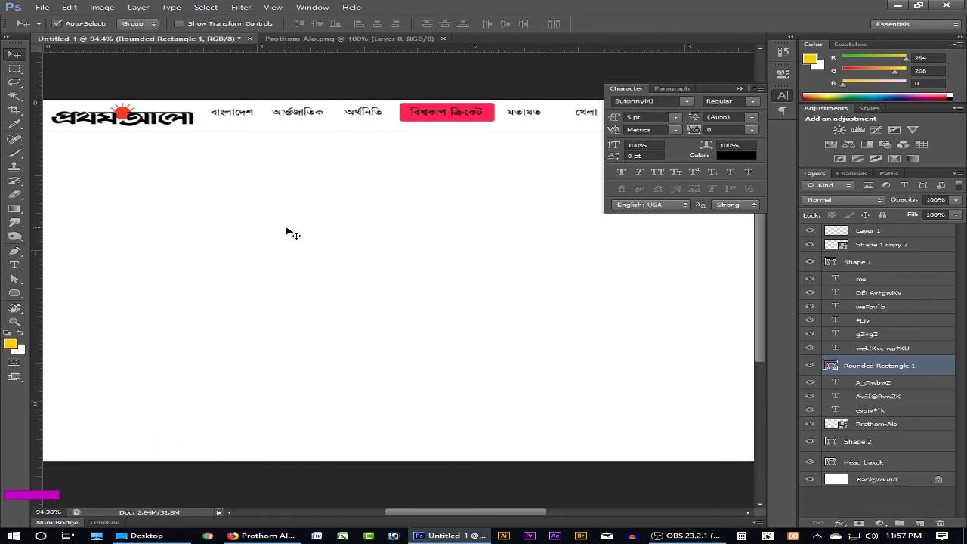
{"action": "key", "text": "alt+Tab"}
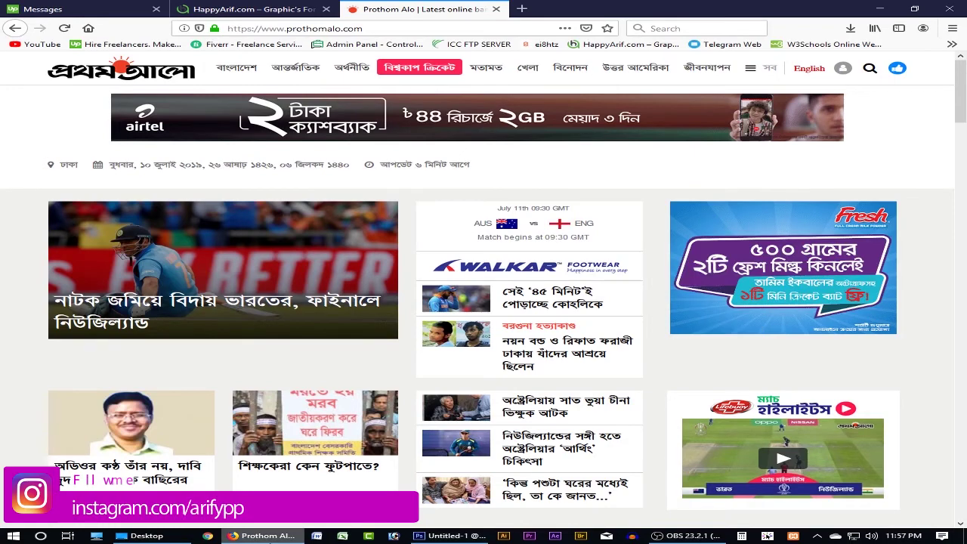
{"action": "key", "text": "alt+Tab"}
{"action": "key", "text": "alt+Tab"}
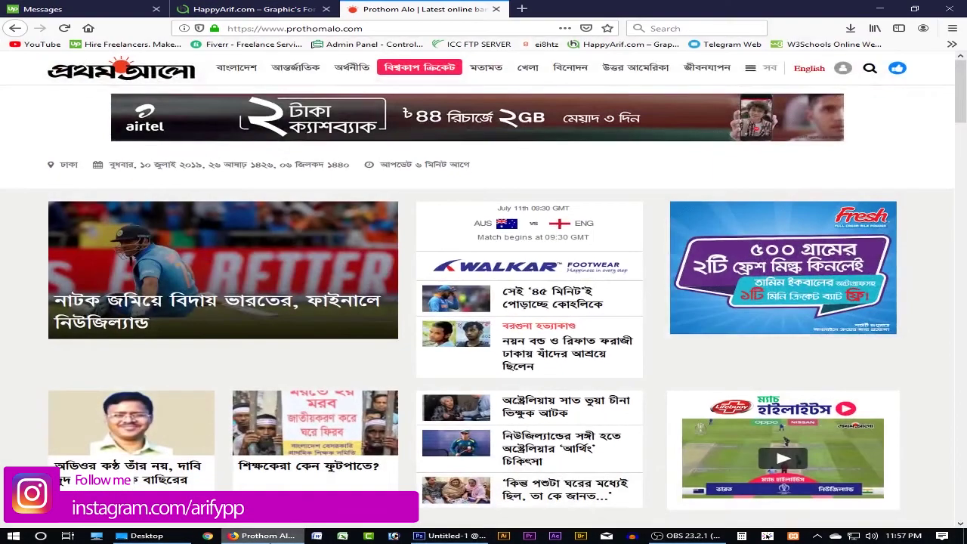
{"action": "key", "text": "alt+Tab"}
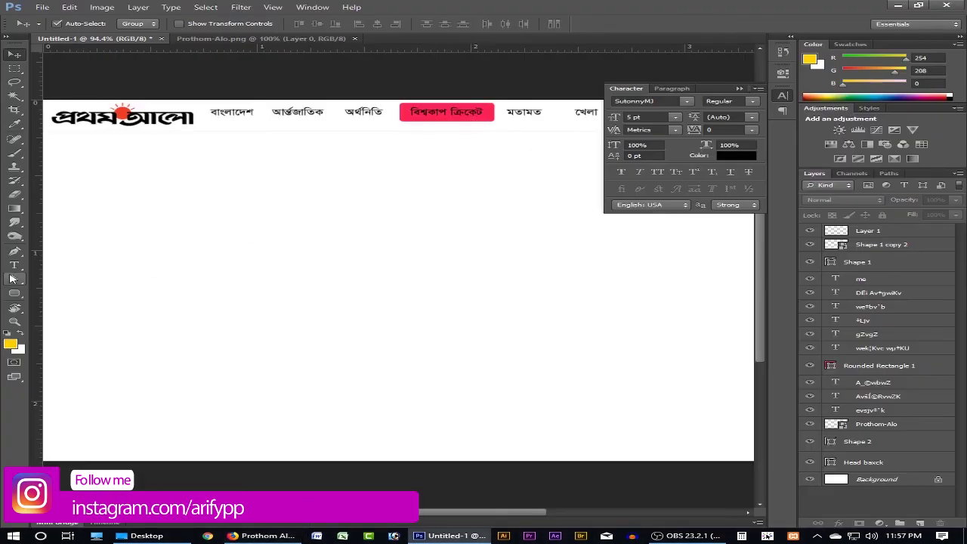
Step: Switch to the Type tool and set its text colour to white
{"action": "left_click", "coordinate": [13, 265]}
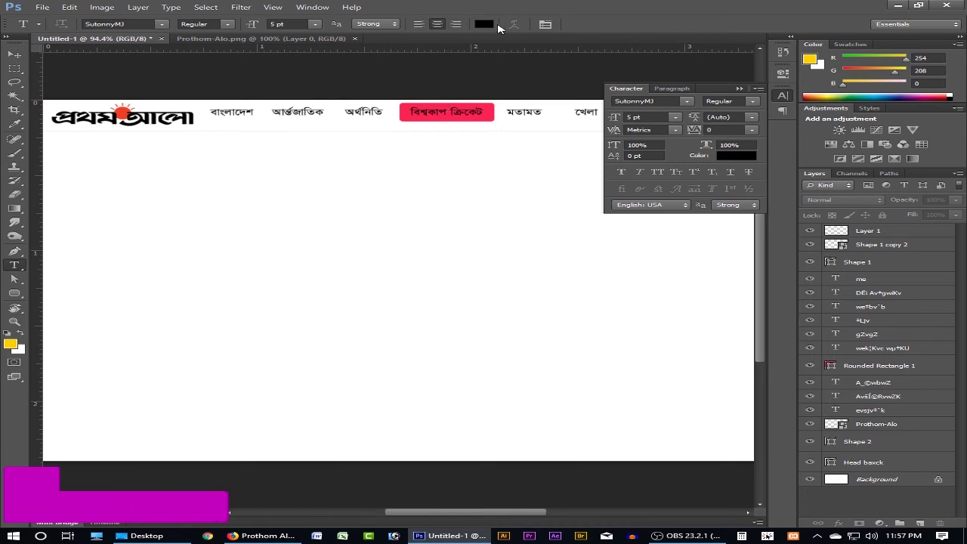
{"action": "left_click", "coordinate": [485, 24]}
{"action": "left_click", "coordinate": [416, 152]}
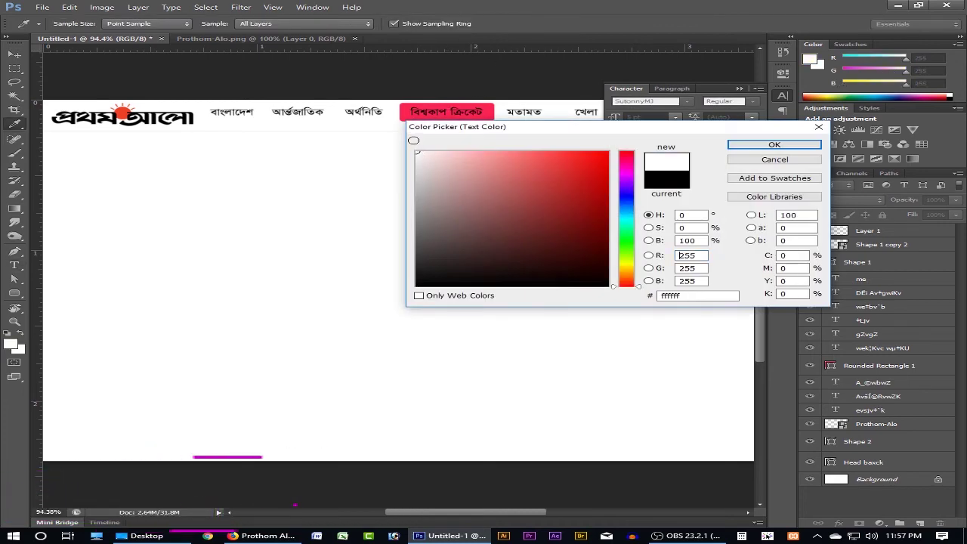
{"action": "key", "text": "Return"}
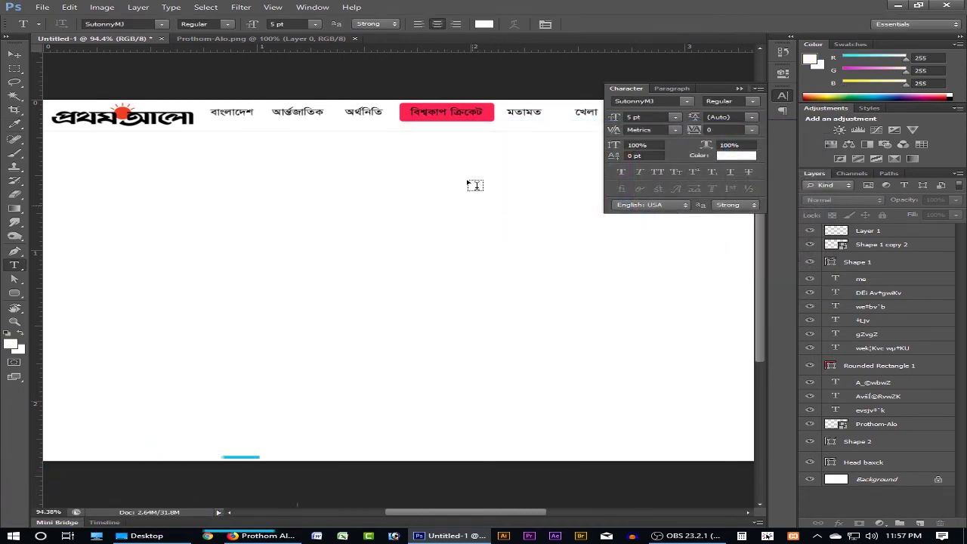
Step: Select all of the বিশ্বকাপ ক্রিকেট text, recolour it white, and commit the change
{"action": "left_click", "coordinate": [451, 111]}
{"action": "key", "text": "ctrl+a"}
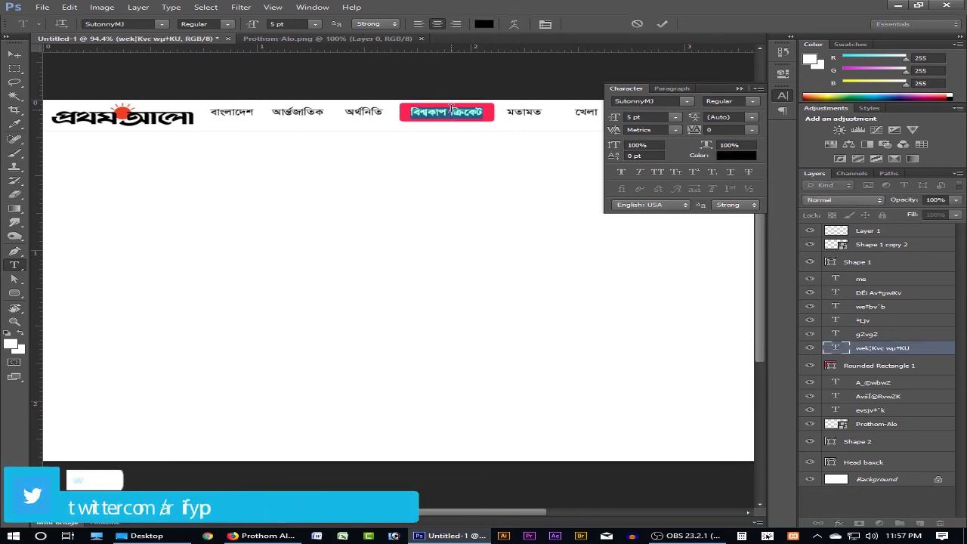
{"action": "left_click", "coordinate": [736, 158]}
{"action": "left_click_drag", "start_coordinate": [455, 167], "coordinate": [394, 134]}
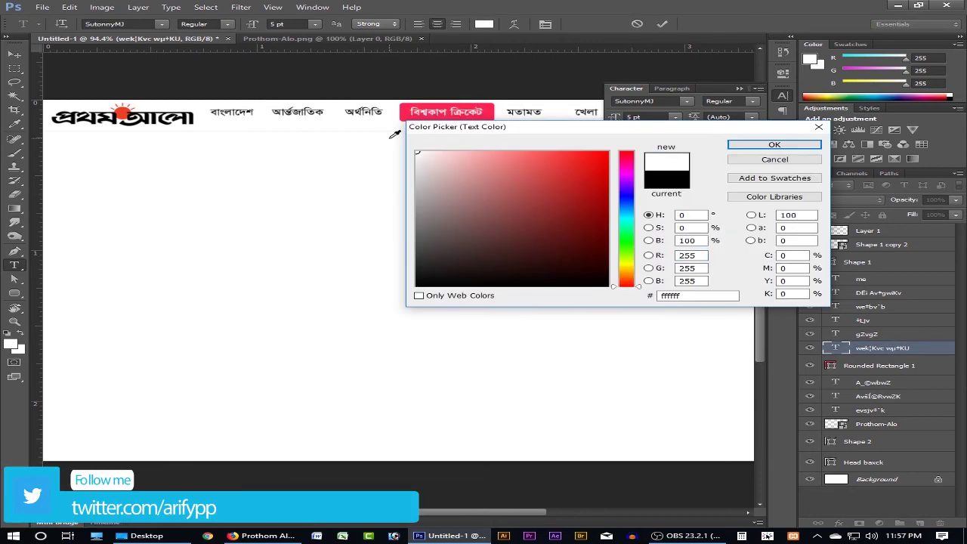
{"action": "key", "text": "Return"}
{"action": "left_click", "coordinate": [12, 56]}
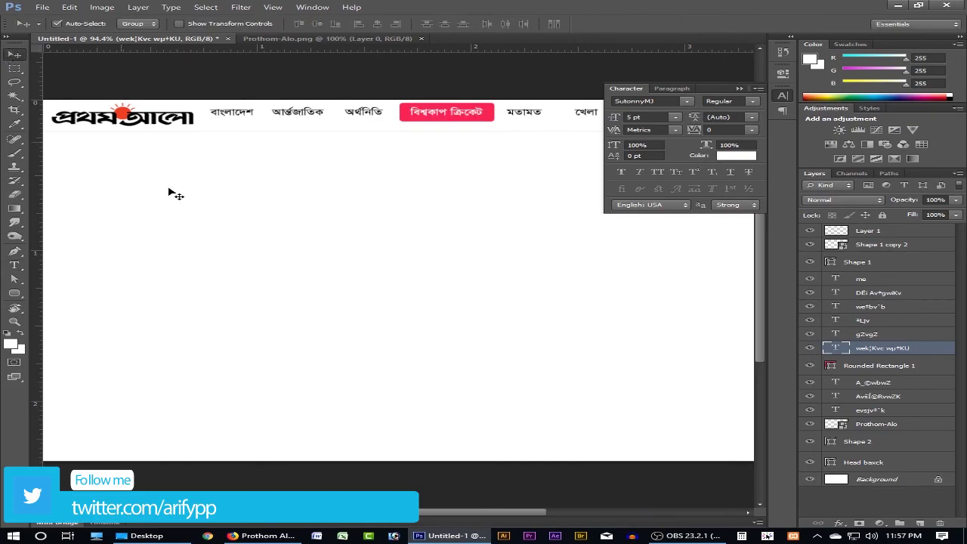
Step: Compare the mockup with the Prothom Alo website, ending on Firefox
{"action": "left_click", "coordinate": [262, 536]}
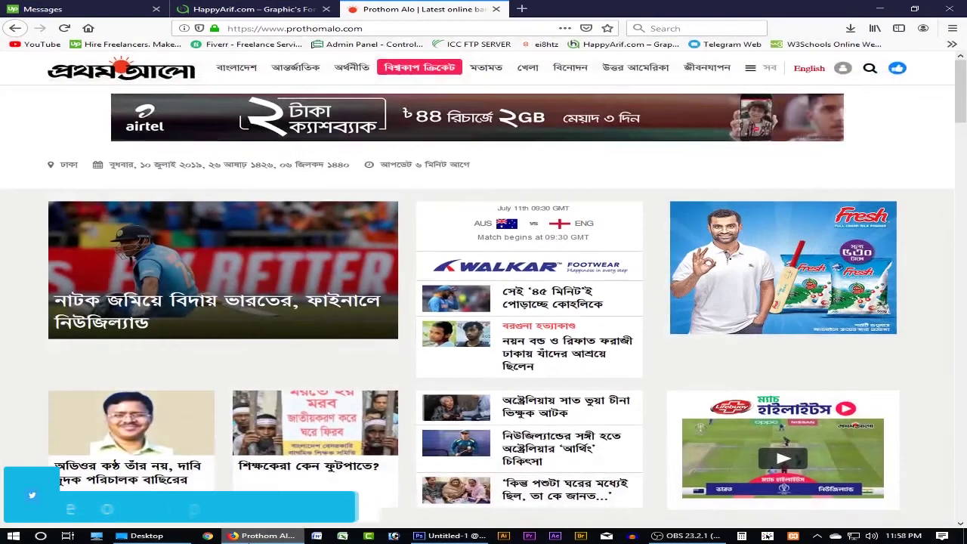
{"action": "key", "text": "alt+Tab"}
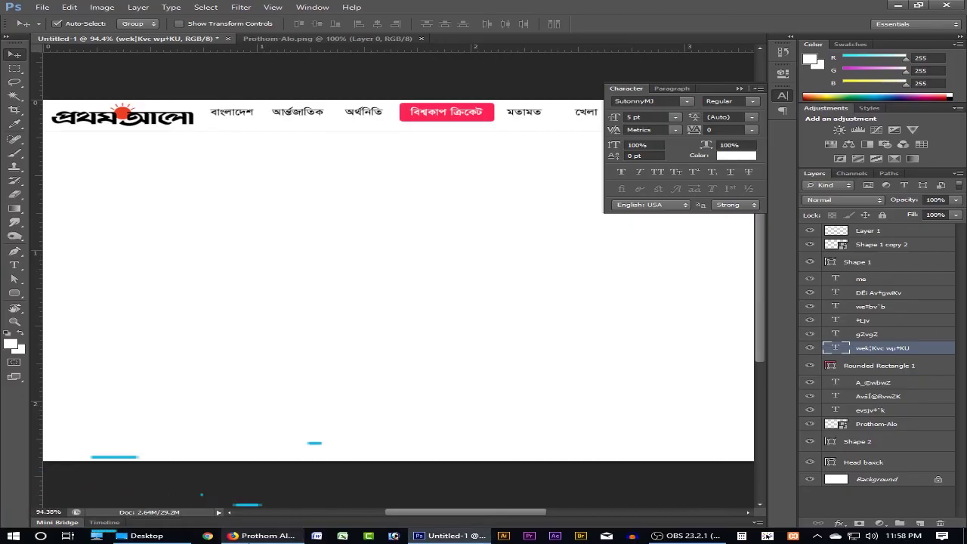
{"action": "left_click", "coordinate": [262, 536]}
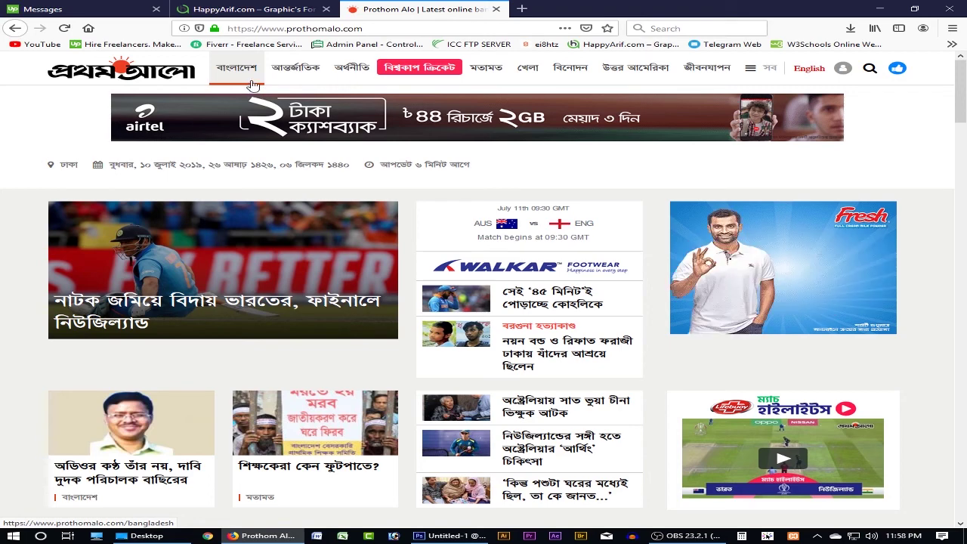
Step: Zoom in on the header mockup and compare it against the live Prothom Alo site
{"action": "left_click", "coordinate": [449, 536]}
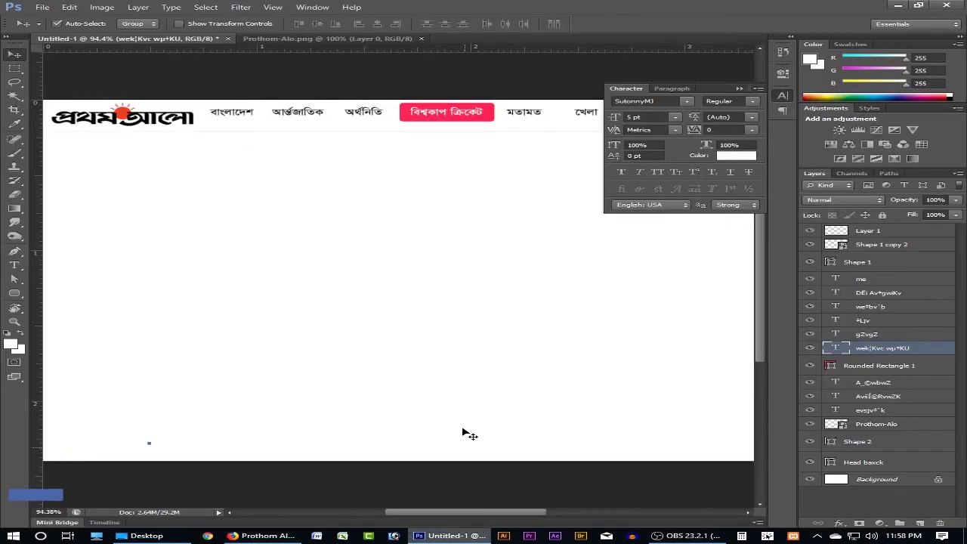
{"action": "left_click", "coordinate": [336, 169], "text": "ctrl"}
{"action": "left_click", "coordinate": [259, 125], "text": "ctrl"}
{"action": "left_click_drag", "start_coordinate": [274, 126], "coordinate": [350, 195]}
{"action": "left_click", "coordinate": [263, 536]}
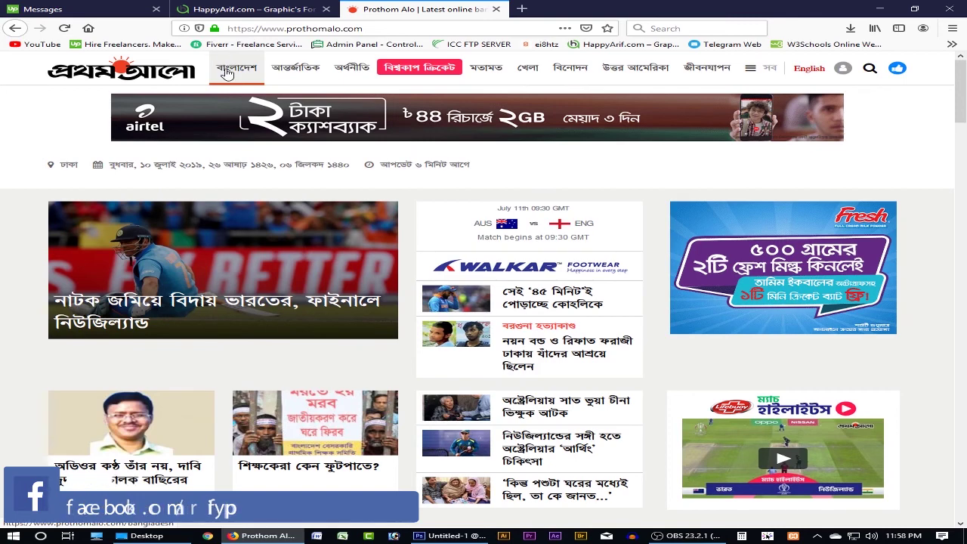
{"action": "left_click", "coordinate": [450, 536]}
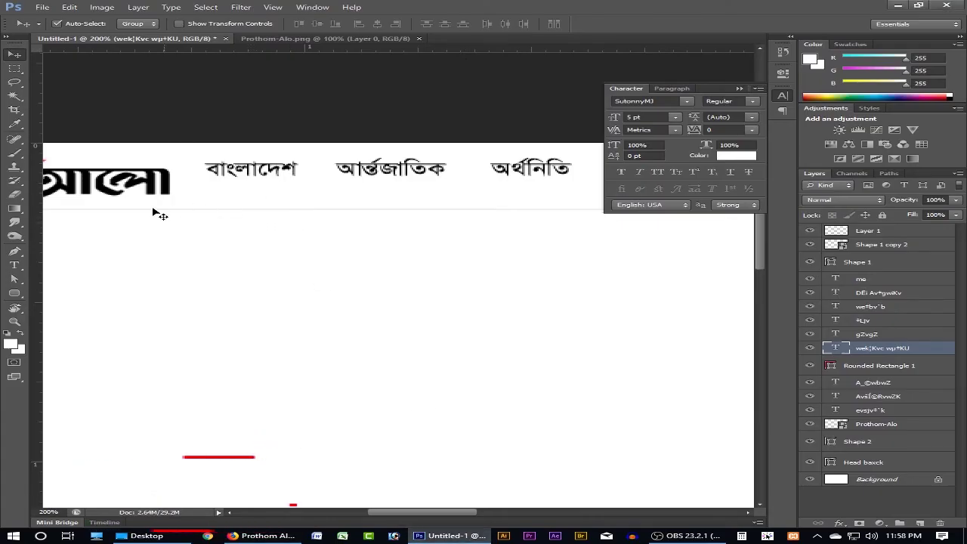
Step: Draw a rectangle over the বাংলাদেশ menu item with no outline width or colour
{"action": "left_click", "coordinate": [12, 296]}
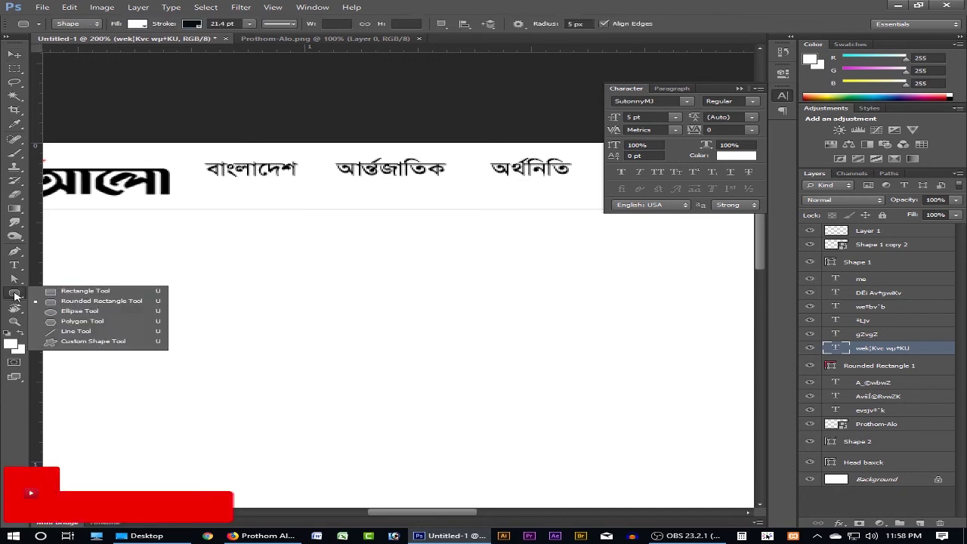
{"action": "left_click", "coordinate": [68, 298]}
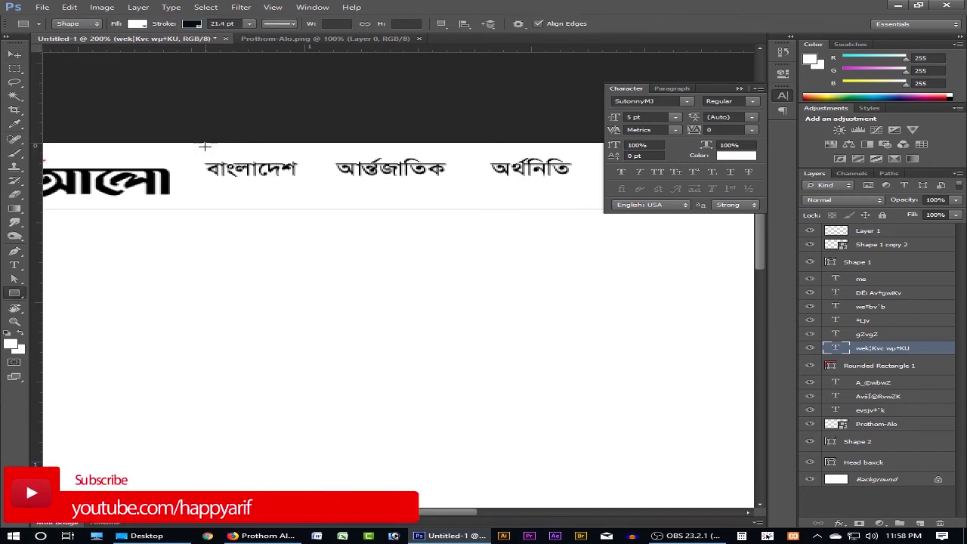
{"action": "left_click_drag", "start_coordinate": [199, 143], "coordinate": [309, 208]}
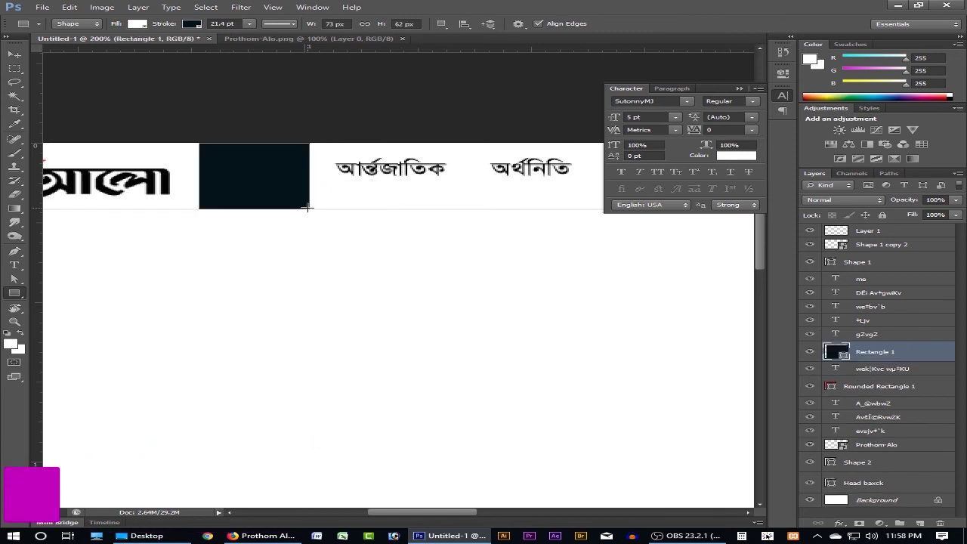
{"action": "left_click", "coordinate": [250, 23]}
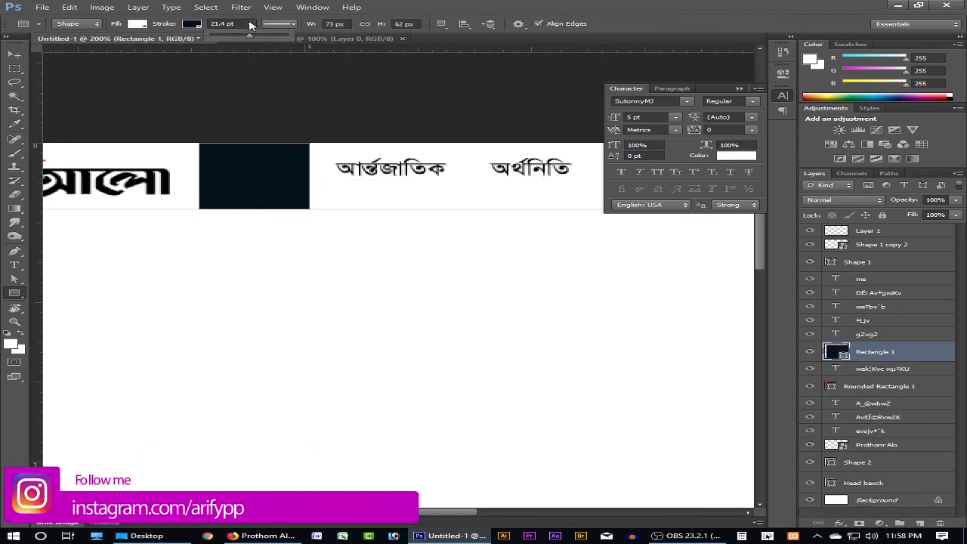
{"action": "left_click_drag", "start_coordinate": [227, 36], "coordinate": [195, 36]}
{"action": "left_click", "coordinate": [196, 26]}
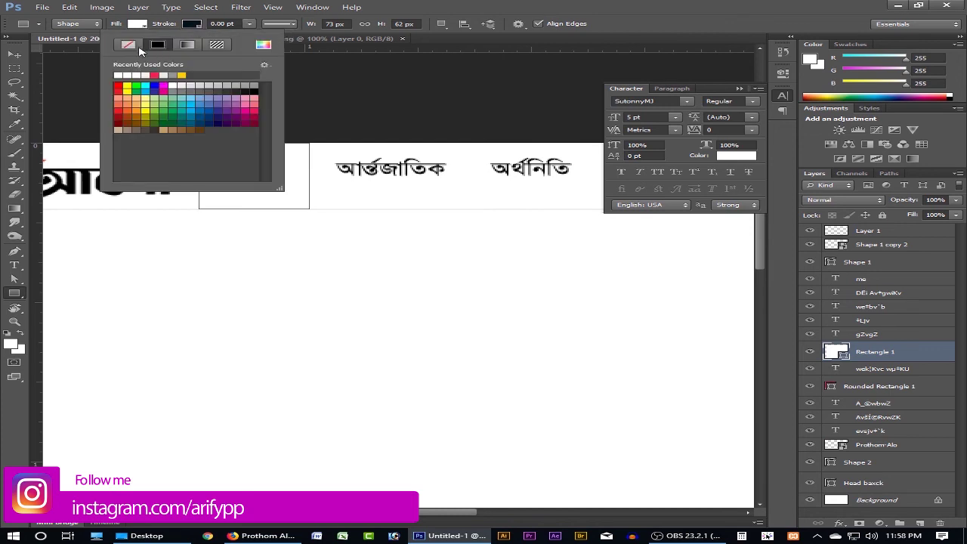
{"action": "left_click", "coordinate": [532, 4]}
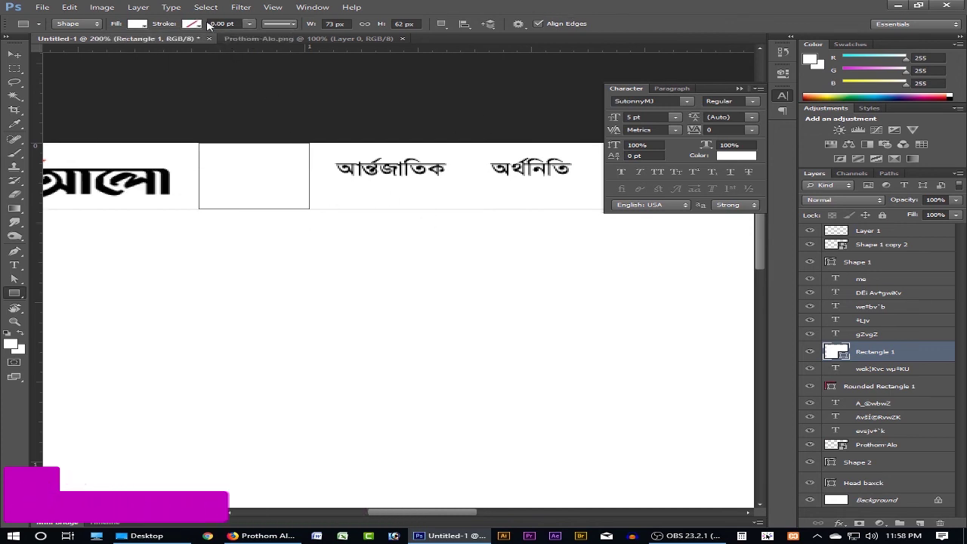
Step: Fill the box with a light grey
{"action": "left_click", "coordinate": [142, 25]}
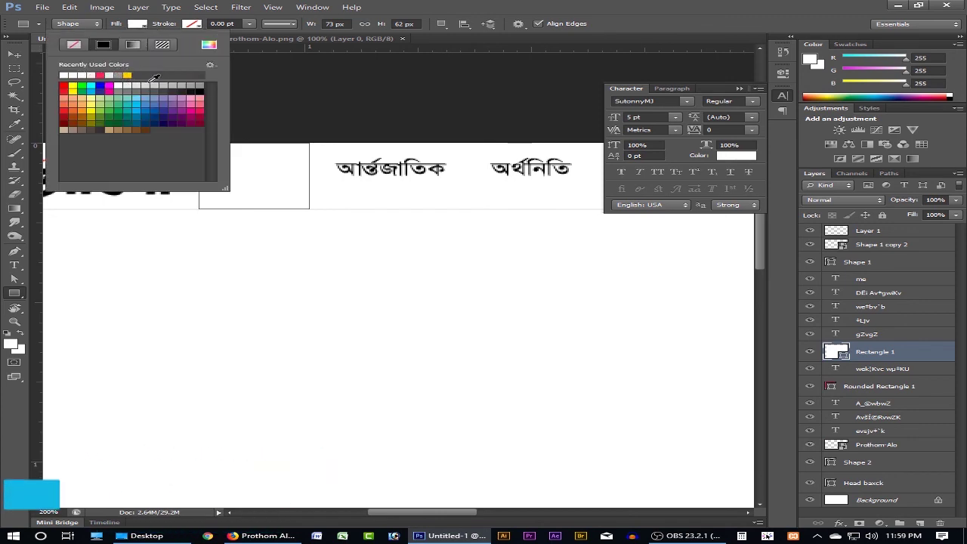
{"action": "left_click", "coordinate": [176, 85]}
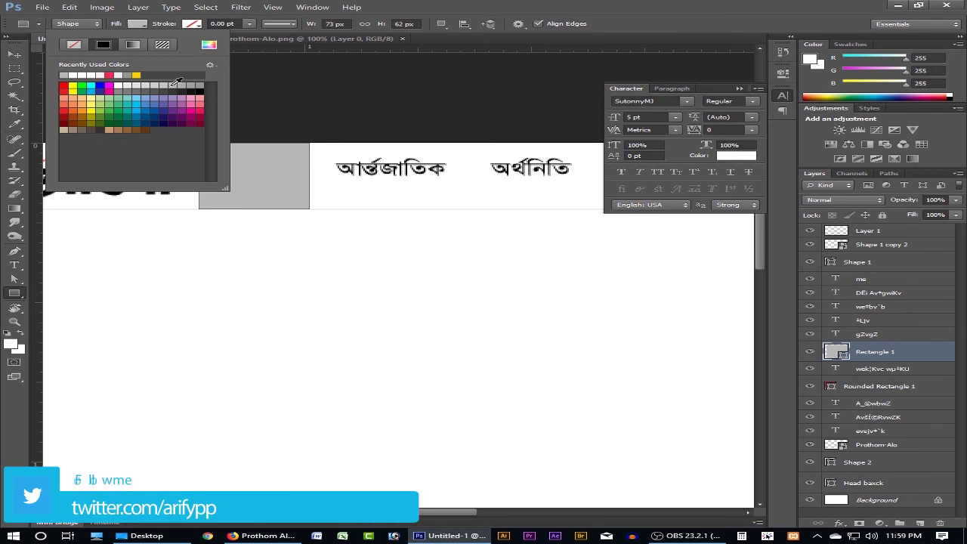
{"action": "left_click", "coordinate": [151, 86]}
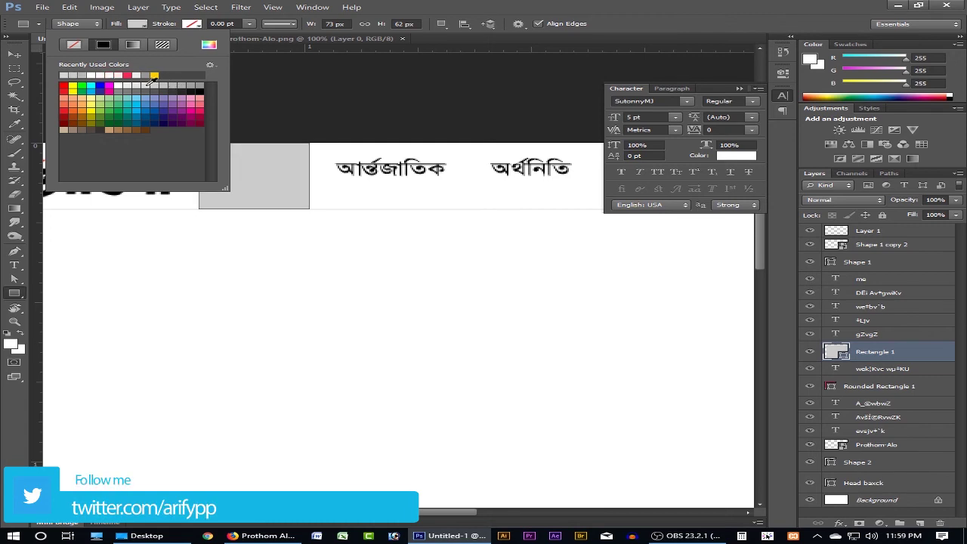
{"action": "left_click", "coordinate": [150, 81]}
{"action": "left_click", "coordinate": [138, 85]}
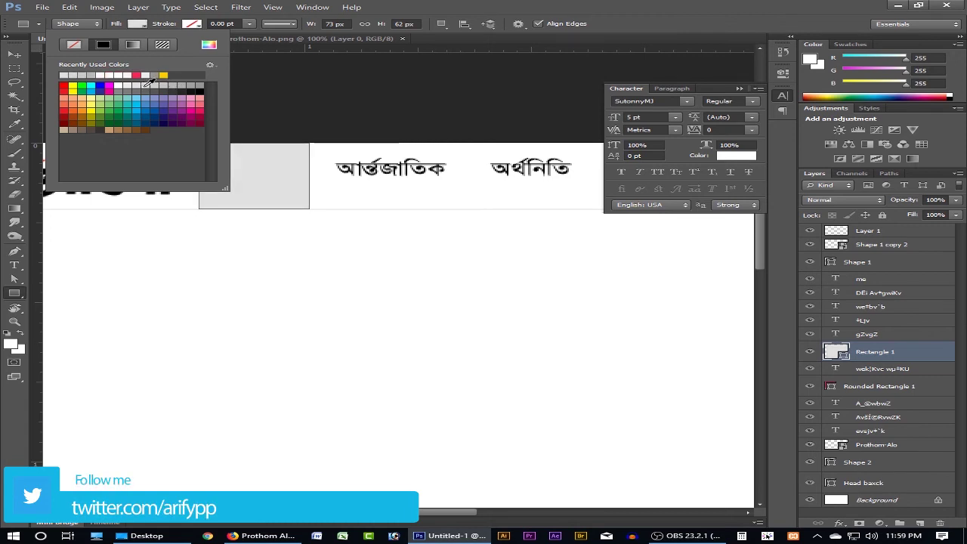
{"action": "key", "text": "Return"}
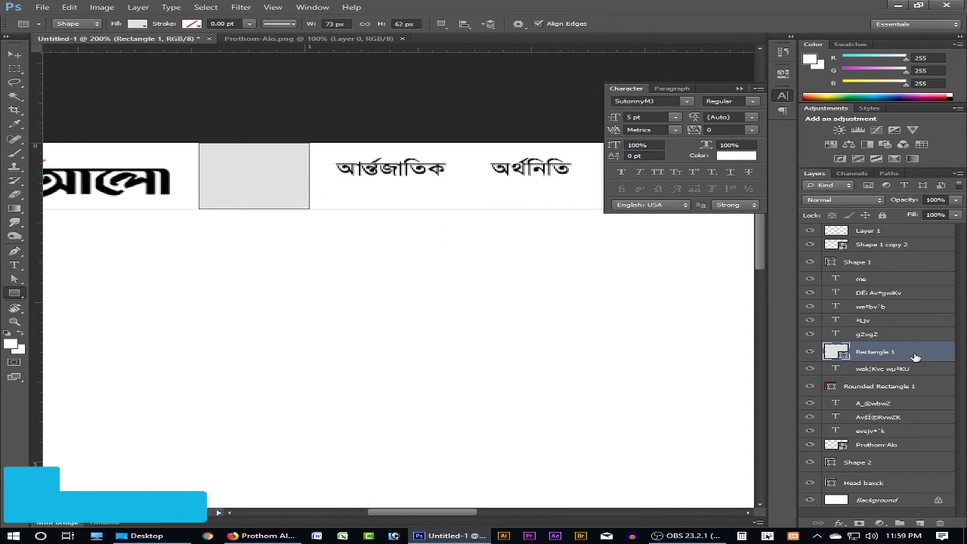
Step: Move the box's layer beneath the menu text and compare with the live homepage
{"action": "left_click_drag", "start_coordinate": [880, 354], "coordinate": [886, 442]}
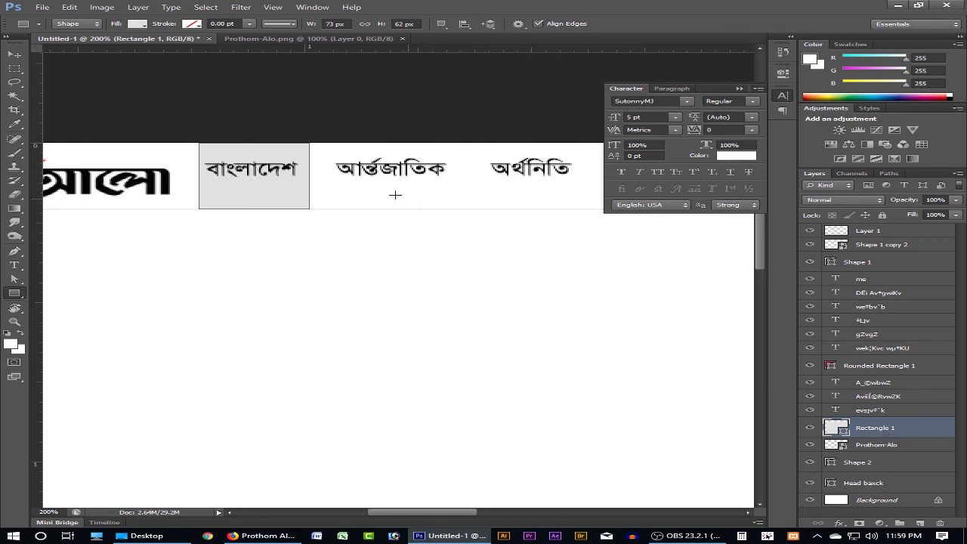
{"action": "left_click", "coordinate": [266, 536]}
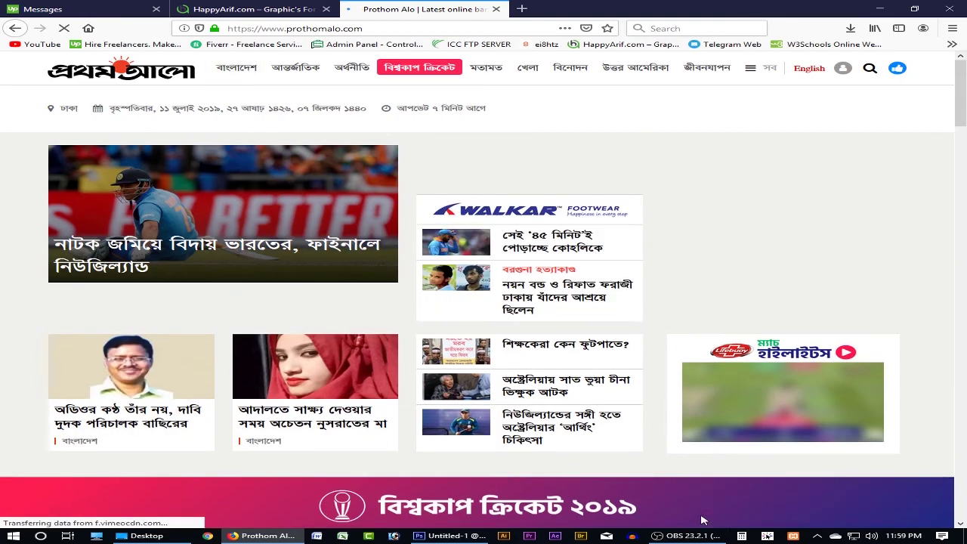
{"action": "left_click", "coordinate": [453, 538]}
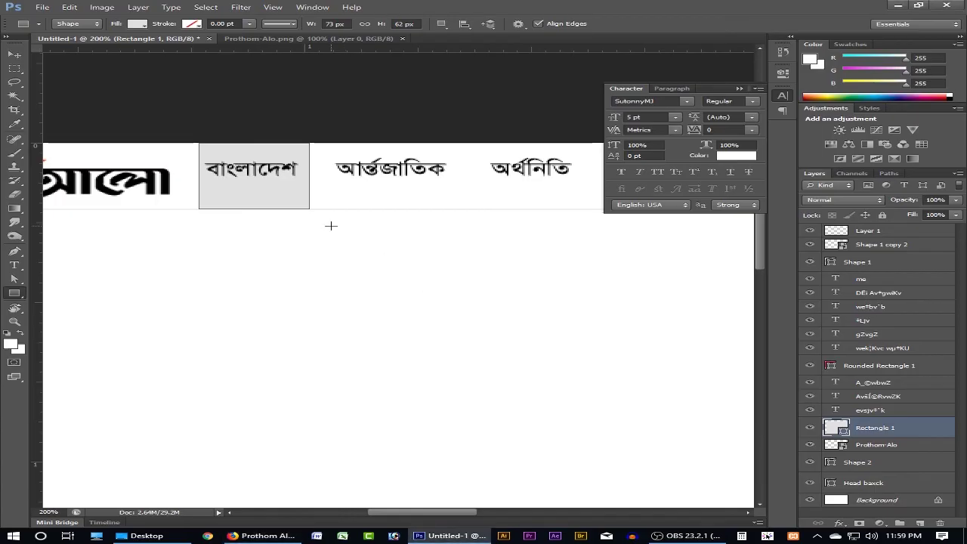
Step: Zoom in and draw a straight line along the grey box's bottom edge
{"action": "left_click", "coordinate": [300, 201]}
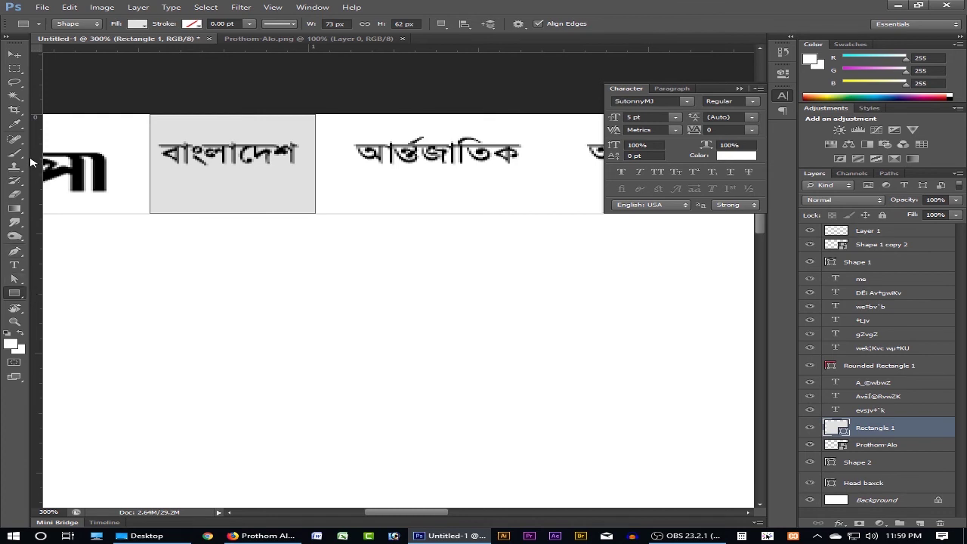
{"action": "right_click", "coordinate": [18, 294]}
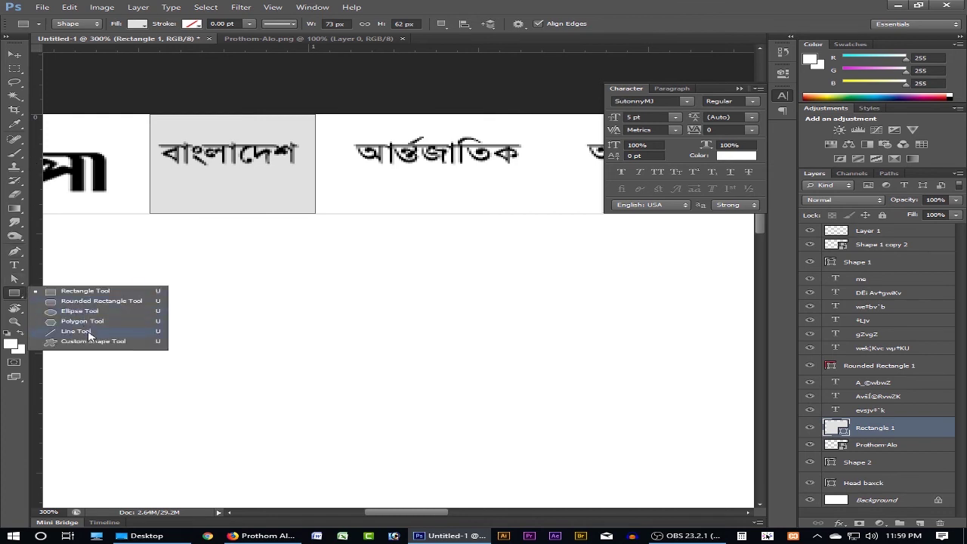
{"action": "left_click", "coordinate": [79, 331]}
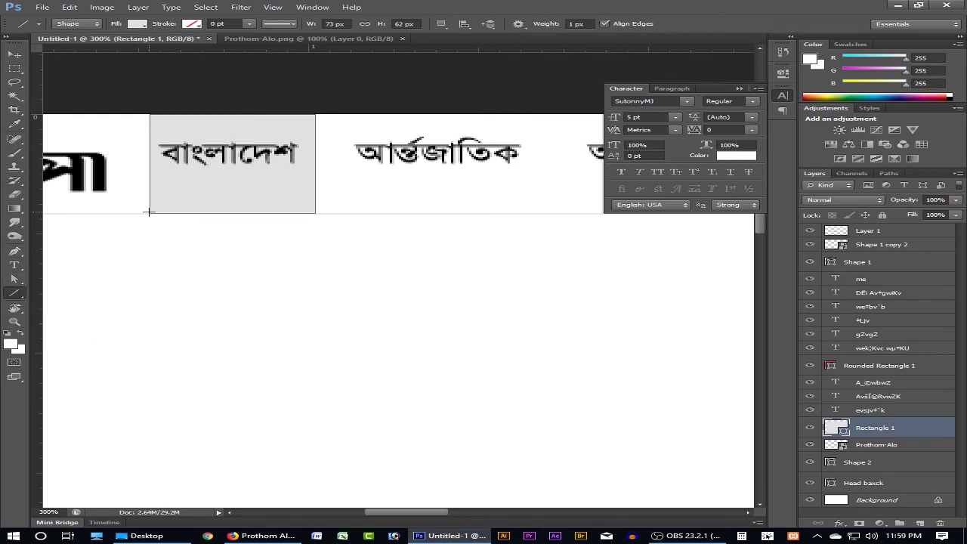
{"action": "left_click_drag", "start_coordinate": [150, 213], "coordinate": [315, 214]}
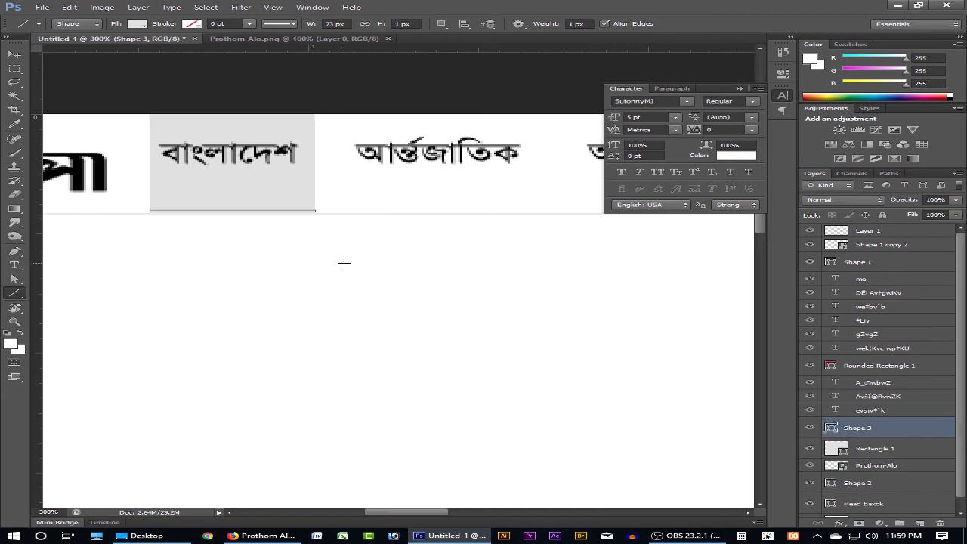
Step: Give the line no fill and a pinkish-red stroke
{"action": "left_click", "coordinate": [139, 24]}
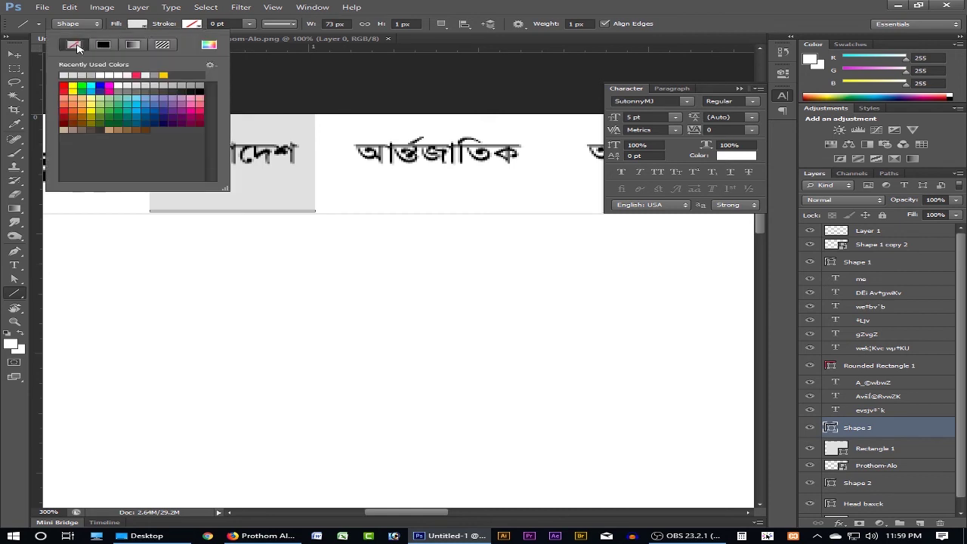
{"action": "left_click", "coordinate": [199, 27]}
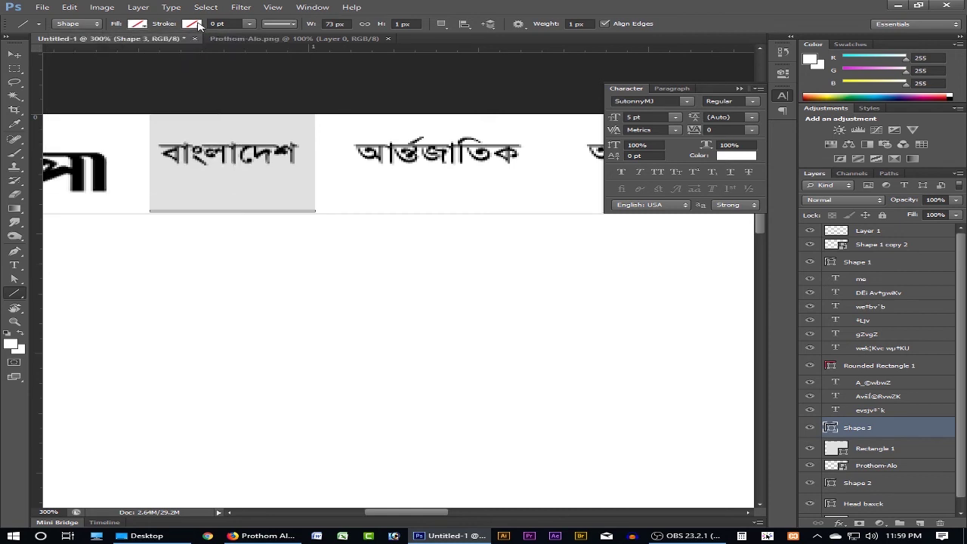
{"action": "left_click", "coordinate": [198, 26]}
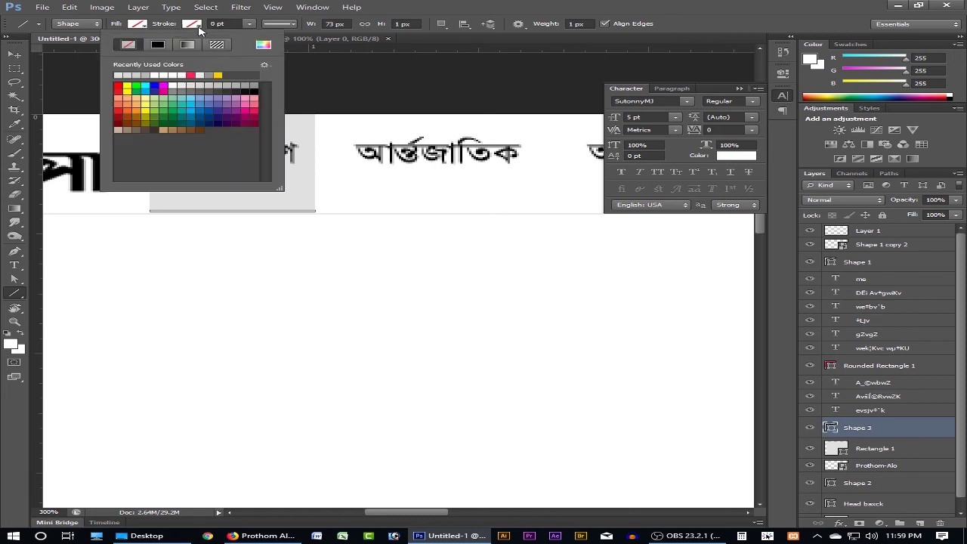
{"action": "left_click", "coordinate": [192, 75]}
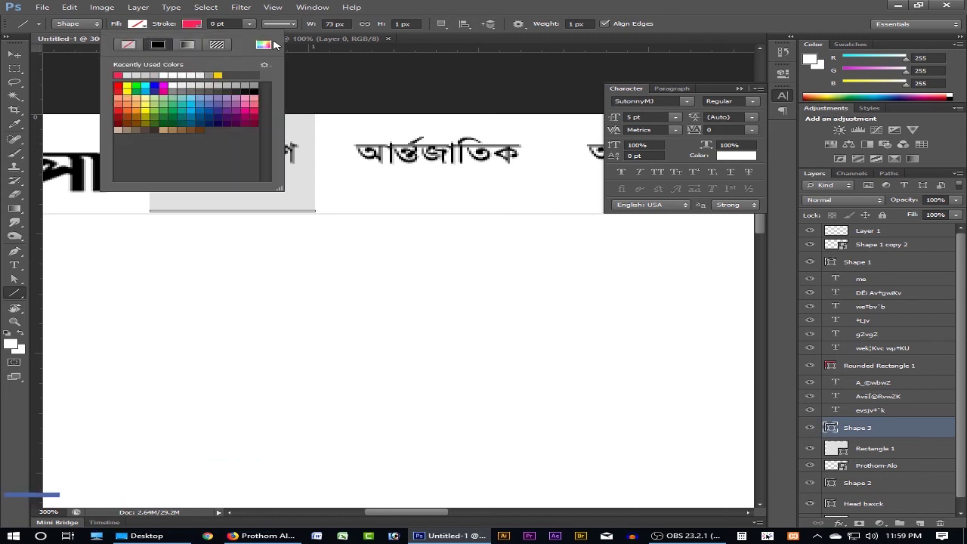
{"action": "left_click", "coordinate": [434, 5]}
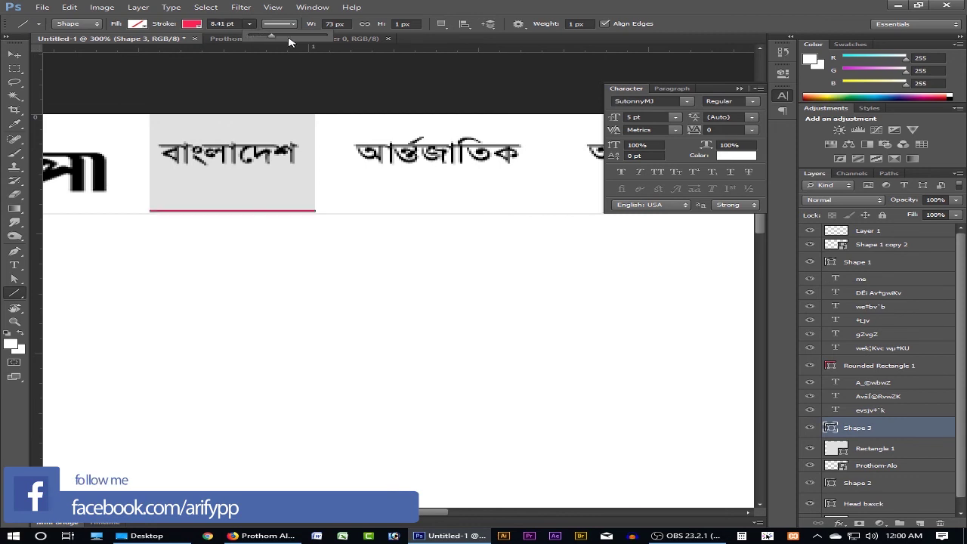
{"action": "left_click_drag", "start_coordinate": [287, 42], "coordinate": [269, 37]}
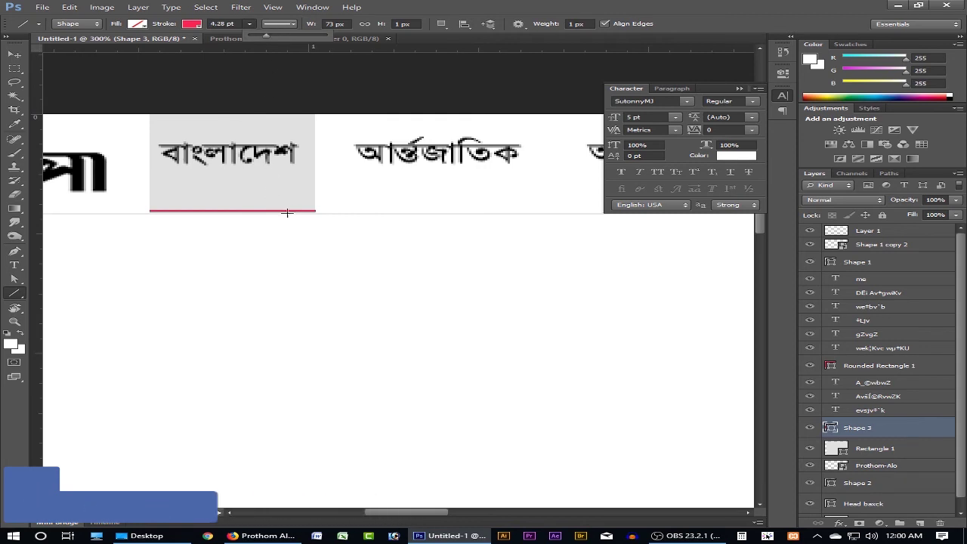
{"action": "scroll", "coordinate": [277, 224], "scroll_direction": "up", "scroll_amount": 3}
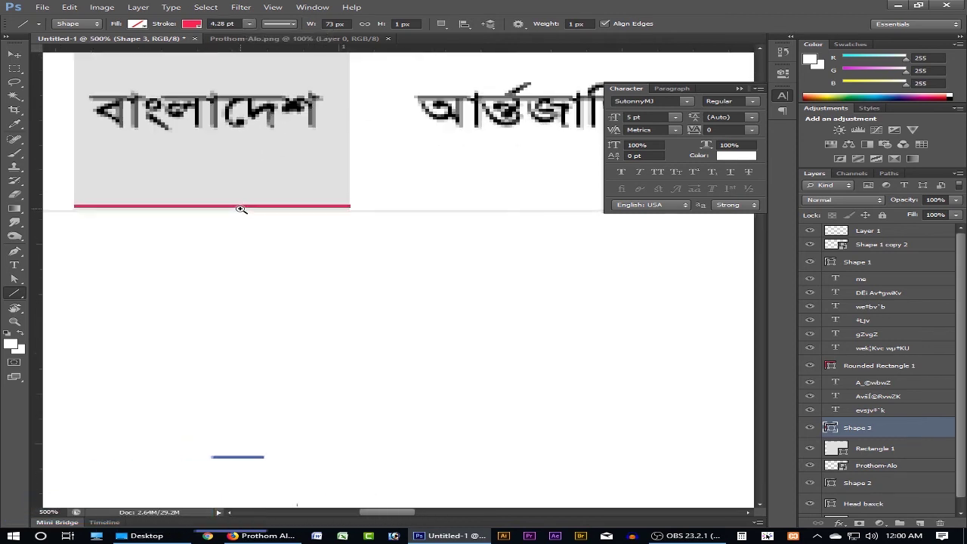
{"action": "left_click_drag", "start_coordinate": [239, 207], "coordinate": [348, 199]}
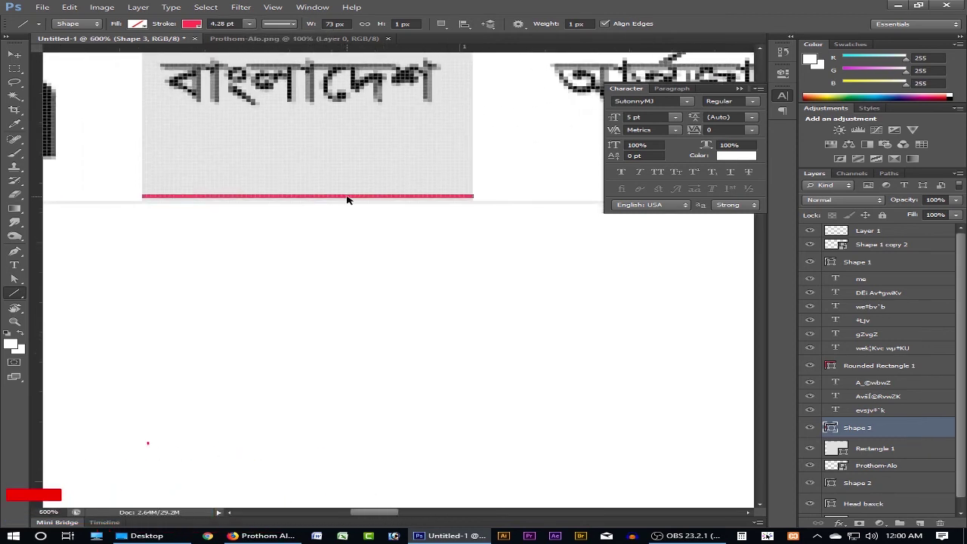
{"action": "key", "text": "ctrl+t"}
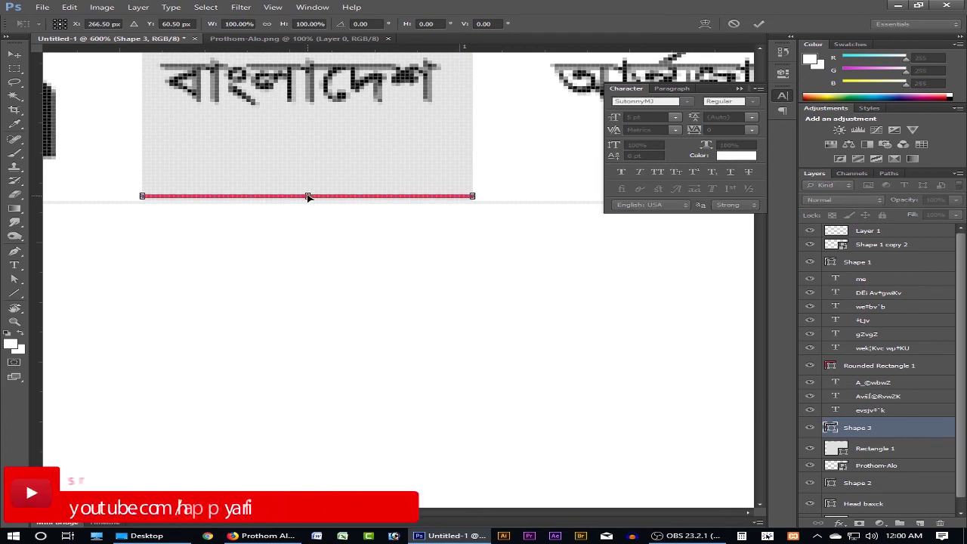
{"action": "left_click_drag", "start_coordinate": [307, 196], "coordinate": [309, 195]}
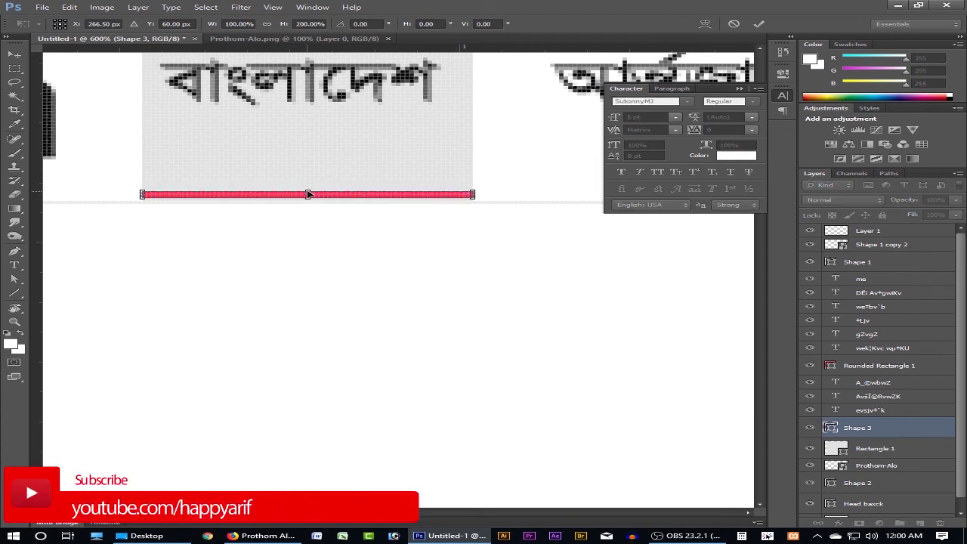
{"action": "key", "text": "Down"}
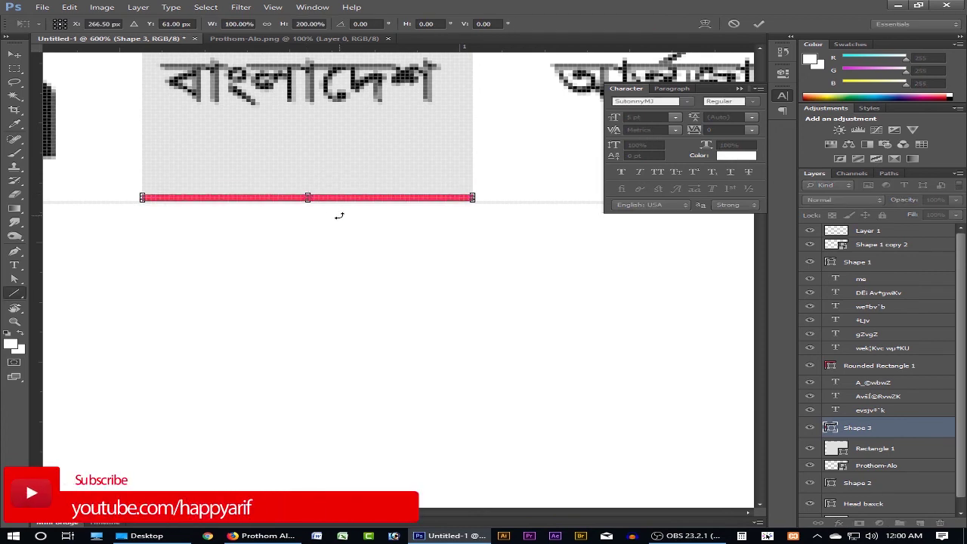
{"action": "key", "text": "Return"}
{"action": "key", "text": "ctrl+0"}
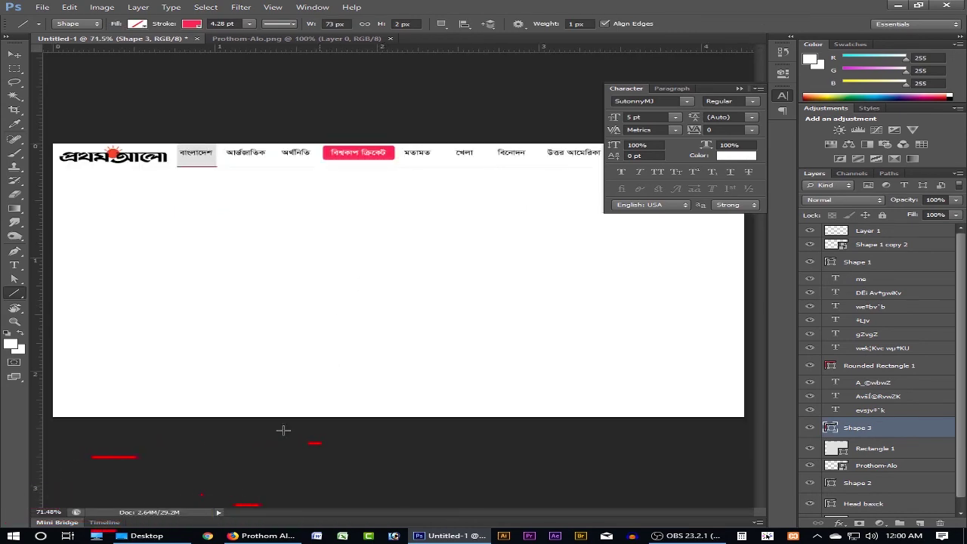
{"action": "left_click", "coordinate": [261, 536]}
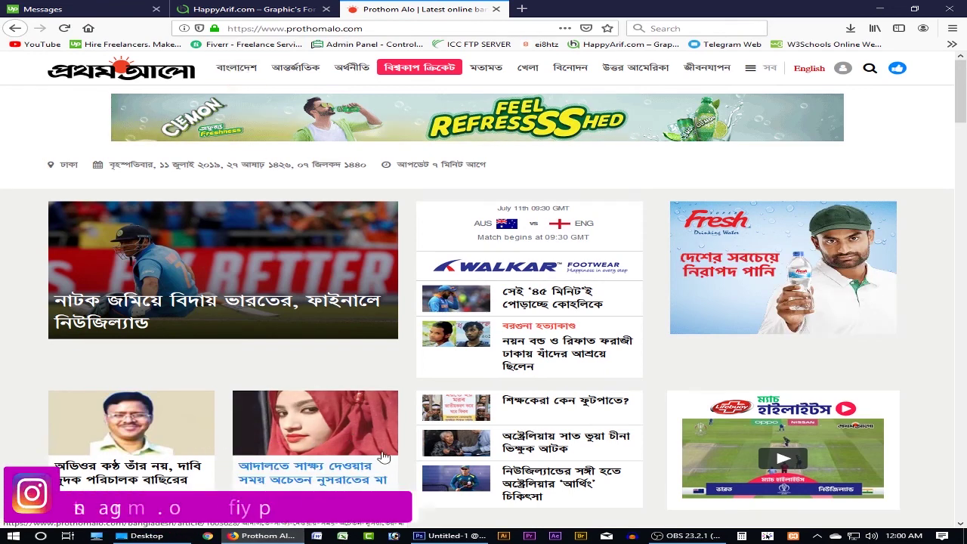
{"action": "left_click", "coordinate": [448, 536]}
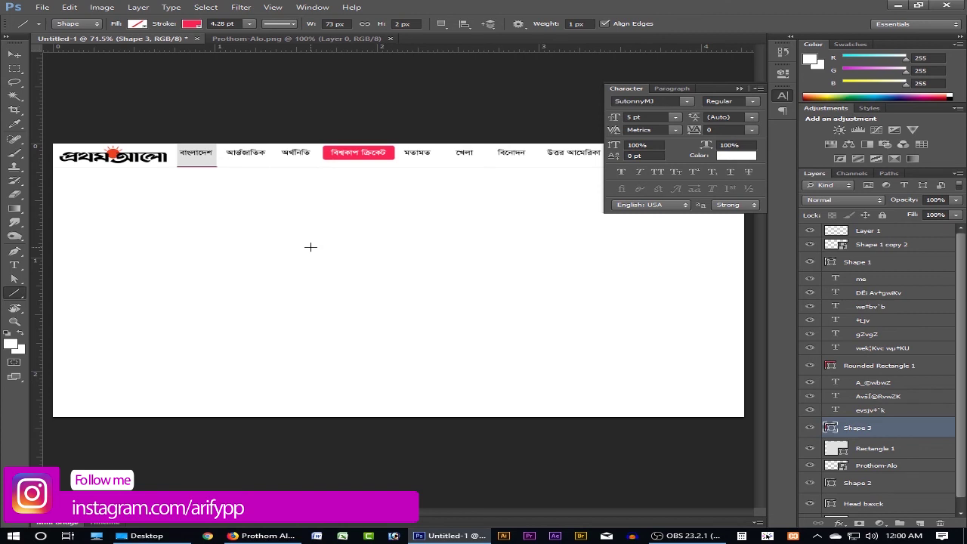
Step: Start selecting the header layers, from Layer 1 down to Rectangle 1
{"action": "key", "text": "Tab"}
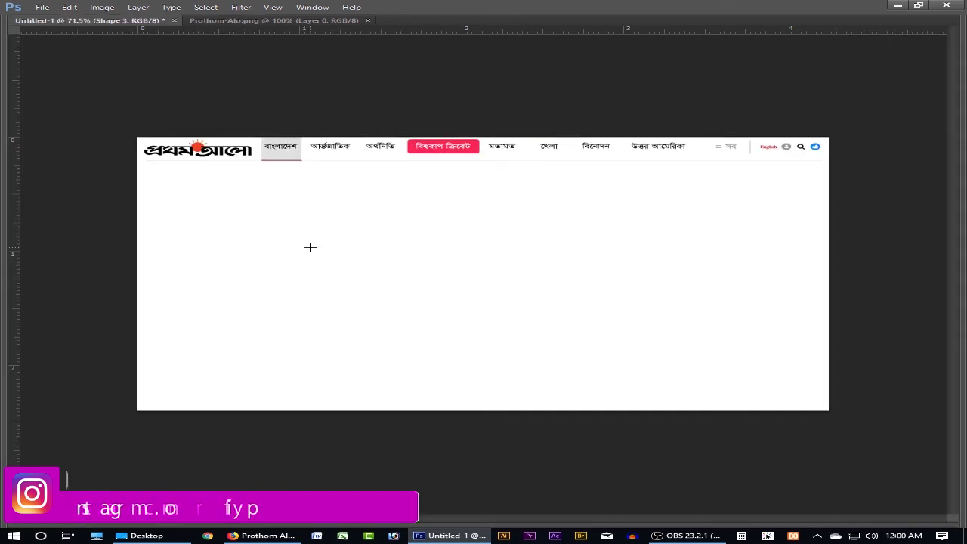
{"action": "key", "text": "Tab"}
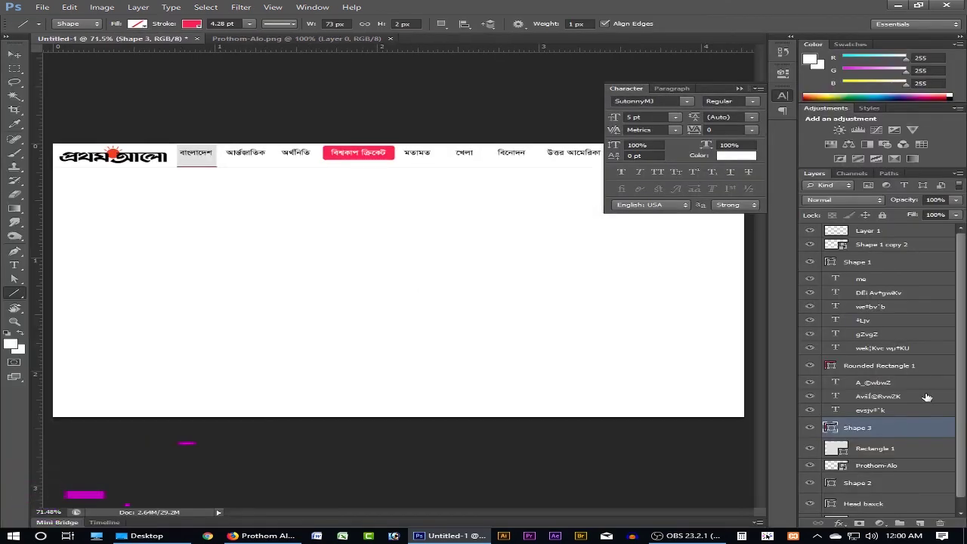
{"action": "left_click", "coordinate": [874, 279]}
{"action": "left_click", "coordinate": [866, 263]}
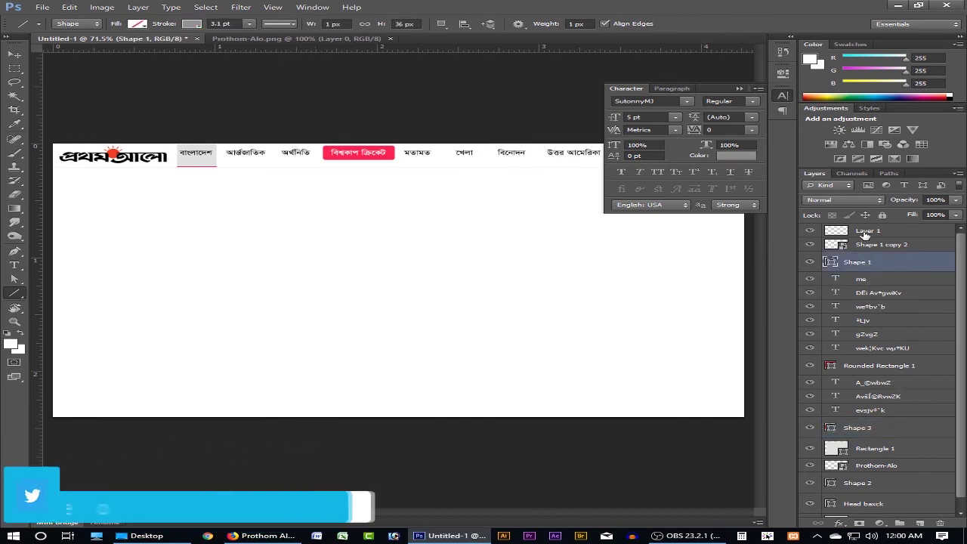
{"action": "left_click", "coordinate": [868, 231]}
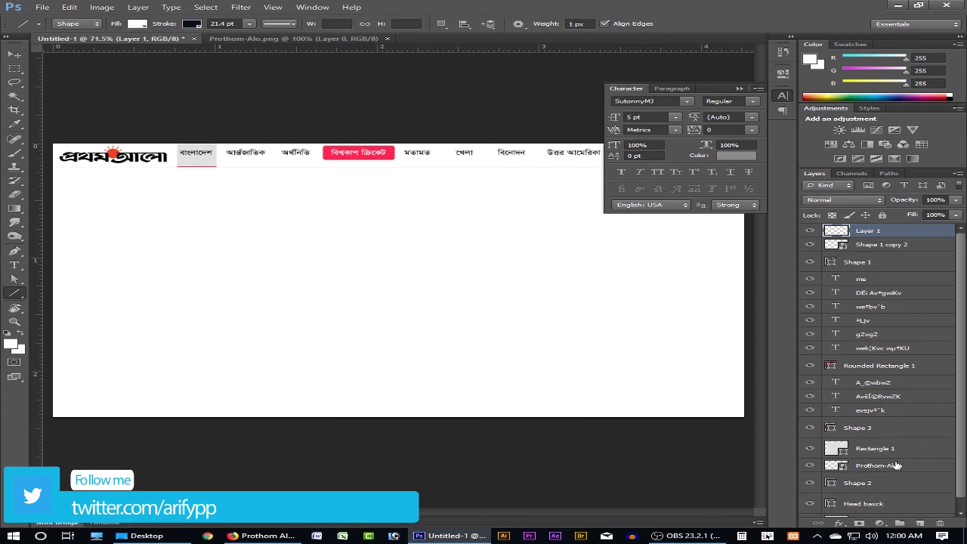
{"action": "scroll", "coordinate": [899, 469], "scroll_direction": "down", "scroll_amount": 1}
{"action": "left_click", "coordinate": [890, 438], "text": "shift"}
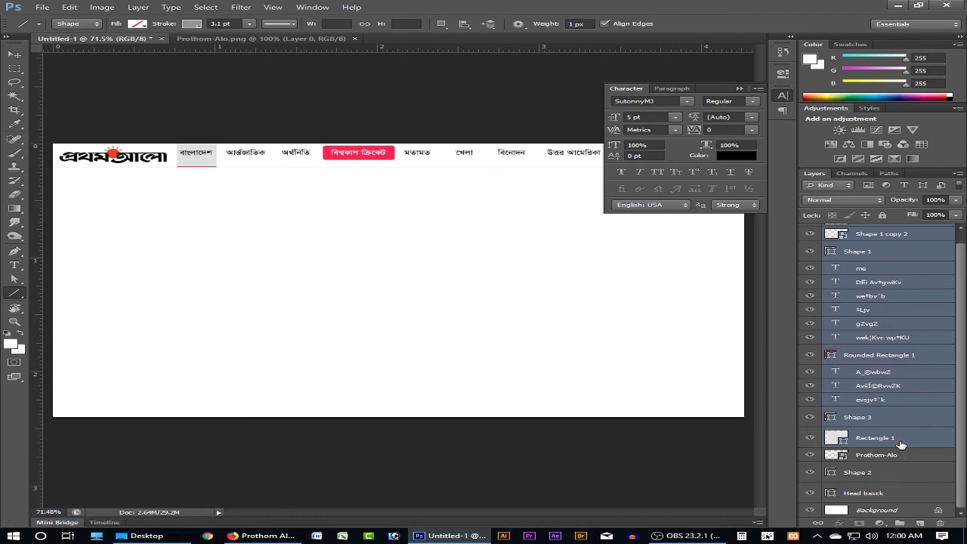
Step: Select Shape 2 through Layer 1, including all menu text layers and shapes, and group them
{"action": "left_click", "coordinate": [879, 474]}
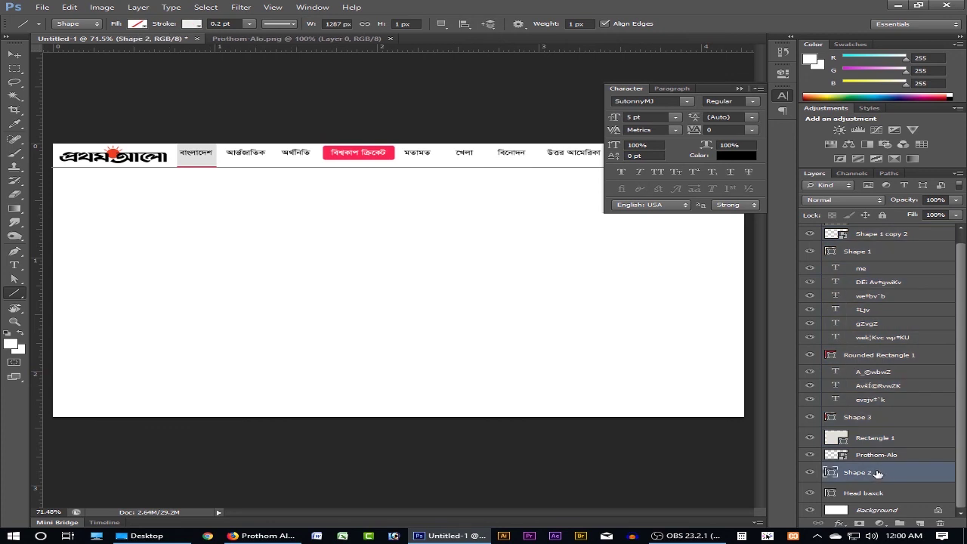
{"action": "left_click", "coordinate": [875, 420], "text": "ctrl"}
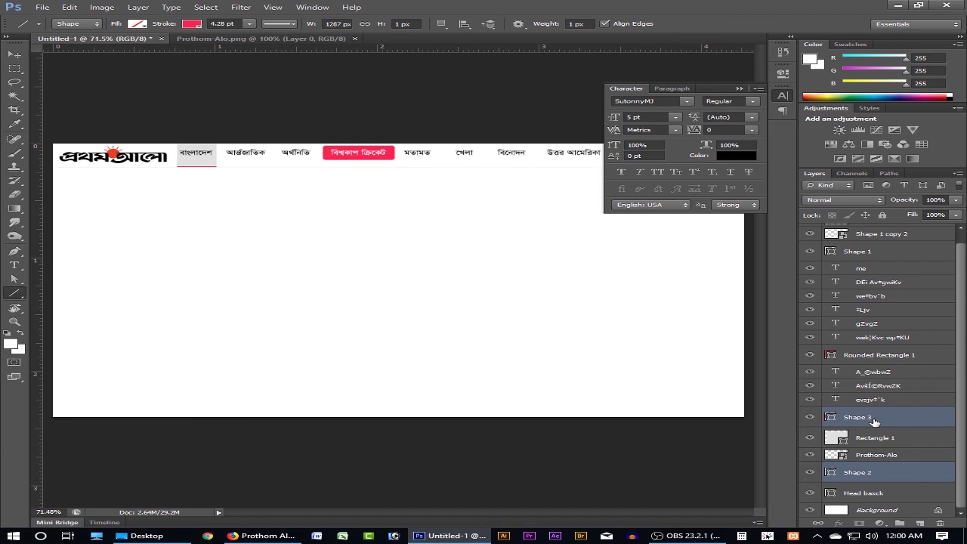
{"action": "left_click", "coordinate": [875, 400], "text": "ctrl"}
{"action": "left_click", "coordinate": [876, 386], "text": "ctrl"}
{"action": "left_click", "coordinate": [877, 373], "text": "ctrl"}
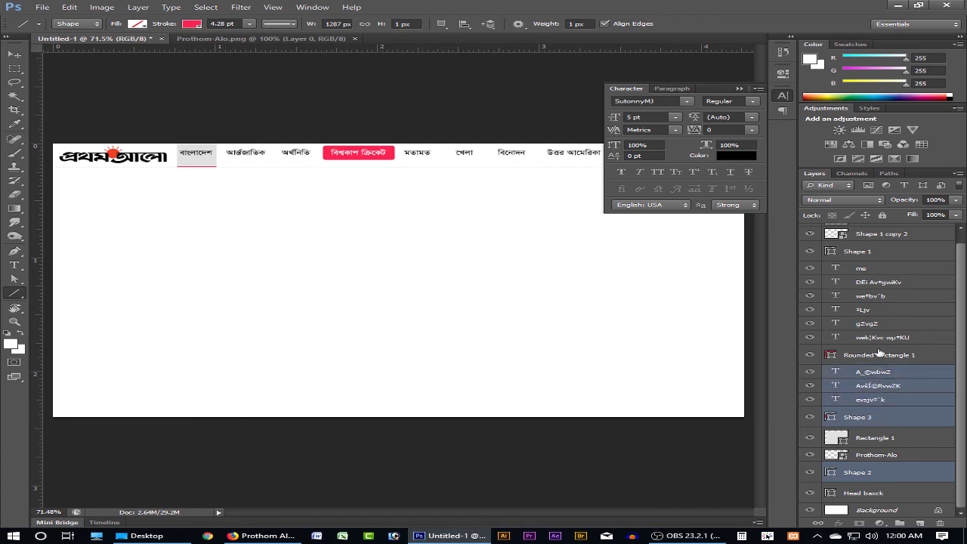
{"action": "left_click", "coordinate": [879, 355], "text": "ctrl"}
{"action": "left_click", "coordinate": [878, 338], "text": "ctrl"}
{"action": "left_click", "coordinate": [877, 323], "text": "ctrl"}
{"action": "left_click", "coordinate": [875, 310], "text": "ctrl"}
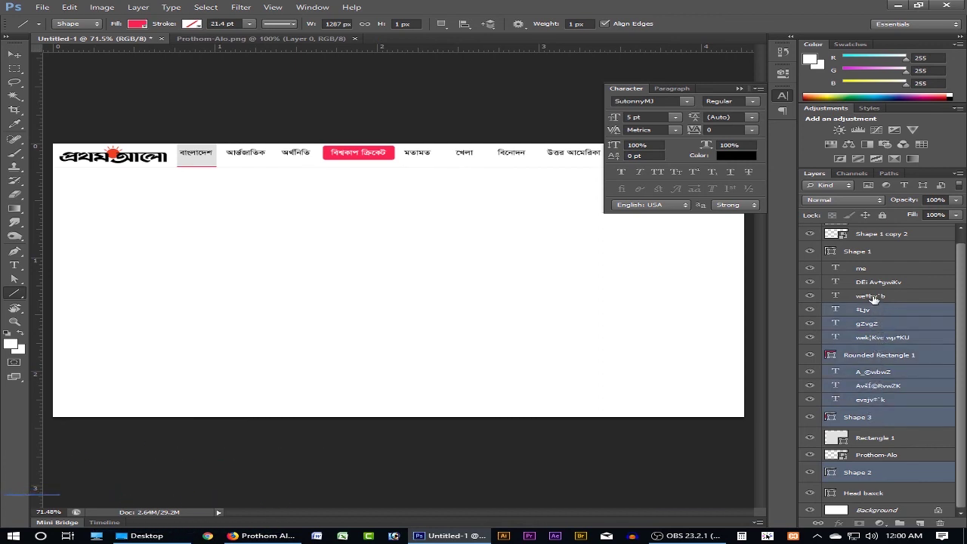
{"action": "left_click", "coordinate": [874, 295], "text": "ctrl"}
{"action": "left_click", "coordinate": [873, 282], "text": "ctrl"}
{"action": "left_click", "coordinate": [873, 268], "text": "ctrl"}
{"action": "left_click", "coordinate": [871, 251], "text": "ctrl"}
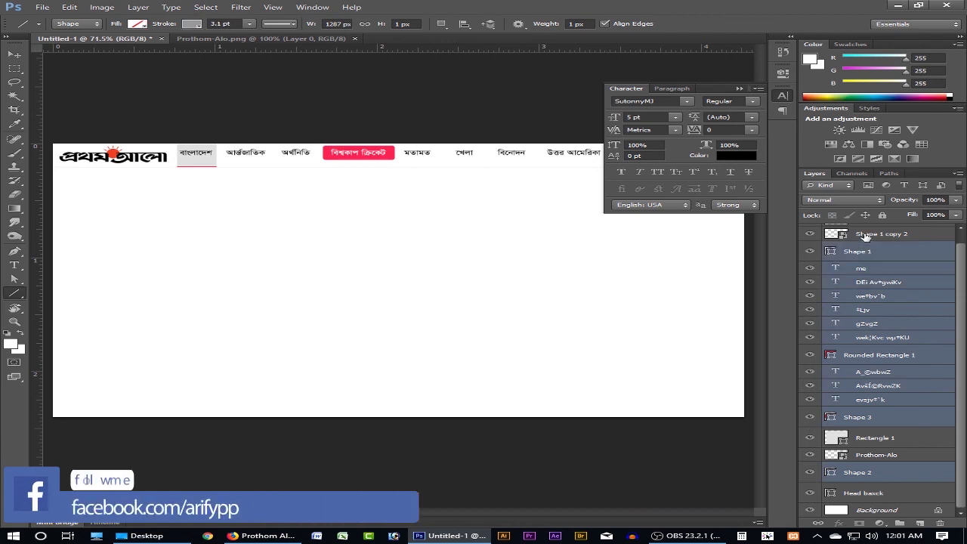
{"action": "left_click", "coordinate": [869, 234], "text": "ctrl"}
{"action": "scroll", "coordinate": [886, 293], "scroll_direction": "up", "scroll_amount": 1}
{"action": "left_click", "coordinate": [869, 233], "text": "ctrl"}
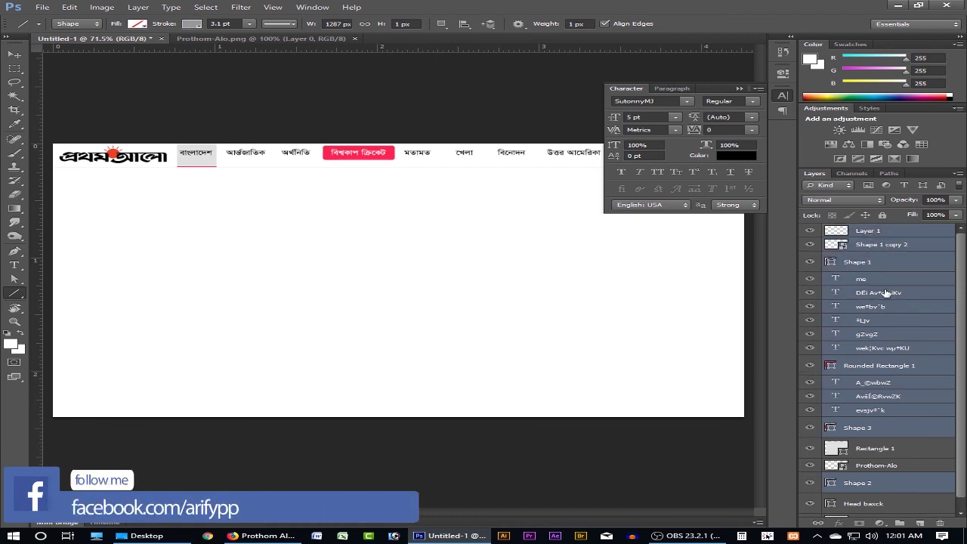
{"action": "left_click", "coordinate": [899, 525]}
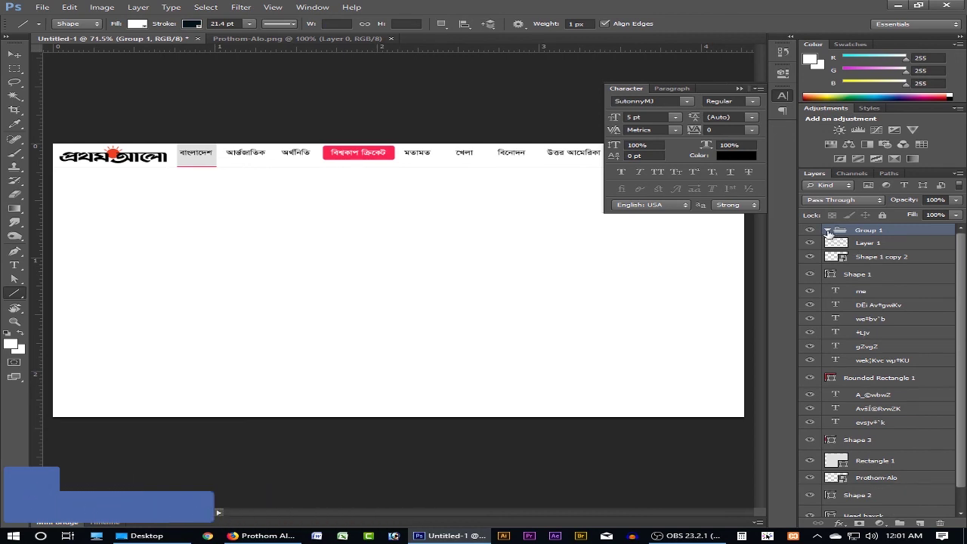
Step: Rename Group 1 to head and move Layer 1 through Rectangle 1 into it
{"action": "double_click", "coordinate": [871, 230]}
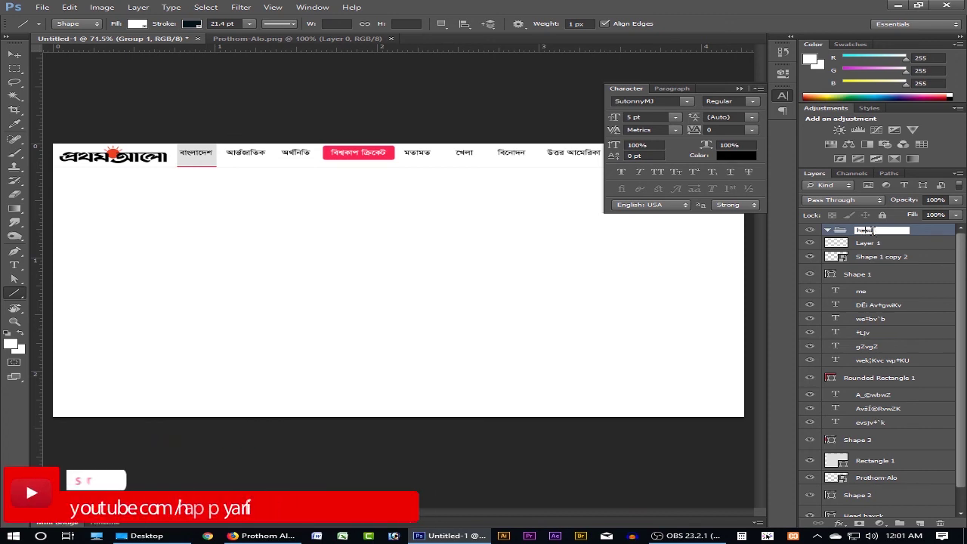
{"action": "key", "text": "Return"}
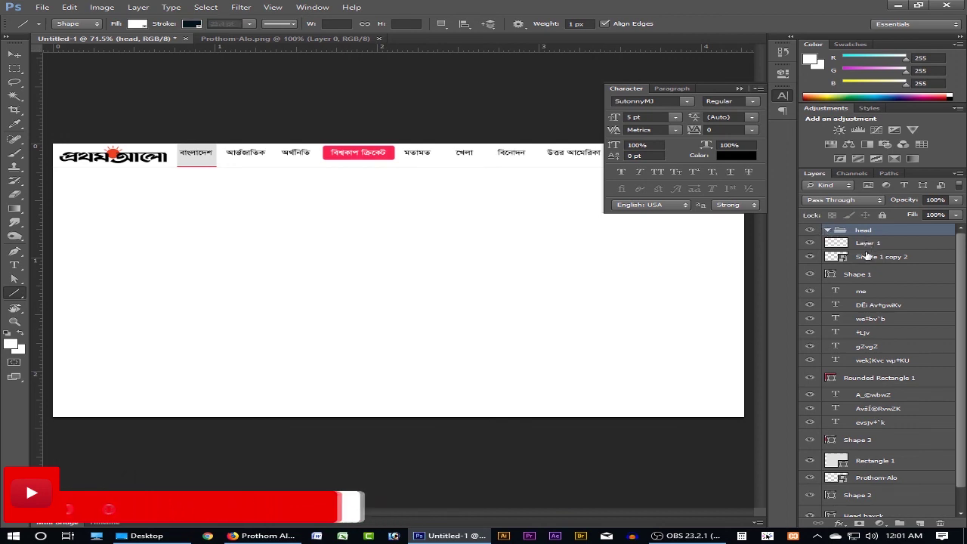
{"action": "left_click", "coordinate": [869, 243]}
{"action": "left_click", "coordinate": [875, 442], "text": "shift"}
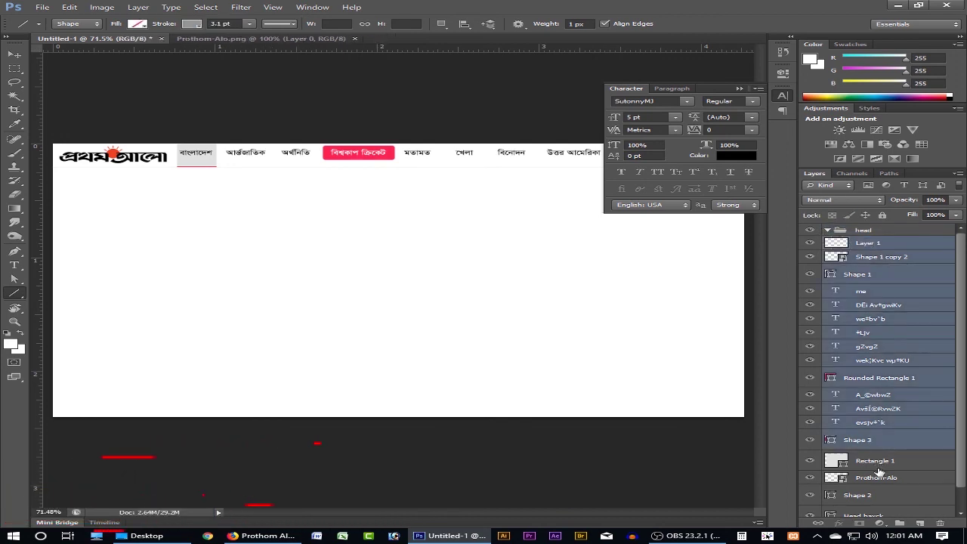
{"action": "left_click", "coordinate": [877, 462], "text": "shift"}
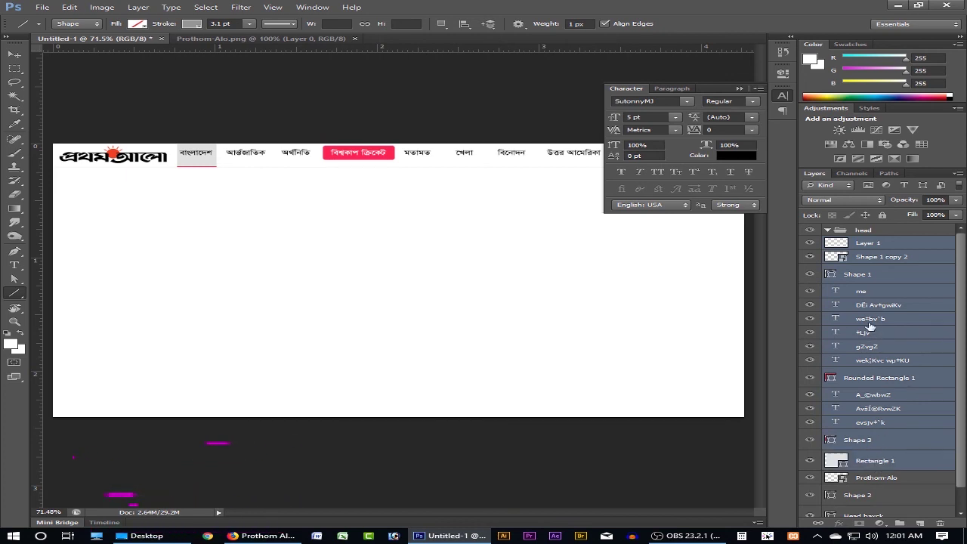
{"action": "left_click_drag", "start_coordinate": [869, 244], "coordinate": [853, 231]}
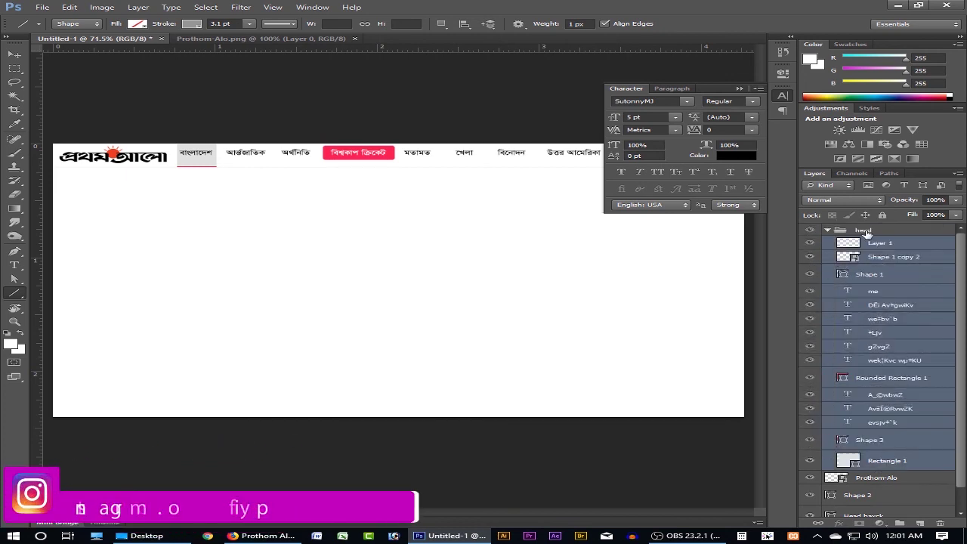
{"action": "left_click", "coordinate": [898, 495]}
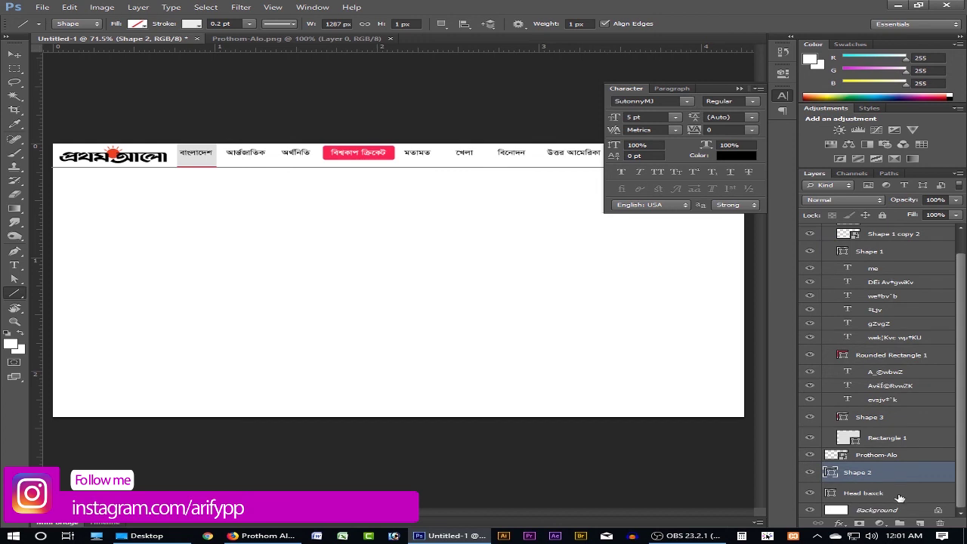
Step: Move Shape 2 and Head baxck up the layer stack and collapse the head group
{"action": "left_click", "coordinate": [889, 494], "text": "shift"}
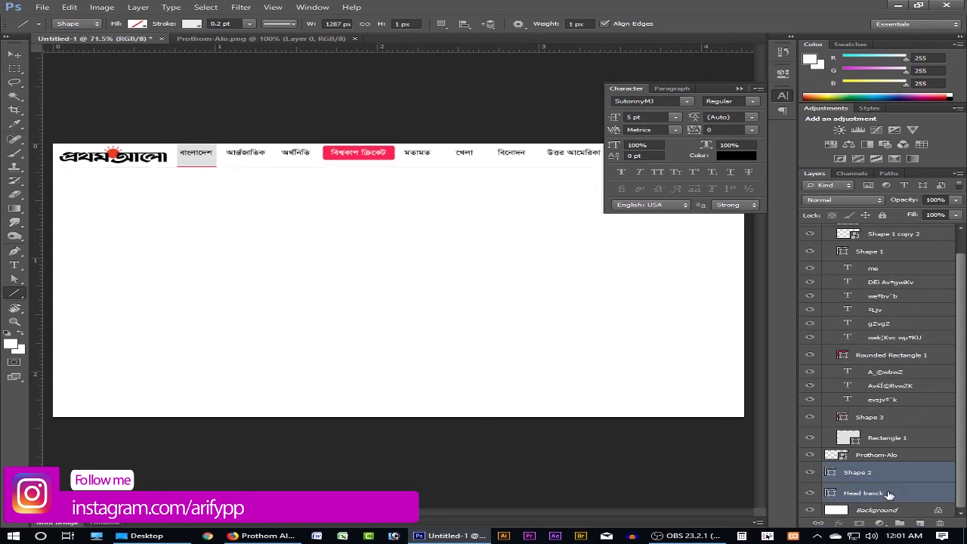
{"action": "left_click_drag", "start_coordinate": [875, 482], "coordinate": [898, 235]}
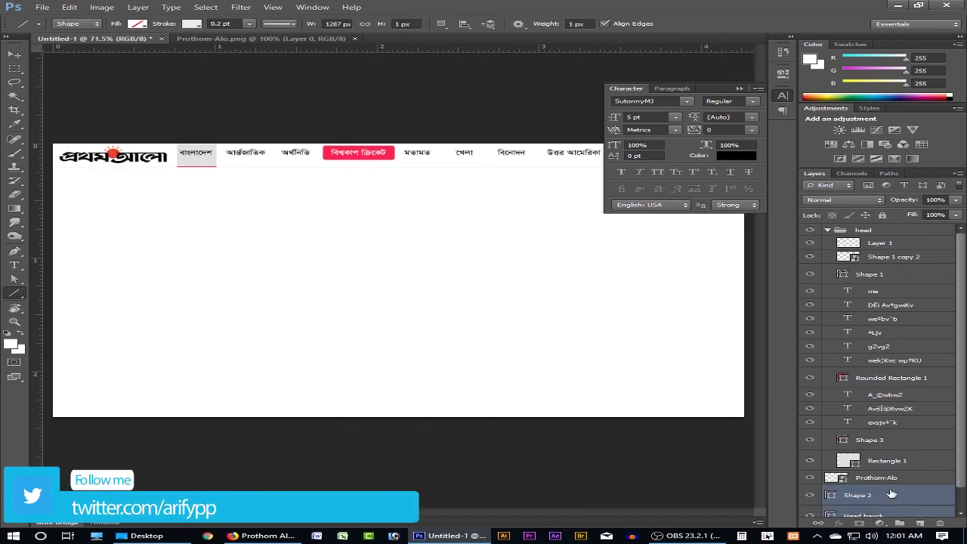
{"action": "left_click", "coordinate": [901, 480]}
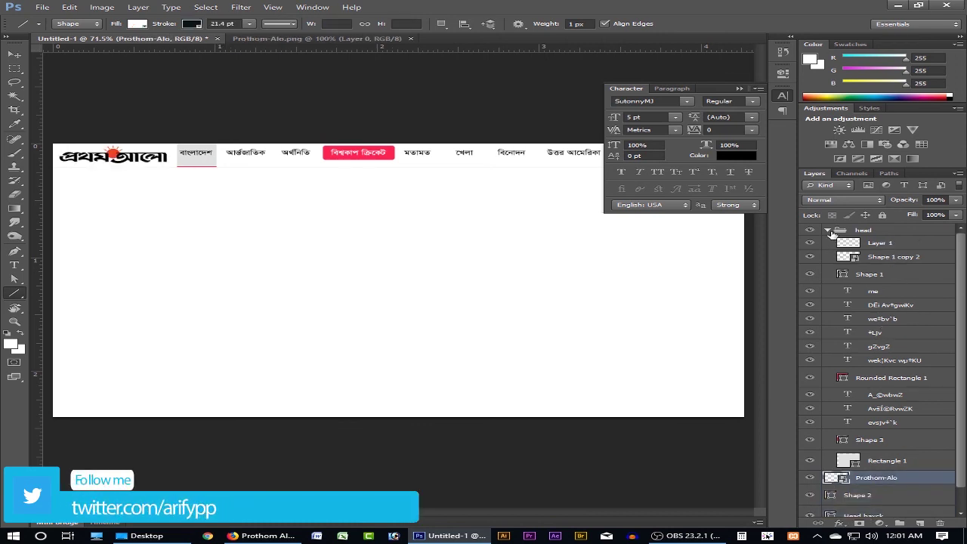
{"action": "left_click", "coordinate": [829, 231]}
{"action": "left_click", "coordinate": [902, 366]}
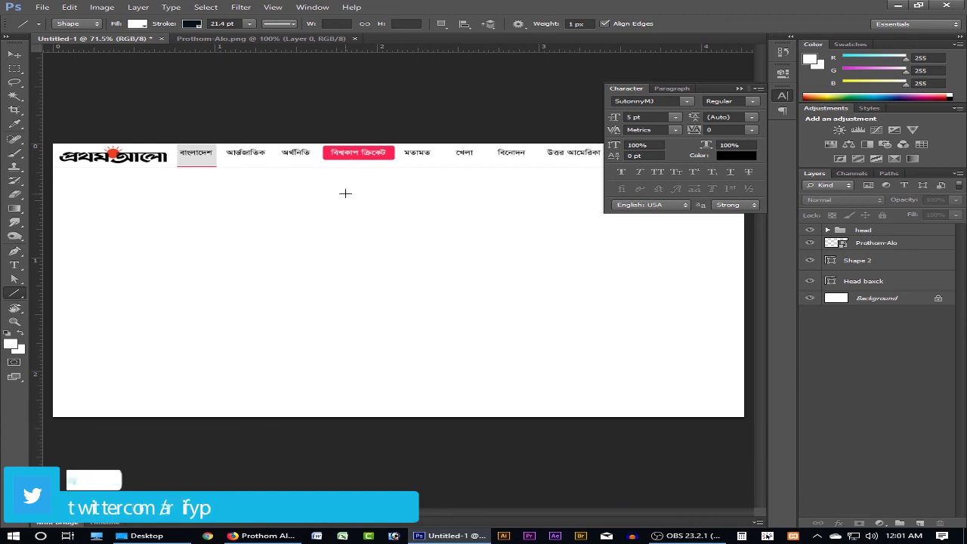
Step: Try moving the header background and head group with the Move tool, undoing both moves
{"action": "key", "text": "v"}
{"action": "left_click", "coordinate": [443, 168]}
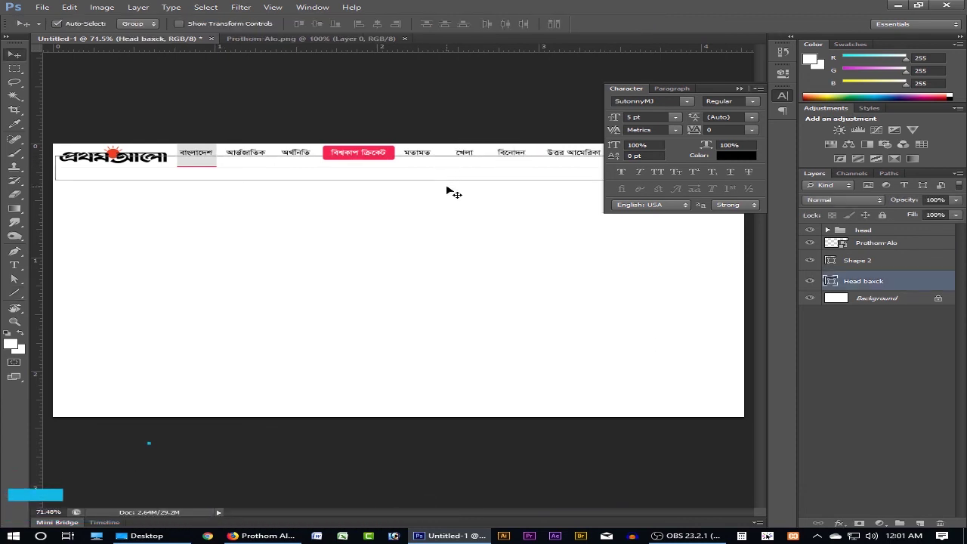
{"action": "key", "text": "shift+Up"}
{"action": "key", "text": "shift+Up"}
{"action": "left_click_drag", "start_coordinate": [443, 161], "coordinate": [443, 222]}
{"action": "key", "text": "ctrl+z"}
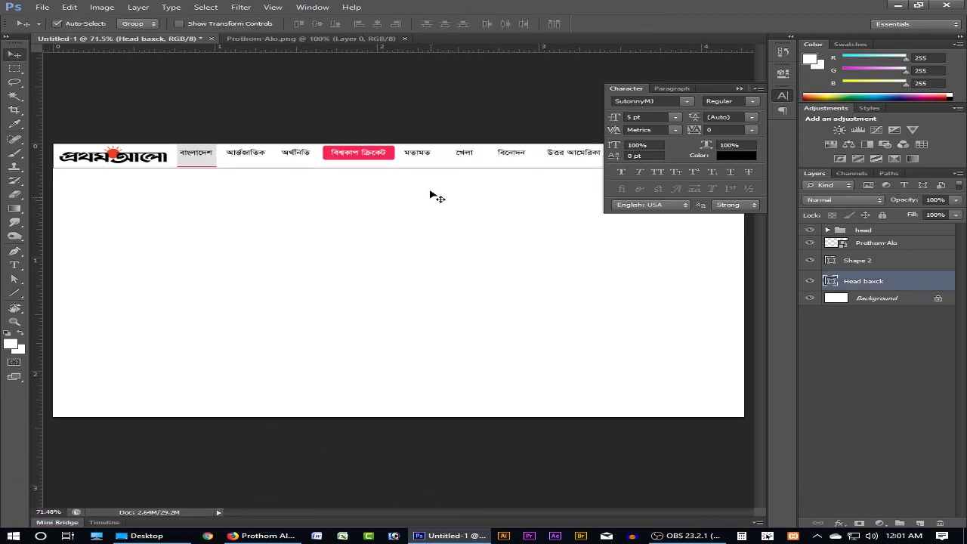
{"action": "left_click_drag", "start_coordinate": [414, 155], "coordinate": [371, 307]}
{"action": "key", "text": "ctrl+z"}
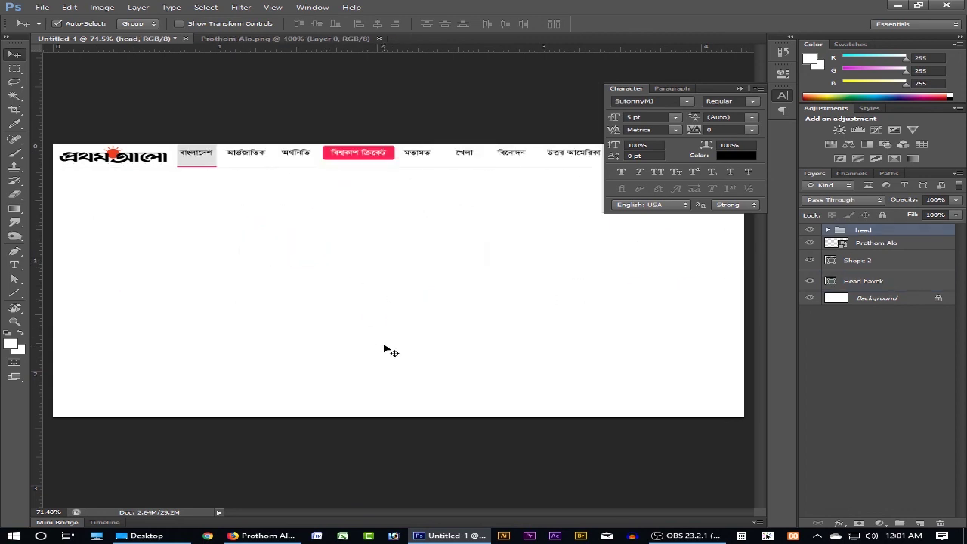
Step: Nudge the head nav bar slightly down in a full-canvas view, then restore the panels
{"action": "key", "text": "Tab"}
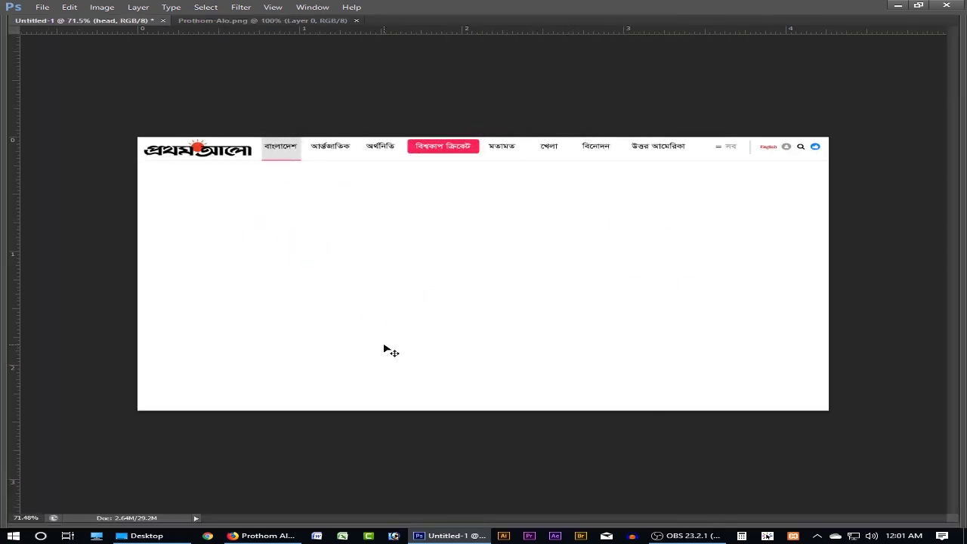
{"action": "key", "text": "ctrl+0"}
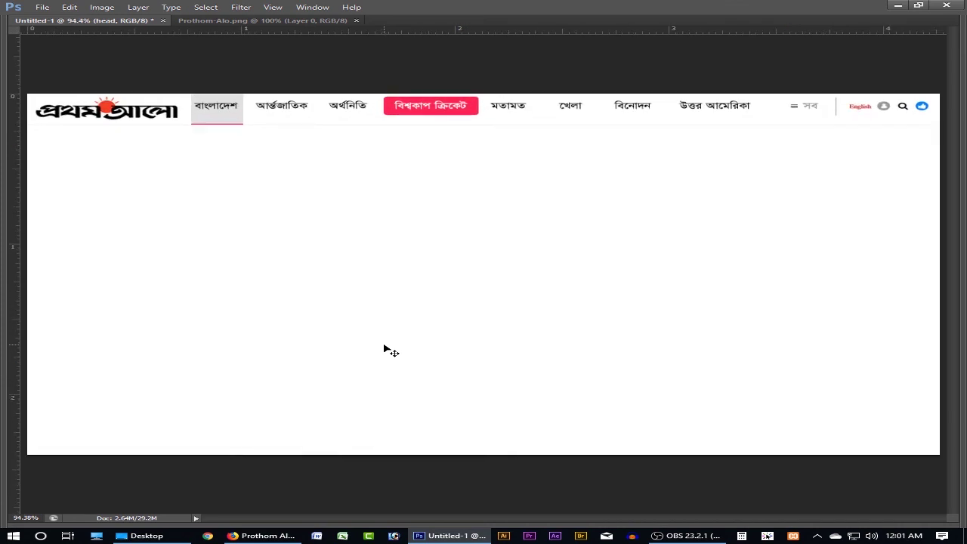
{"action": "key", "text": "Down"}
{"action": "key", "text": "Down"}
{"action": "key", "text": "Down"}
{"action": "key", "text": "Down"}
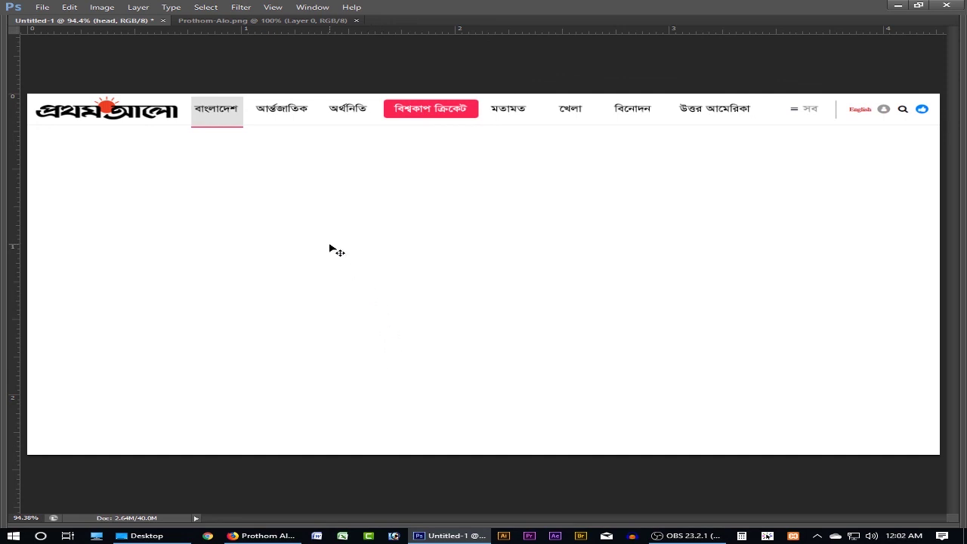
{"action": "key", "text": "Tab"}
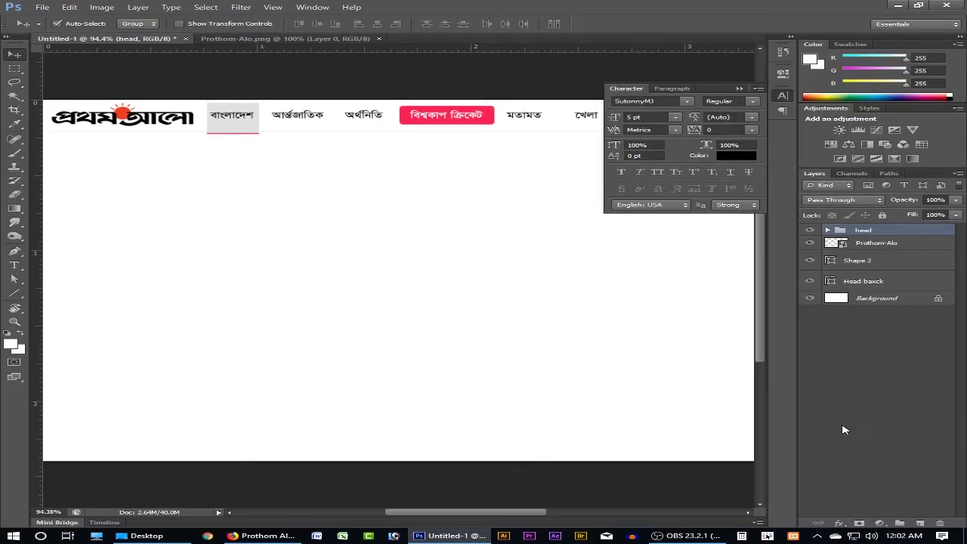
Step: Expand the head group and zoom in on the বাংলাদেশ tab and its underline
{"action": "left_click", "coordinate": [828, 231]}
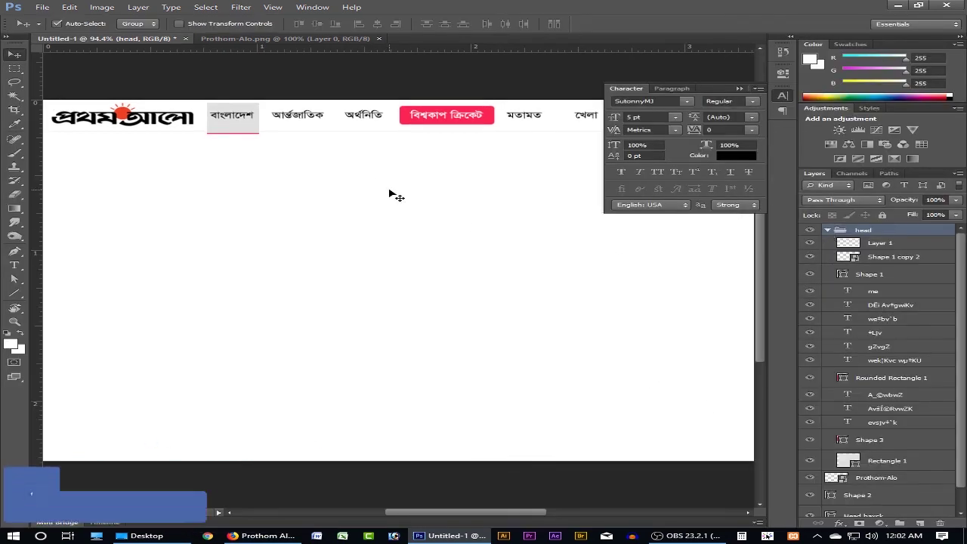
{"action": "right_click", "coordinate": [233, 130]}
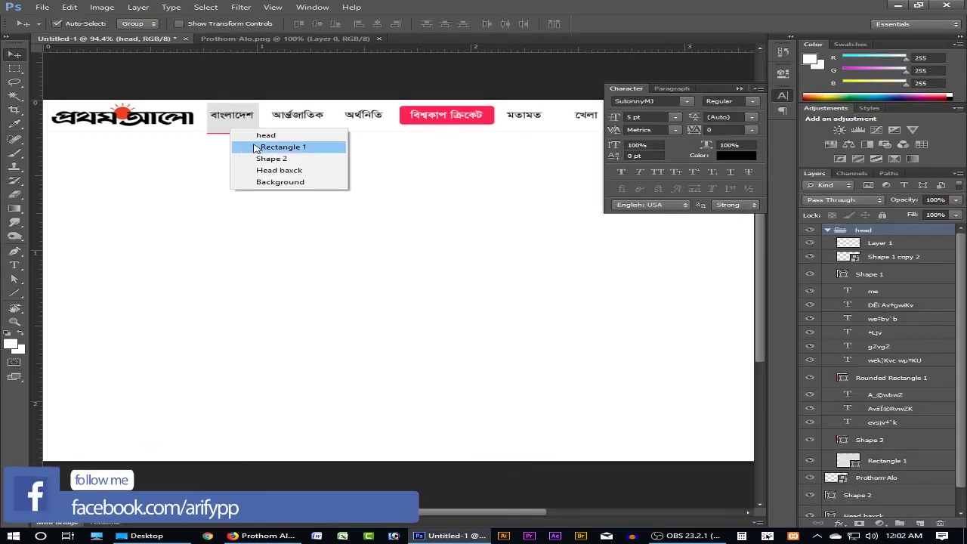
{"action": "left_click", "coordinate": [261, 148]}
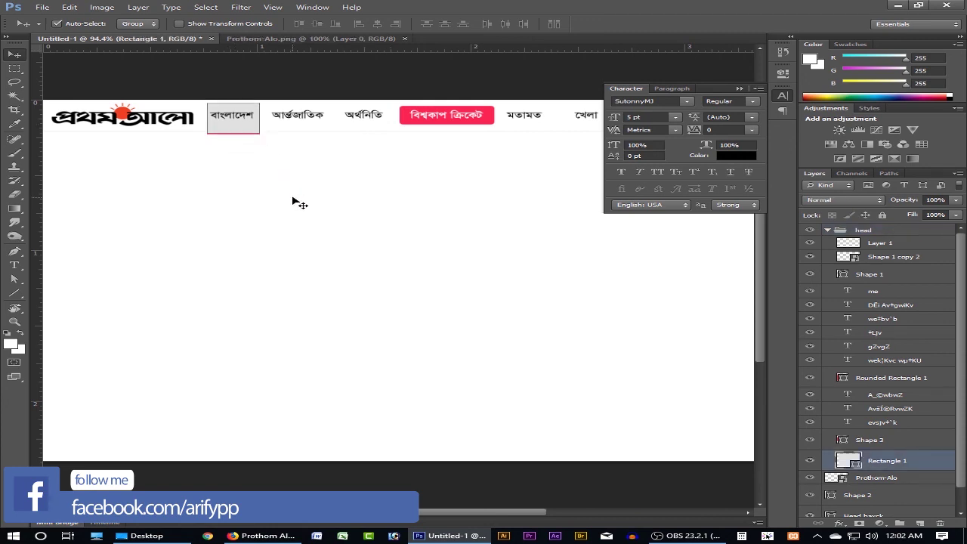
{"action": "left_click", "coordinate": [240, 144]}
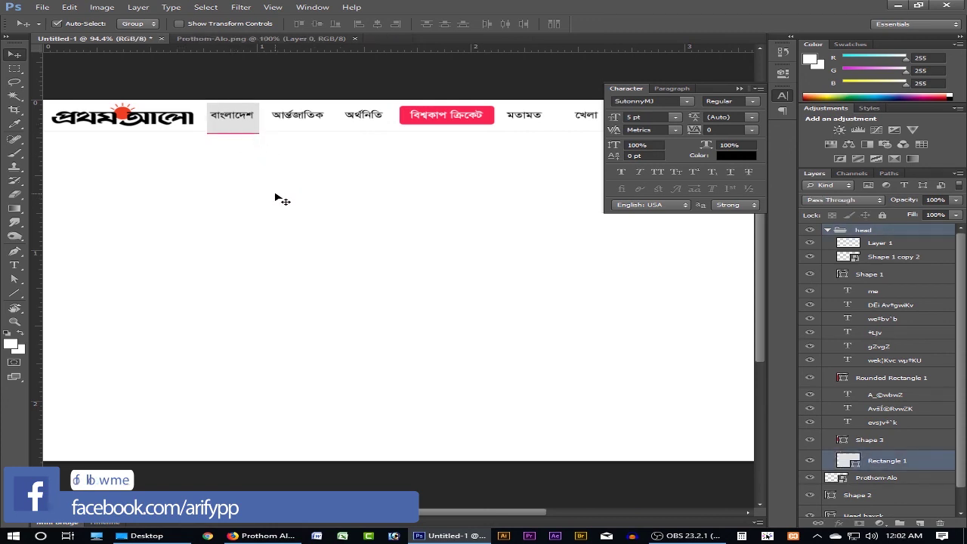
{"action": "left_click", "coordinate": [261, 142], "text": "ctrl"}
{"action": "left_click", "coordinate": [277, 151]}
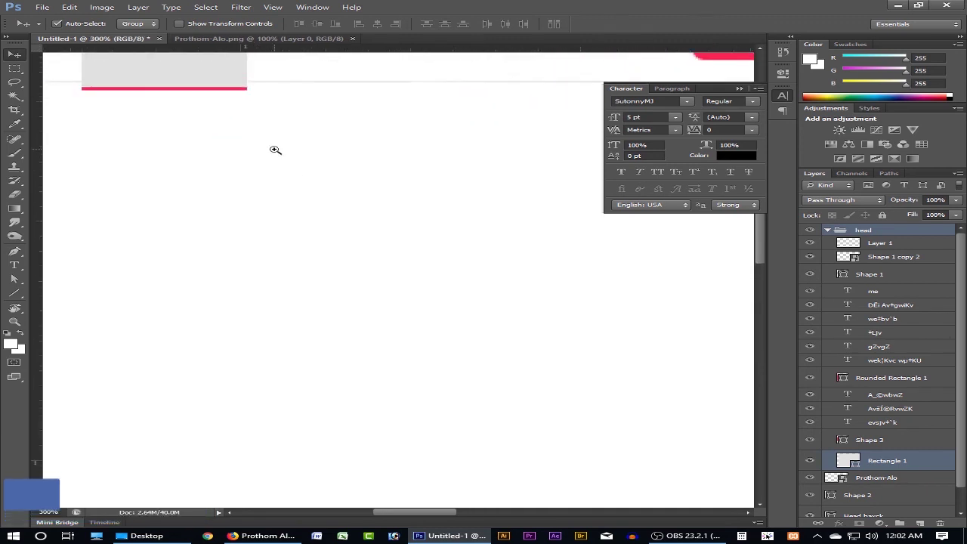
{"action": "left_click_drag", "start_coordinate": [277, 151], "coordinate": [458, 346]}
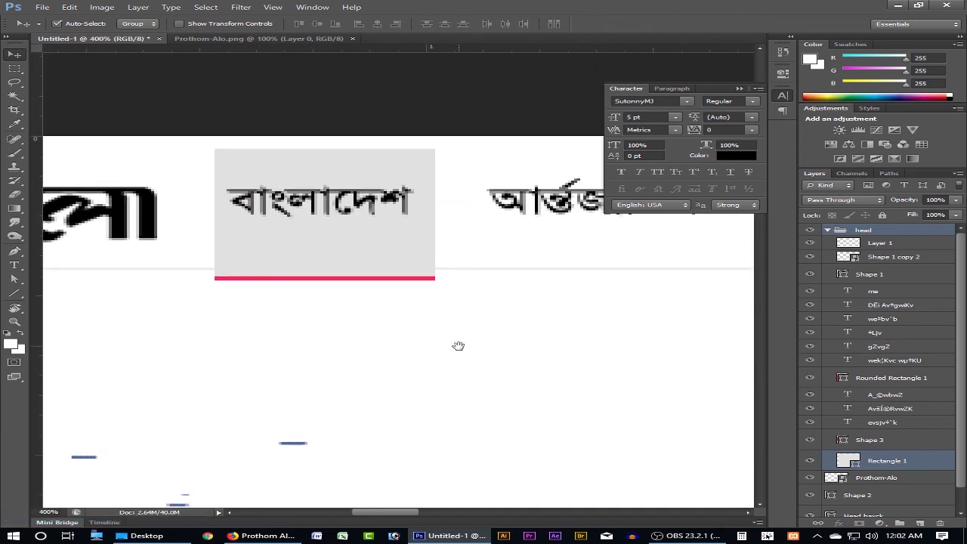
Step: Select the grey Rectangle 1 layer and nudge the box up
{"action": "right_click", "coordinate": [401, 253]}
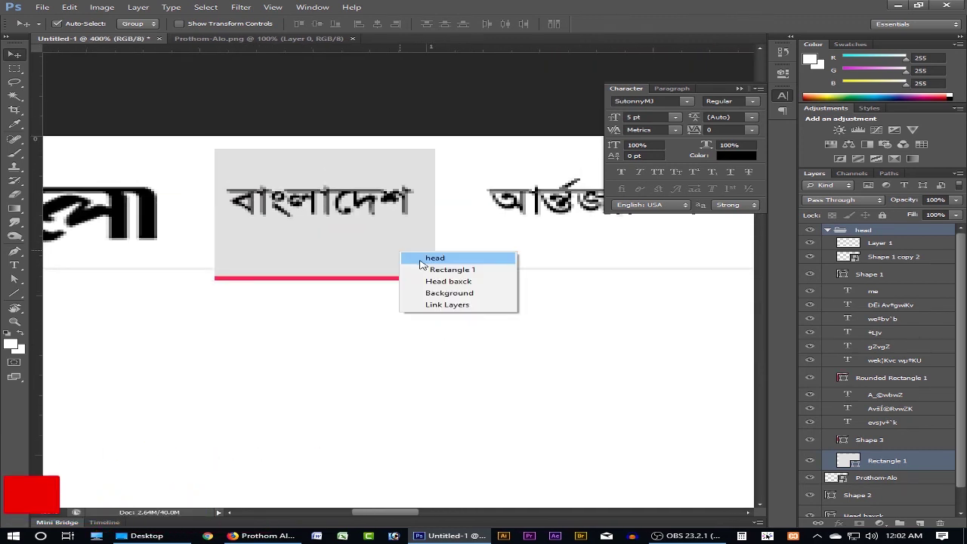
{"action": "left_click", "coordinate": [421, 260]}
{"action": "right_click", "coordinate": [393, 240]}
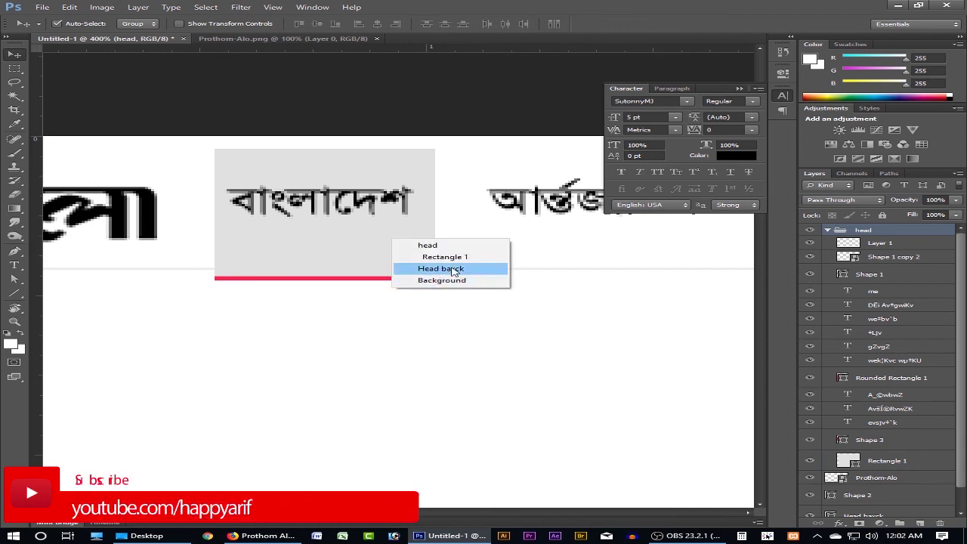
{"action": "left_click", "coordinate": [443, 257]}
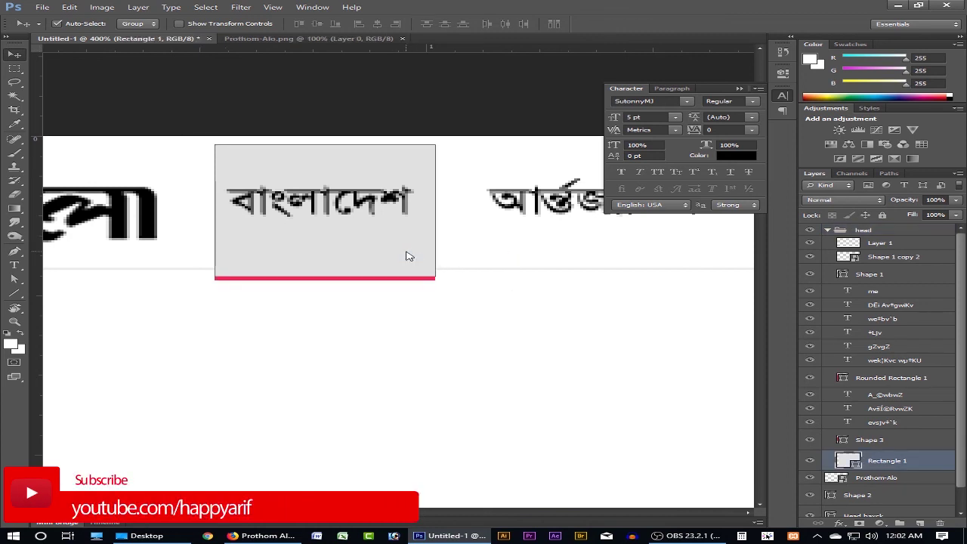
{"action": "key", "text": "Up"}
{"action": "key", "text": "Up"}
{"action": "key", "text": "Up"}
{"action": "key", "text": "Up"}
{"action": "key", "text": "Down"}
{"action": "key", "text": "Down"}
{"action": "key", "text": "Up"}
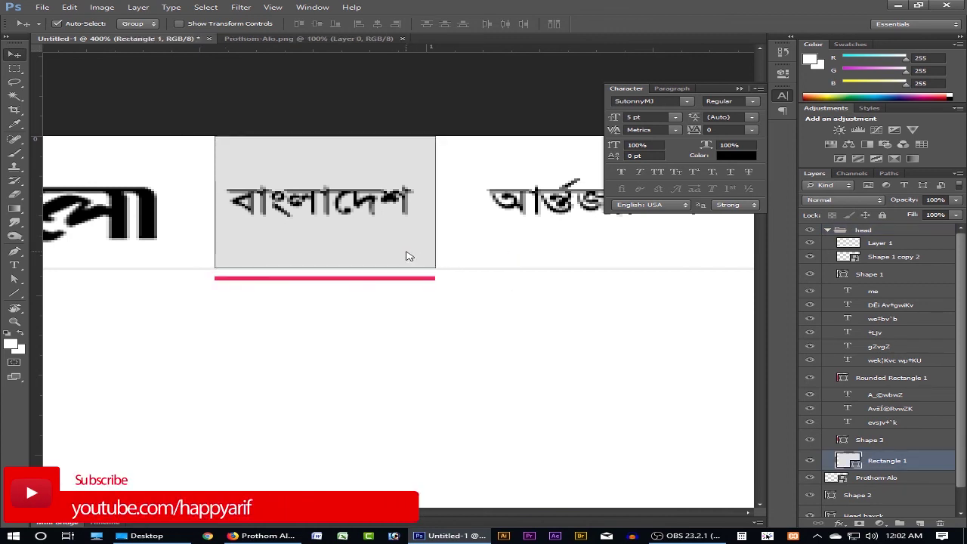
Step: Select the Shape 3 underline, nudge it up under the grey box, and fit the header in view
{"action": "left_click", "coordinate": [417, 281]}
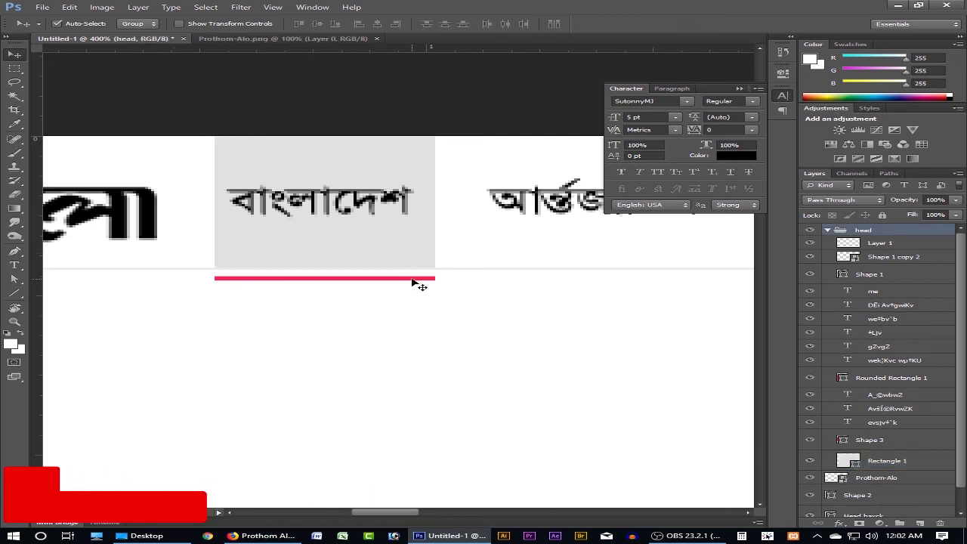
{"action": "right_click", "coordinate": [415, 285]}
{"action": "left_click", "coordinate": [424, 287]}
{"action": "right_click", "coordinate": [412, 282]}
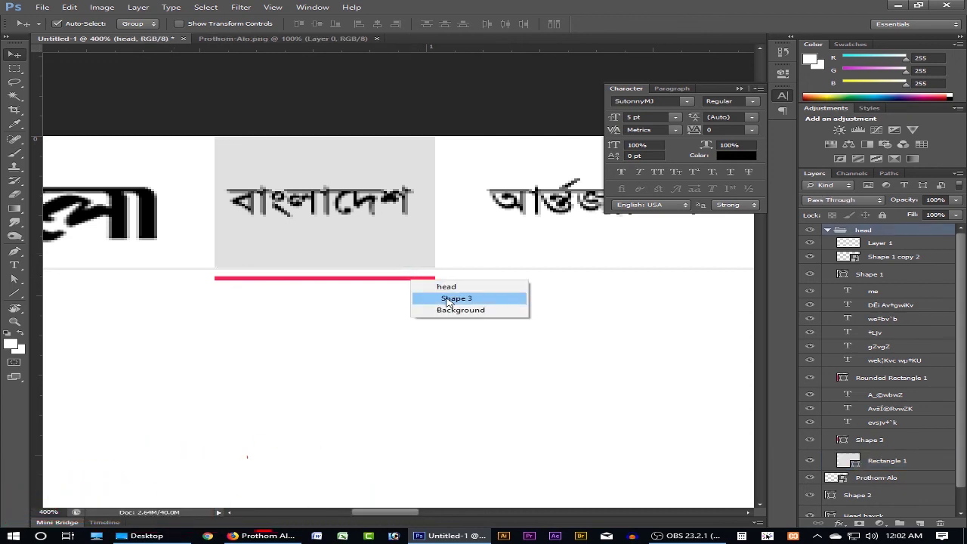
{"action": "left_click", "coordinate": [452, 303]}
{"action": "key", "text": "Up"}
{"action": "key", "text": "Up"}
{"action": "key", "text": "Up"}
{"action": "key", "text": "Up"}
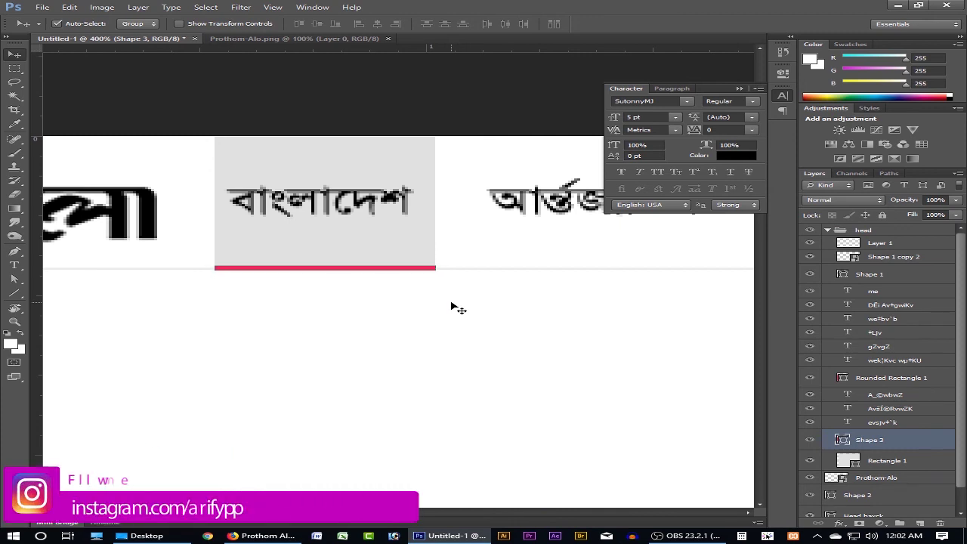
{"action": "key", "text": "ctrl+0"}
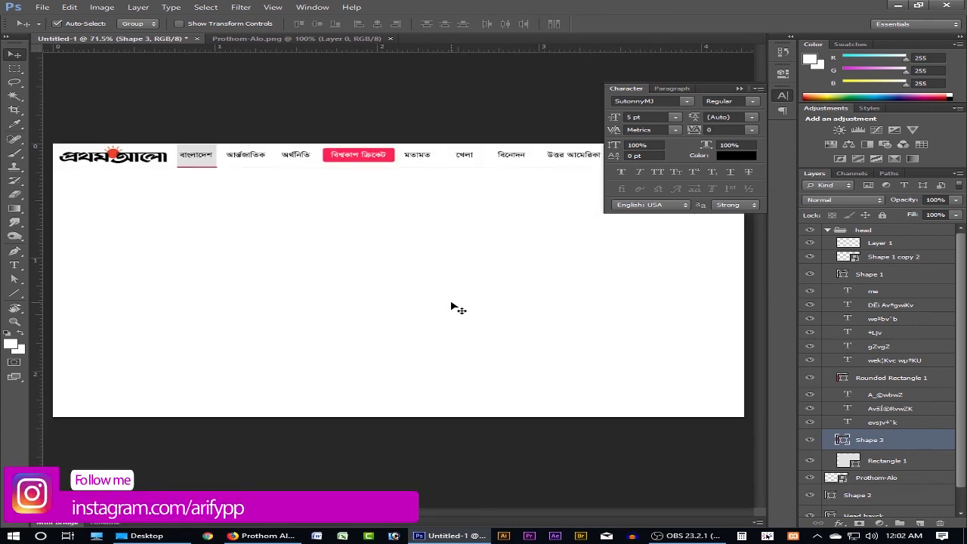
{"action": "key", "text": "Tab"}
{"action": "key", "text": "ctrl+0"}
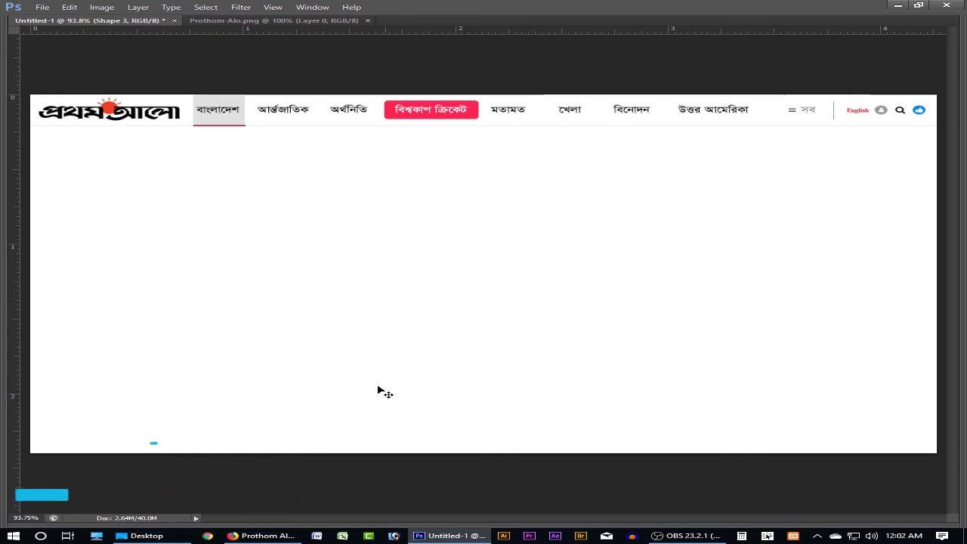
Step: Capture the FEEL REFRESSSHED banner ad from the Prothom Alo page to the clipboard for Photoshop
{"action": "left_click", "coordinate": [263, 536]}
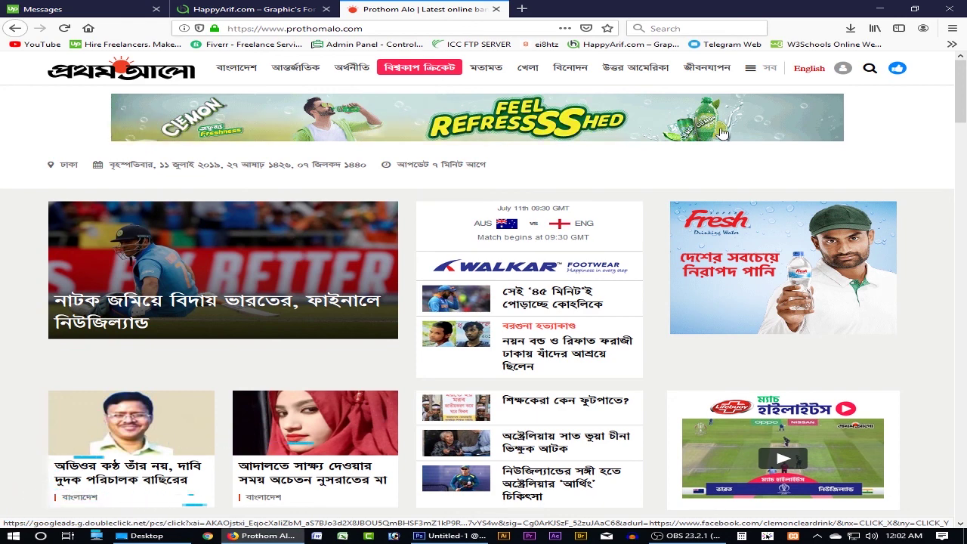
{"action": "right_click", "coordinate": [448, 122]}
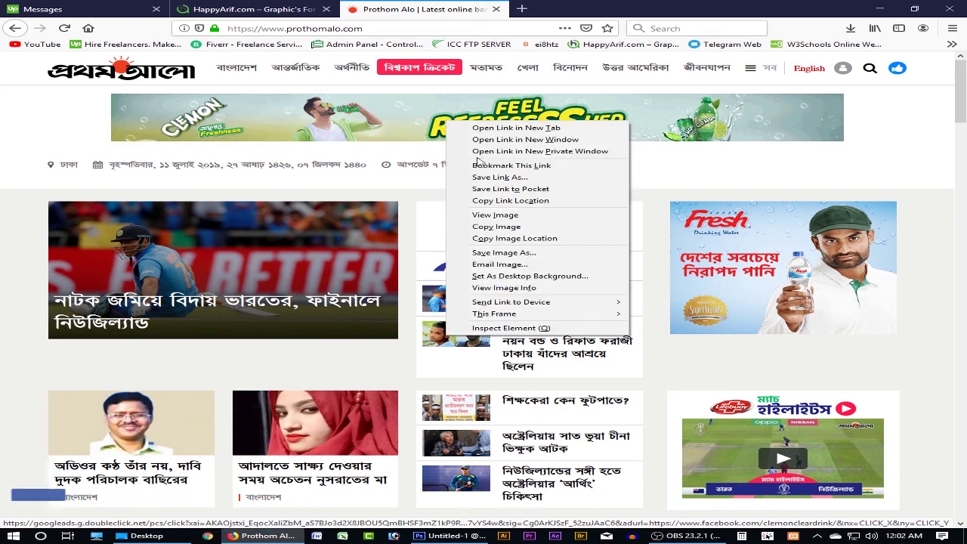
{"action": "right_click", "coordinate": [781, 154]}
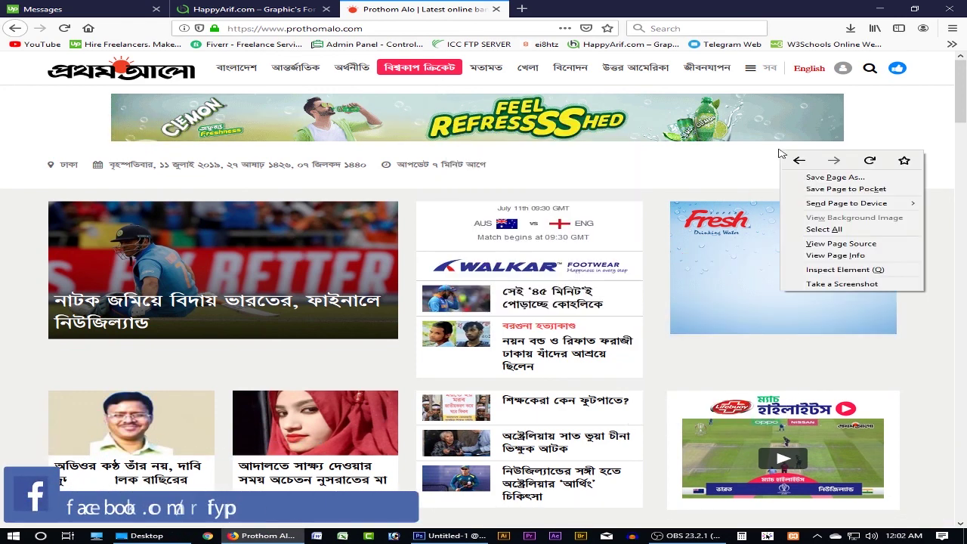
{"action": "left_click", "coordinate": [842, 284]}
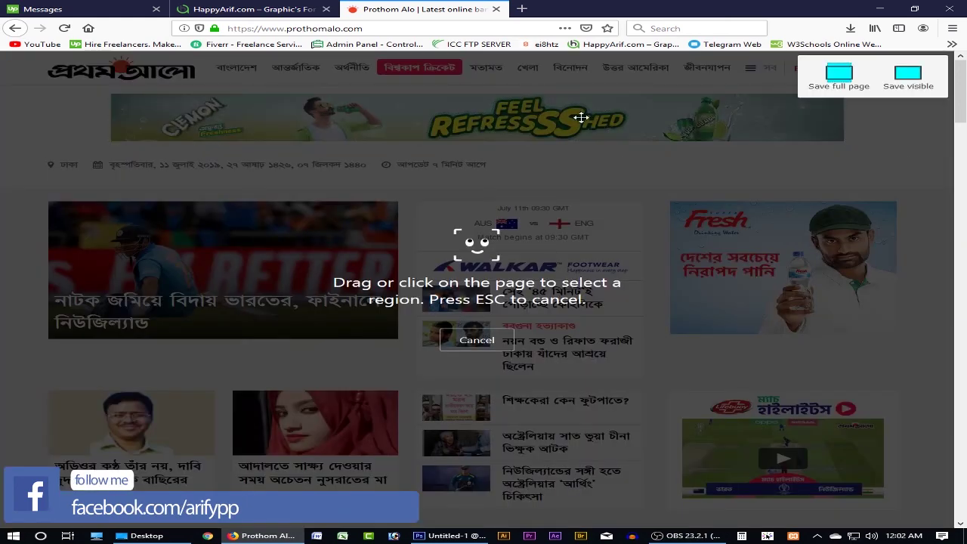
{"action": "left_click", "coordinate": [581, 117]}
{"action": "left_click", "coordinate": [702, 158]}
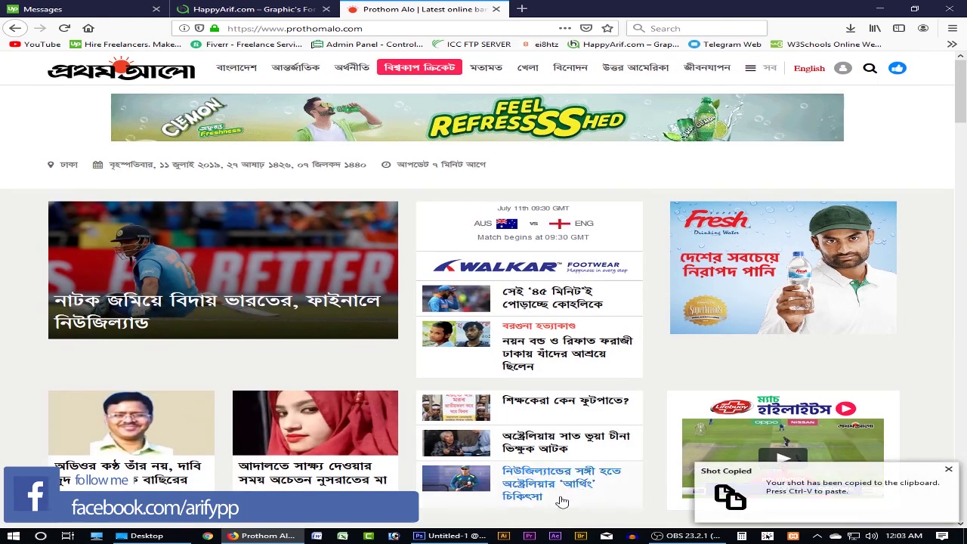
{"action": "left_click", "coordinate": [450, 536]}
Step: Paste the captured banner onto the canvas, then undo its move and the paste
{"action": "key", "text": "ctrl+v"}
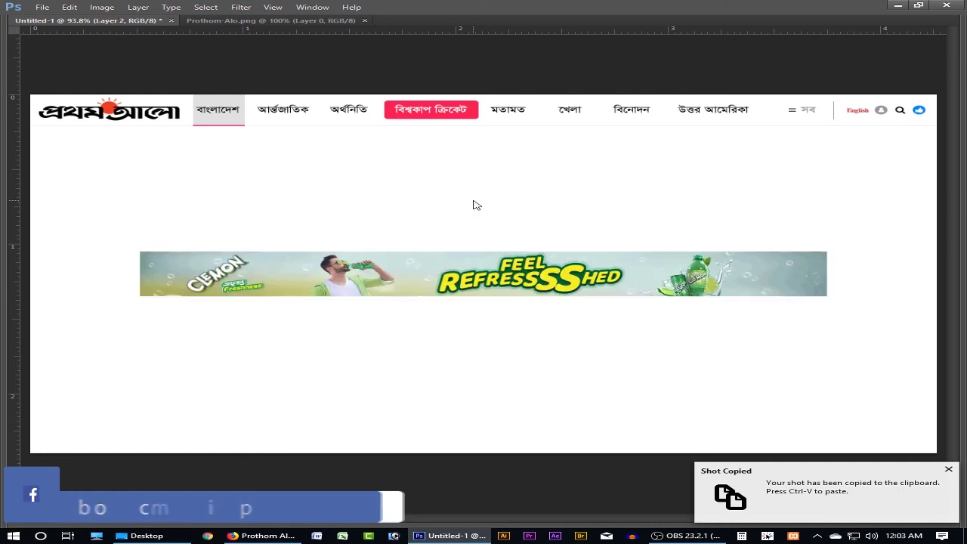
{"action": "left_click_drag", "start_coordinate": [484, 261], "coordinate": [468, 186]}
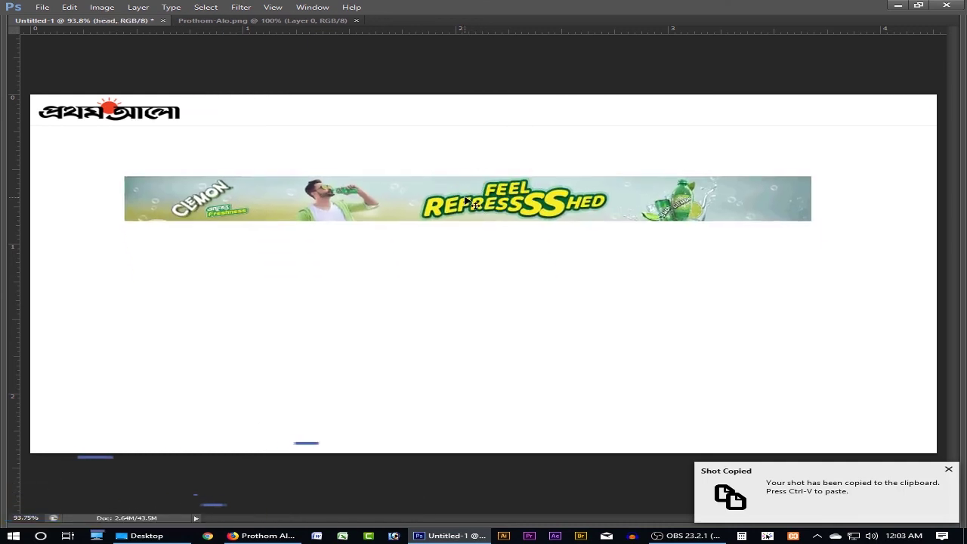
{"action": "key", "text": "ctrl+z"}
{"action": "key", "text": "ctrl+alt+z"}
Step: Paste the banner onto a new layer just below the navigation bar, then return to the Prothom Alo page in Firefox
{"action": "key", "text": "Tab"}
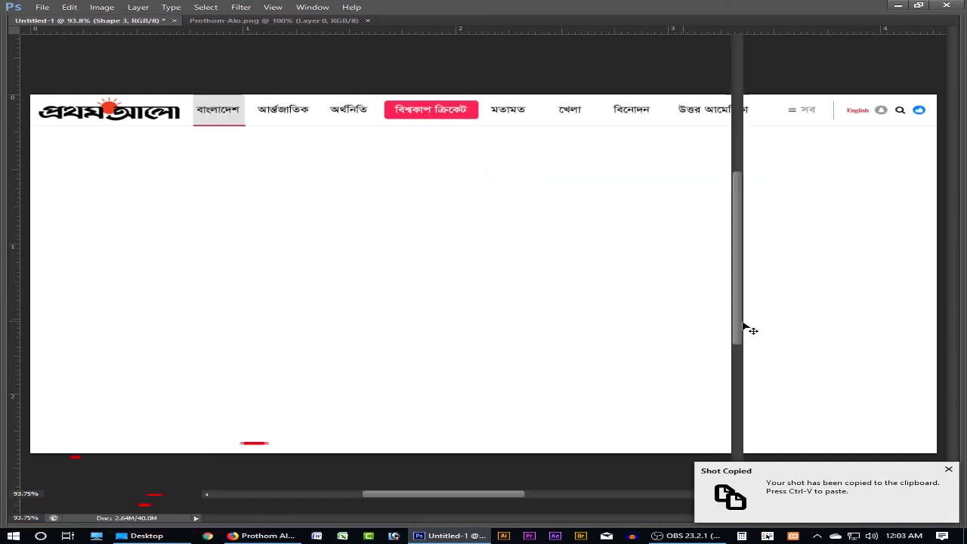
{"action": "left_click", "coordinate": [827, 229]}
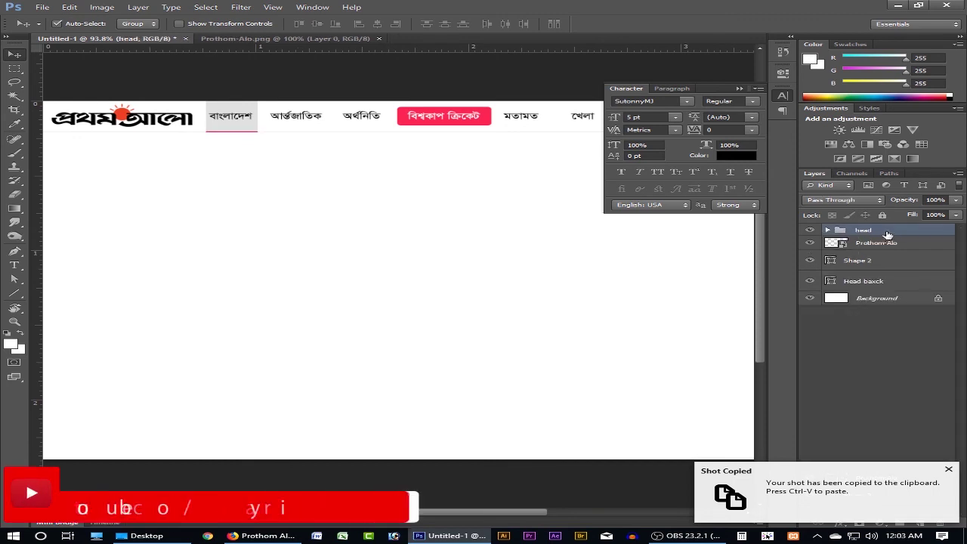
{"action": "left_click", "coordinate": [950, 470]}
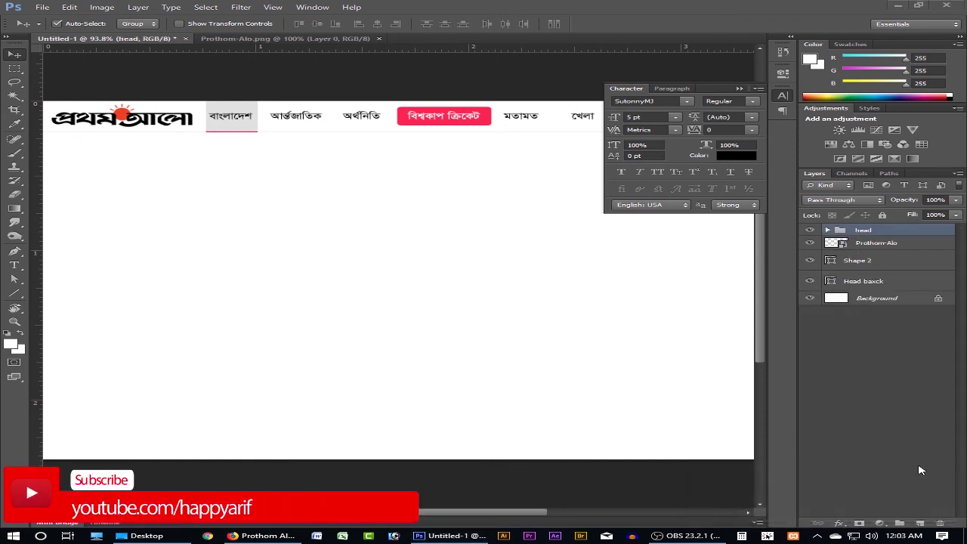
{"action": "left_click", "coordinate": [919, 523]}
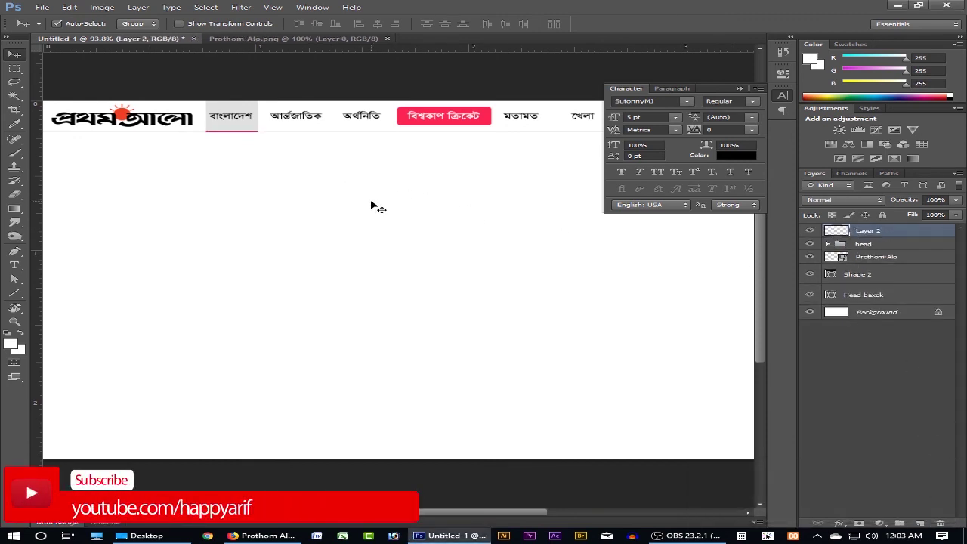
{"action": "key", "text": "ctrl+v"}
{"action": "left_click_drag", "start_coordinate": [421, 285], "coordinate": [558, 171]}
{"action": "key", "text": "Tab"}
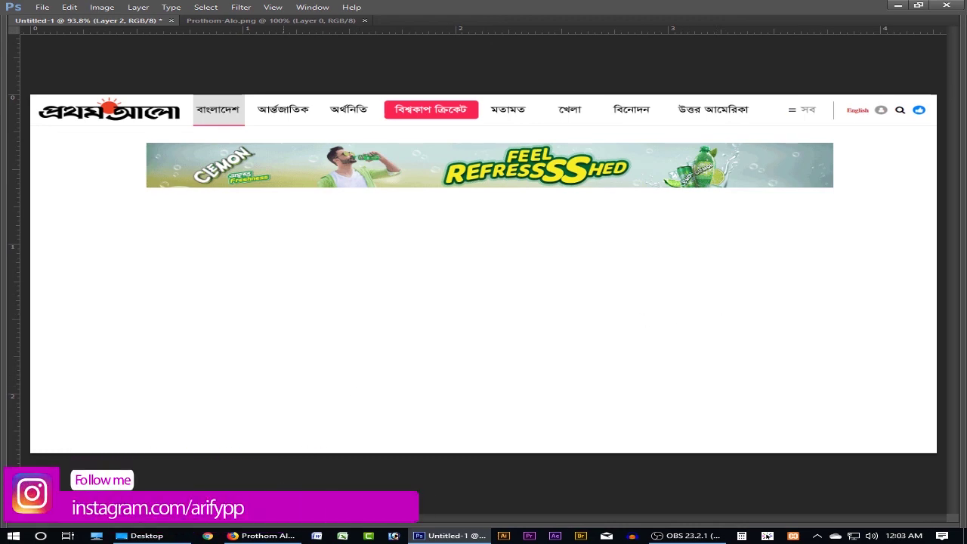
{"action": "left_click", "coordinate": [263, 536]}
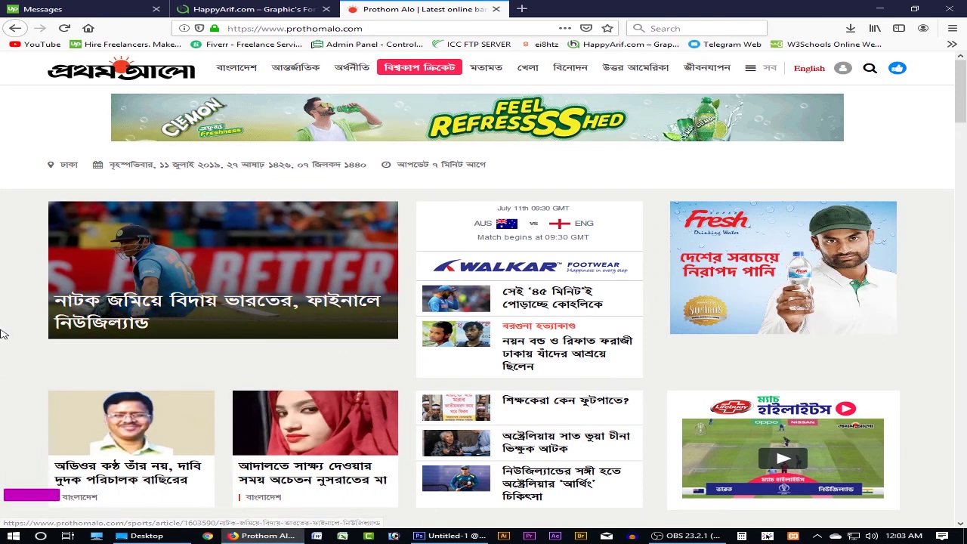
{"action": "scroll", "coordinate": [2, 334], "scroll_direction": "down", "scroll_amount": 3}
{"action": "scroll", "coordinate": [532, 190], "scroll_direction": "up", "scroll_amount": 2}
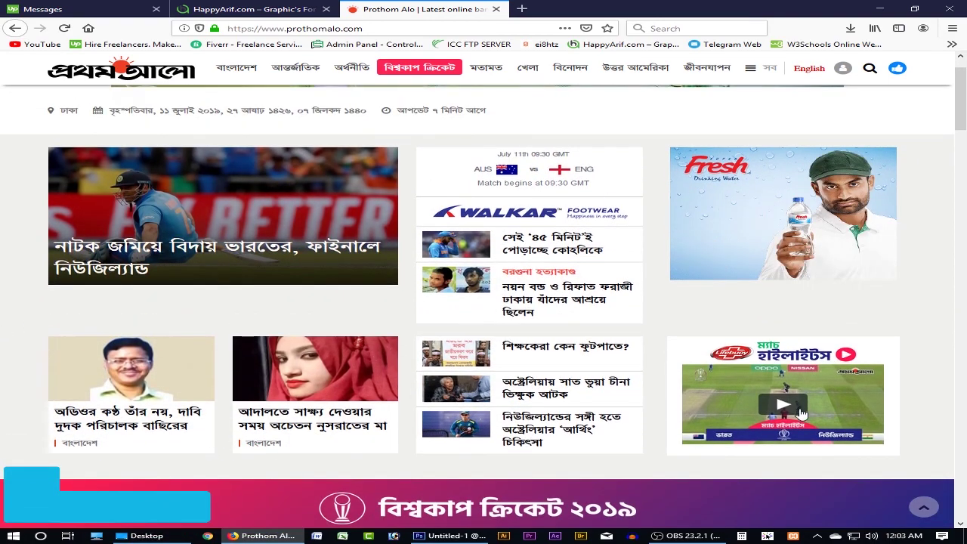
{"action": "scroll", "coordinate": [458, 367], "scroll_direction": "up", "scroll_amount": 1}
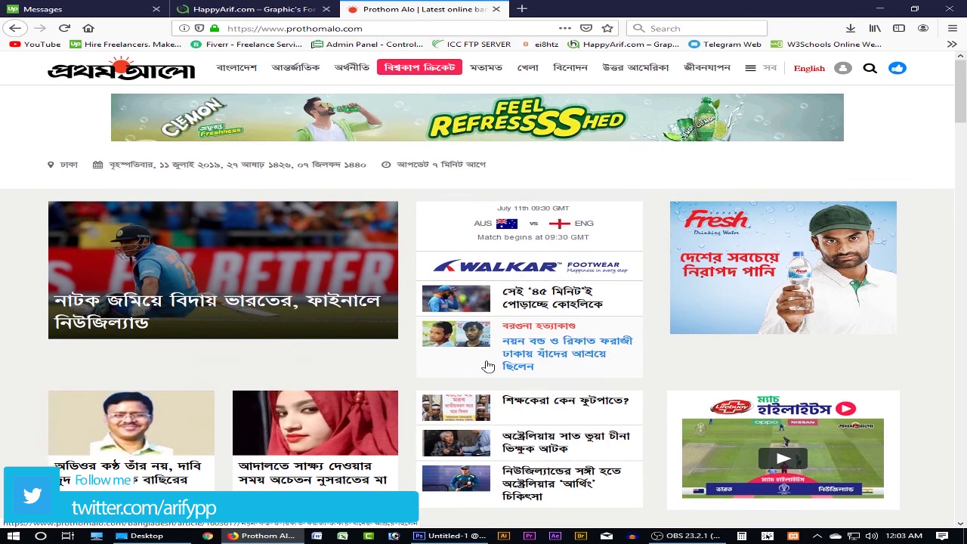